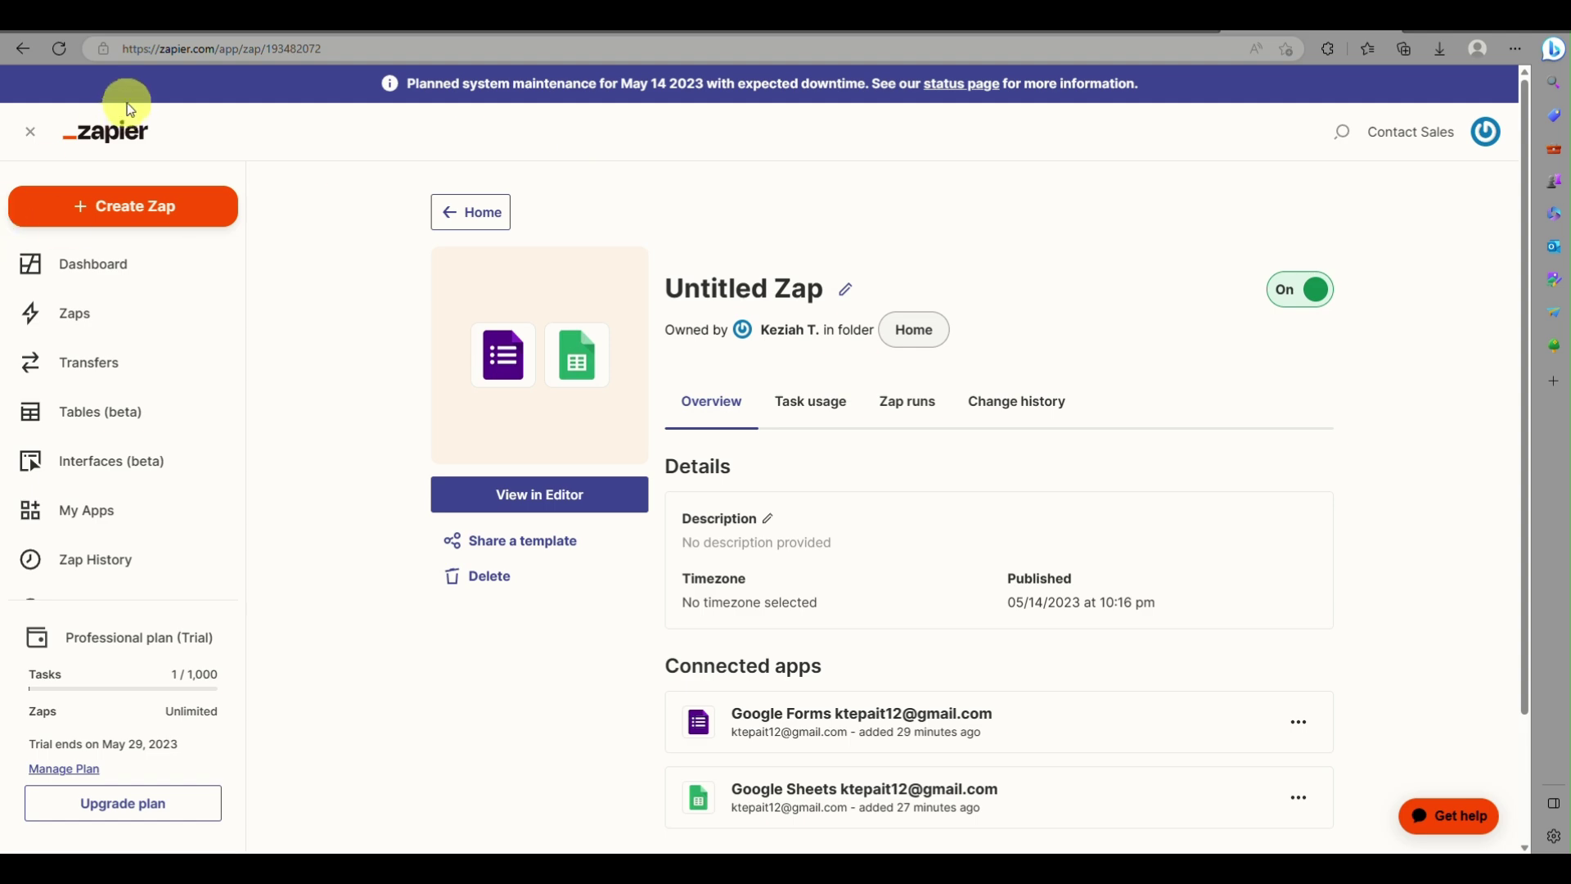
Switch to the Notion workspace and add a new page
scroll(126, 105, "down", 3)
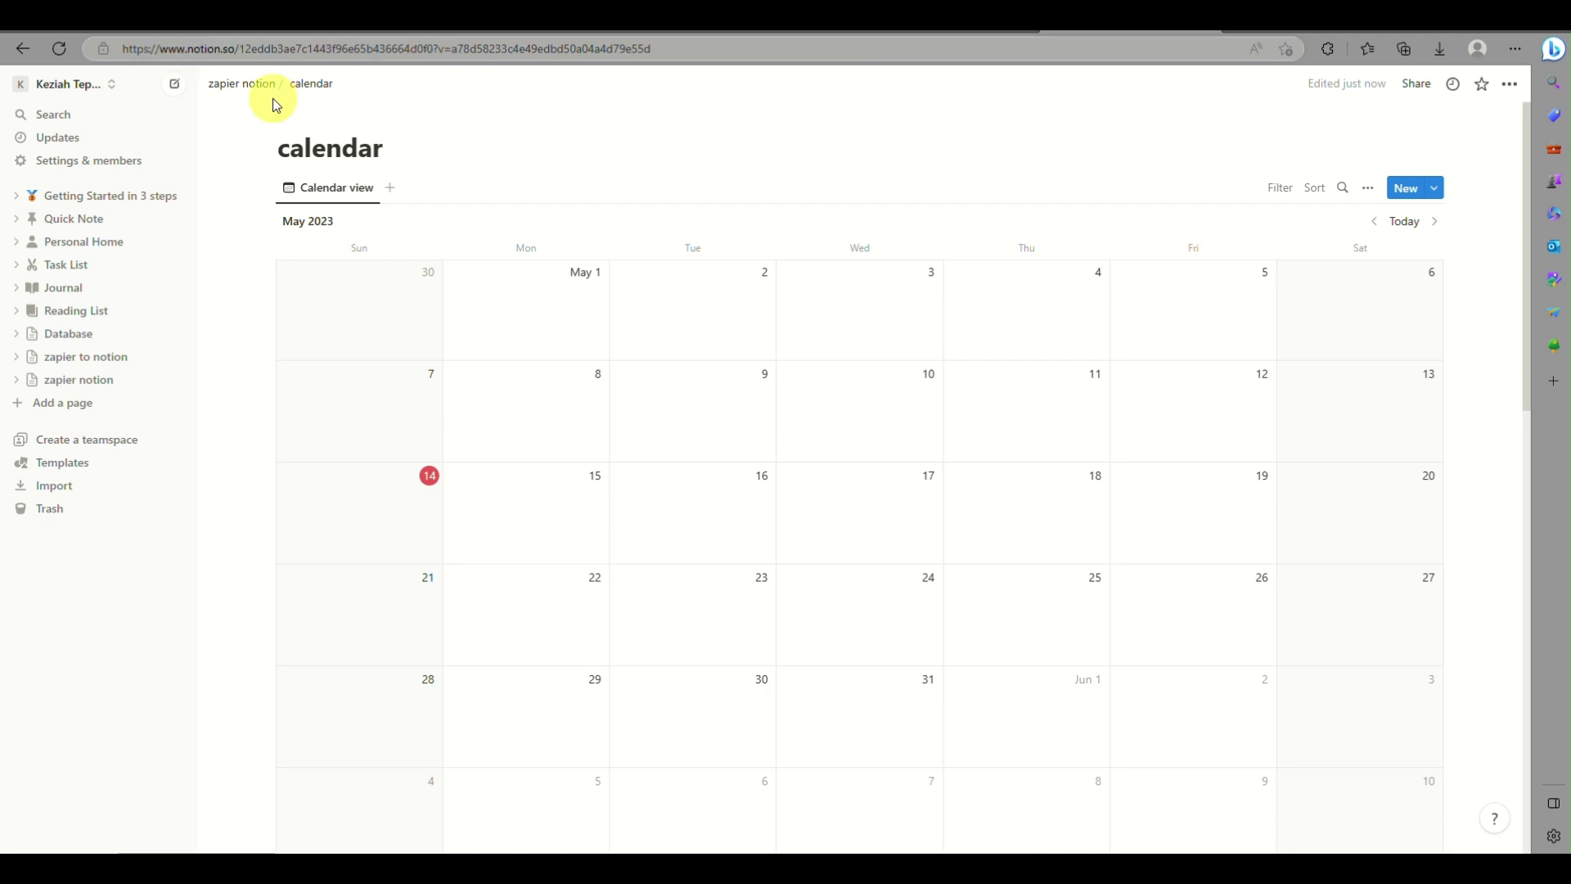
scroll(73, 414, "up", 3)
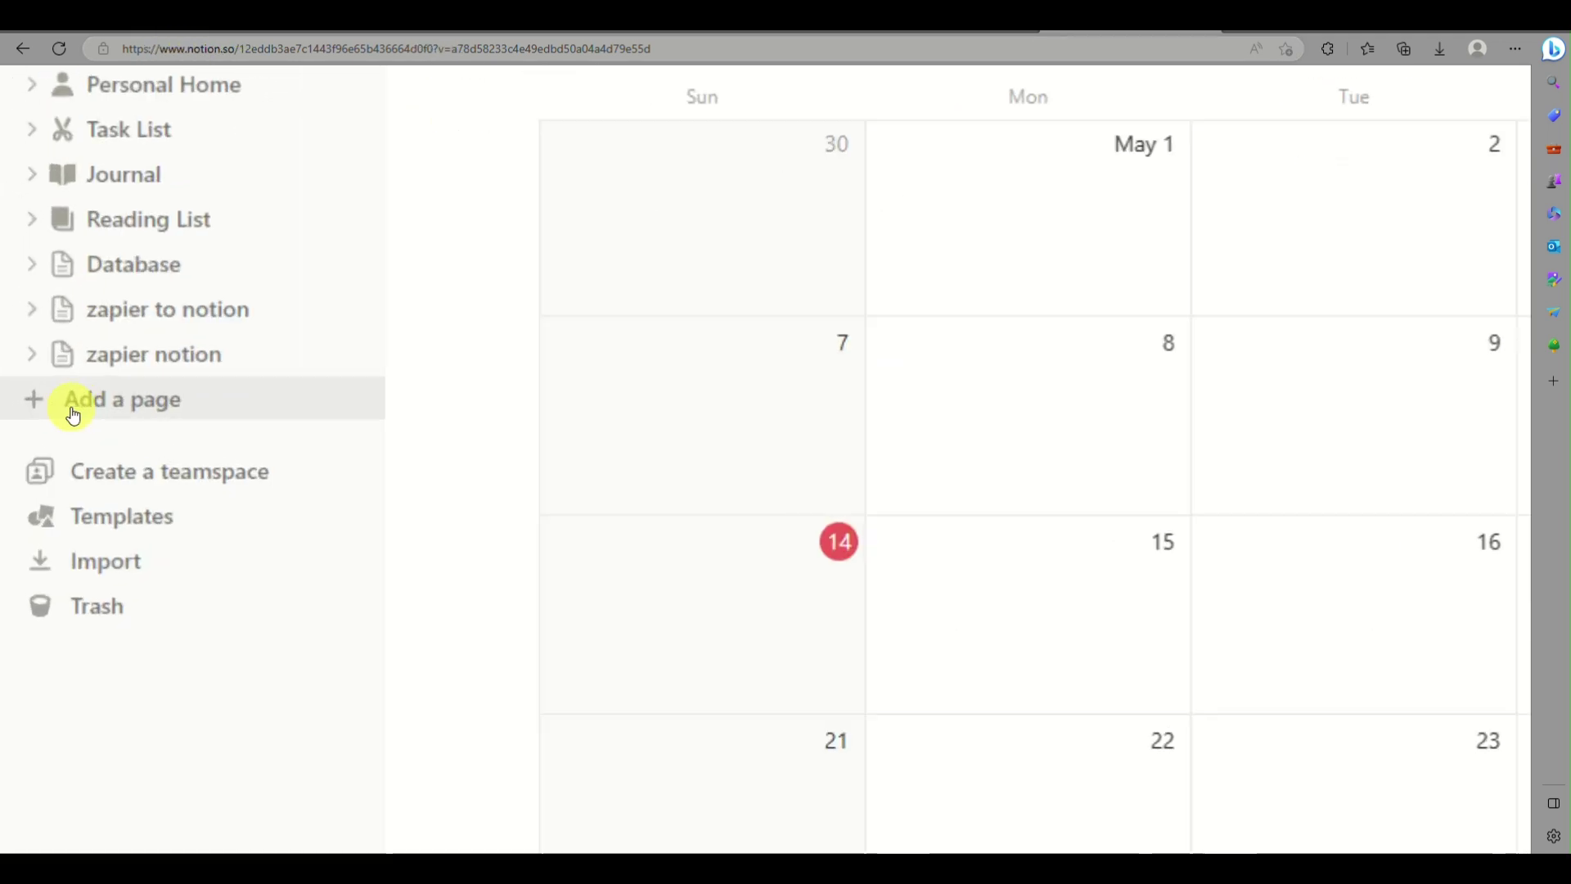
scroll(73, 415, "up", 2)
left_click(74, 415)
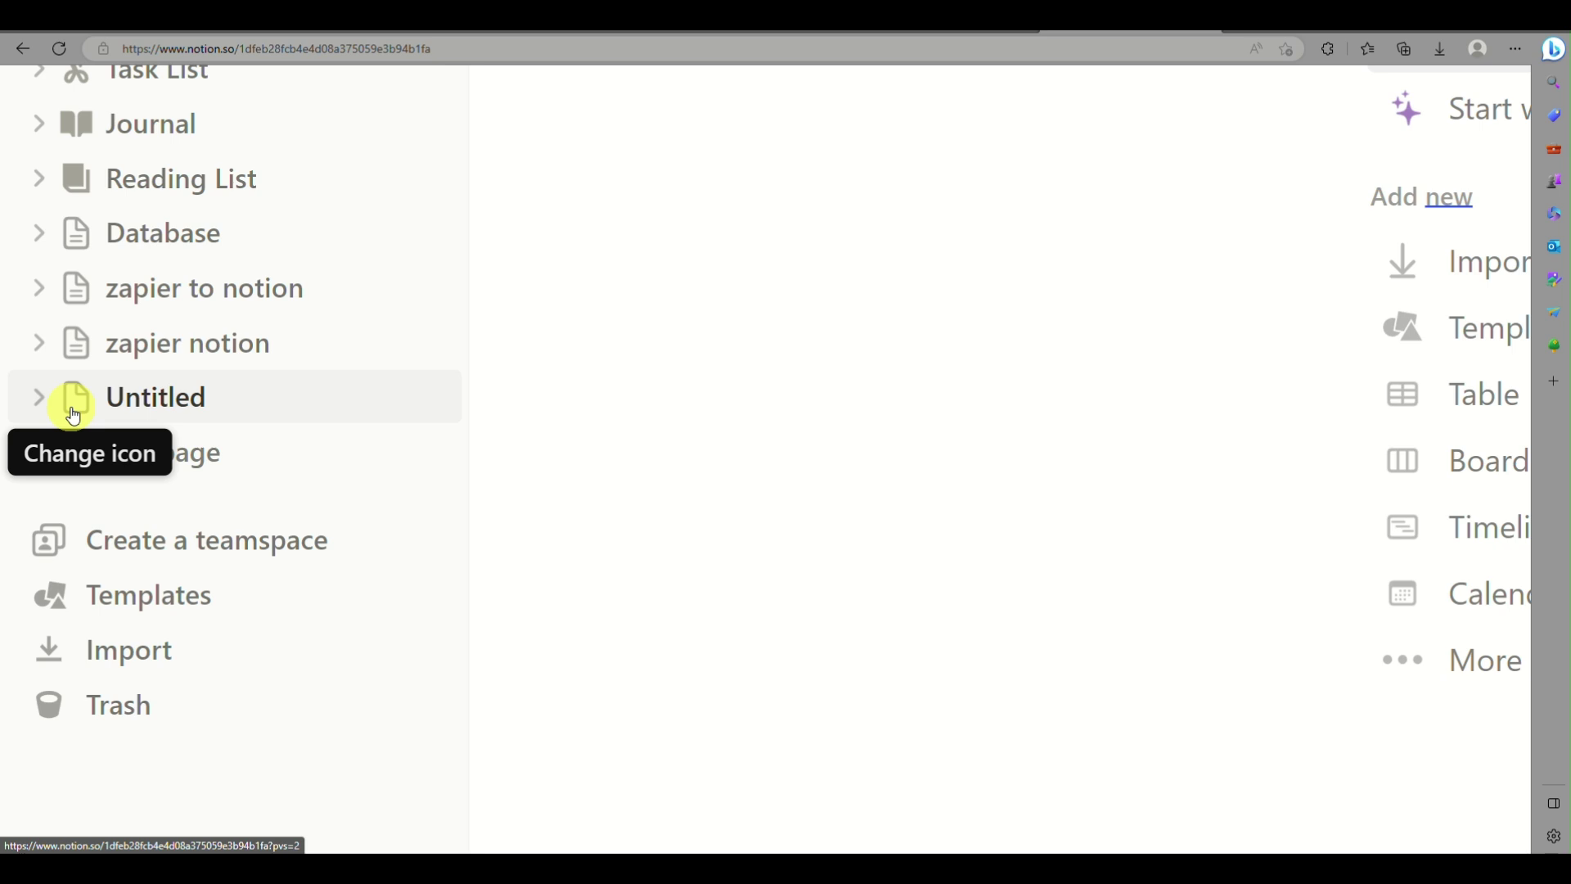
Title the new page "Zapier to Notion"
scroll(625, 347, "down", 5)
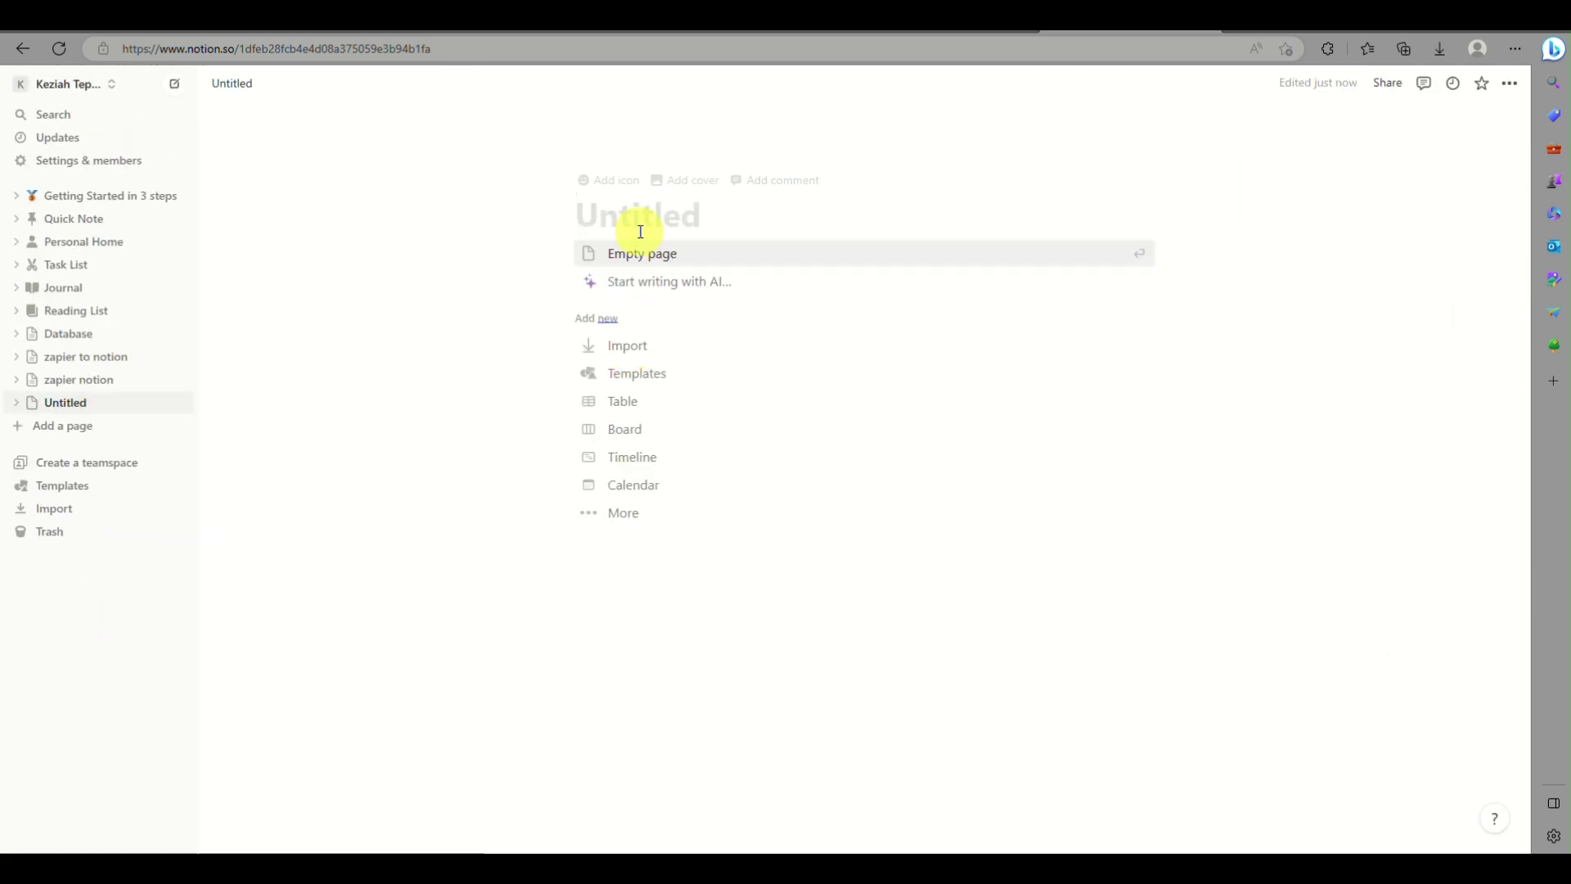
type("No")
key("BackSpace")
key("BackSpace")
type("Zapi")
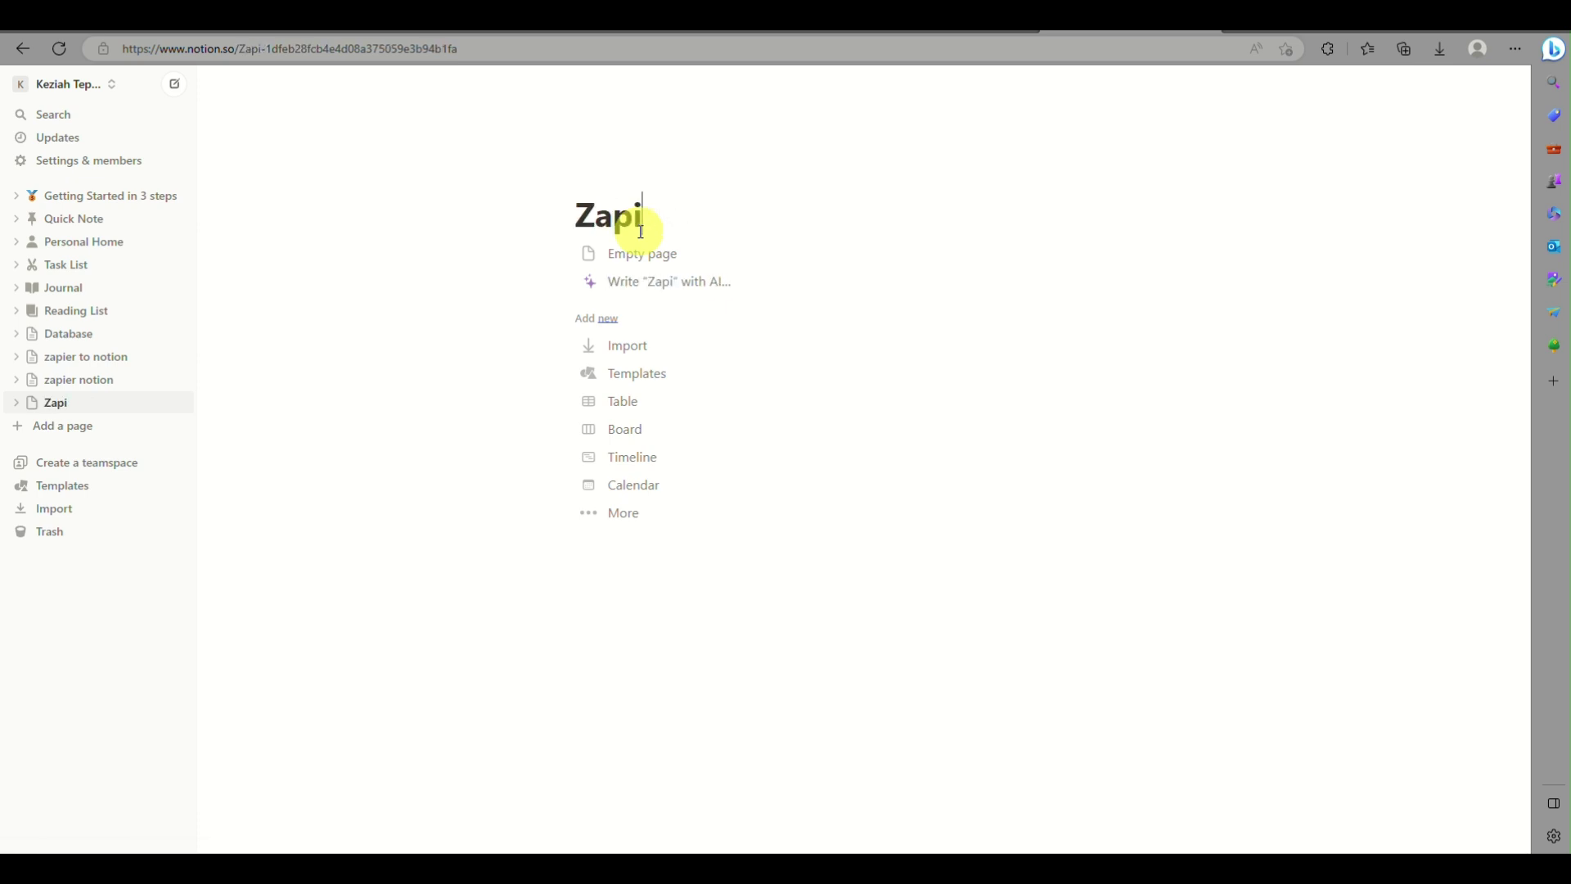
type("er to notion")
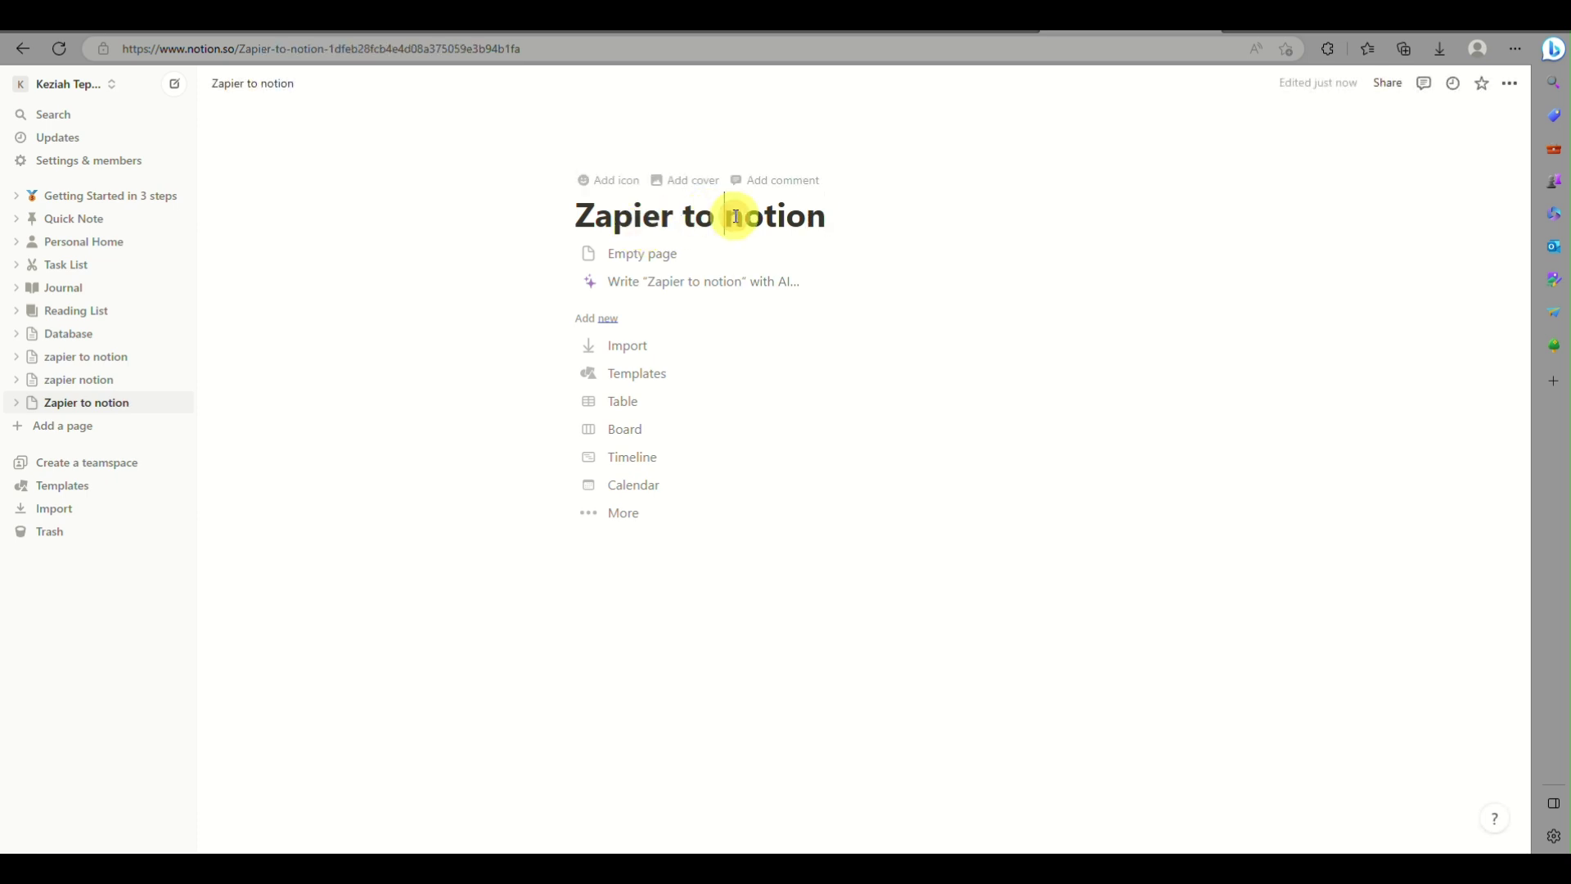
key("Delete")
type("N")
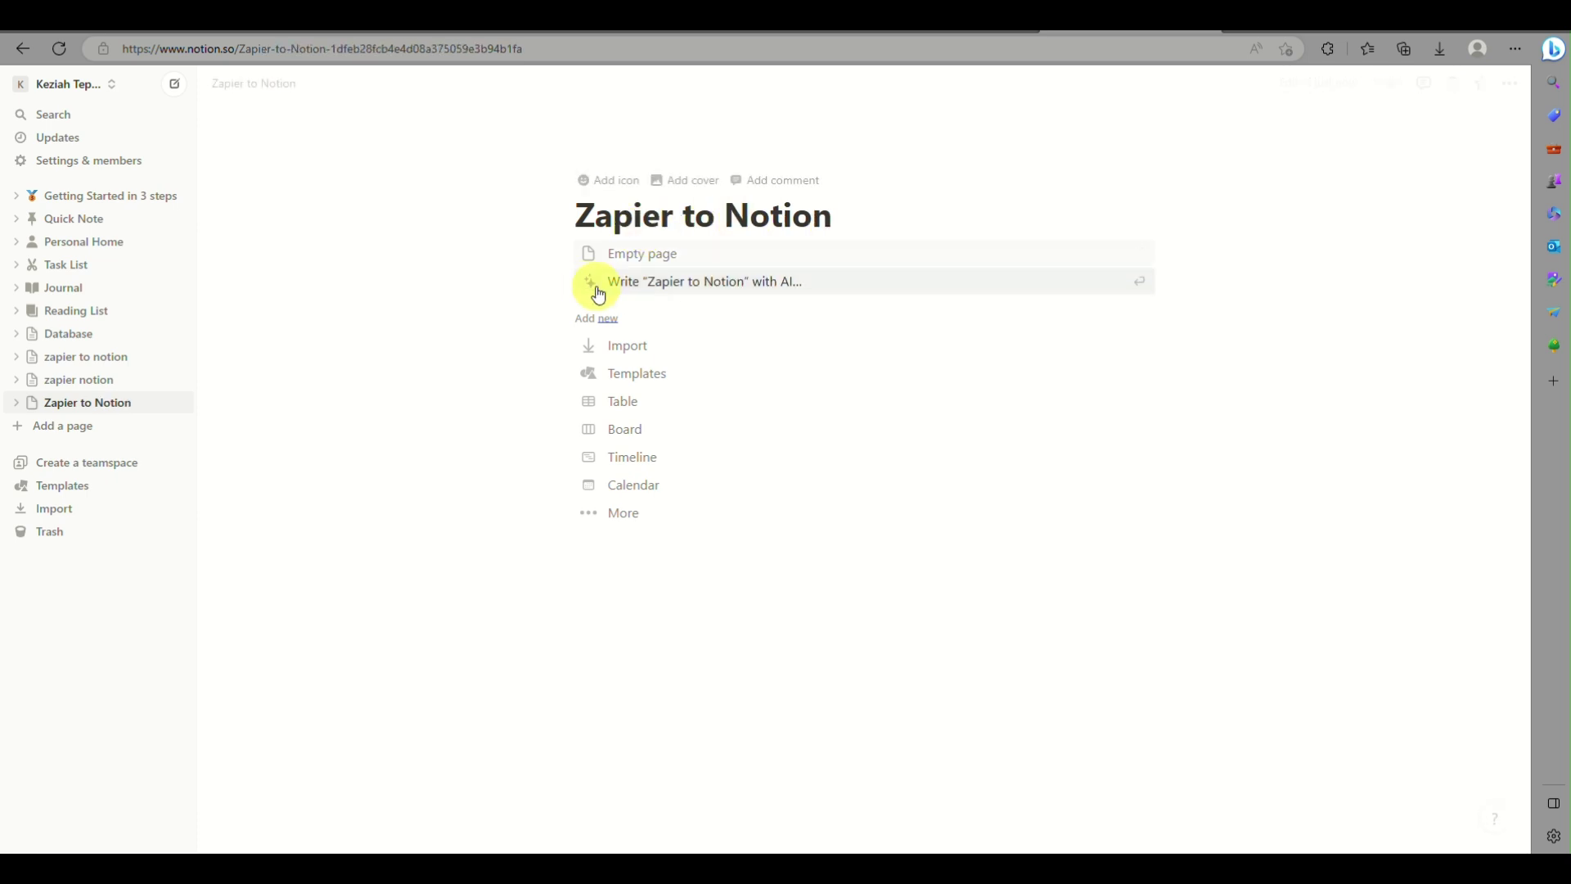
Make it an empty page and insert a mention linking to the existing calendar page in its body
left_click(642, 253)
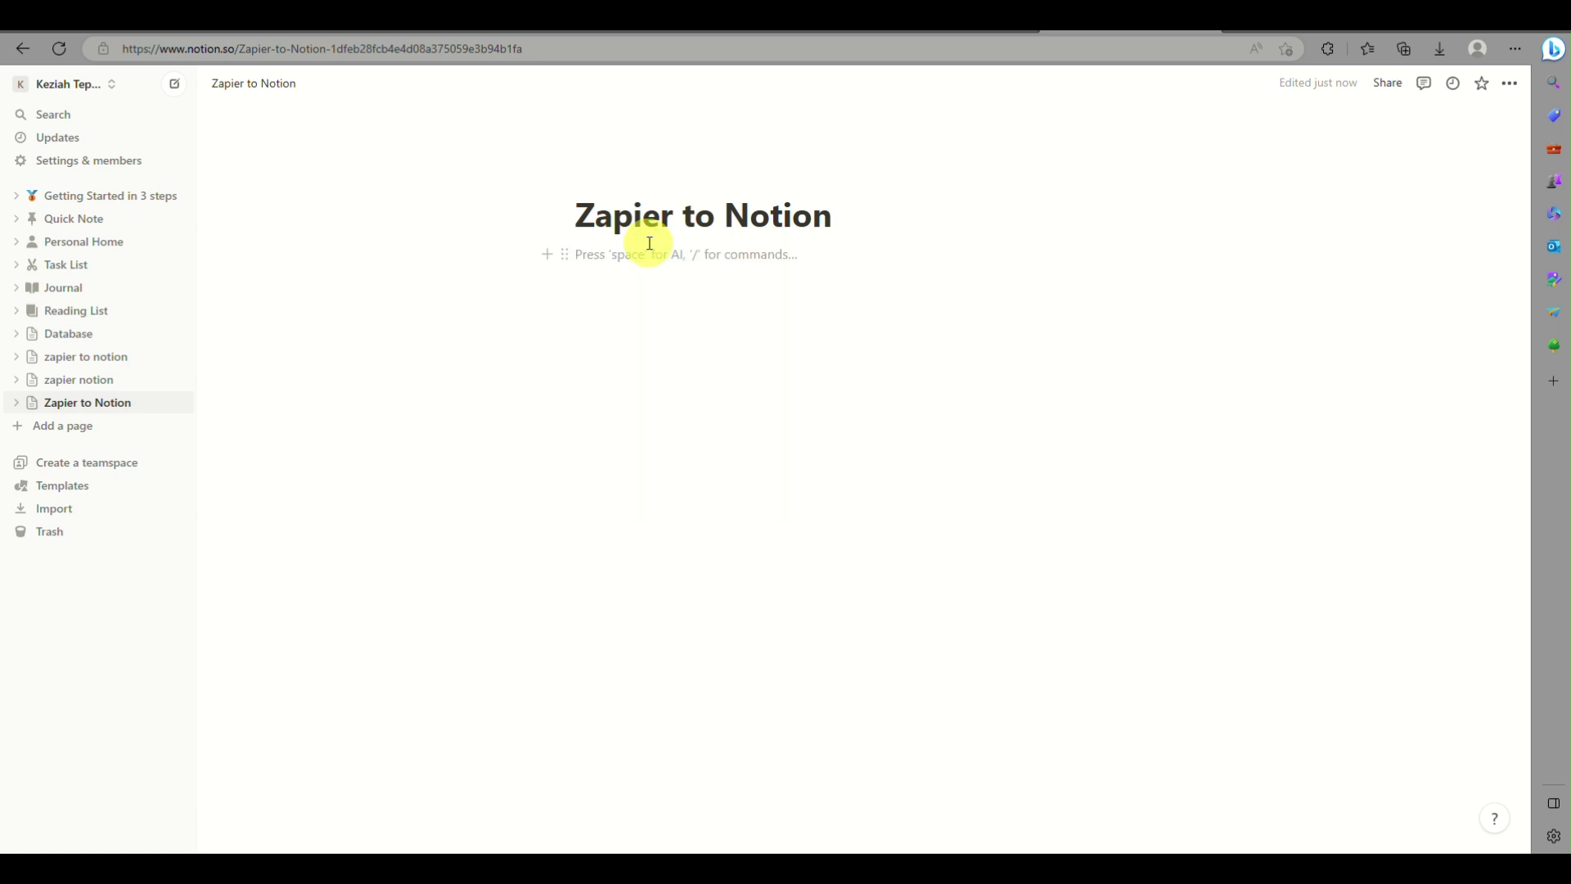
type("@")
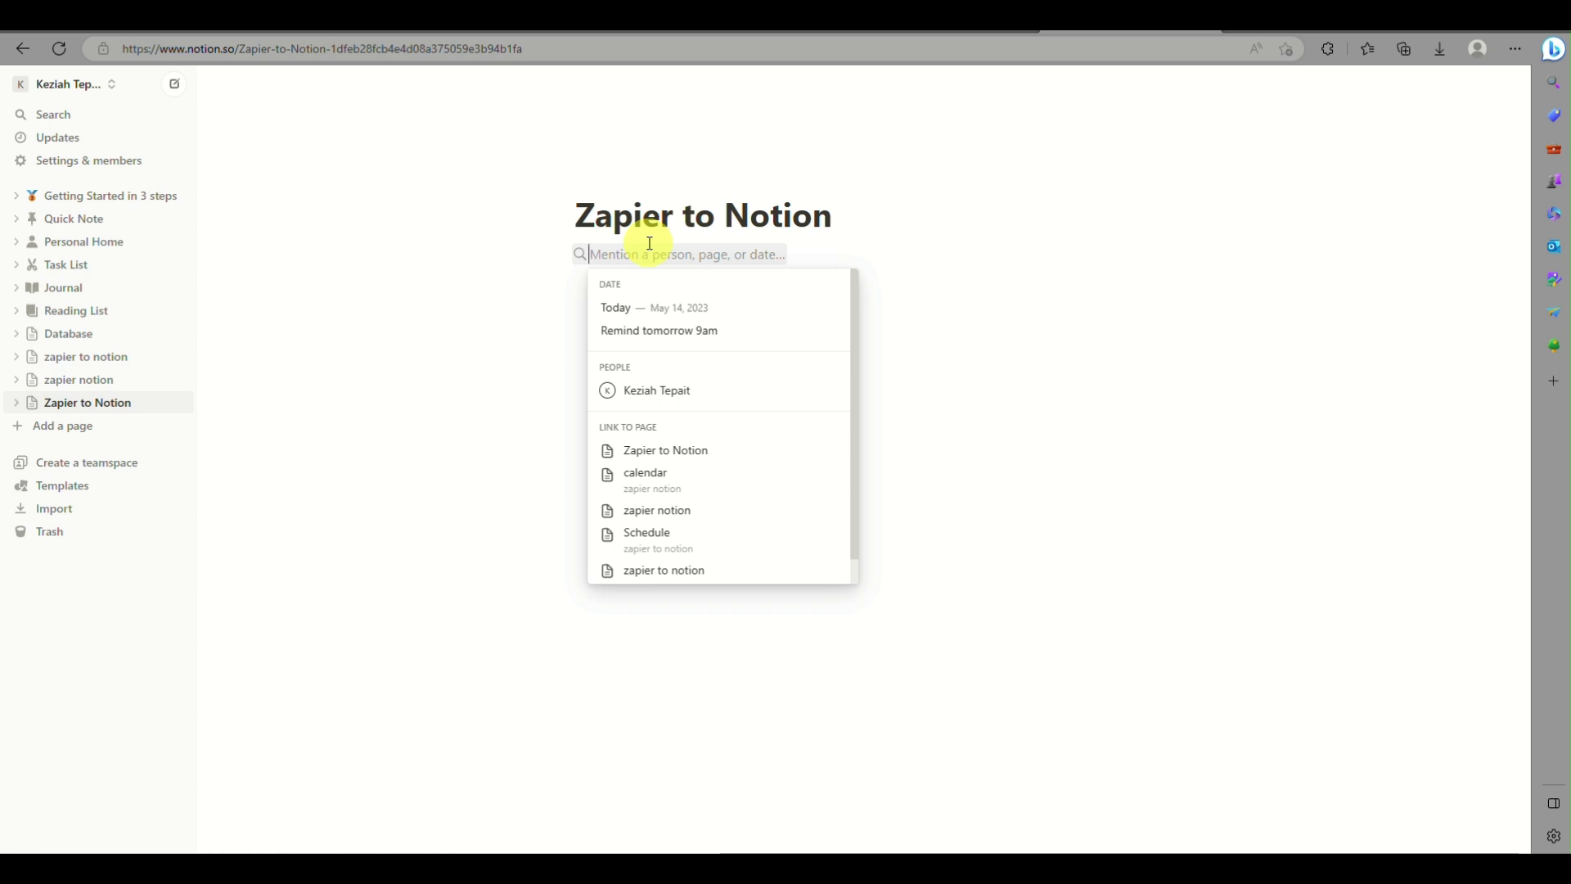
type("calen")
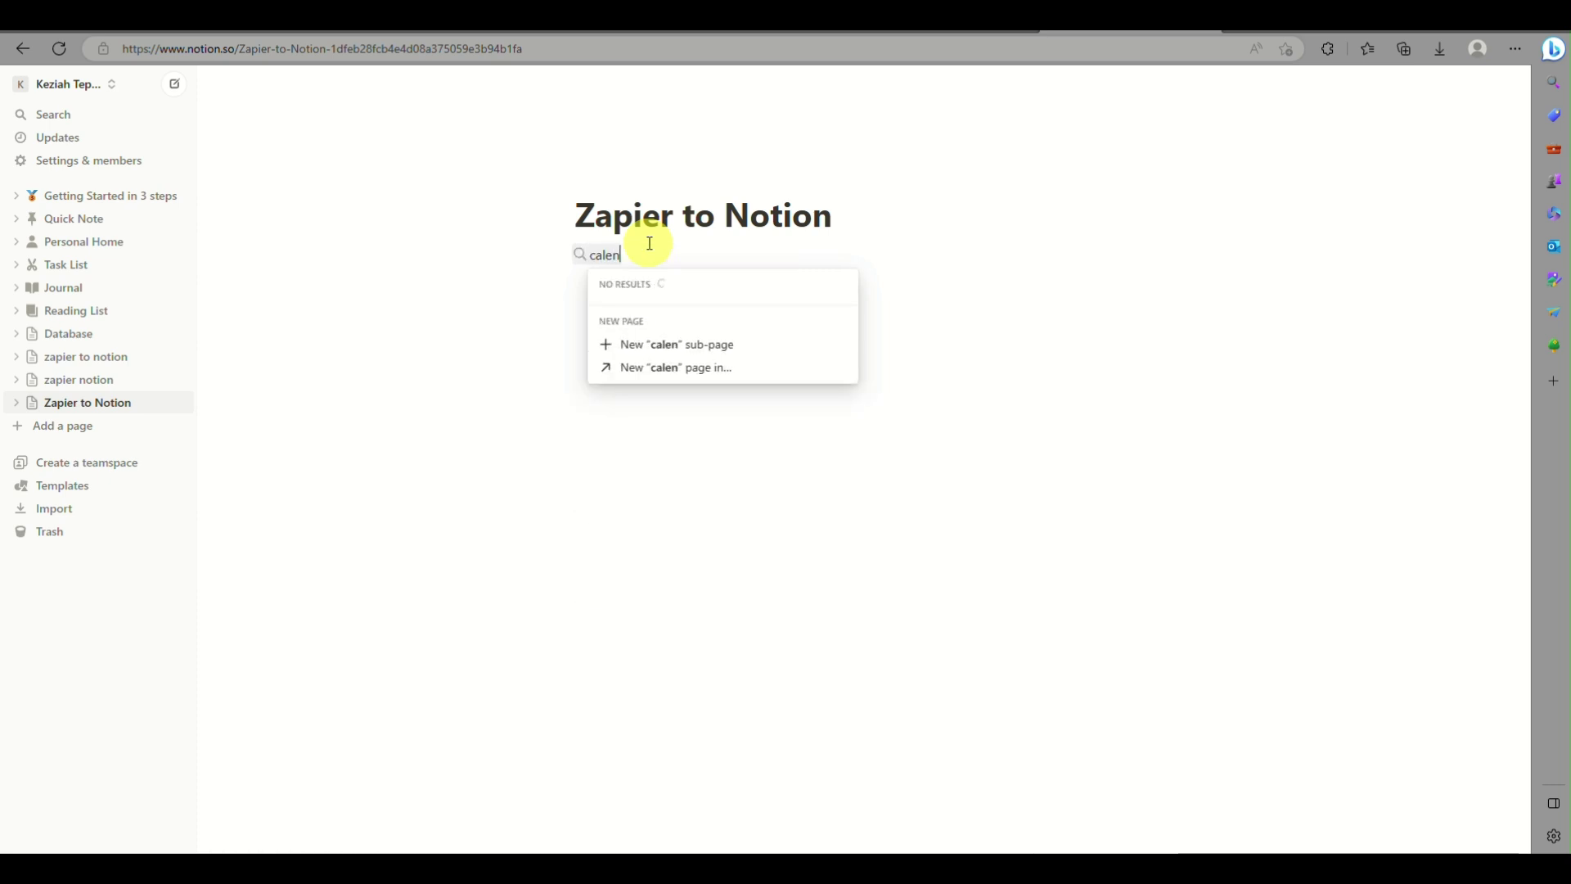
type("dar")
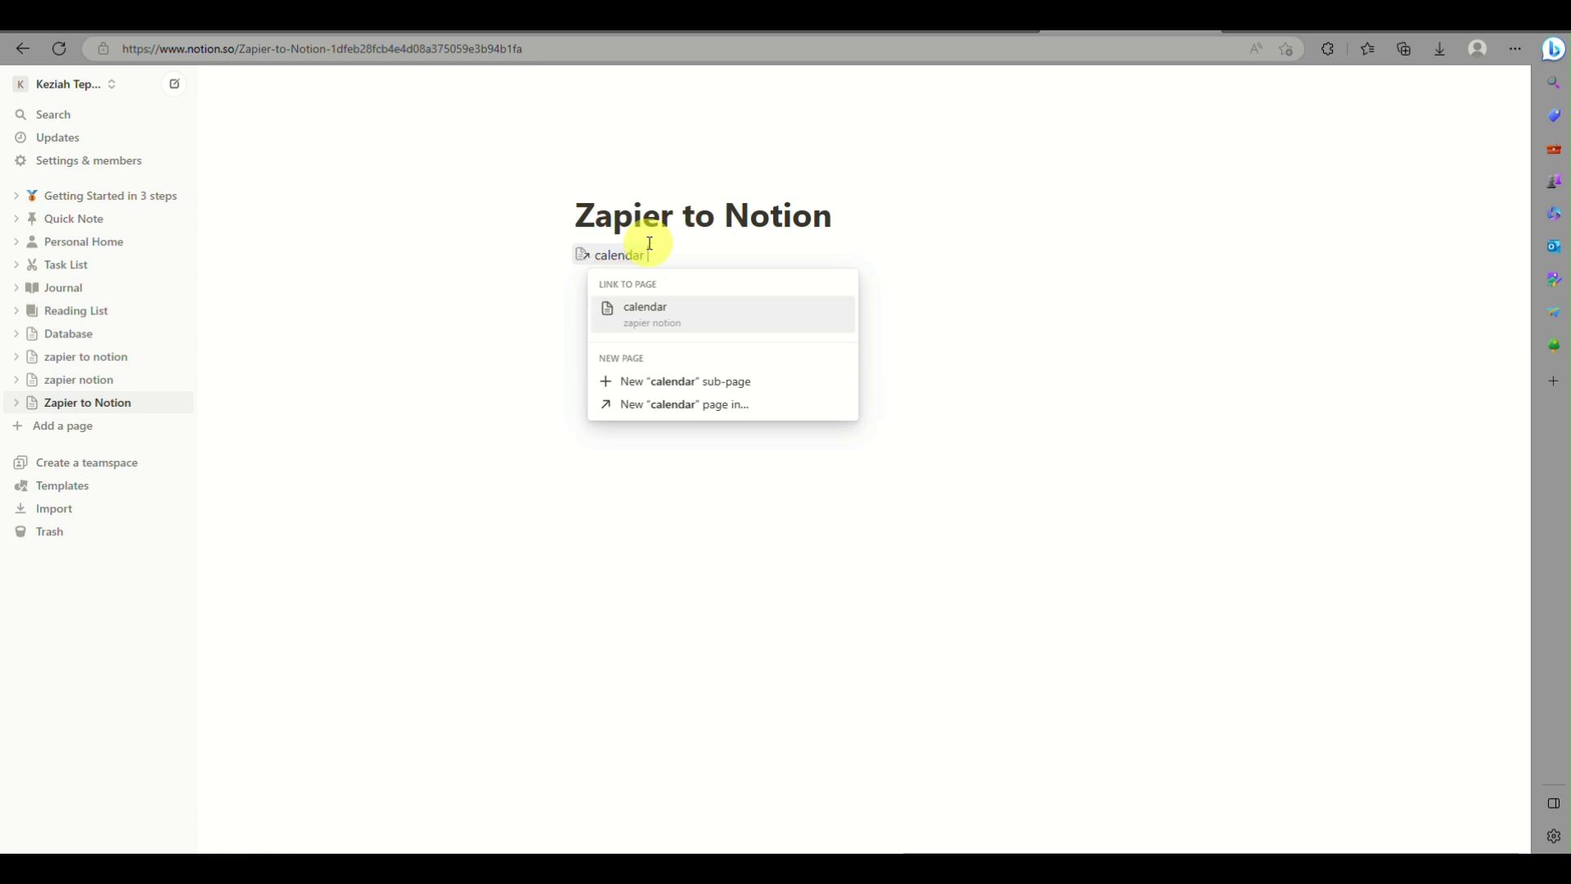
key("Return")
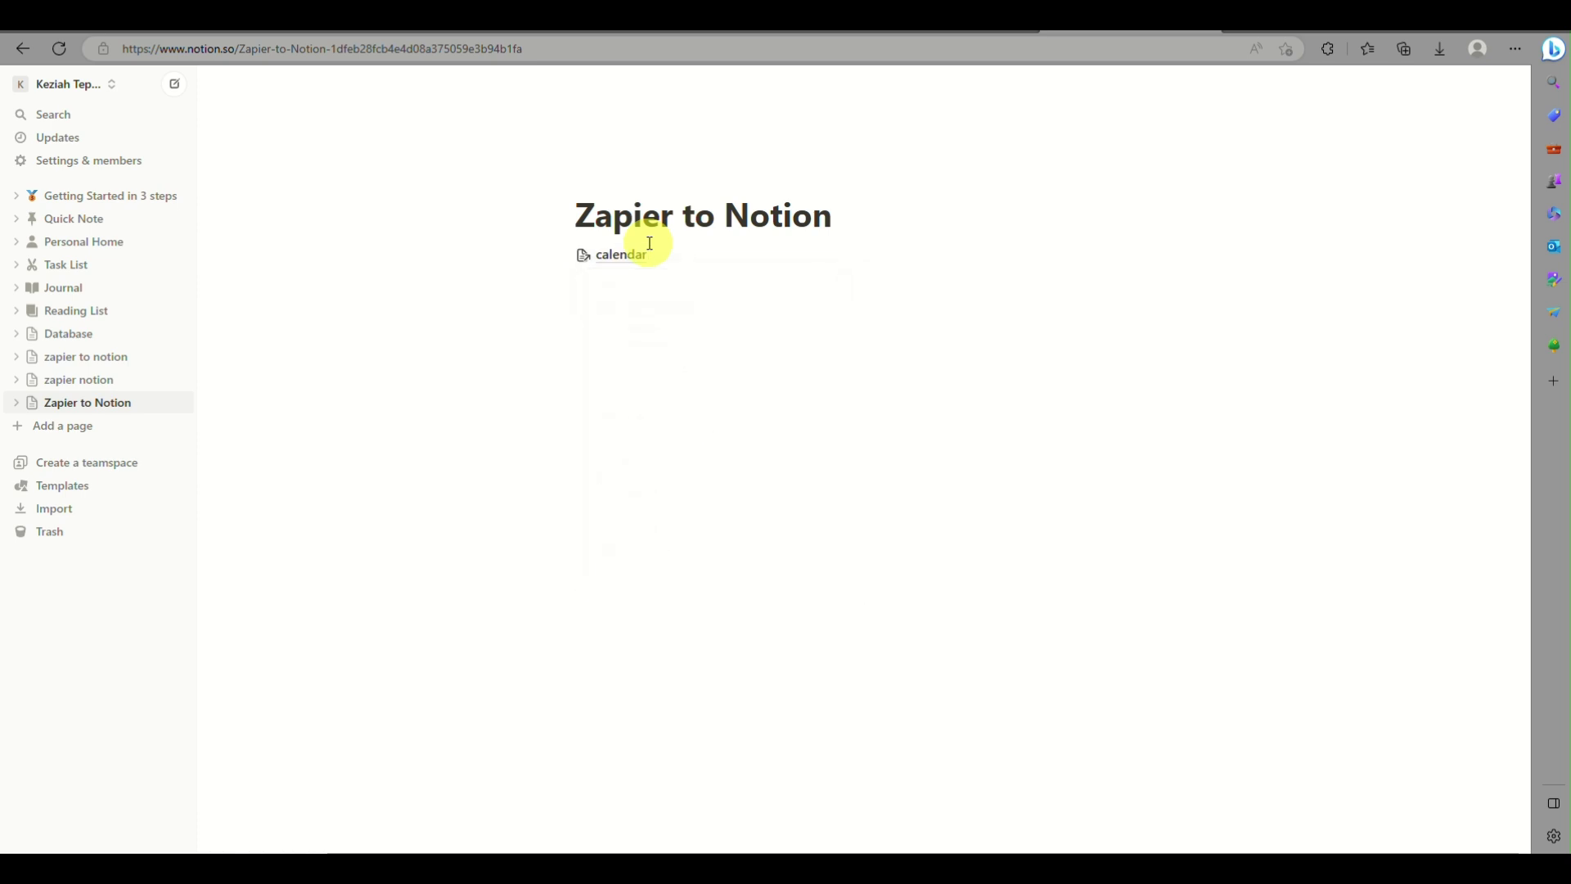
left_click(617, 270)
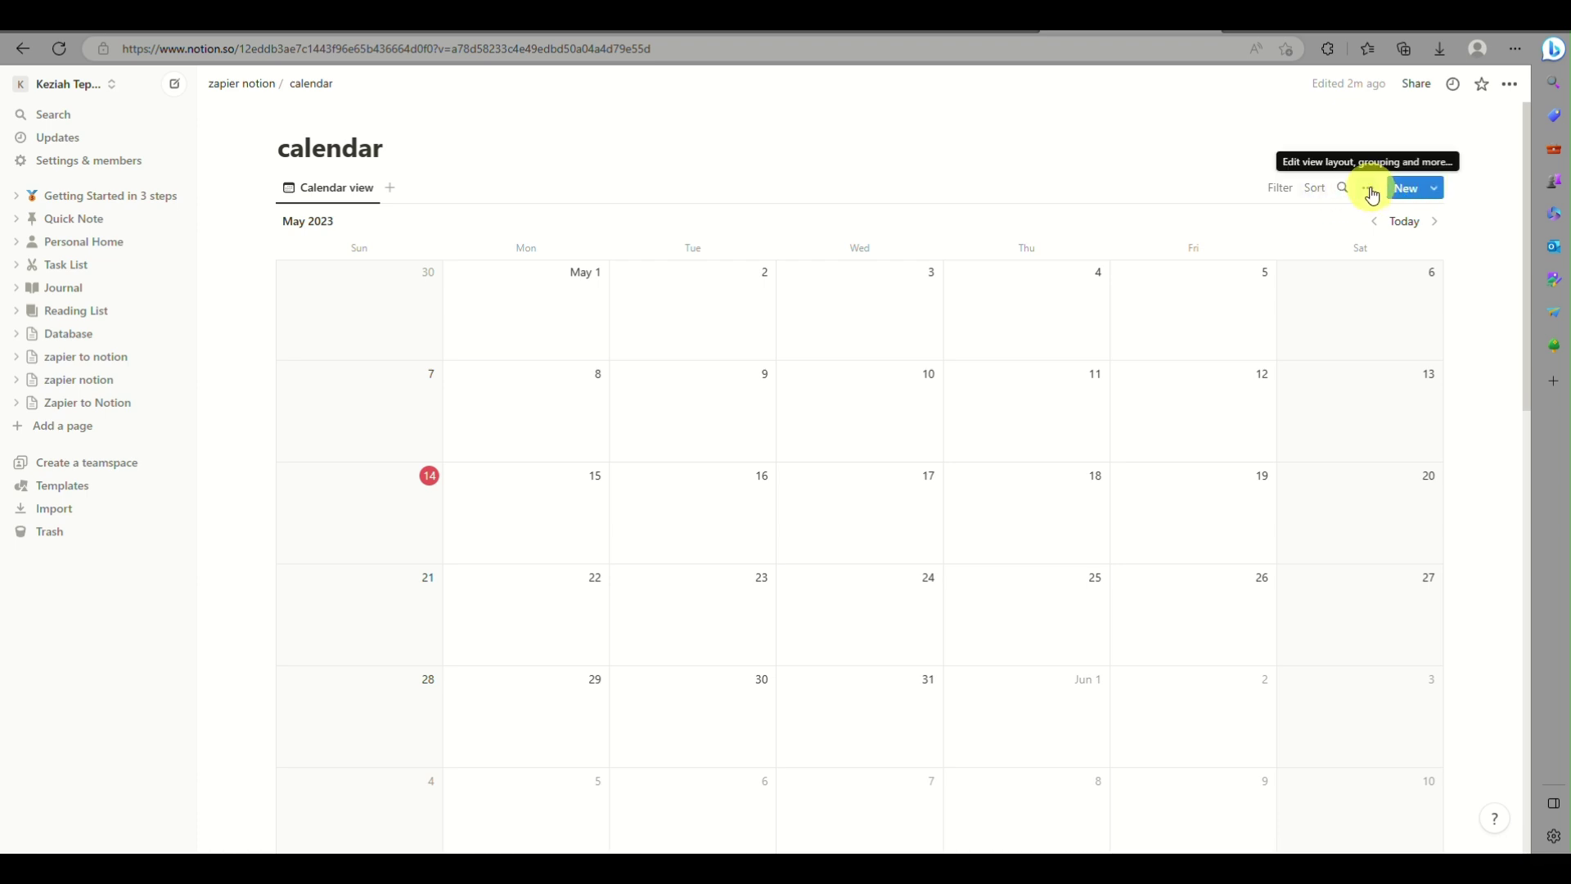
left_click(390, 187)
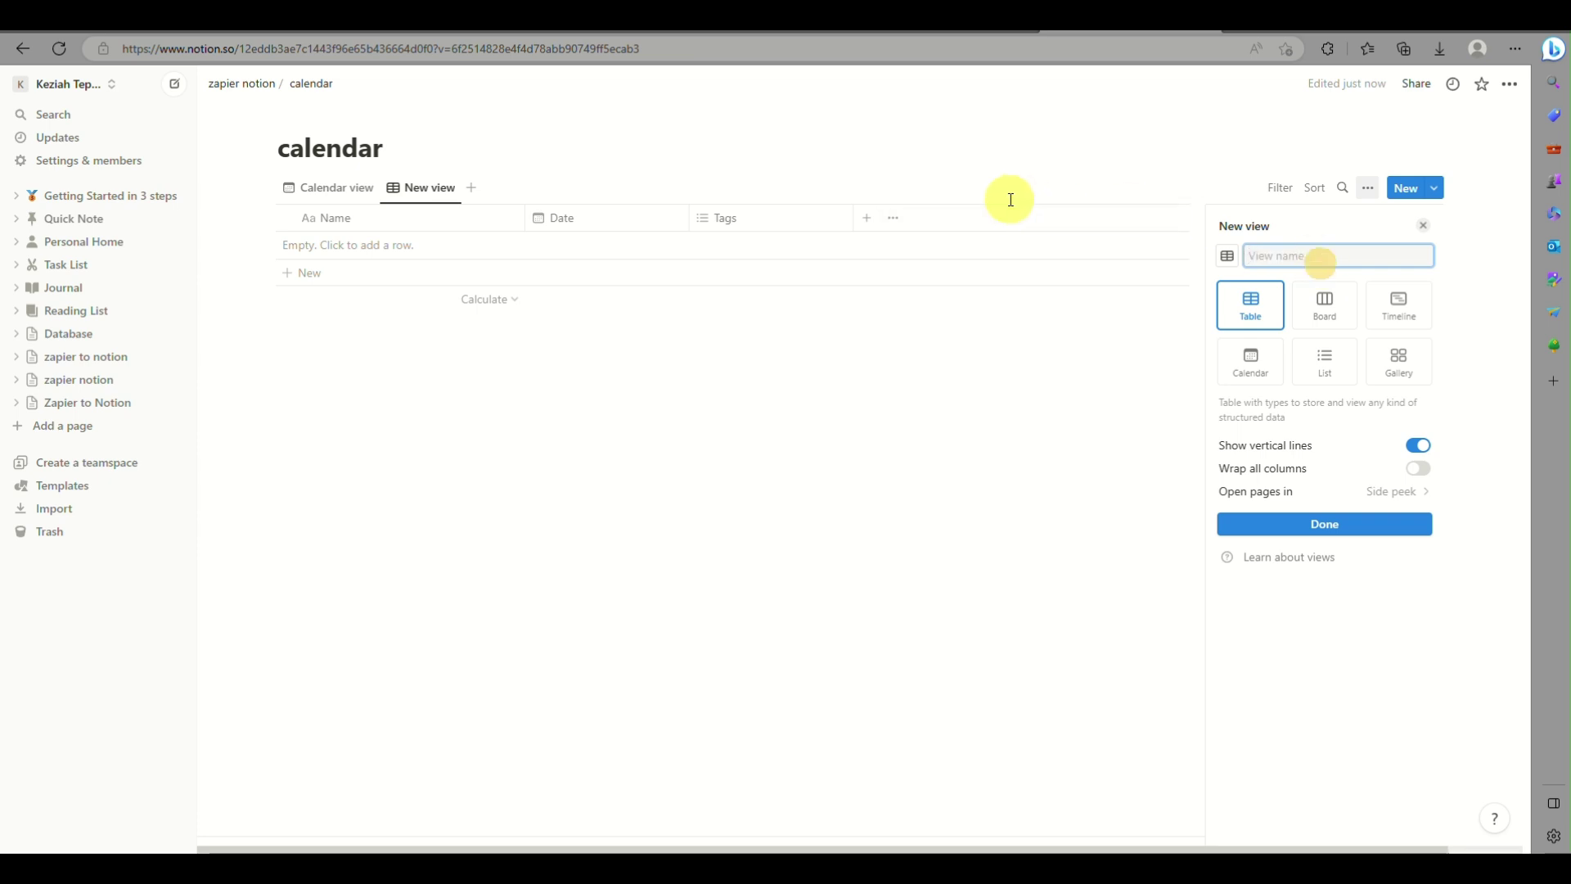
left_click(424, 193)
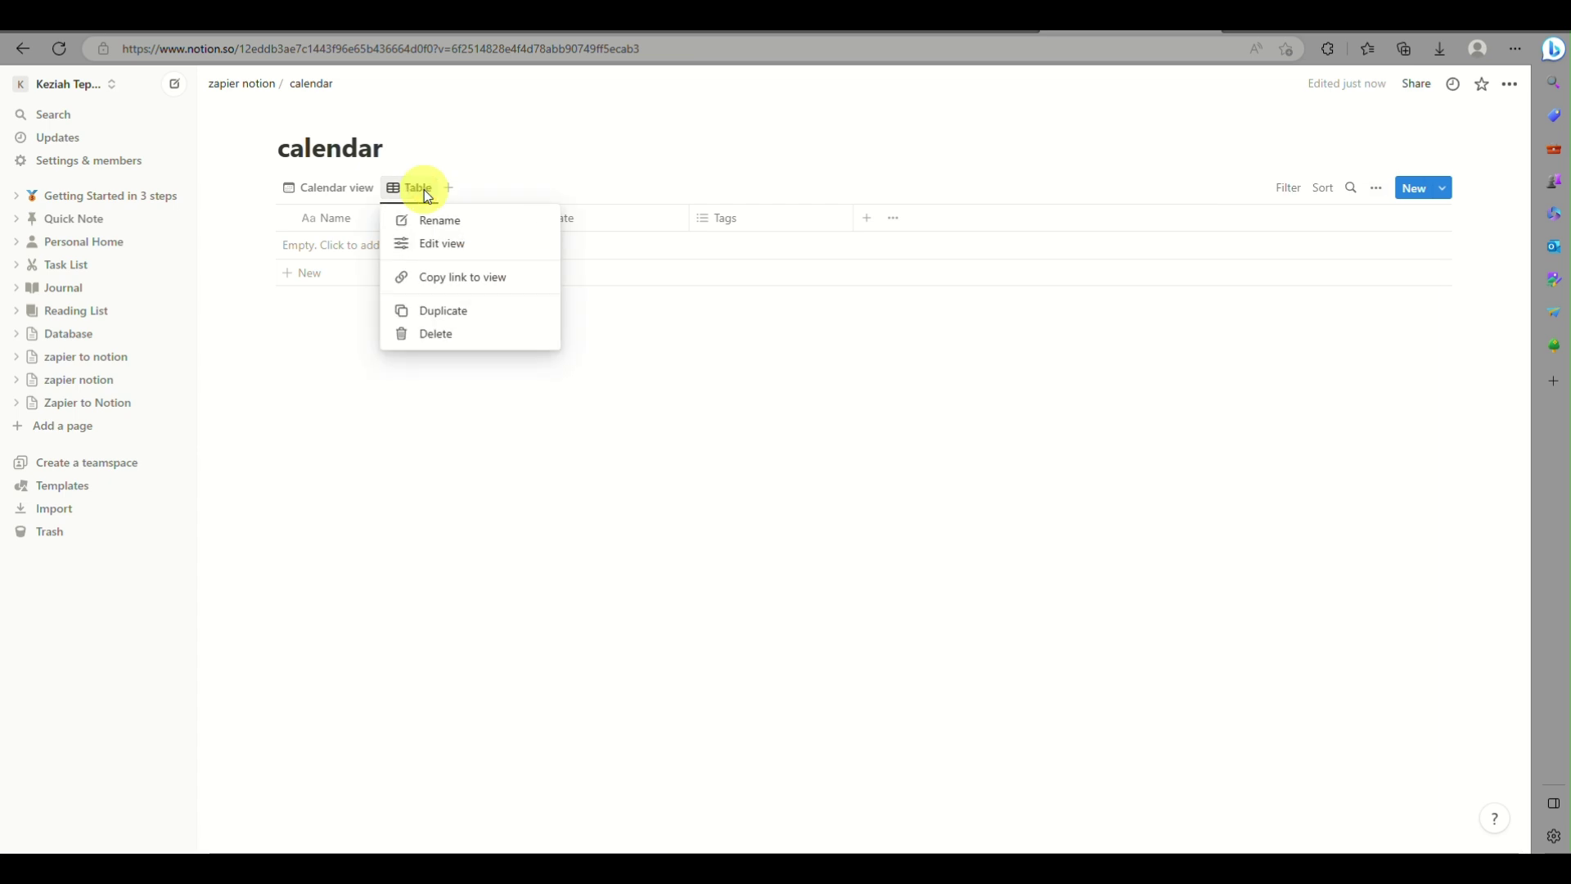
left_click(439, 336)
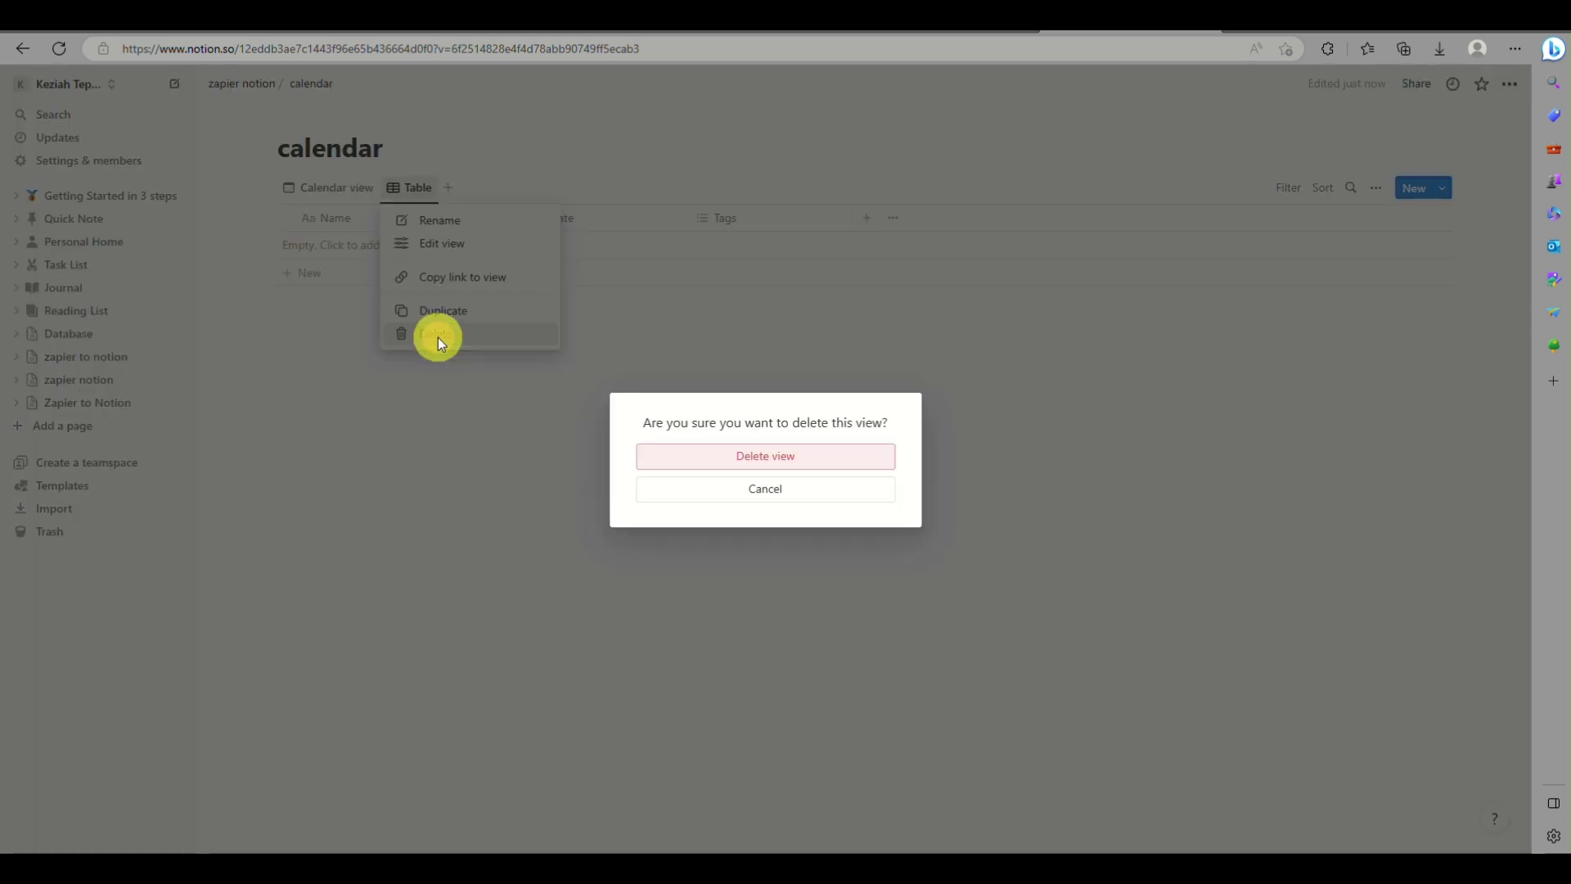
left_click(748, 454)
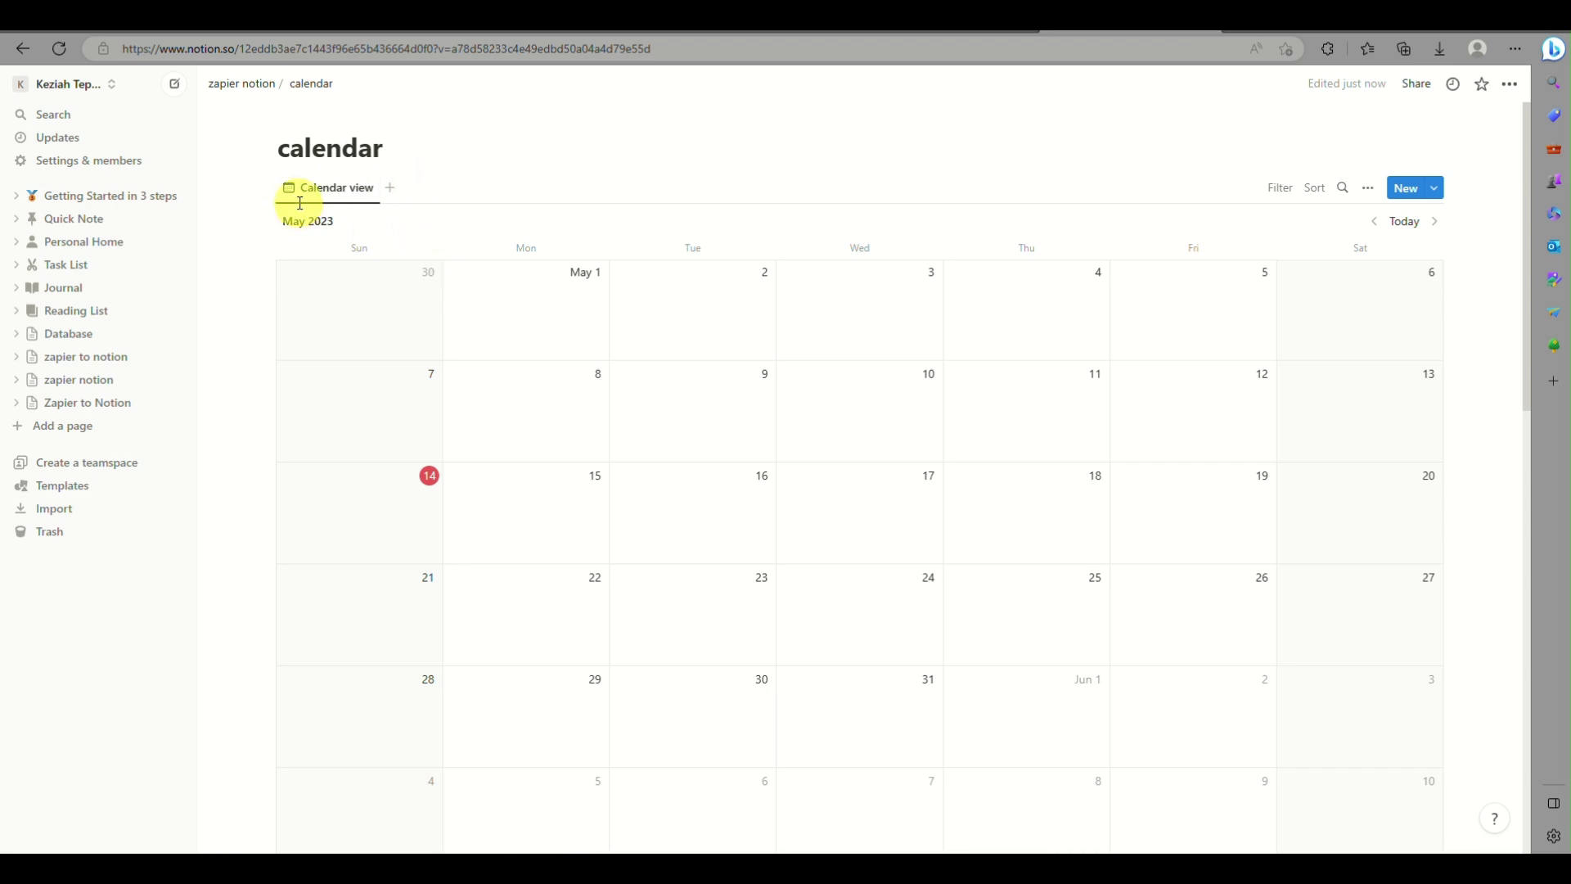
Return to the Zapier to Notion page and add a "calendar sample" sub-page below the calendar link
left_click(107, 402)
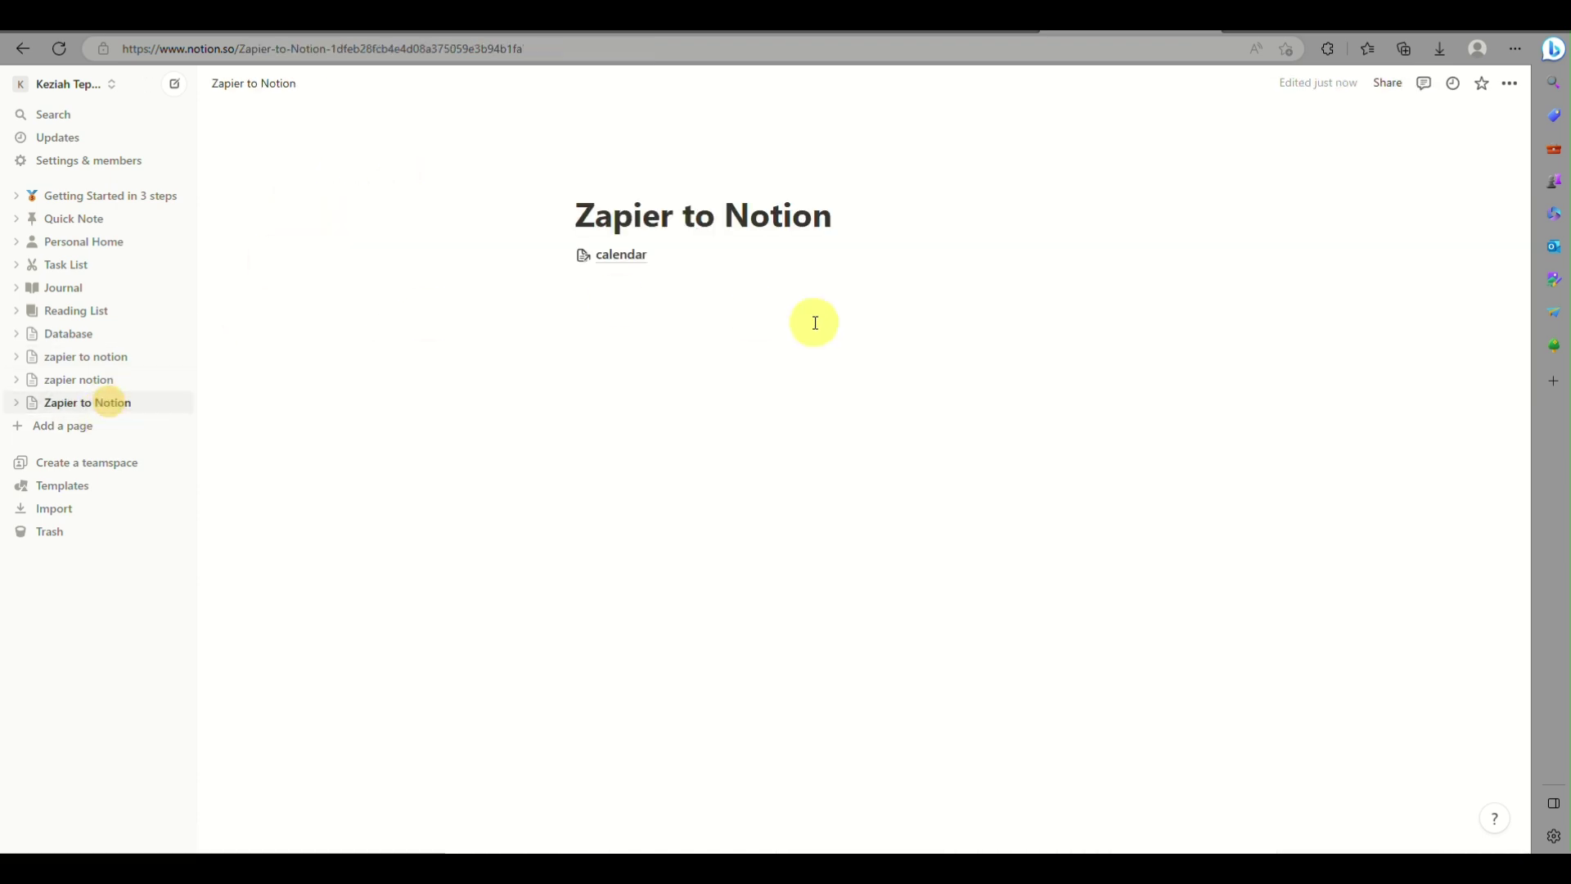
left_click(673, 257)
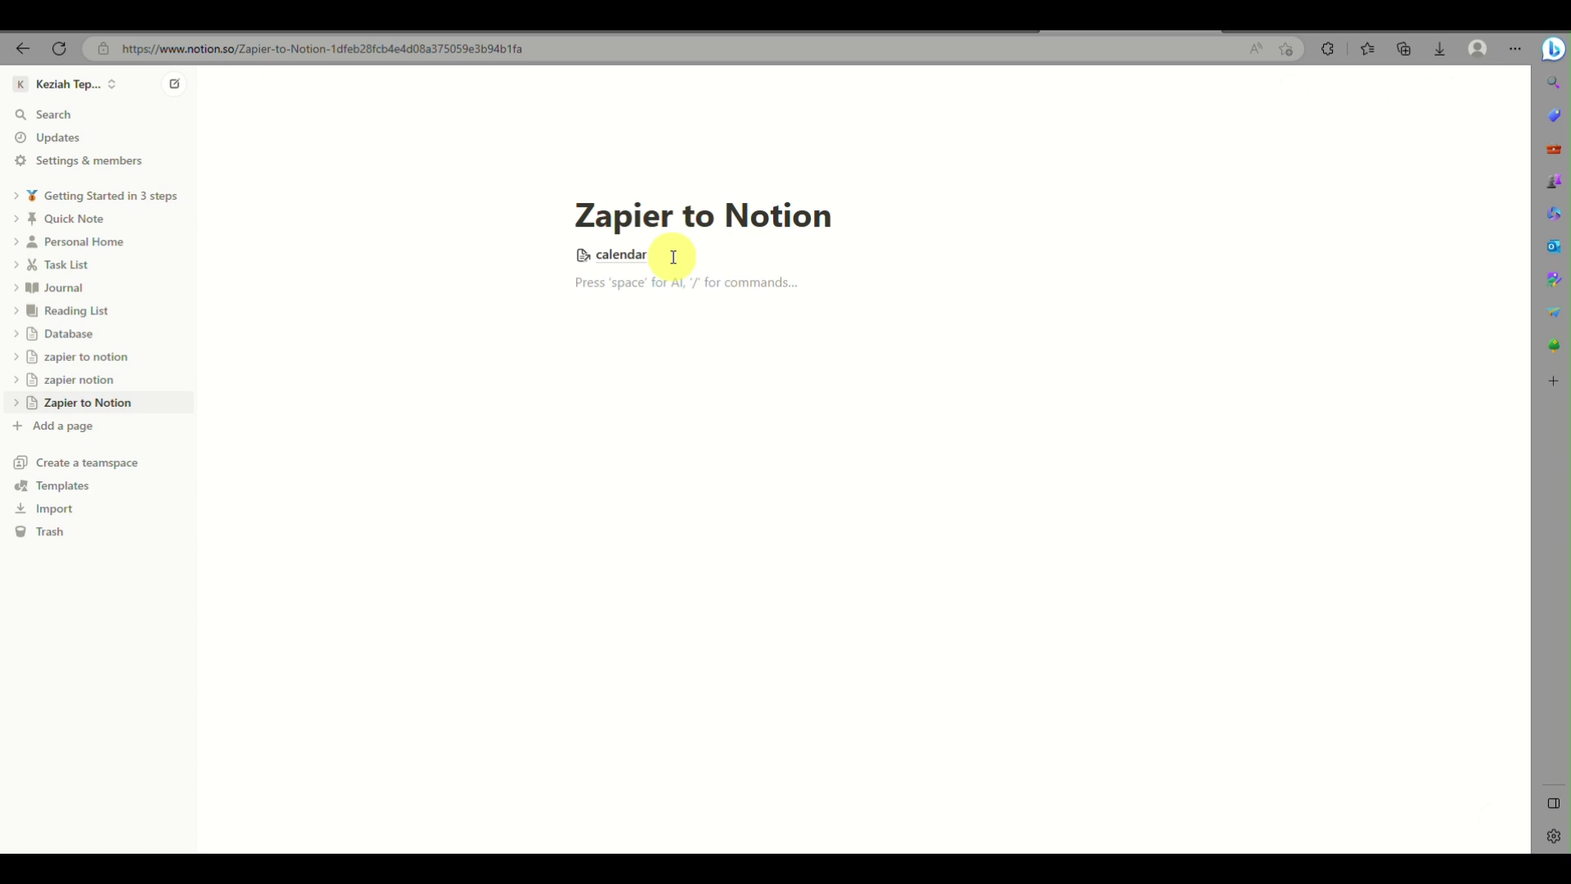
type("@cal")
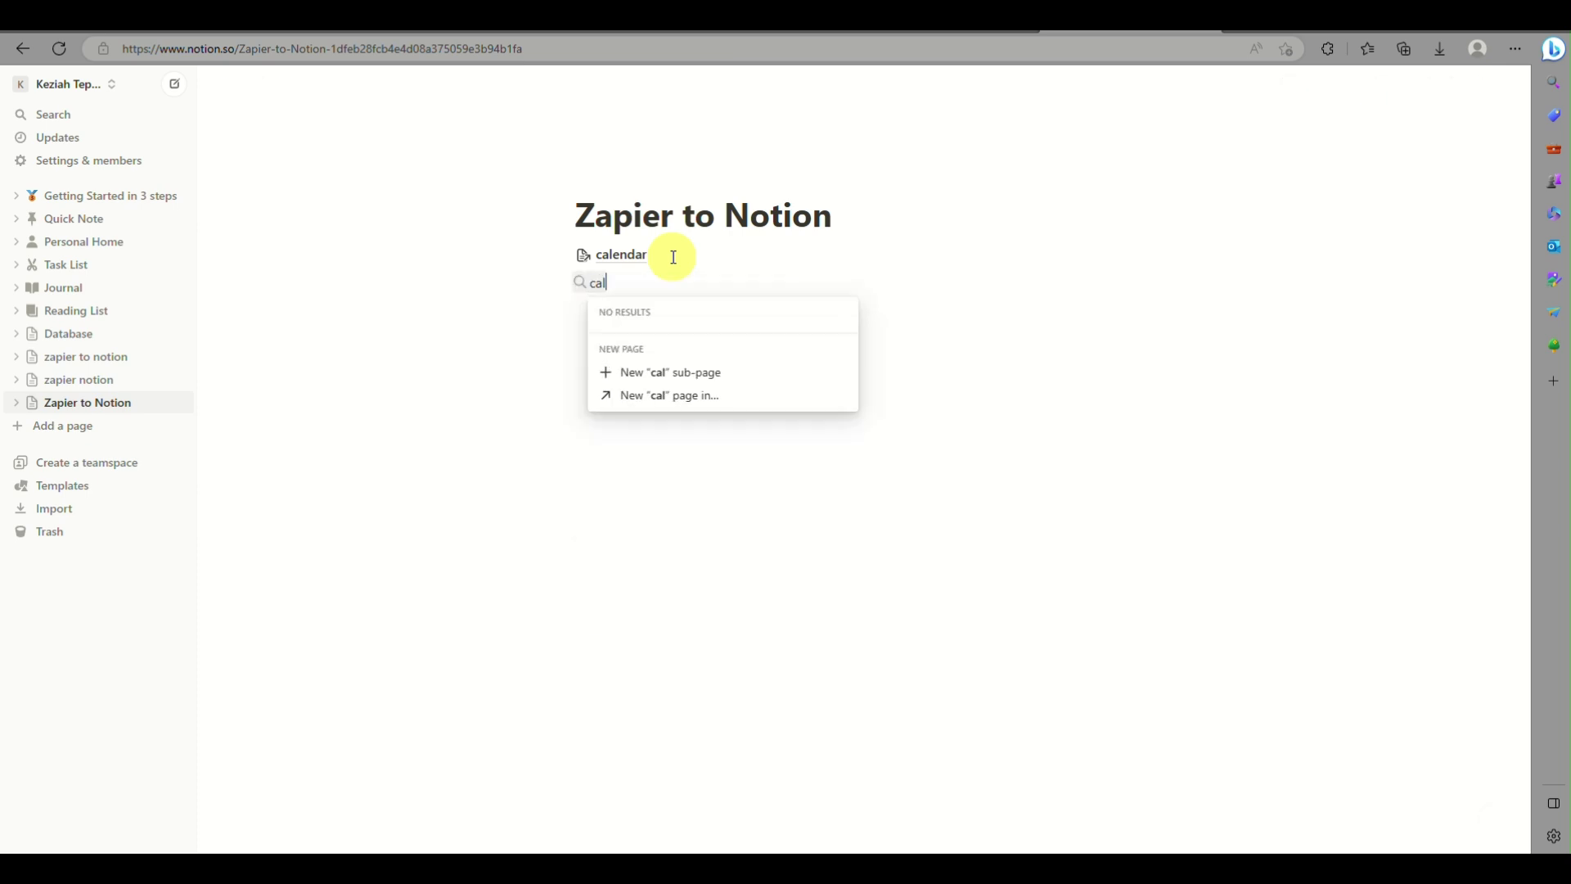
type("endar sample")
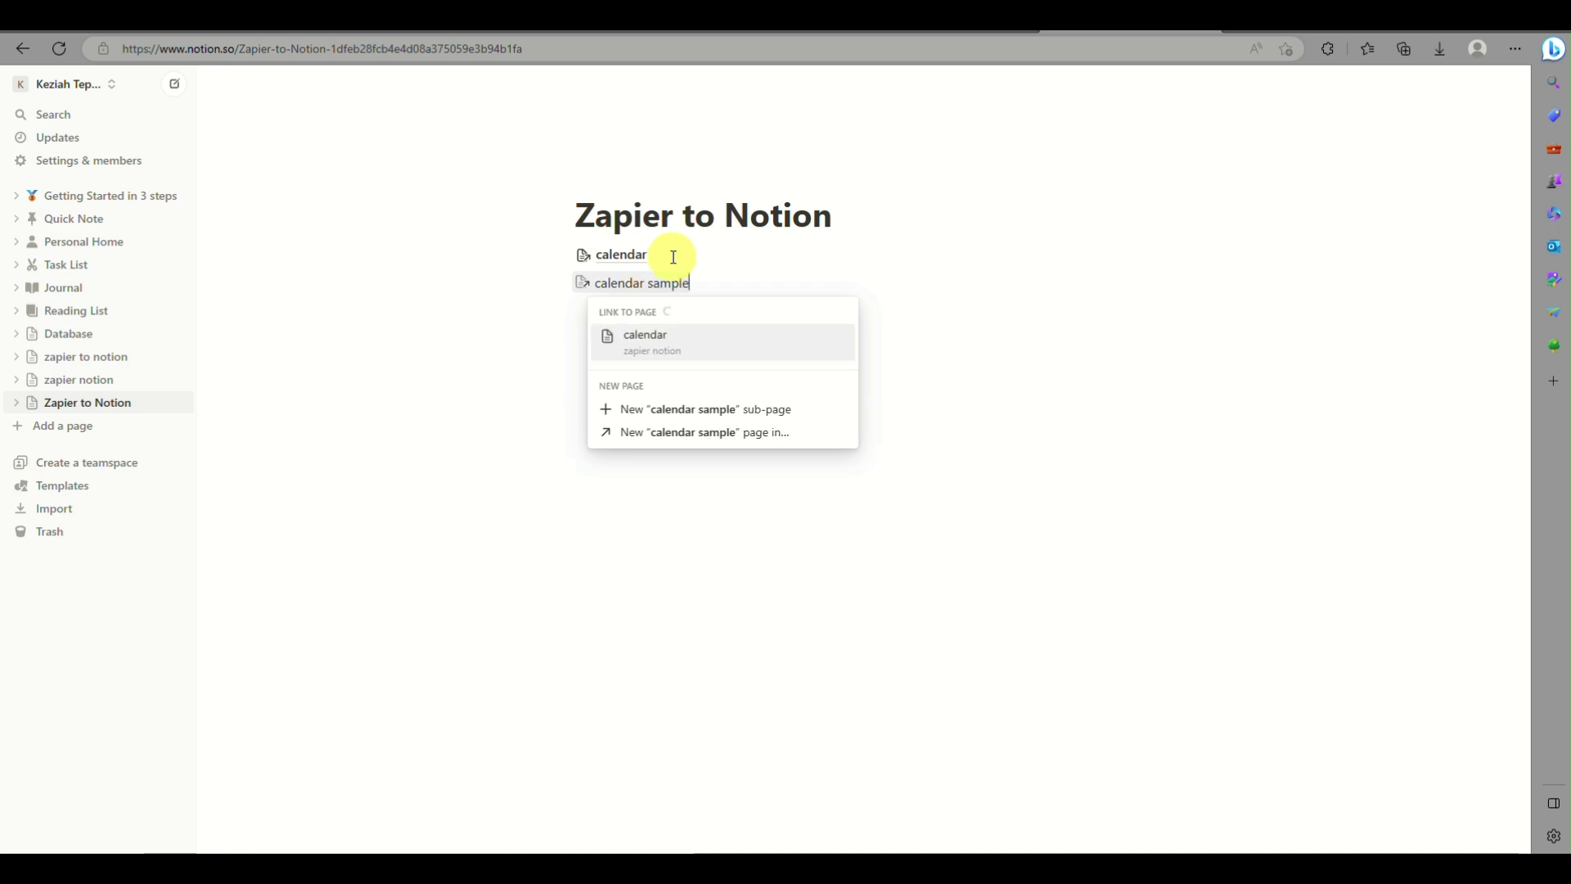
left_click(687, 410)
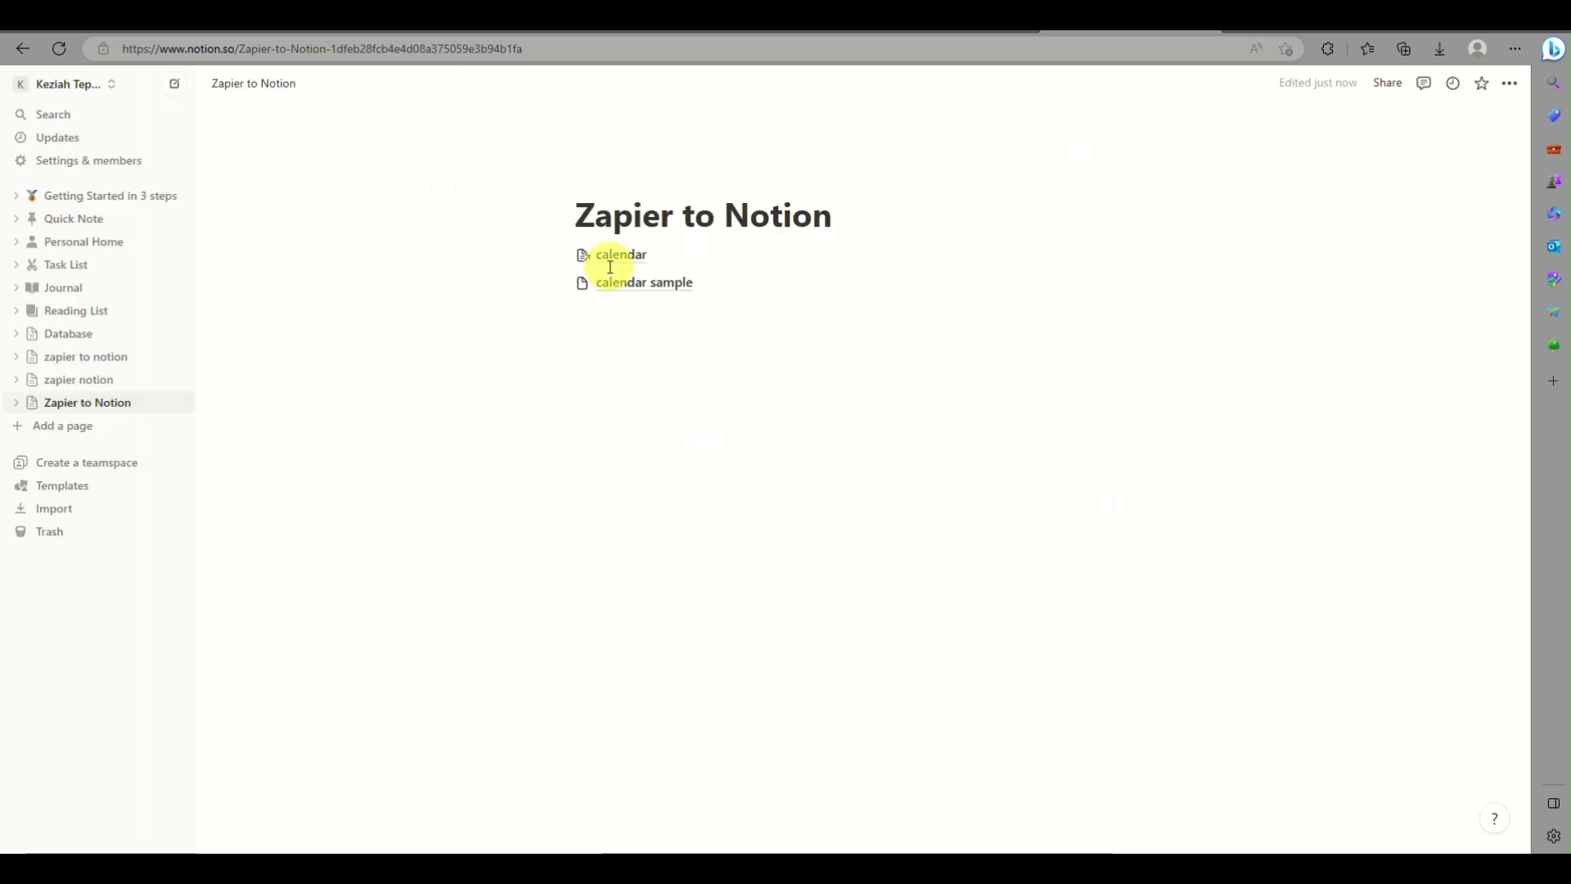
Open the calendar sample sub-page and turn it into a calendar that uses a new database as its data source
left_click(628, 286)
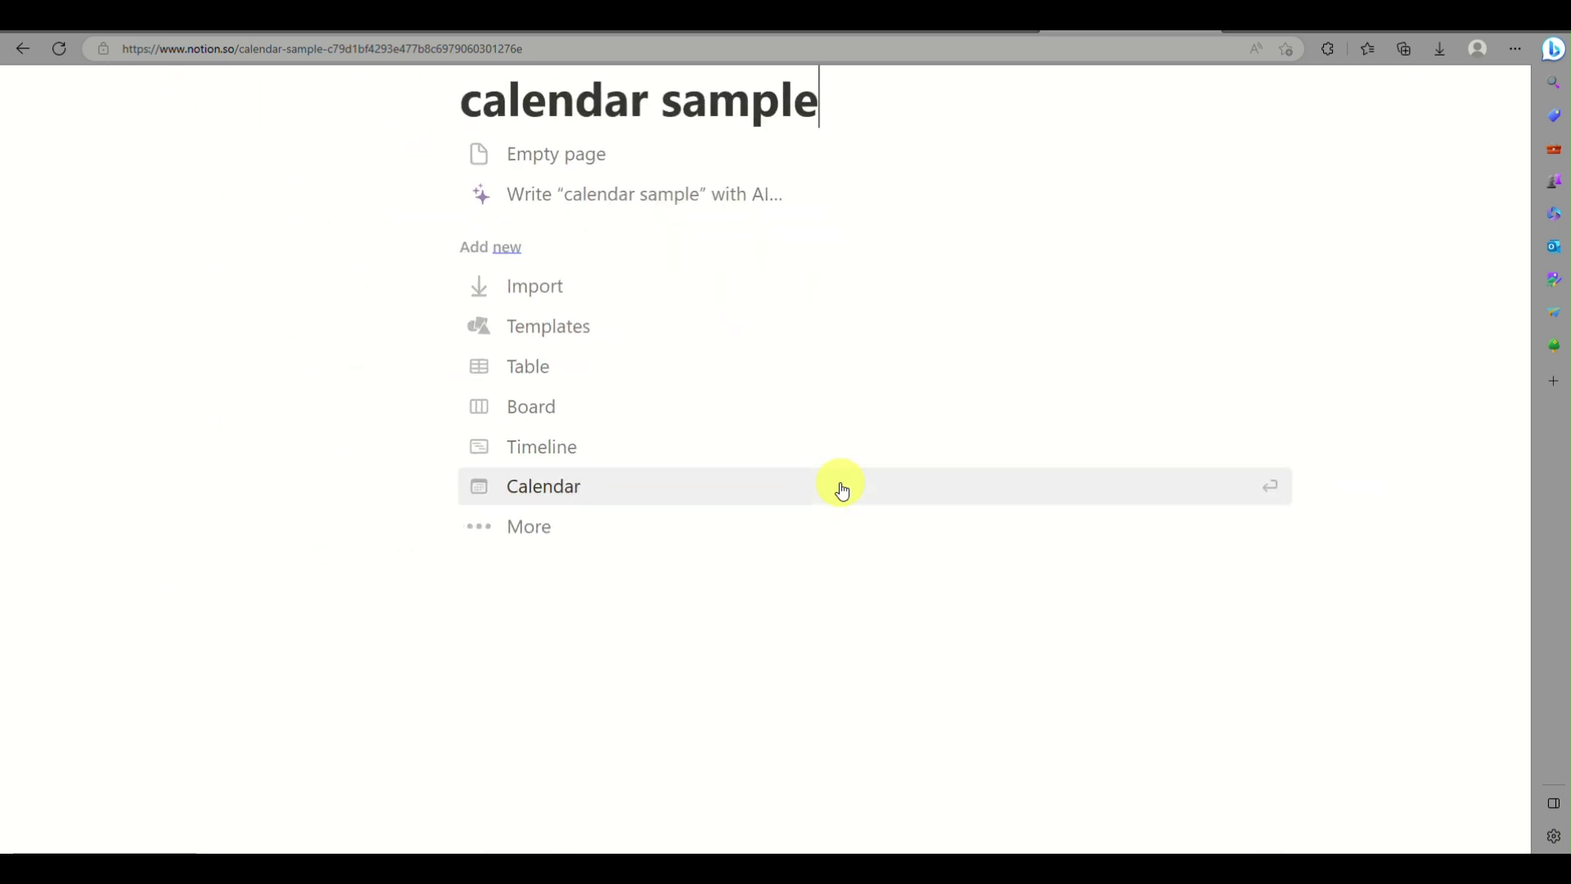
scroll(841, 489, "up", 2)
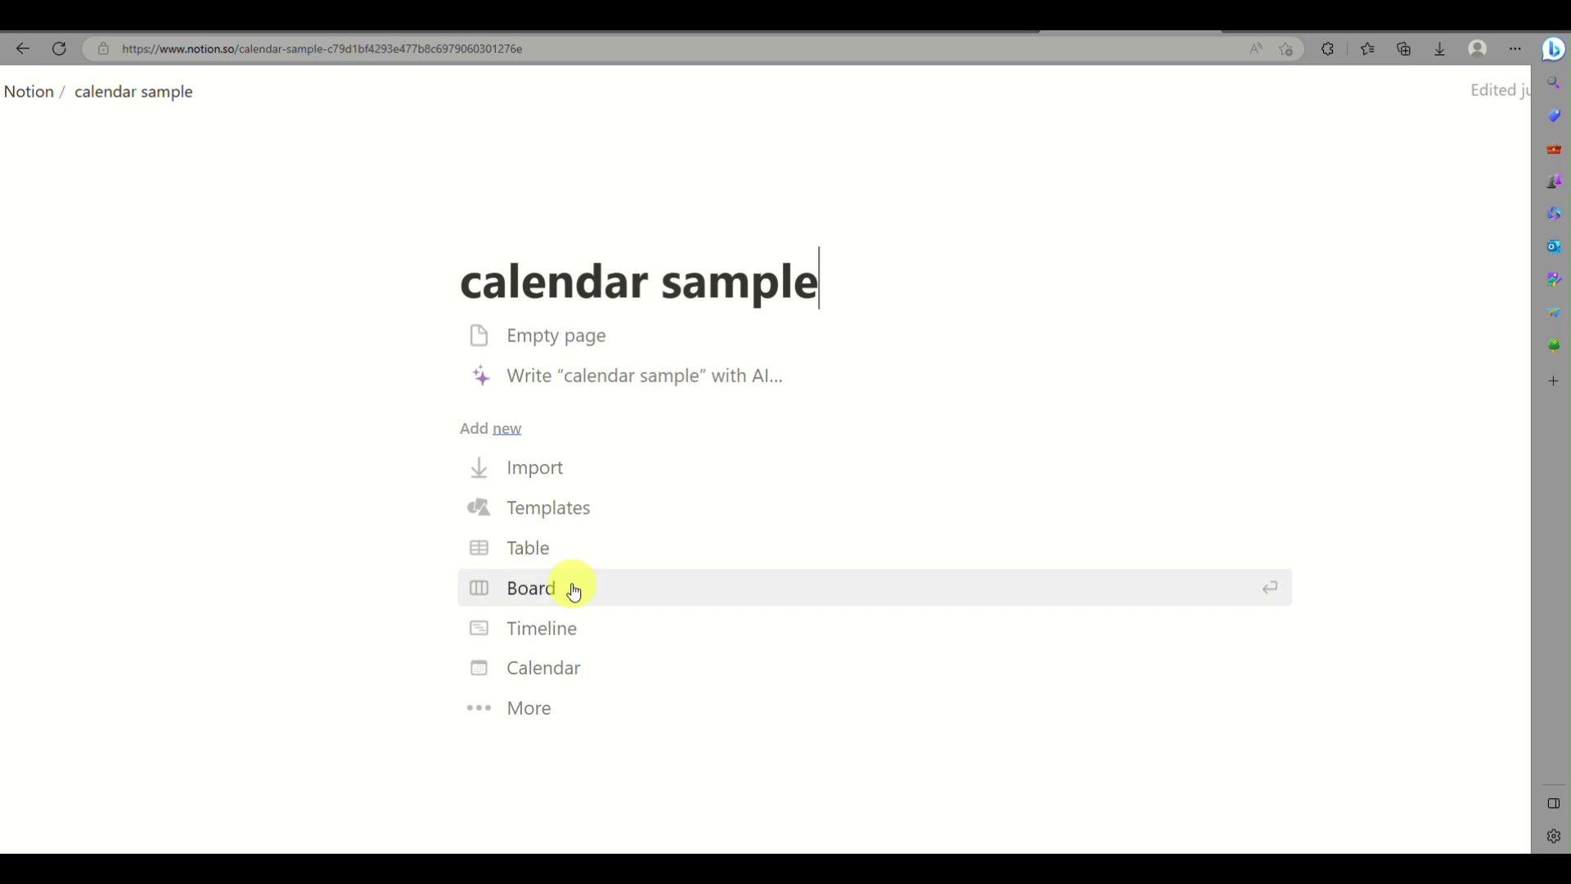
left_click(553, 667)
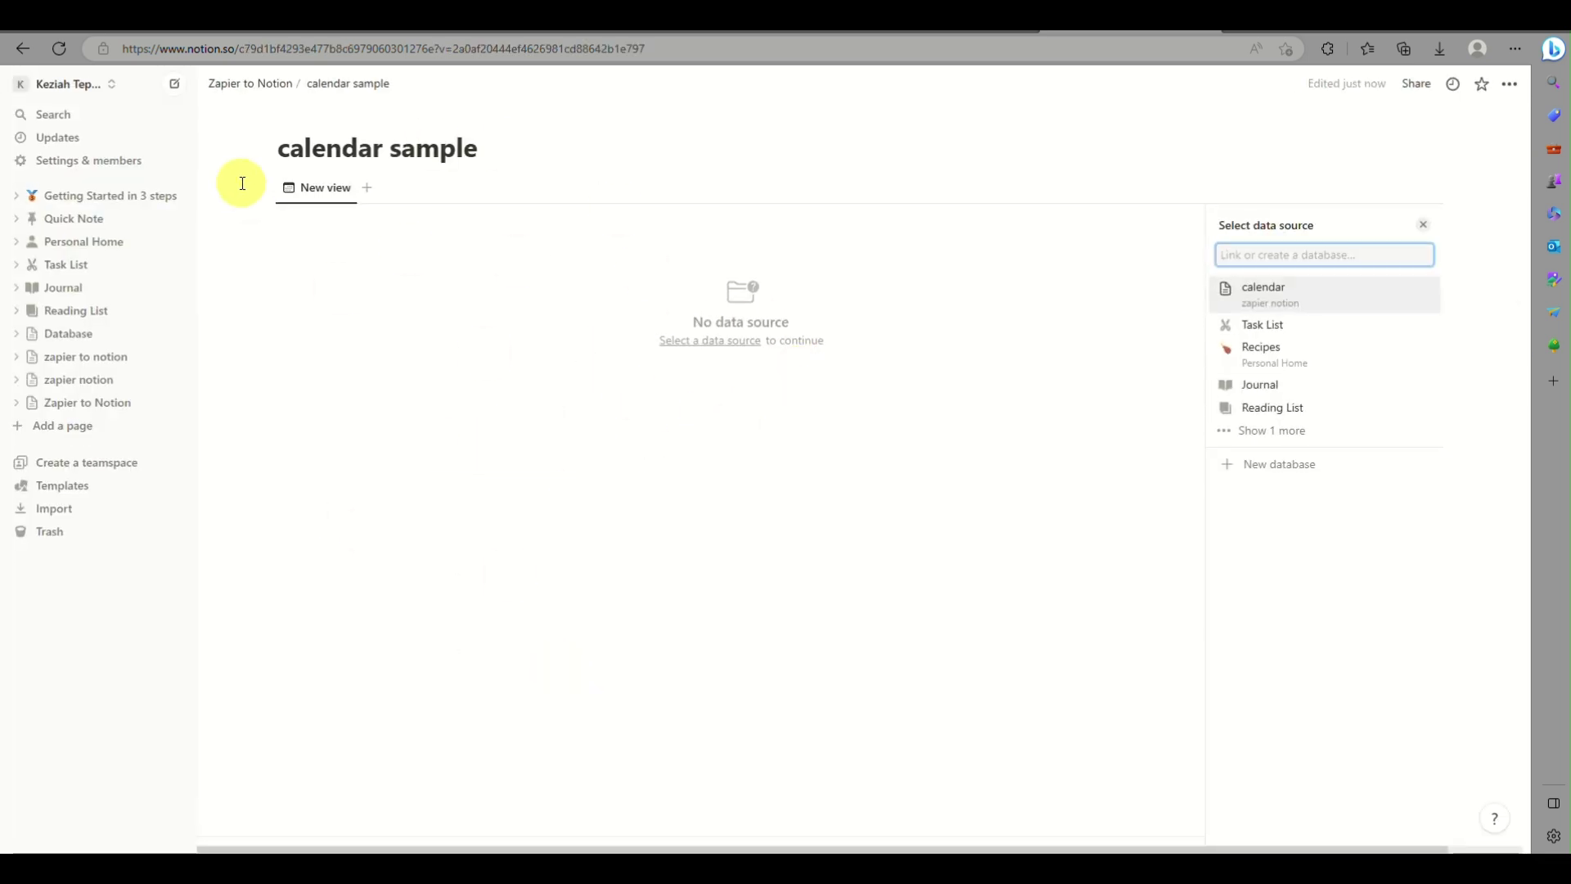
left_click(326, 193)
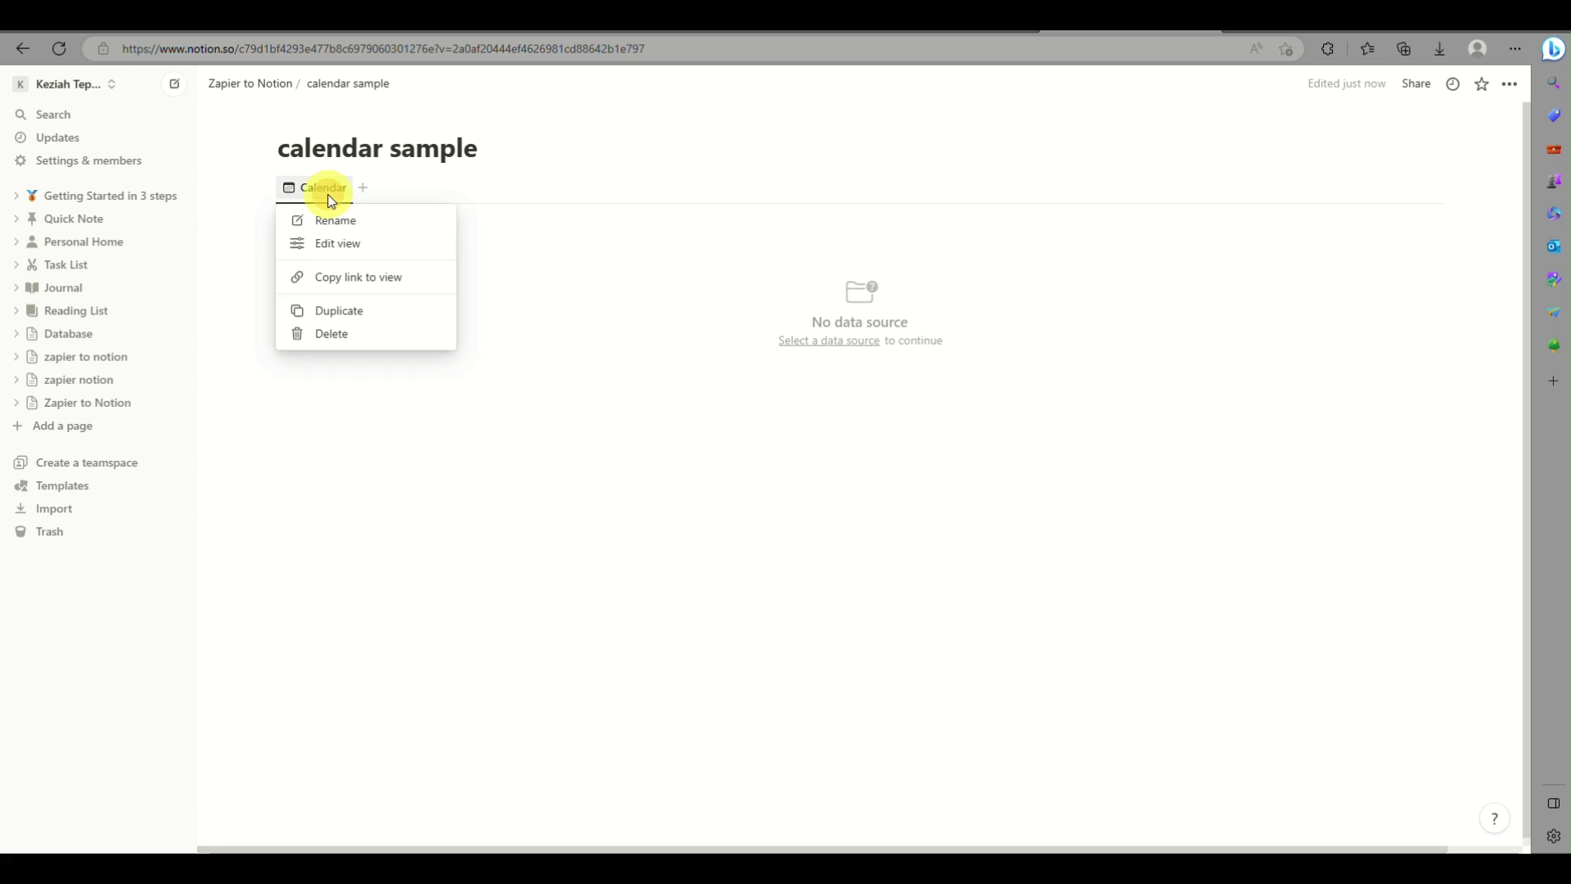
left_click(340, 248)
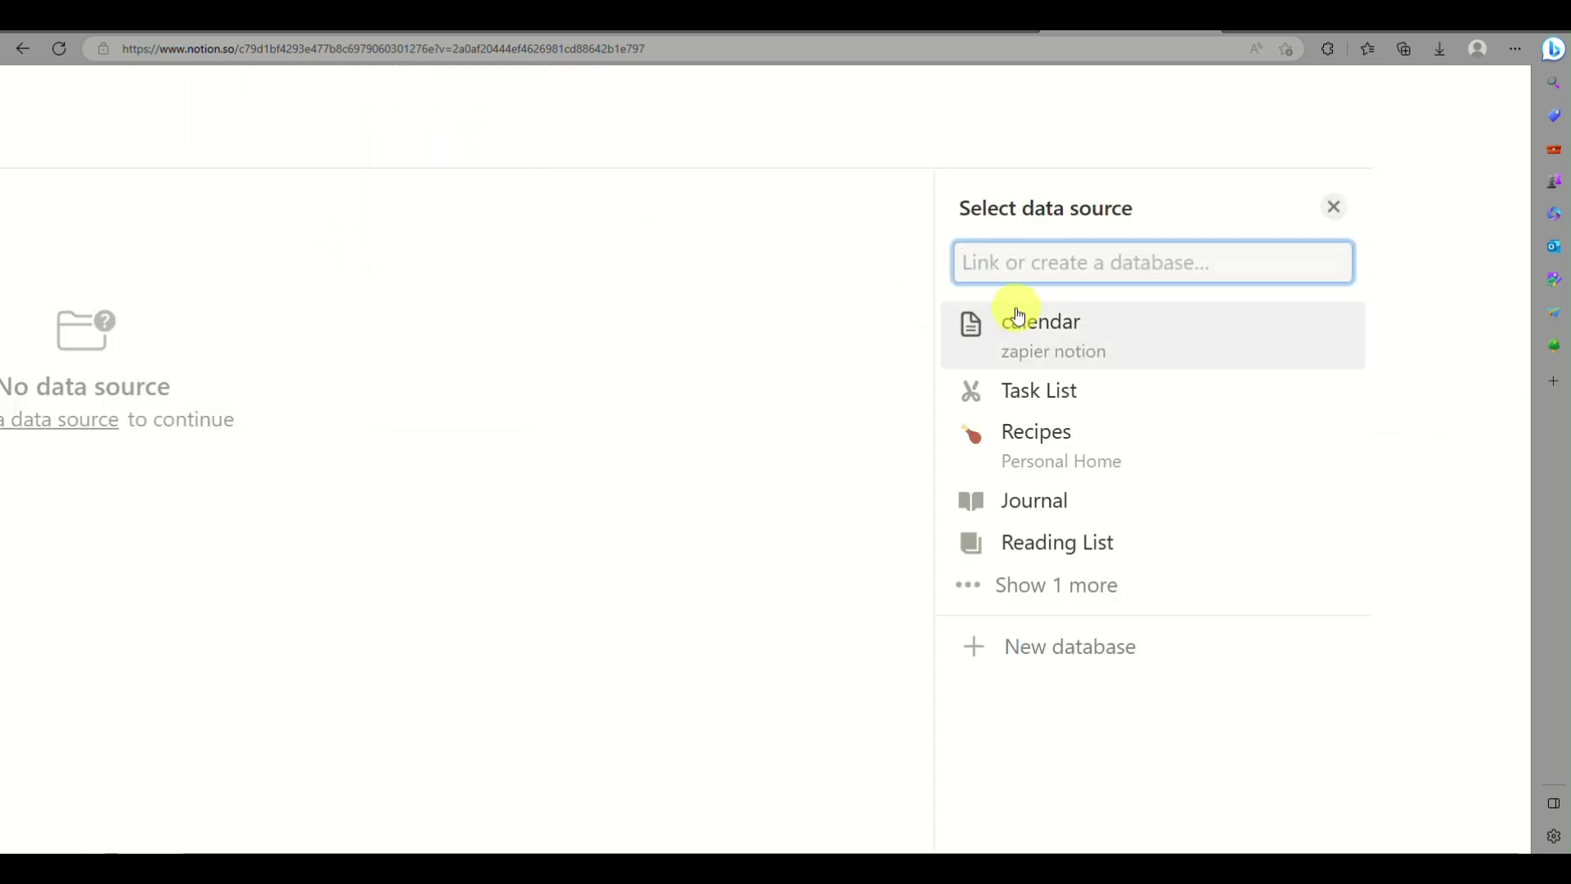
left_click(1073, 674)
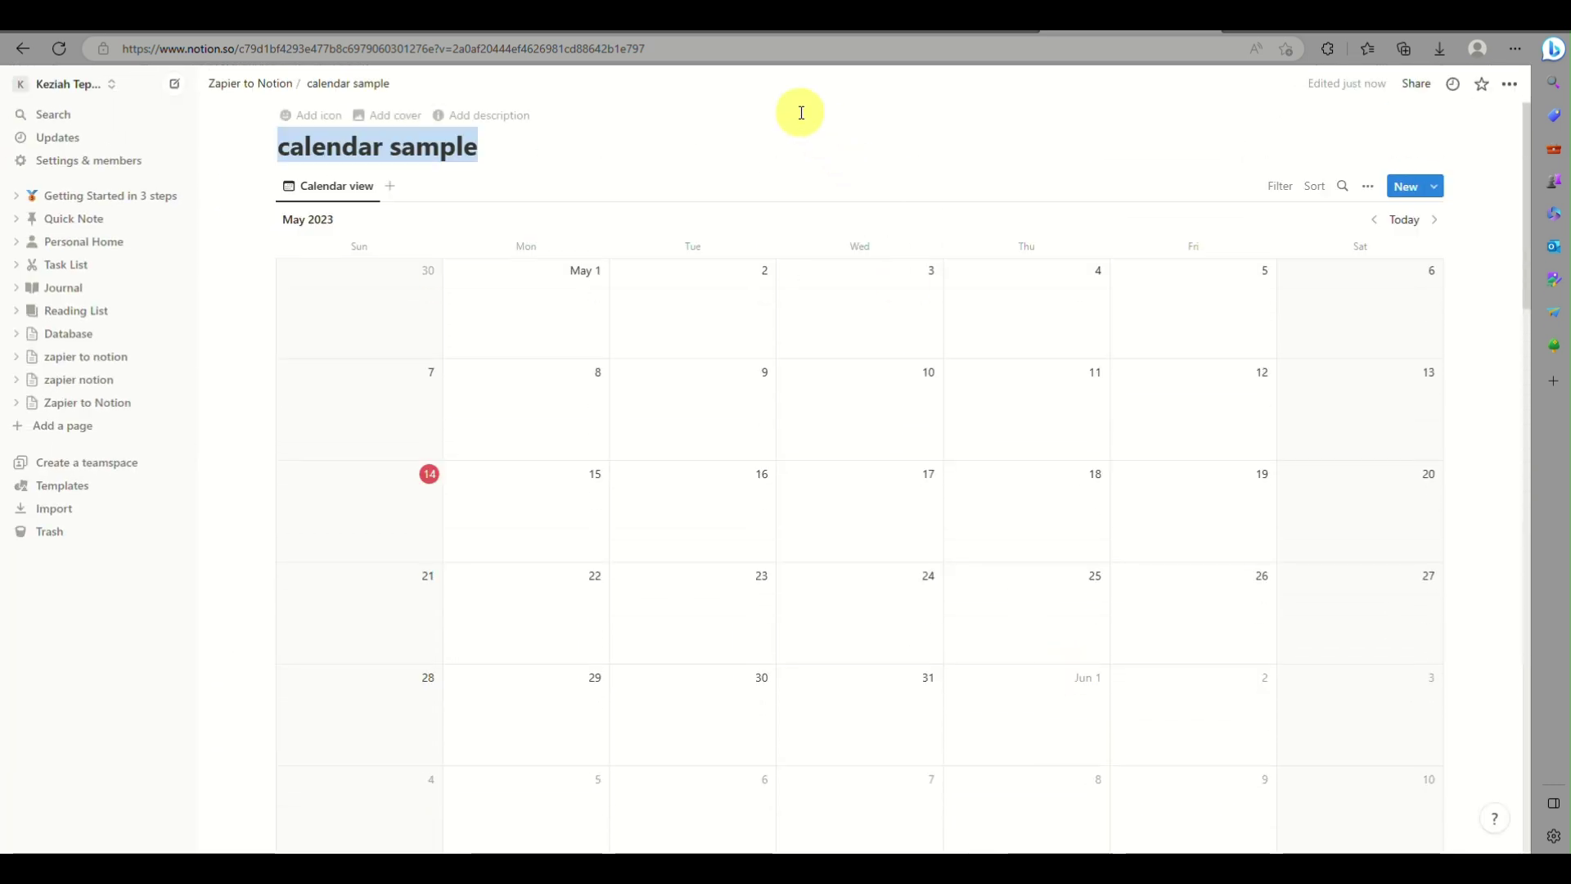
Switch to Zapier and create a new Zap
left_click(720, 37)
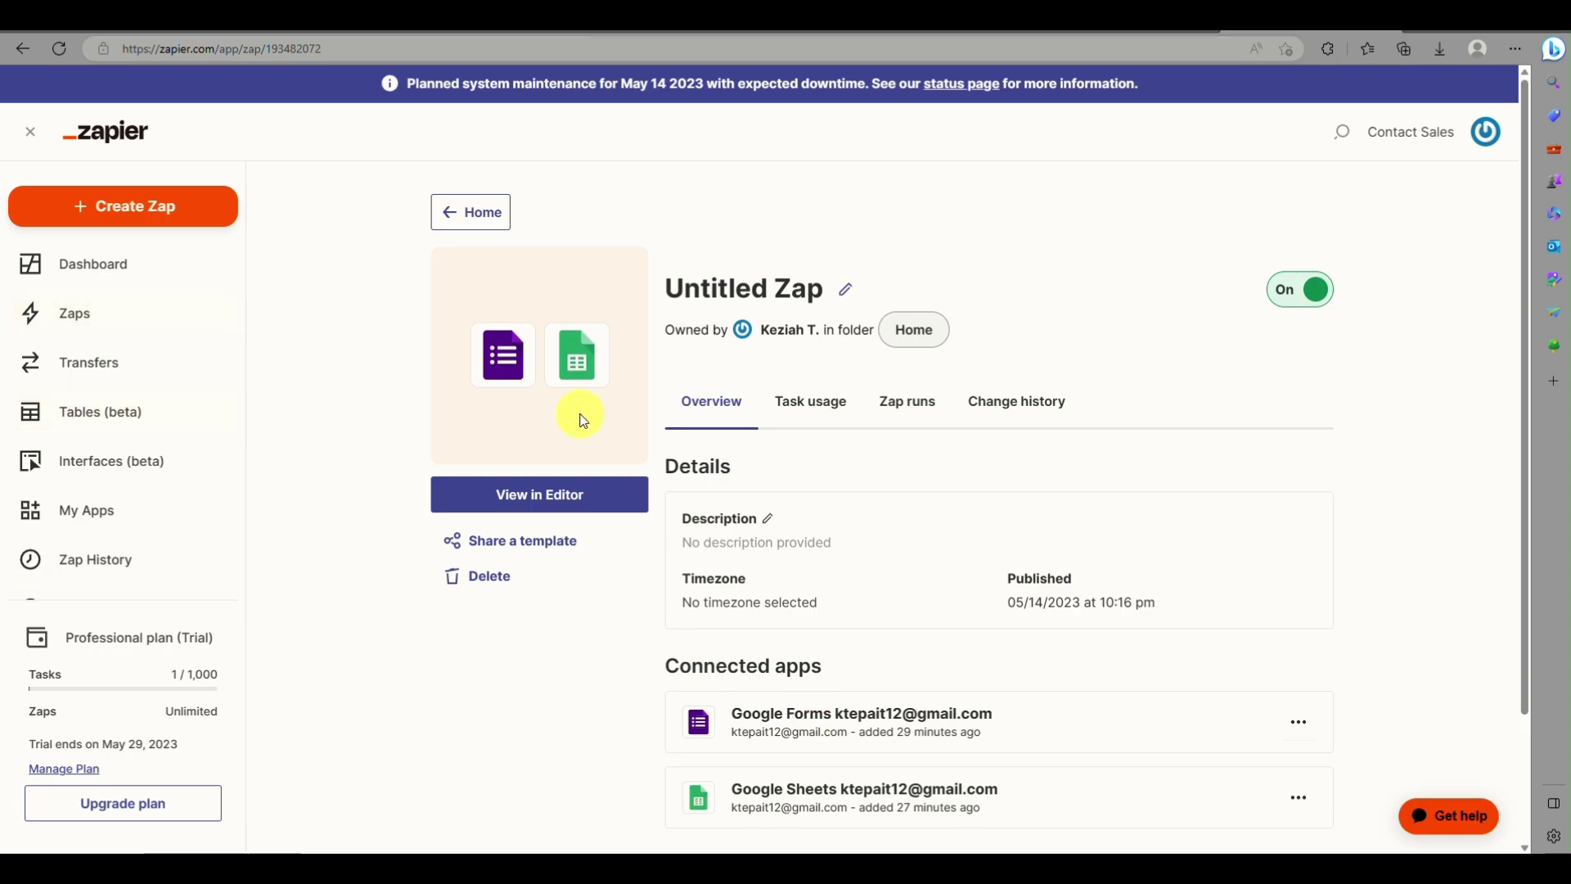
scroll(79, 137, "up", 5)
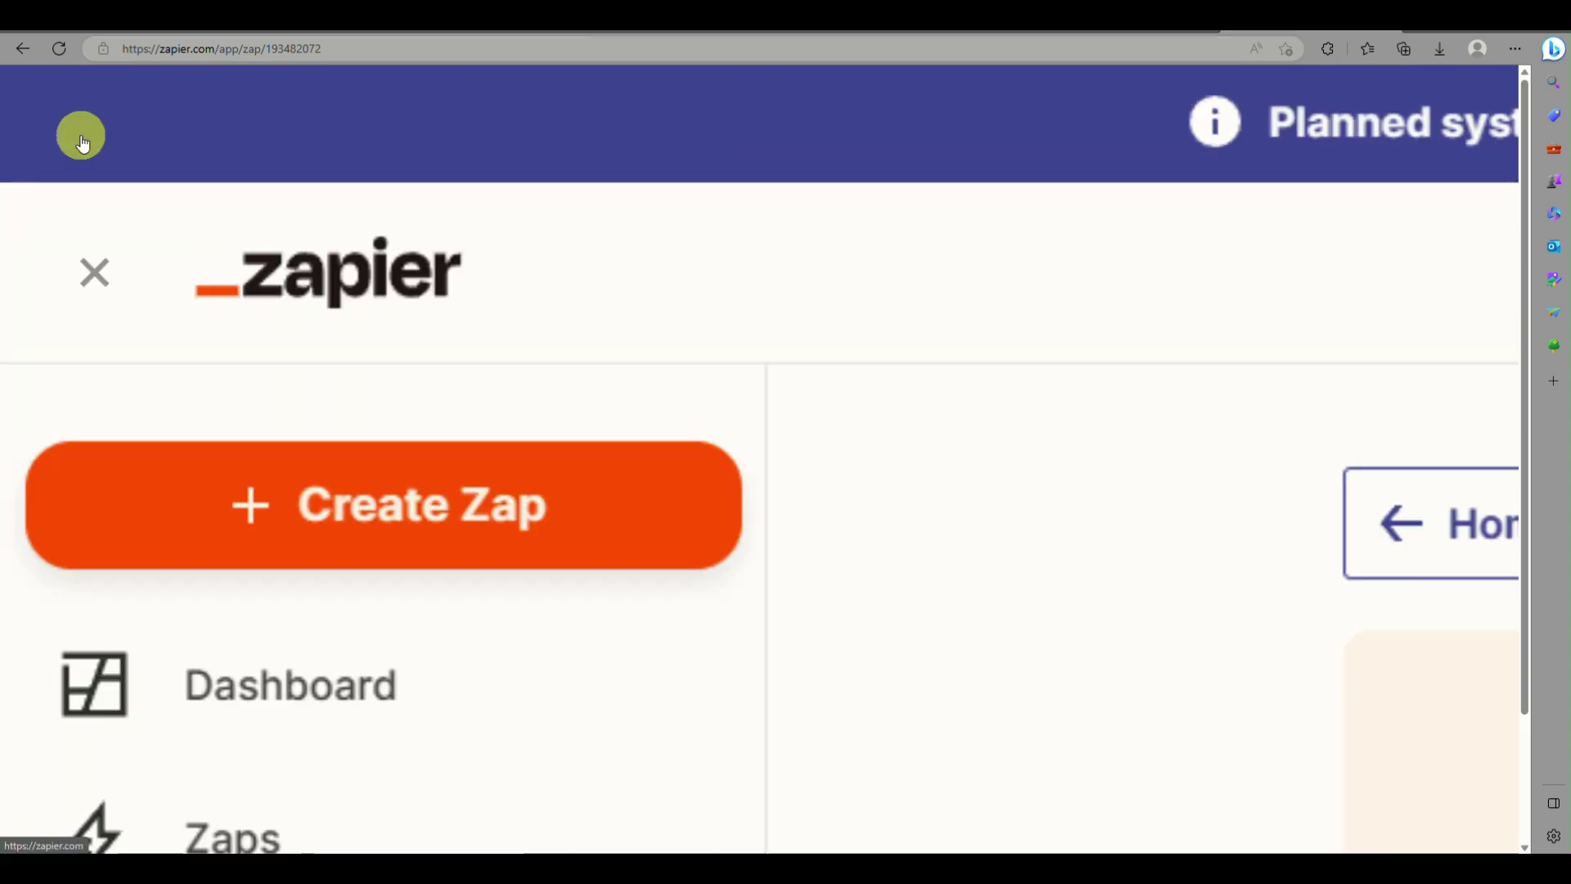
scroll(79, 138, "down", 6)
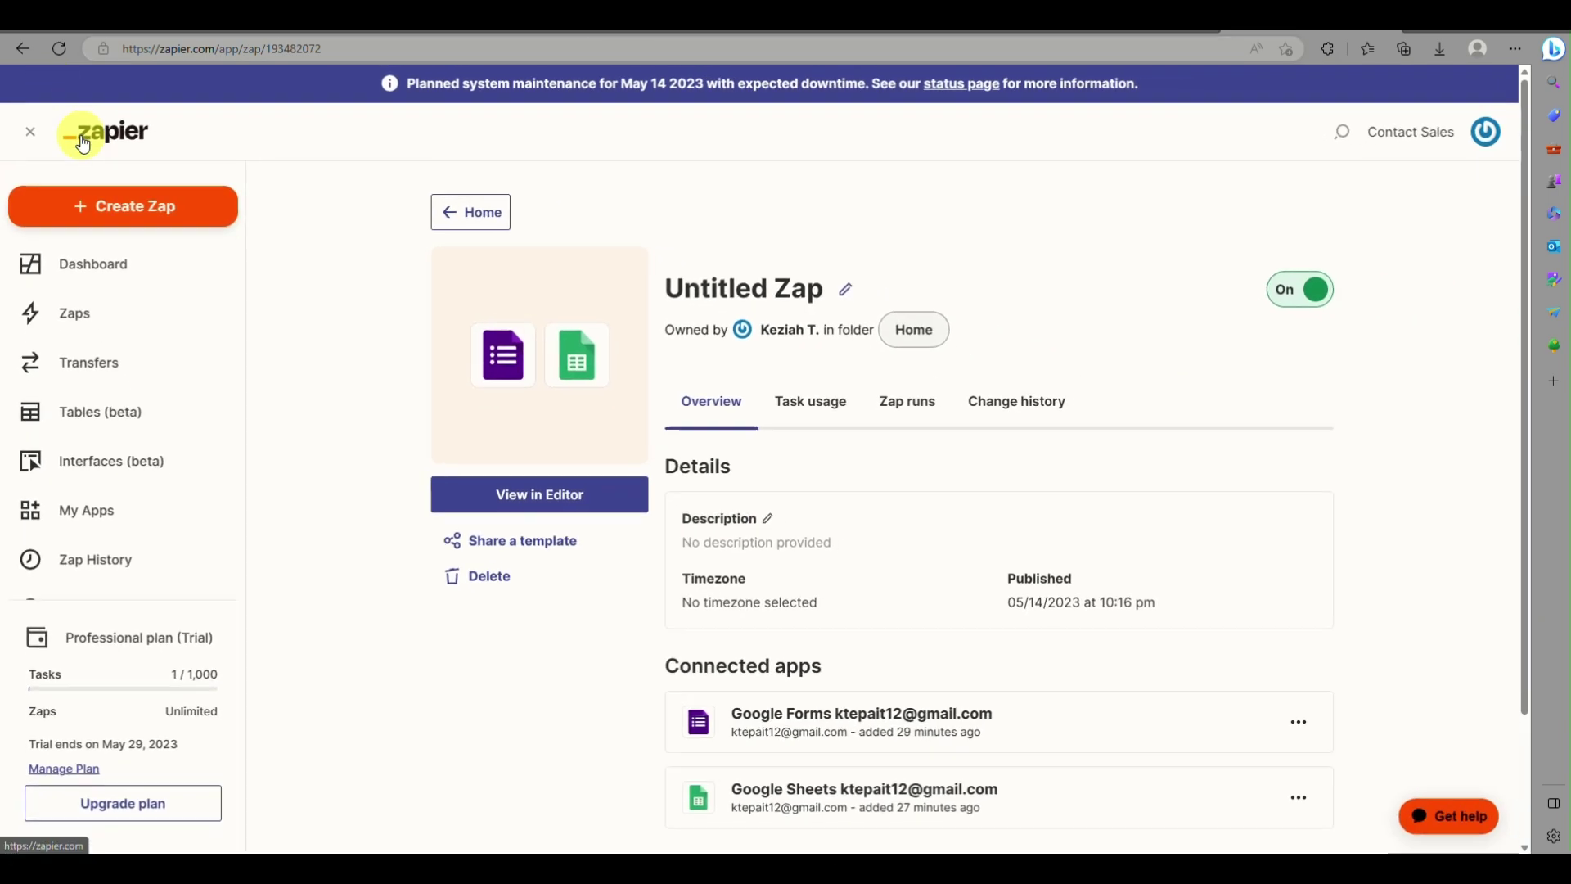
left_click(102, 219)
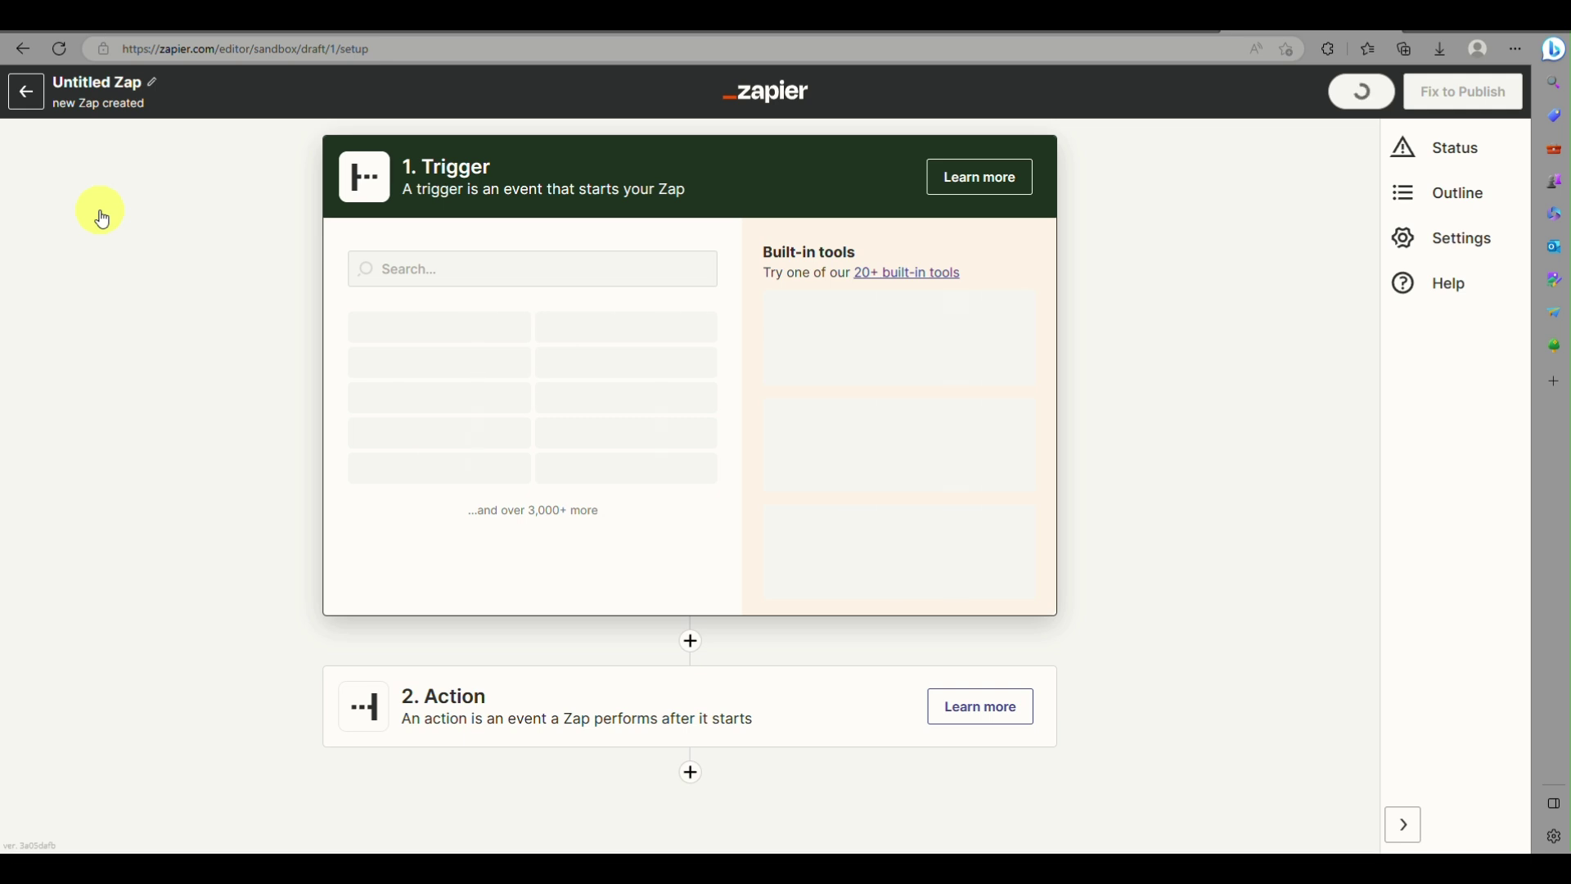
Set Google Calendar as the trigger app with New Event as the trigger event, and proceed to the account setup
left_click(463, 265)
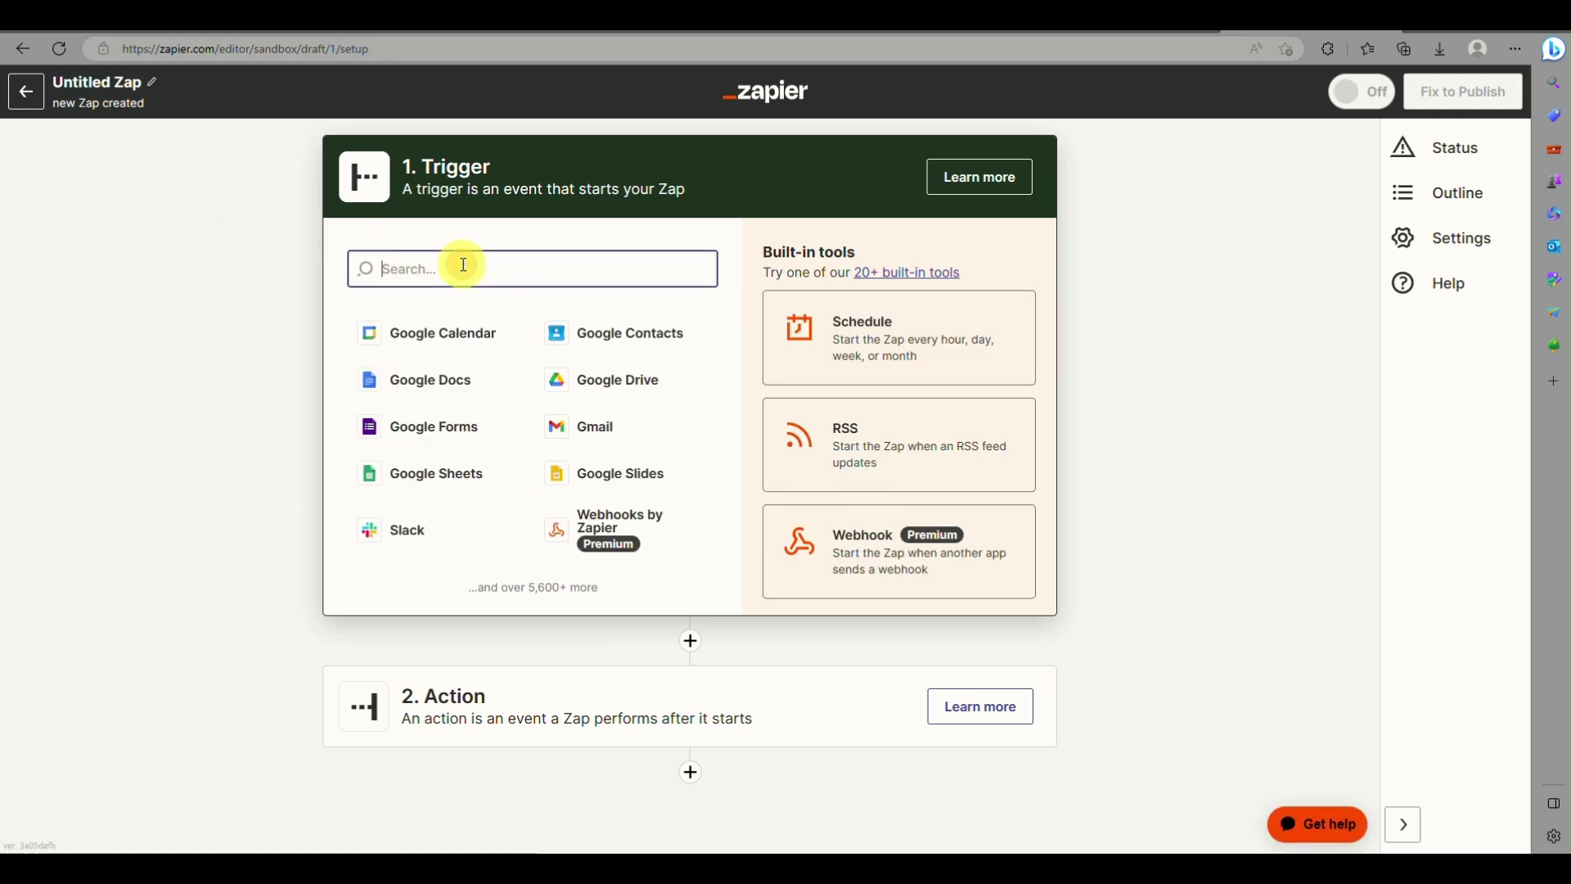
left_click(444, 337)
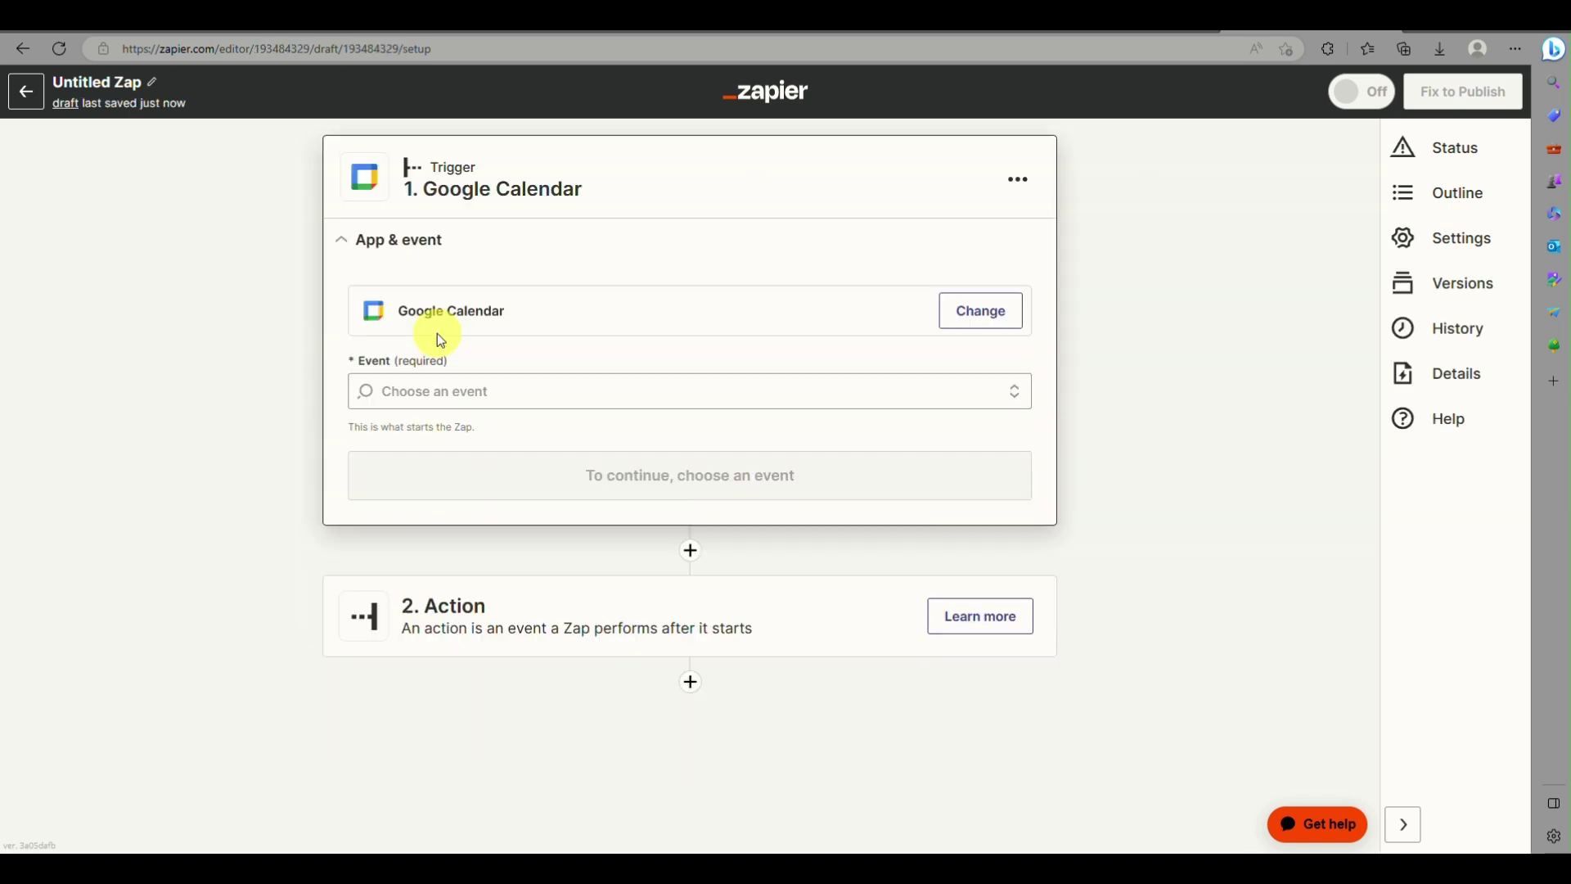
left_click(431, 390)
left_click(639, 309)
left_click(581, 380)
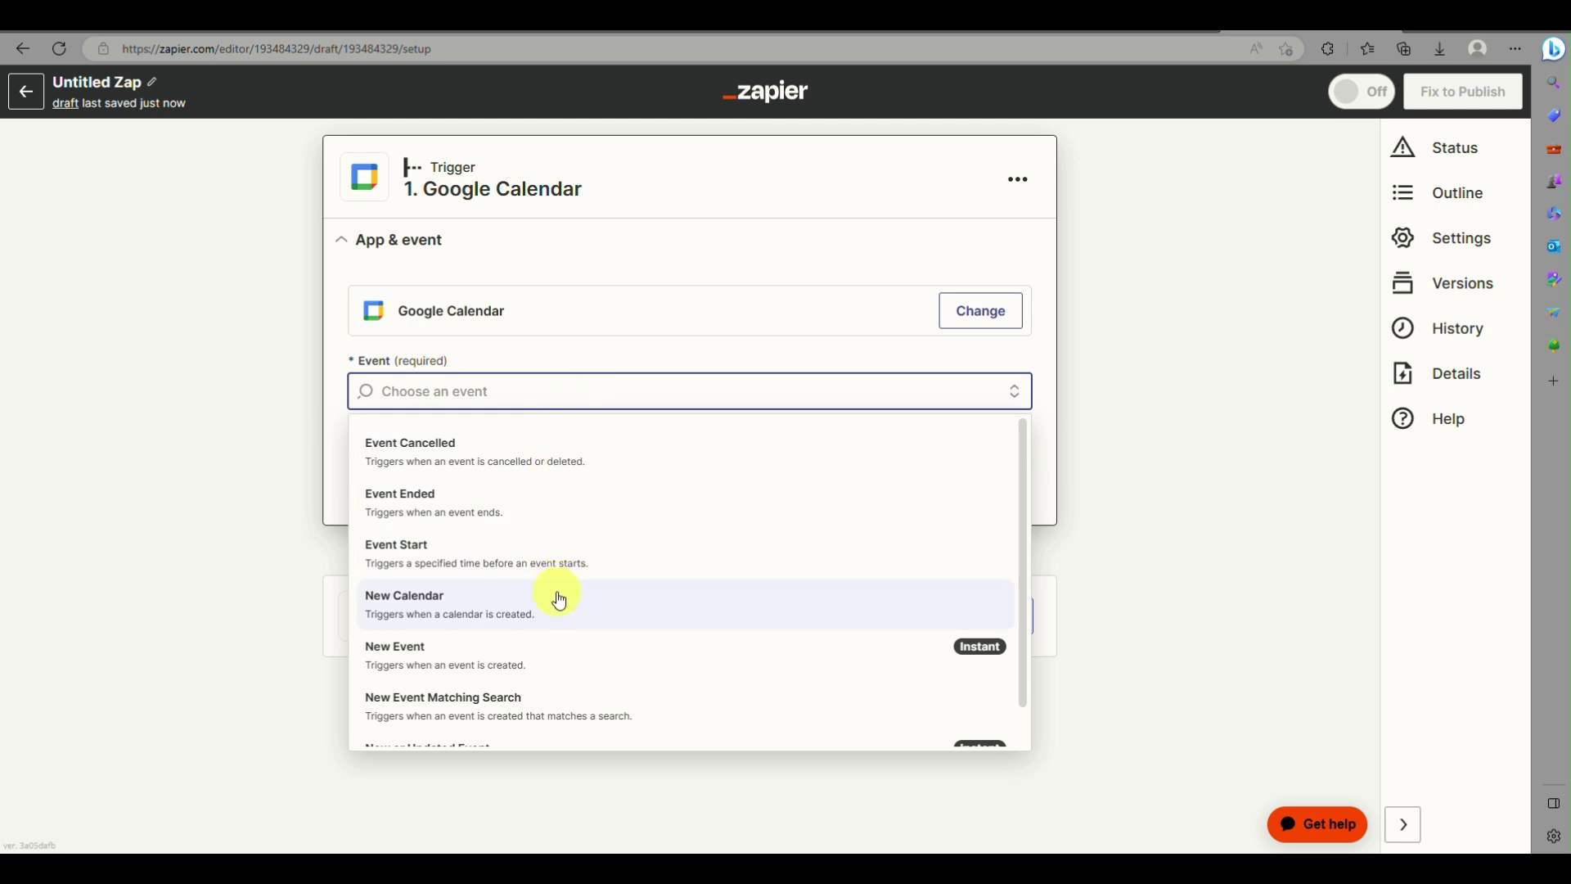
left_click(538, 643)
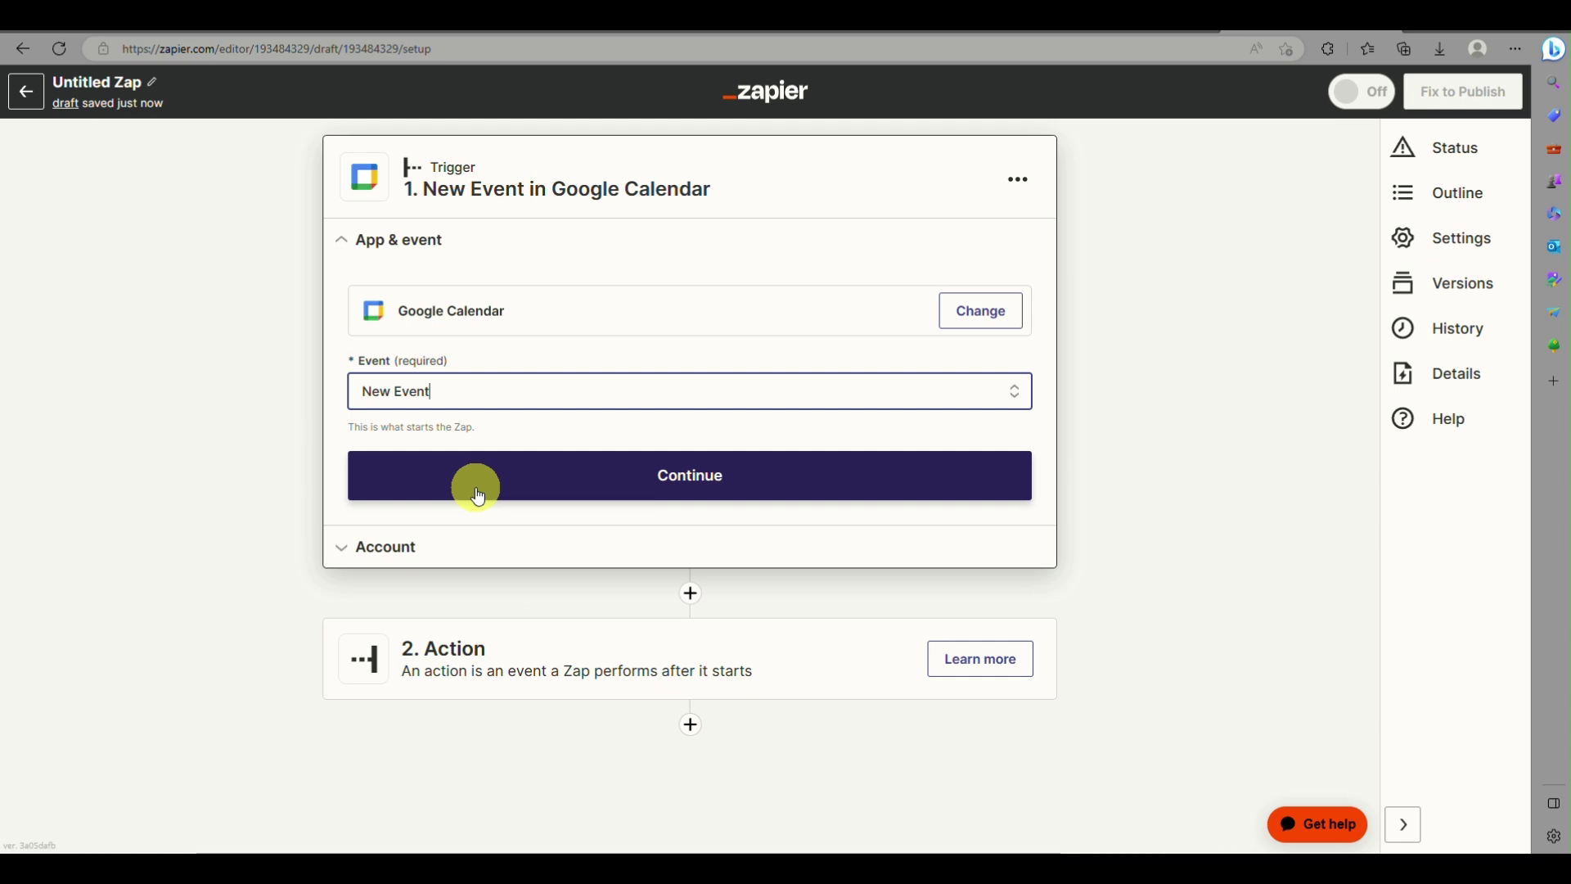
left_click(692, 483)
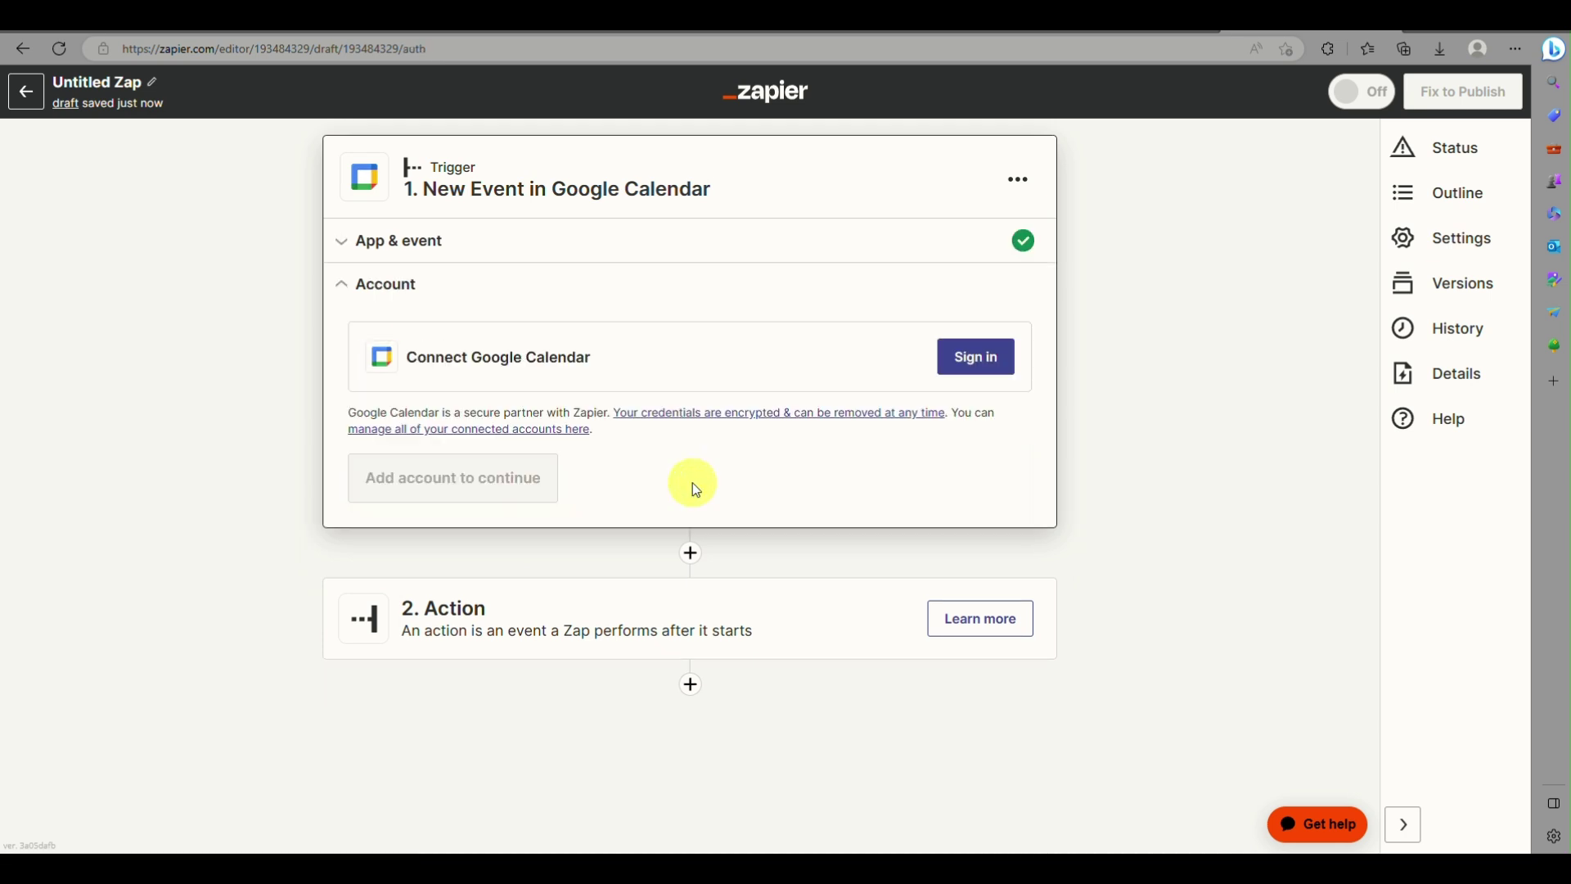
Sign in to Google Calendar with the first listed Google account, authorize Zapier, and proceed to the trigger settings
left_click(977, 370)
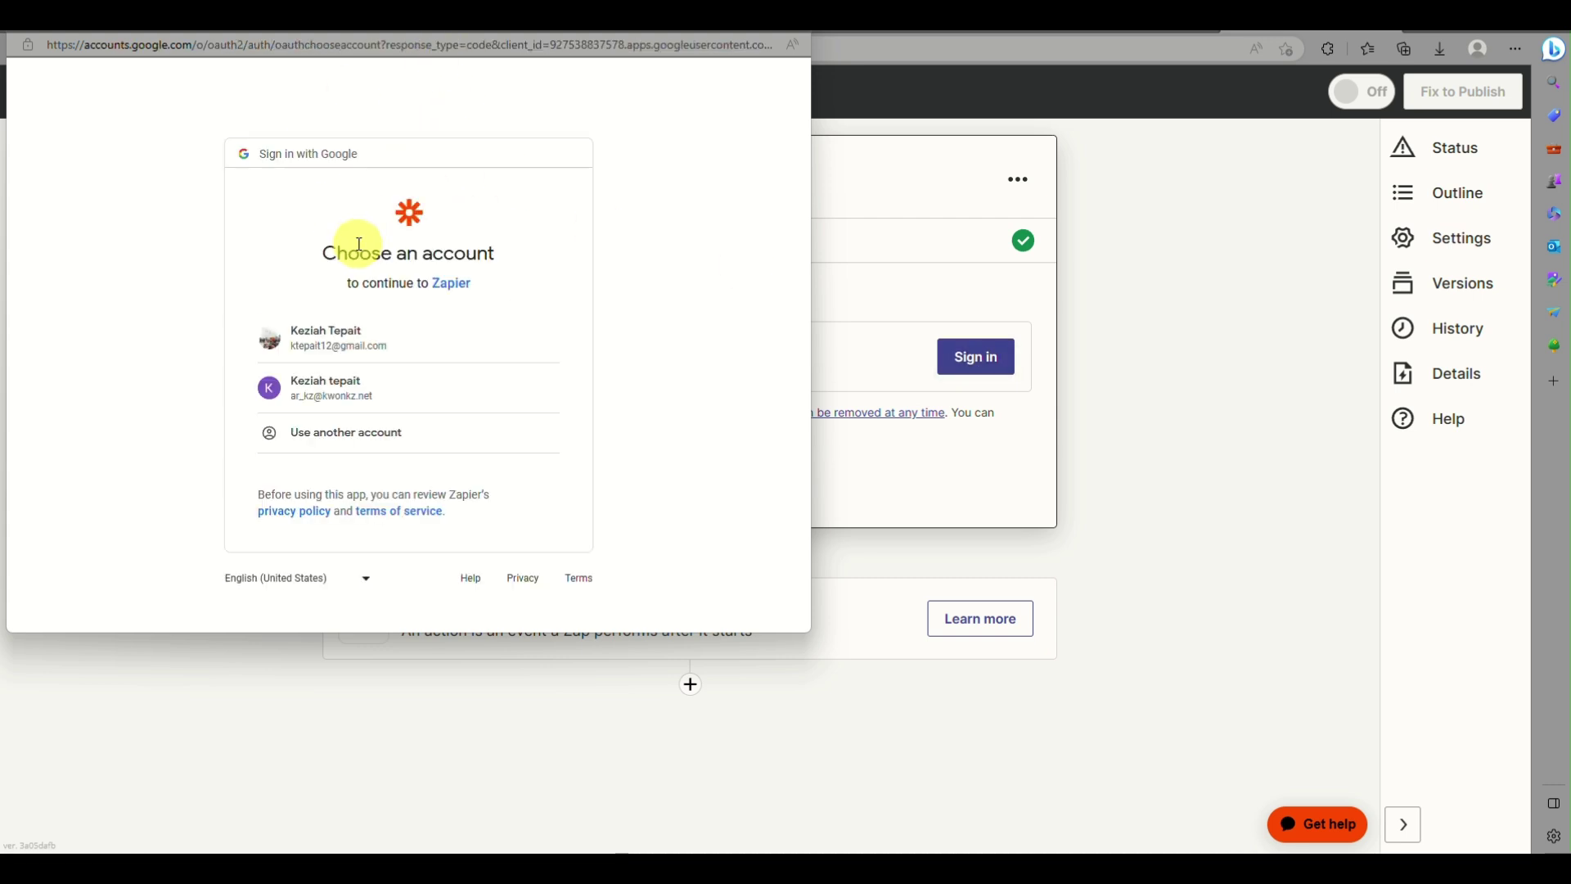
left_click(328, 352)
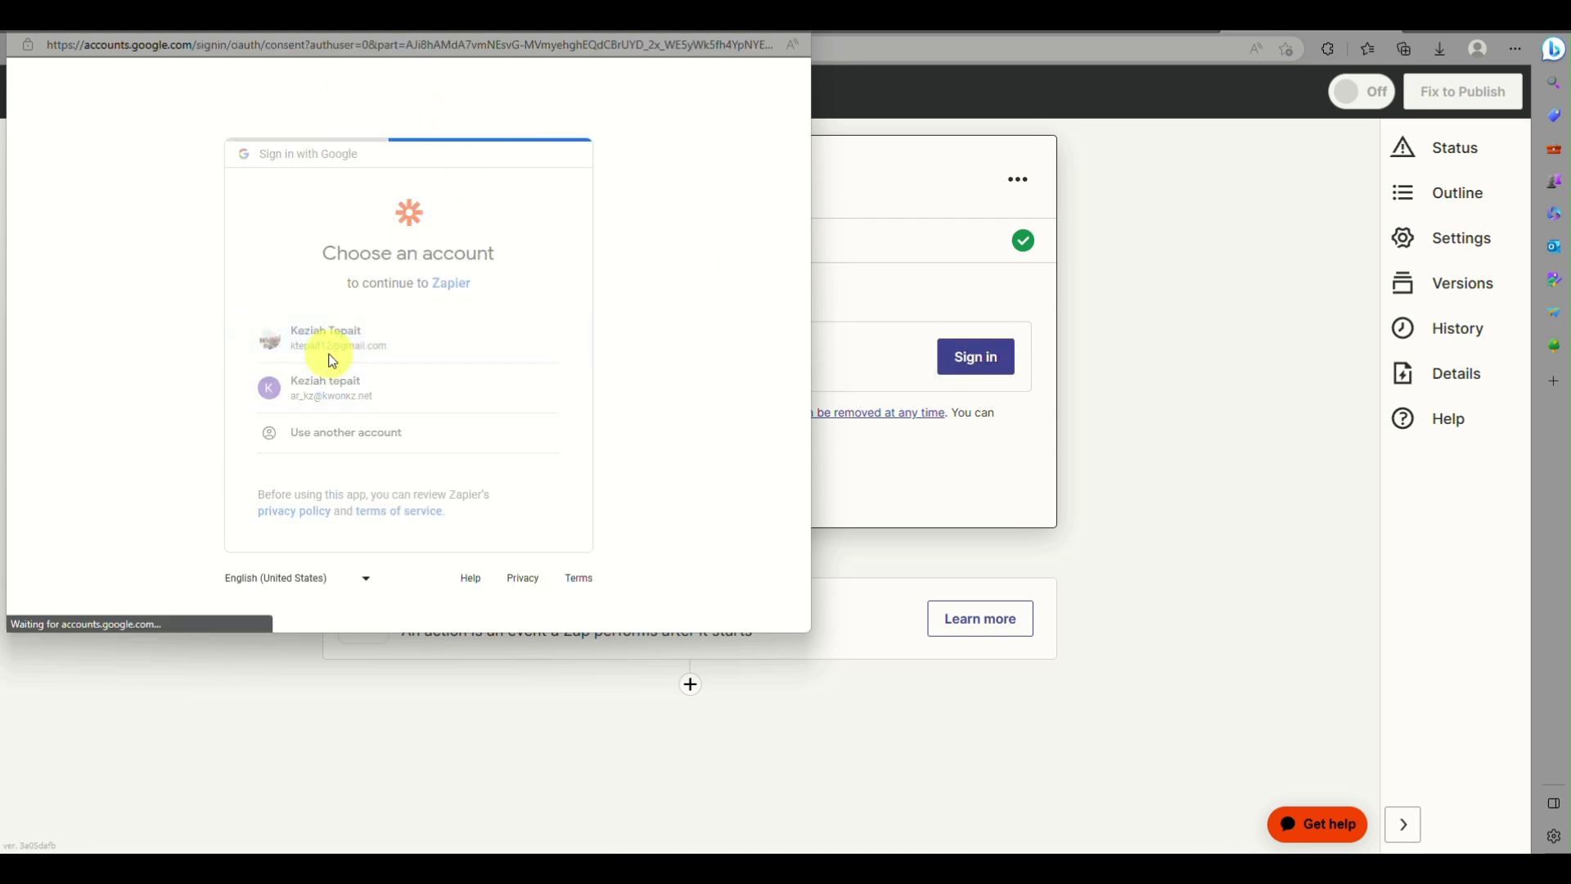
left_click(513, 586)
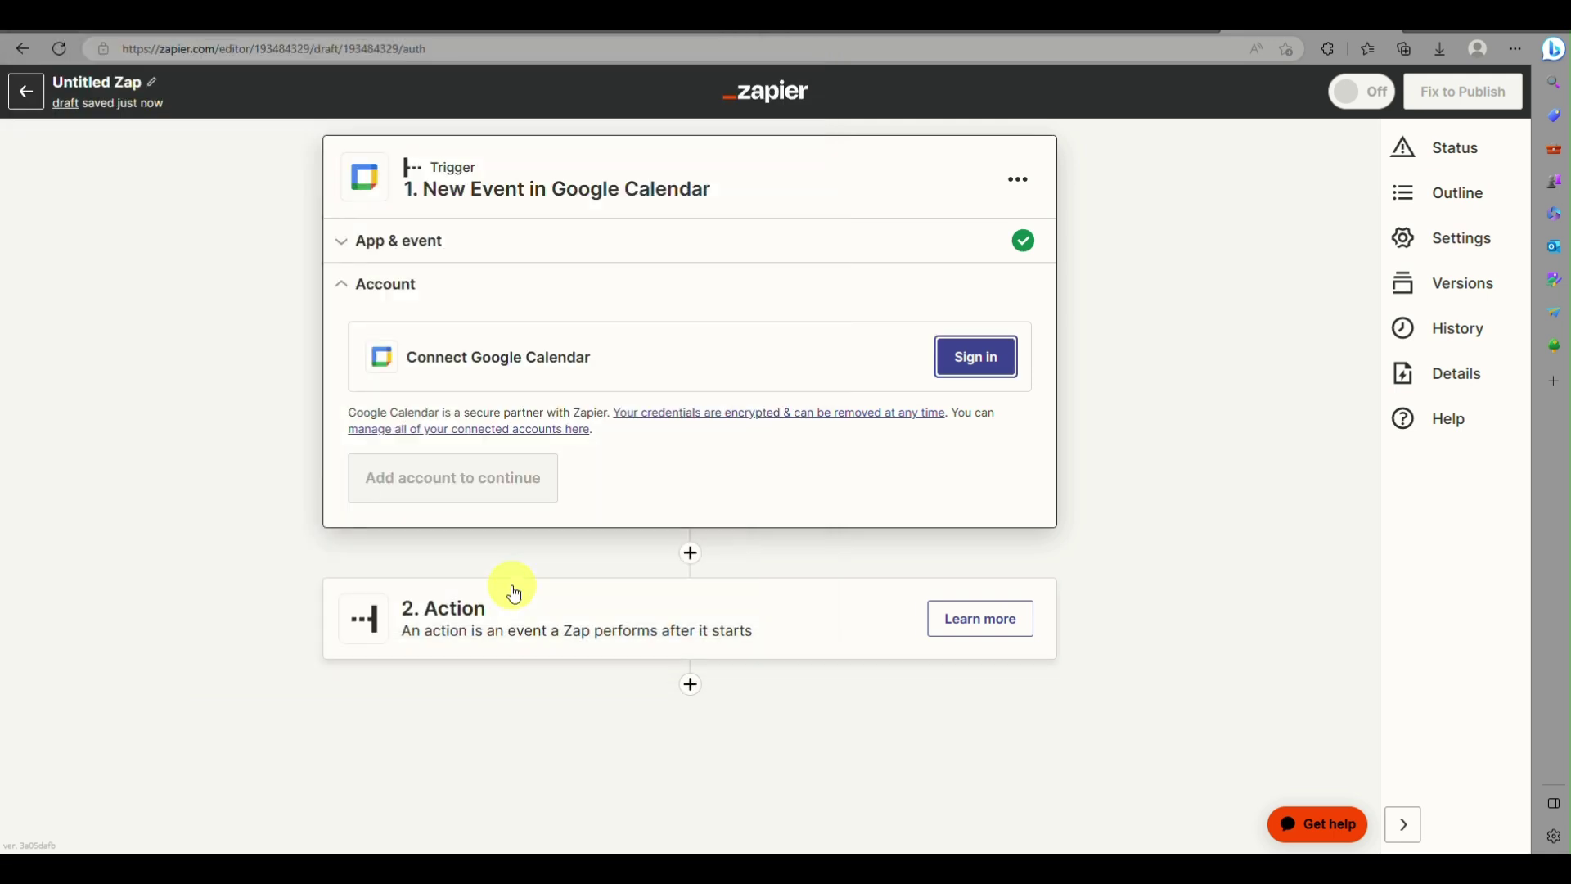
left_click(394, 485)
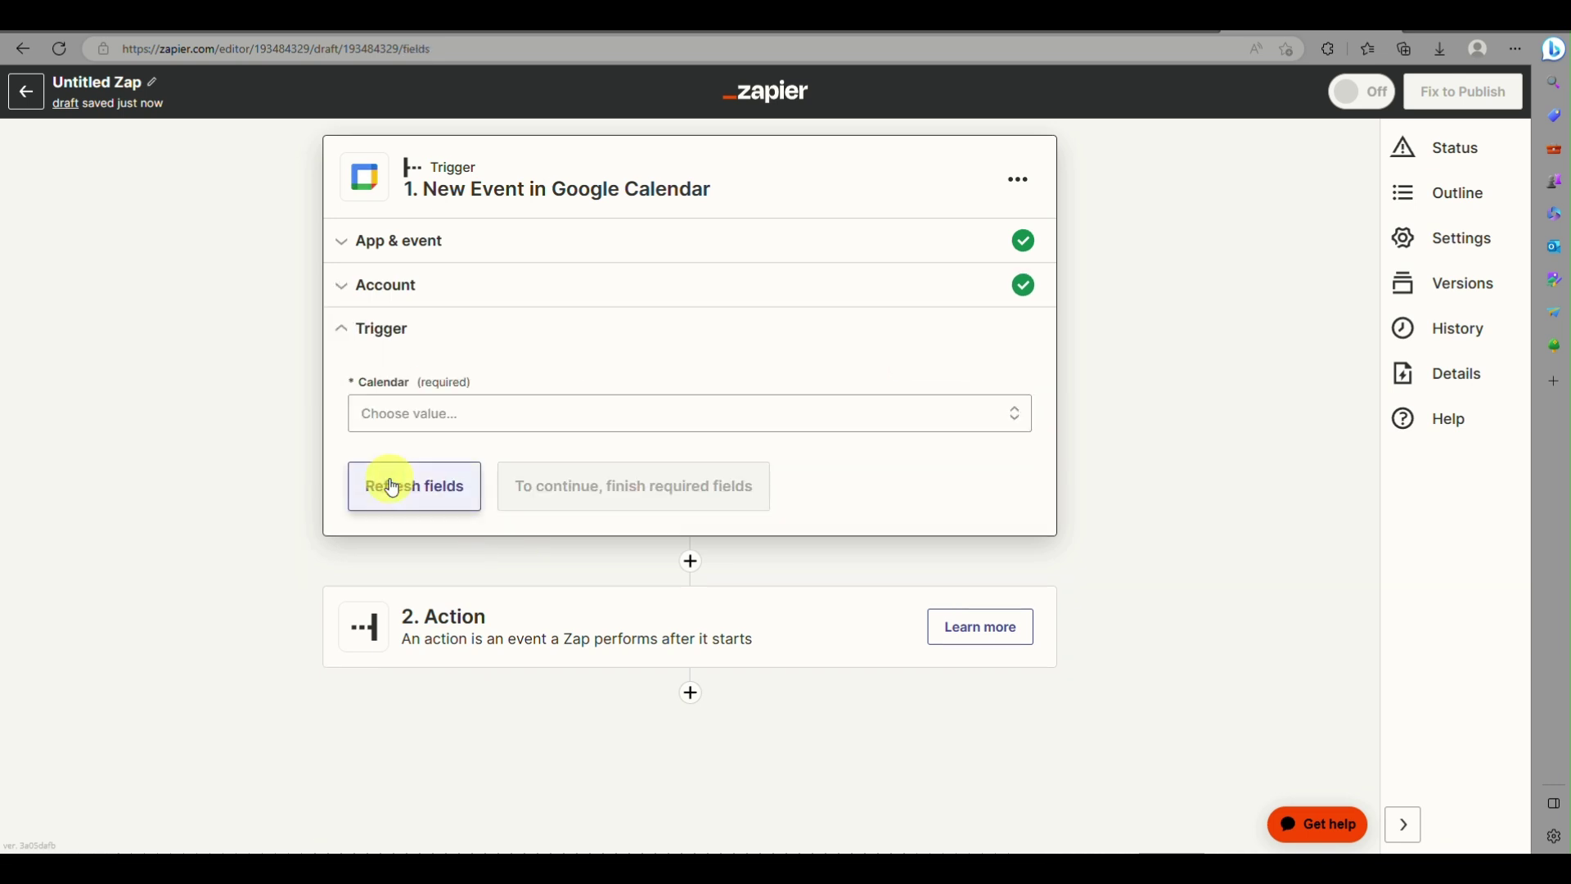
Select the calendar named after the account's e-mail address for the trigger and test the trigger
left_click(401, 416)
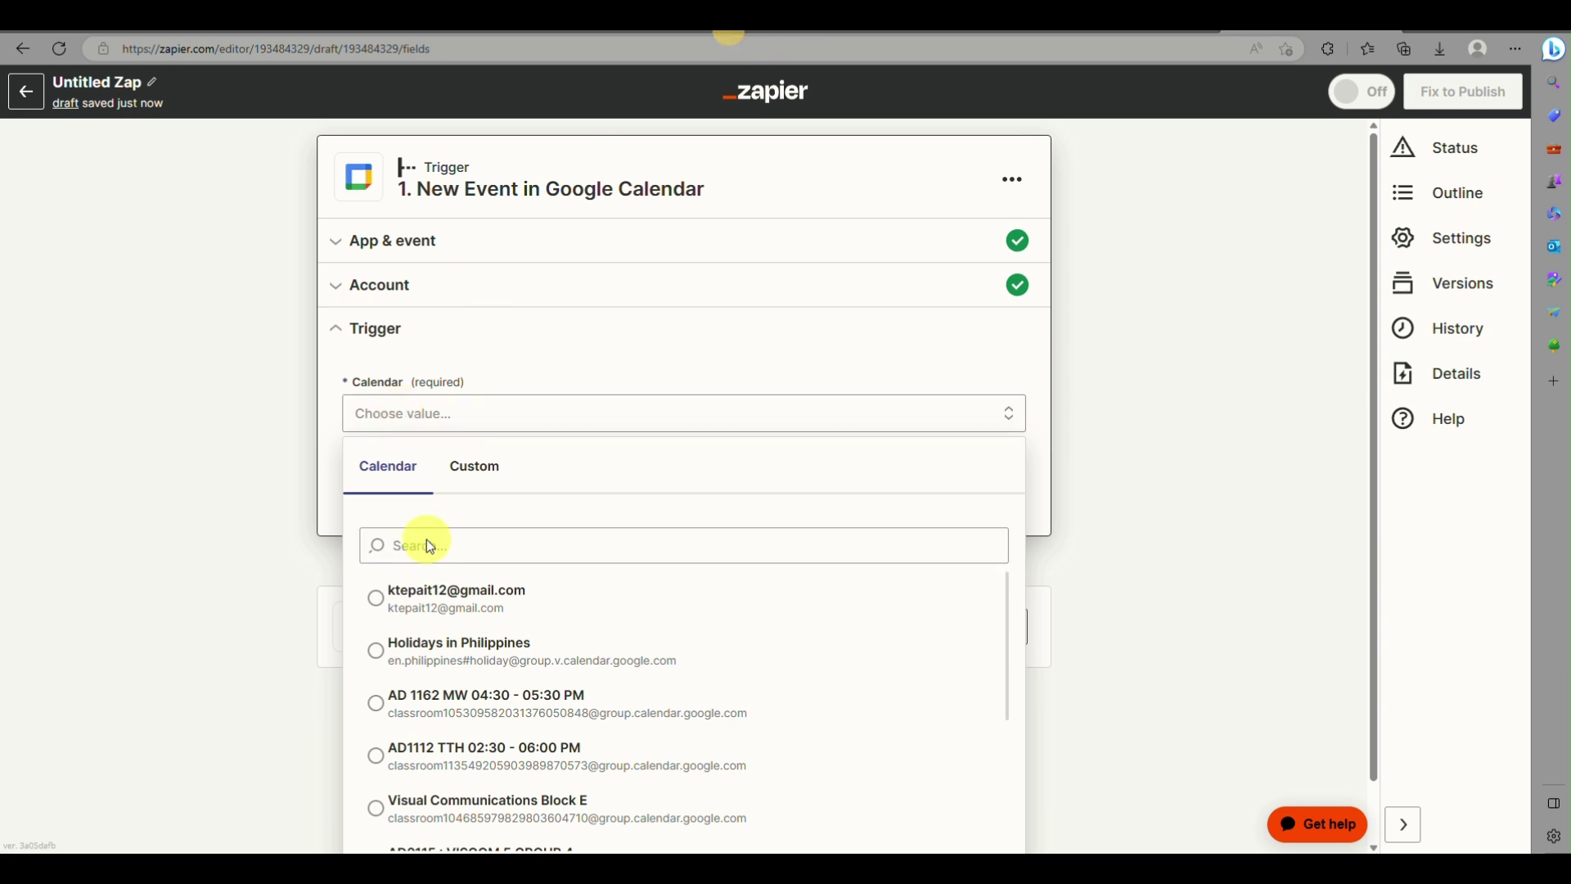
left_click(447, 605)
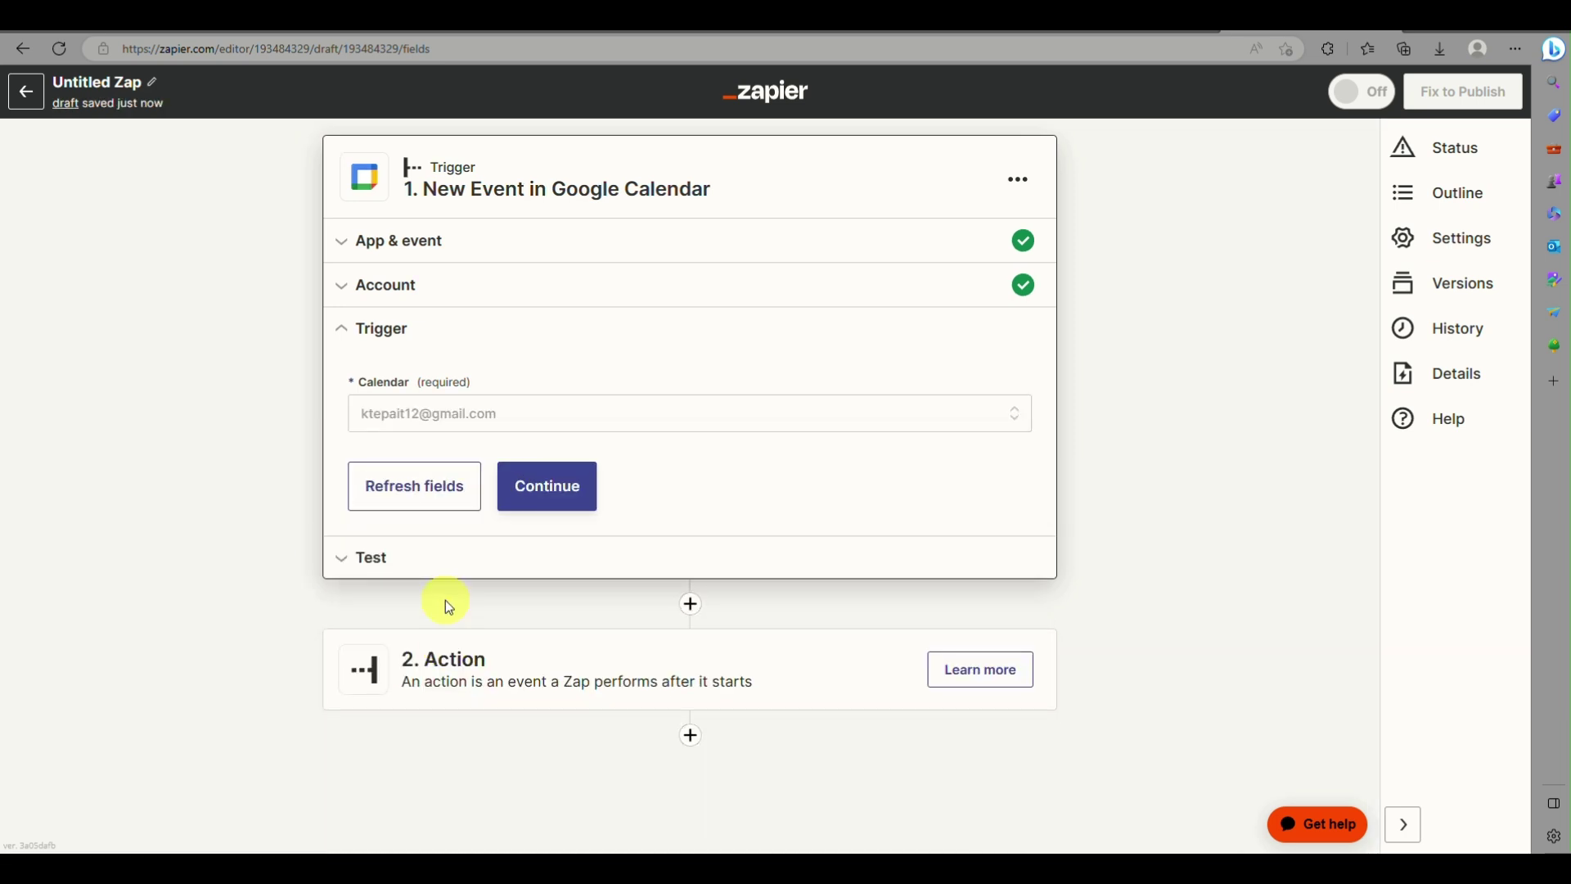
left_click(564, 494)
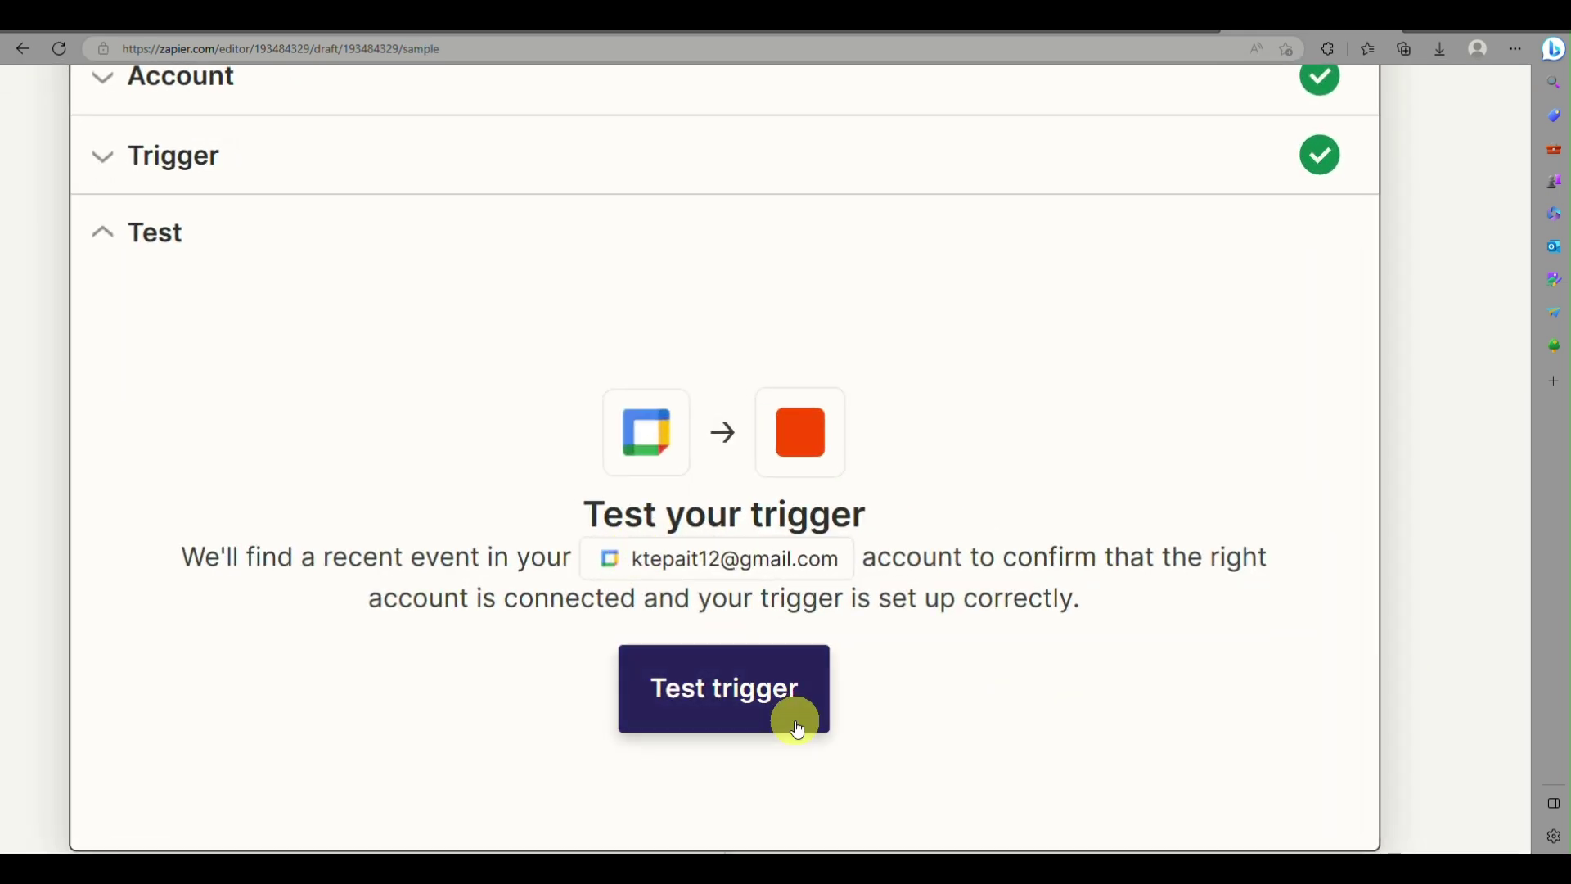
left_click(725, 645)
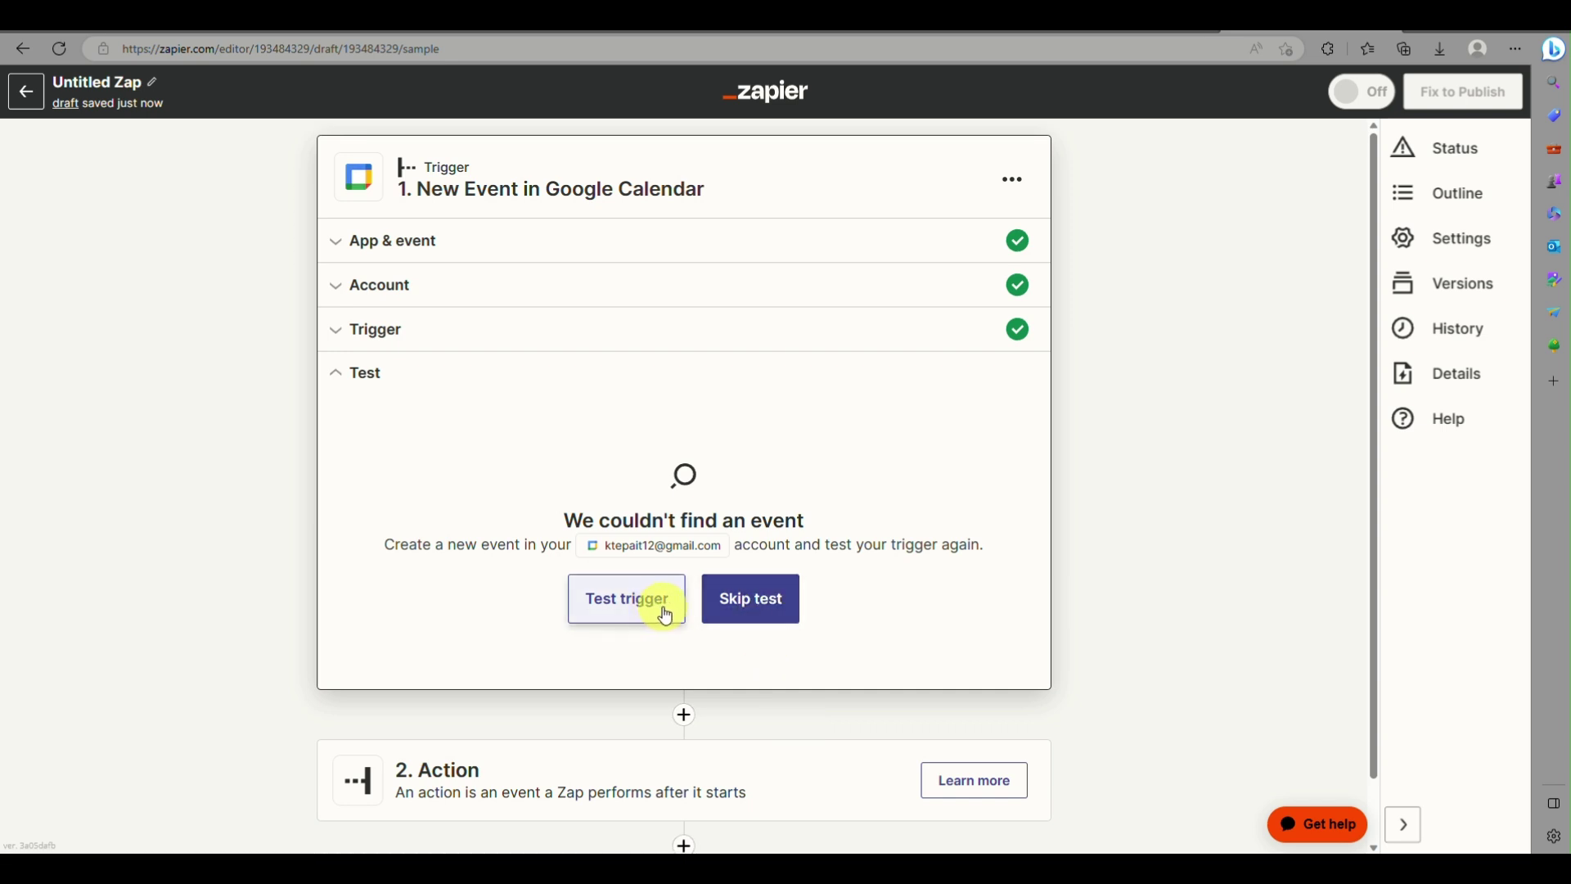
Switch the trigger's calendar to Holidays in Philippines and test the trigger again without skipping the test
left_click(453, 342)
left_click(449, 417)
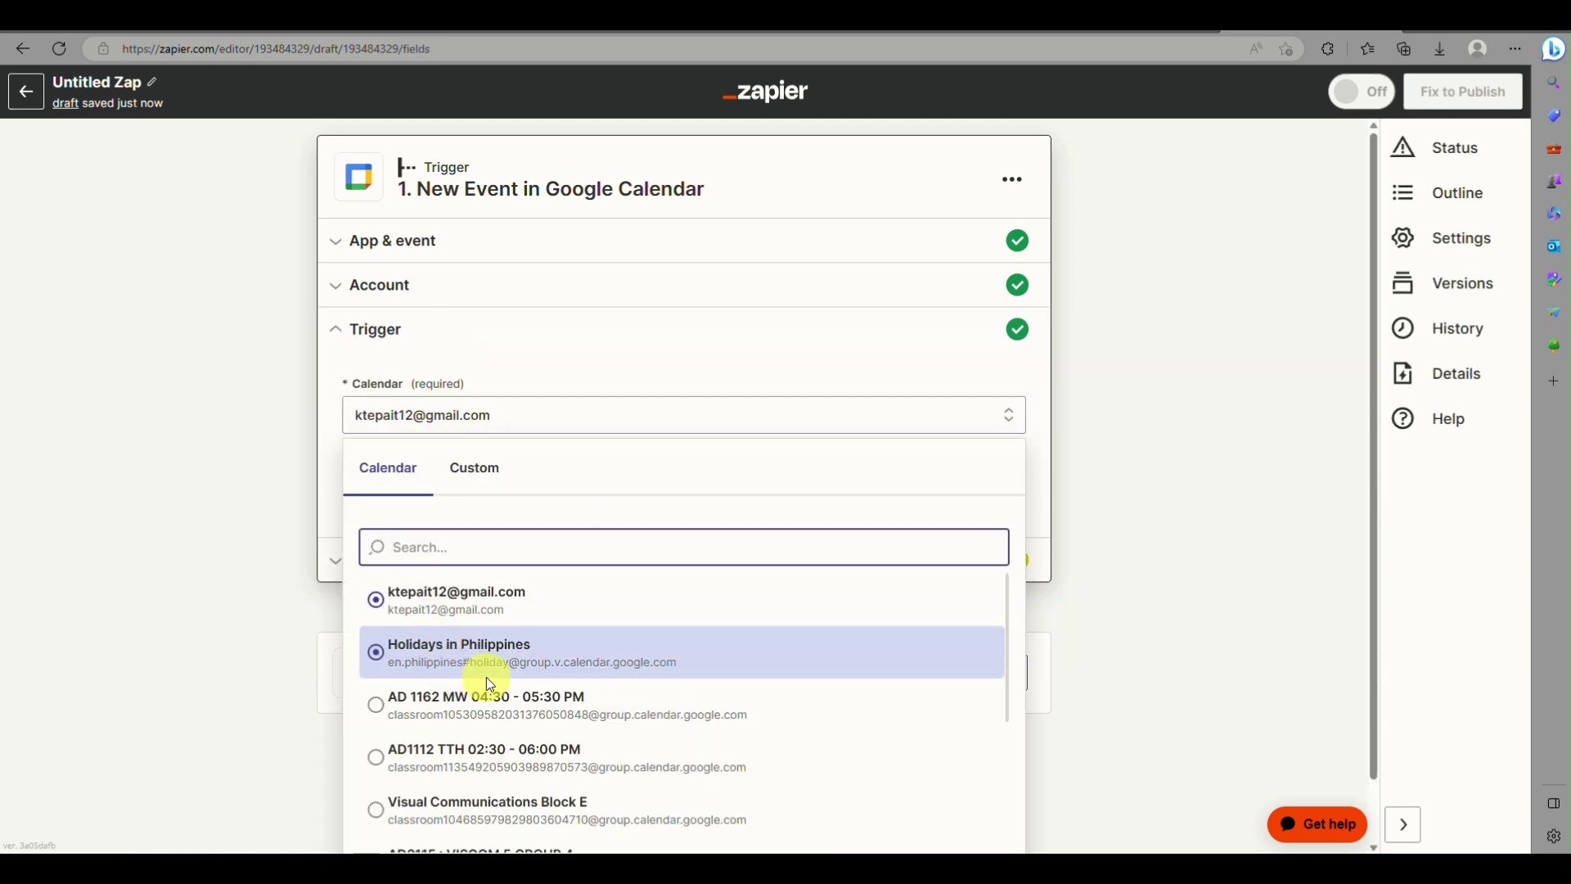
left_click(488, 682)
left_click(540, 486)
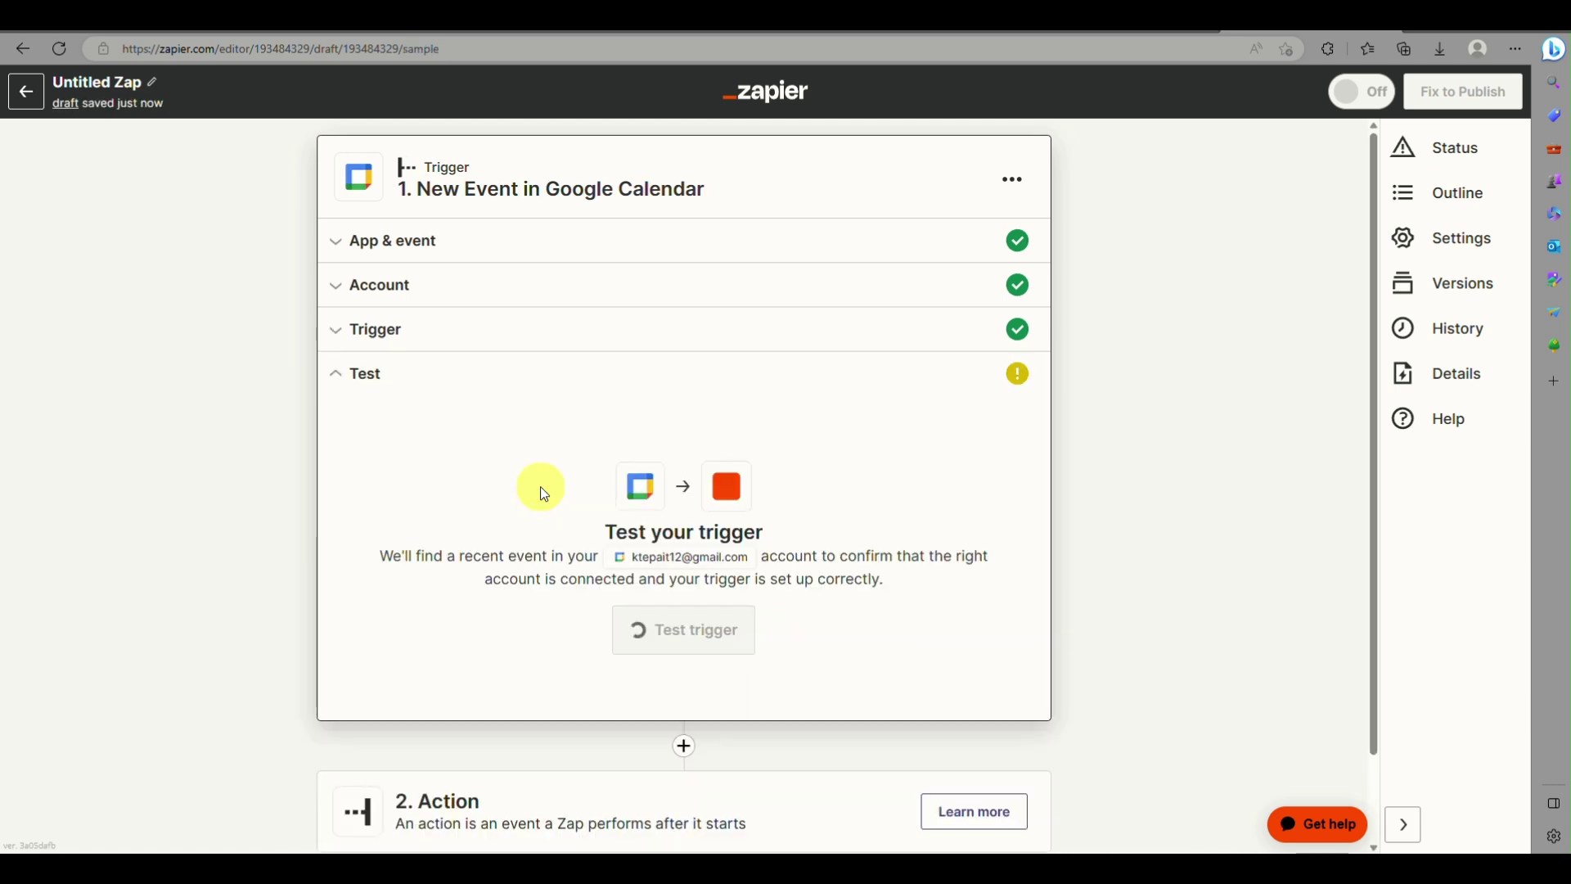
left_click(673, 619)
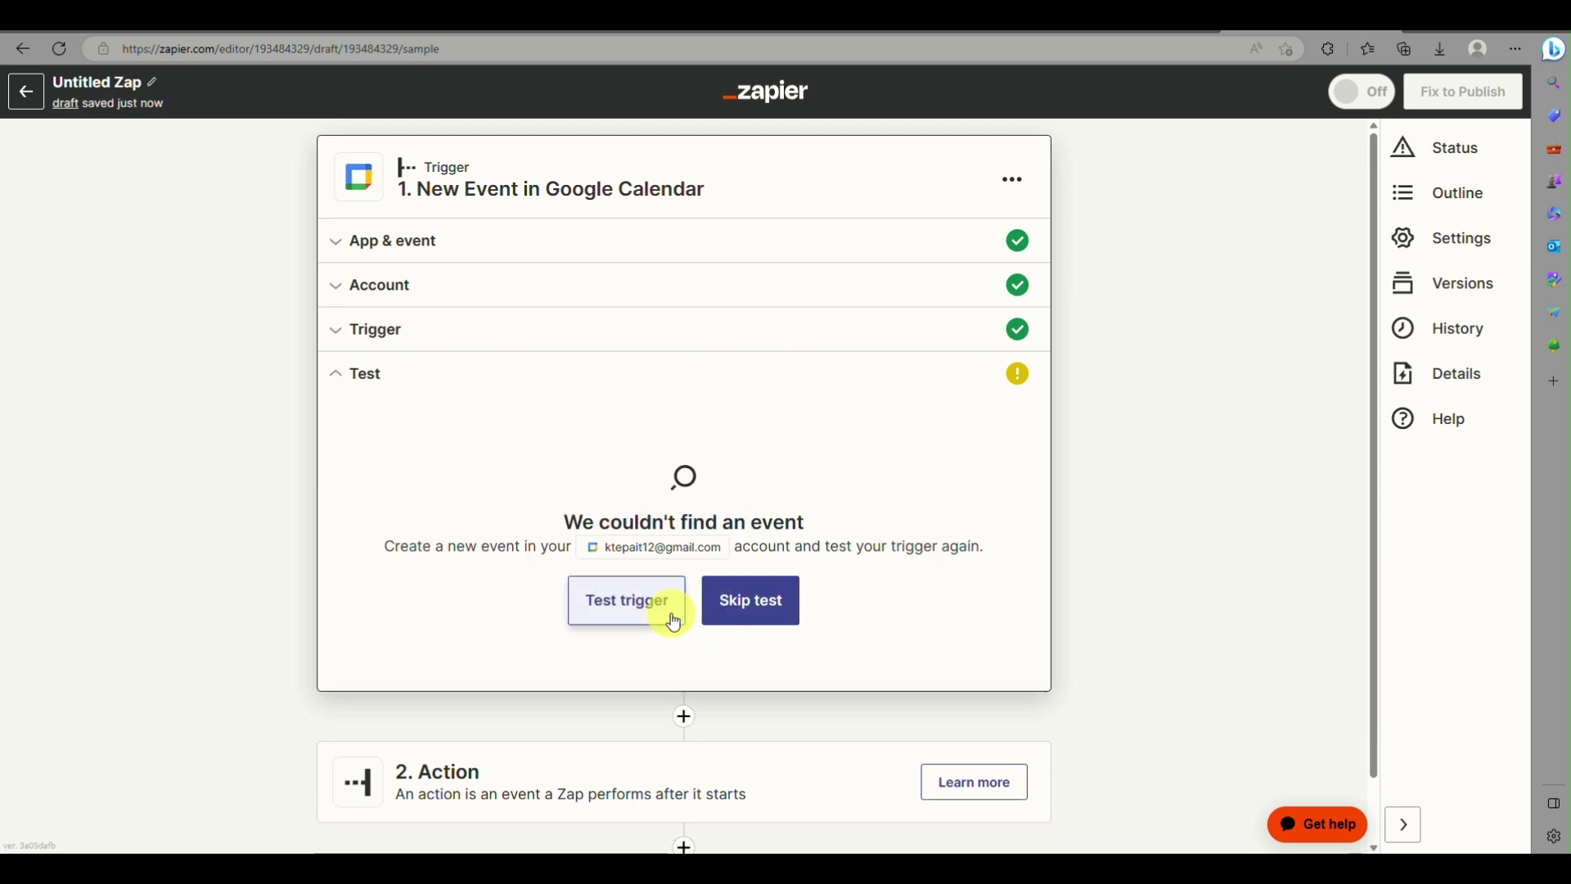
left_click(732, 615)
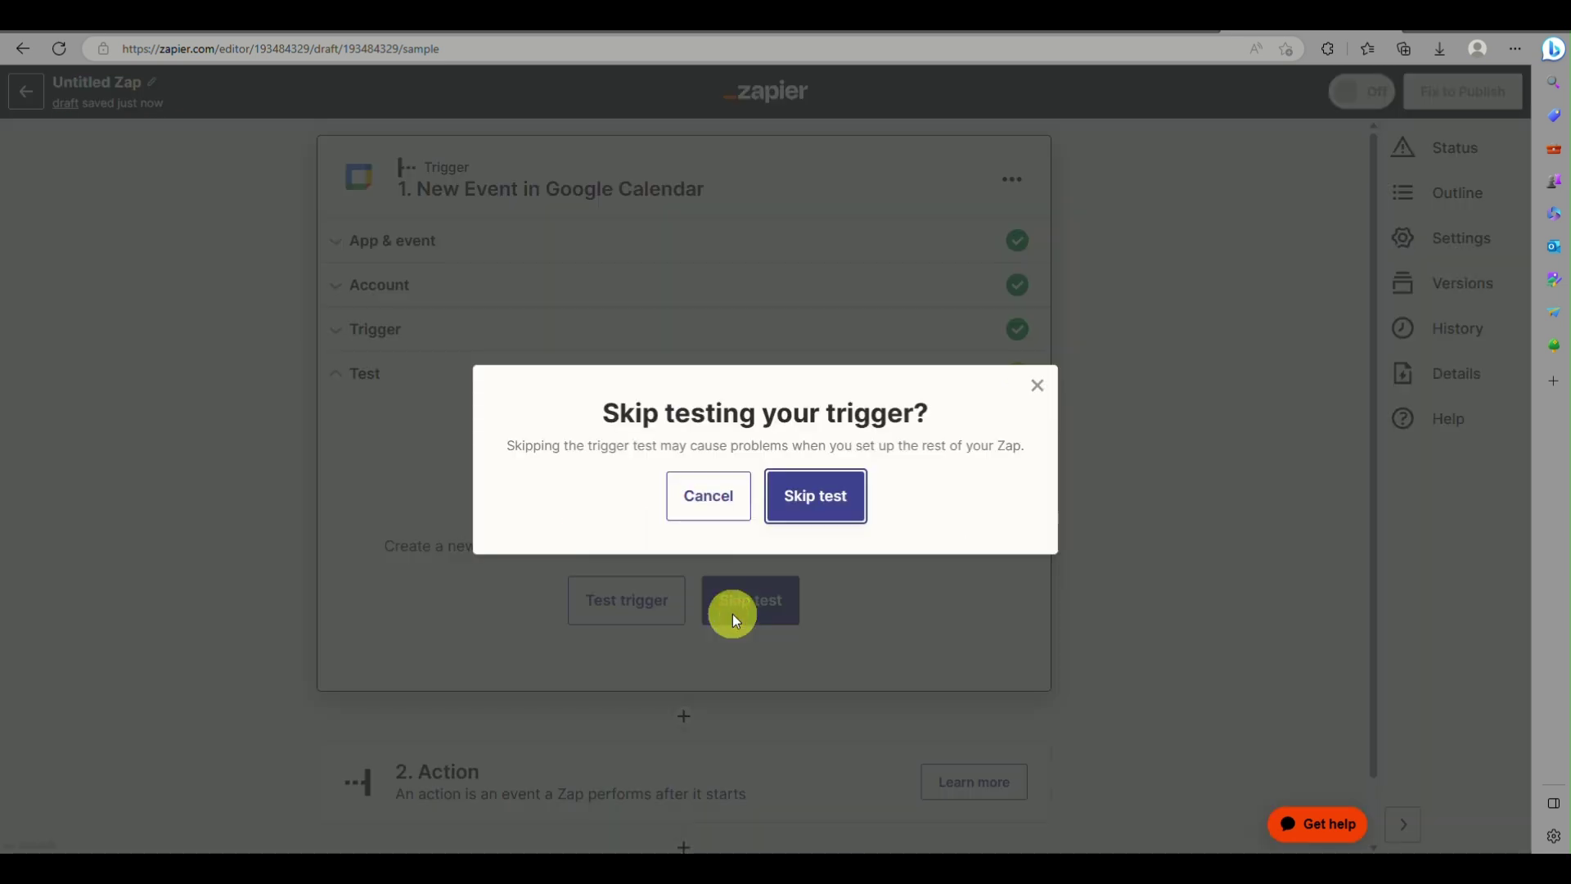
left_click(705, 501)
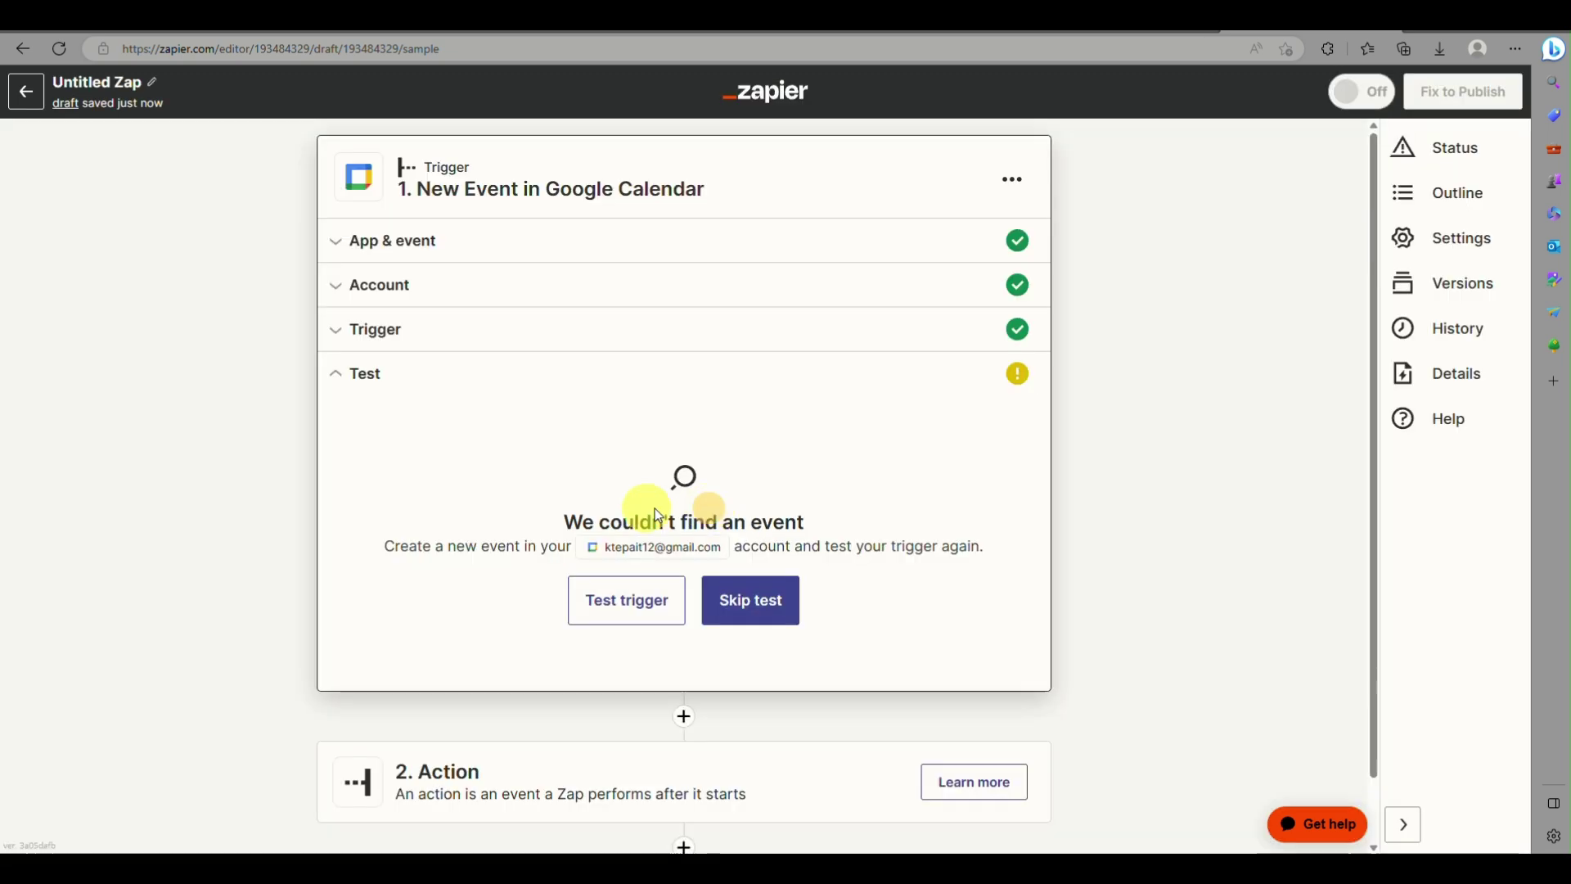
Change the trigger's calendar to Birthdays and run the trigger test
left_click(463, 337)
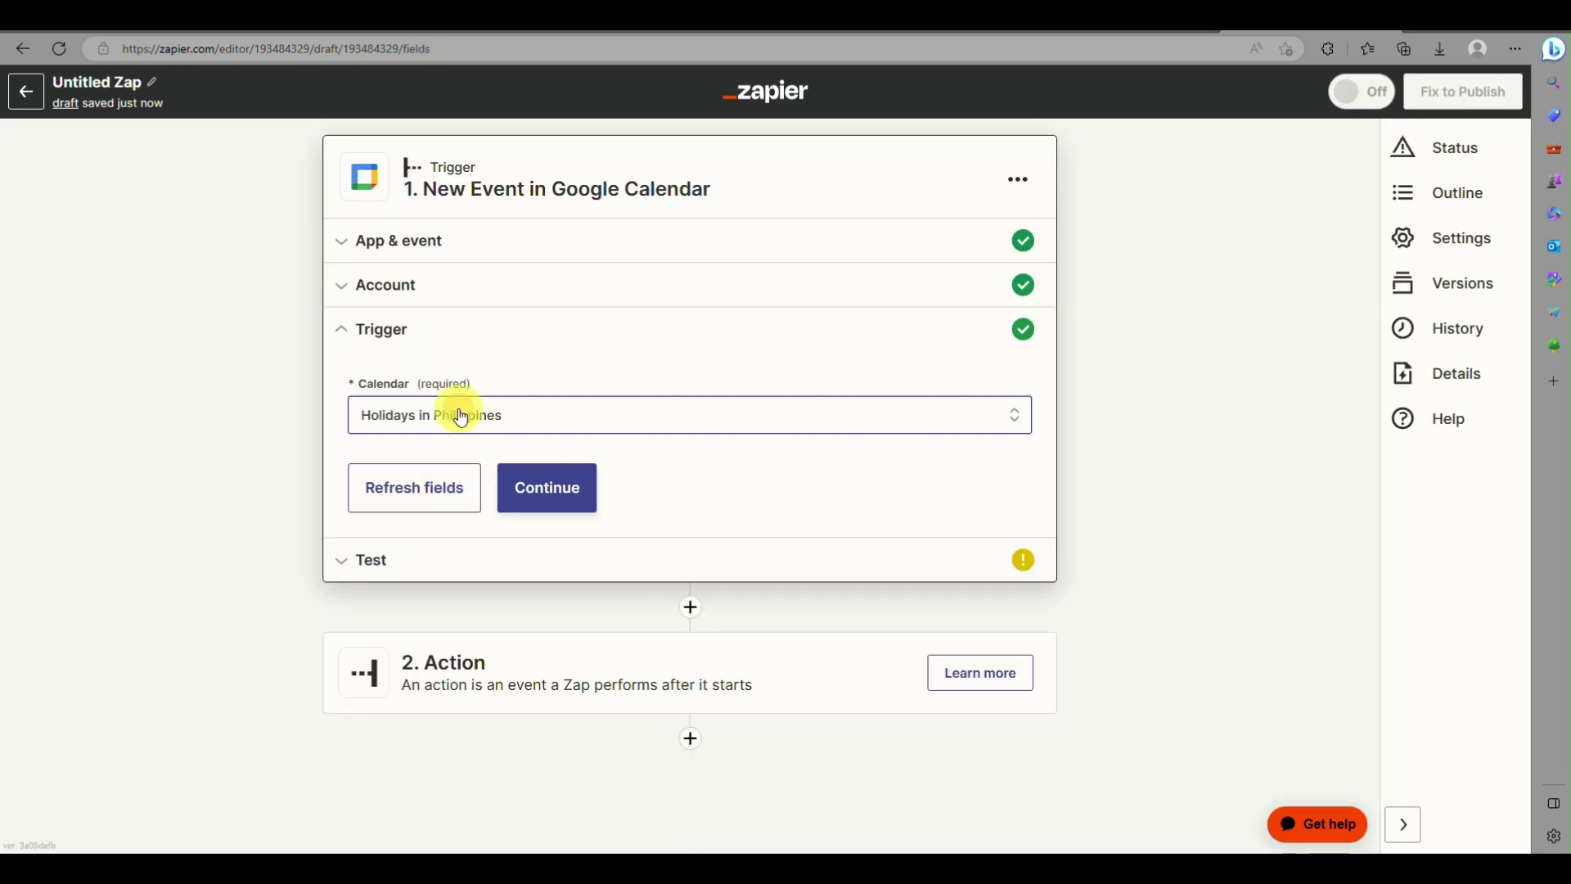
left_click(463, 417)
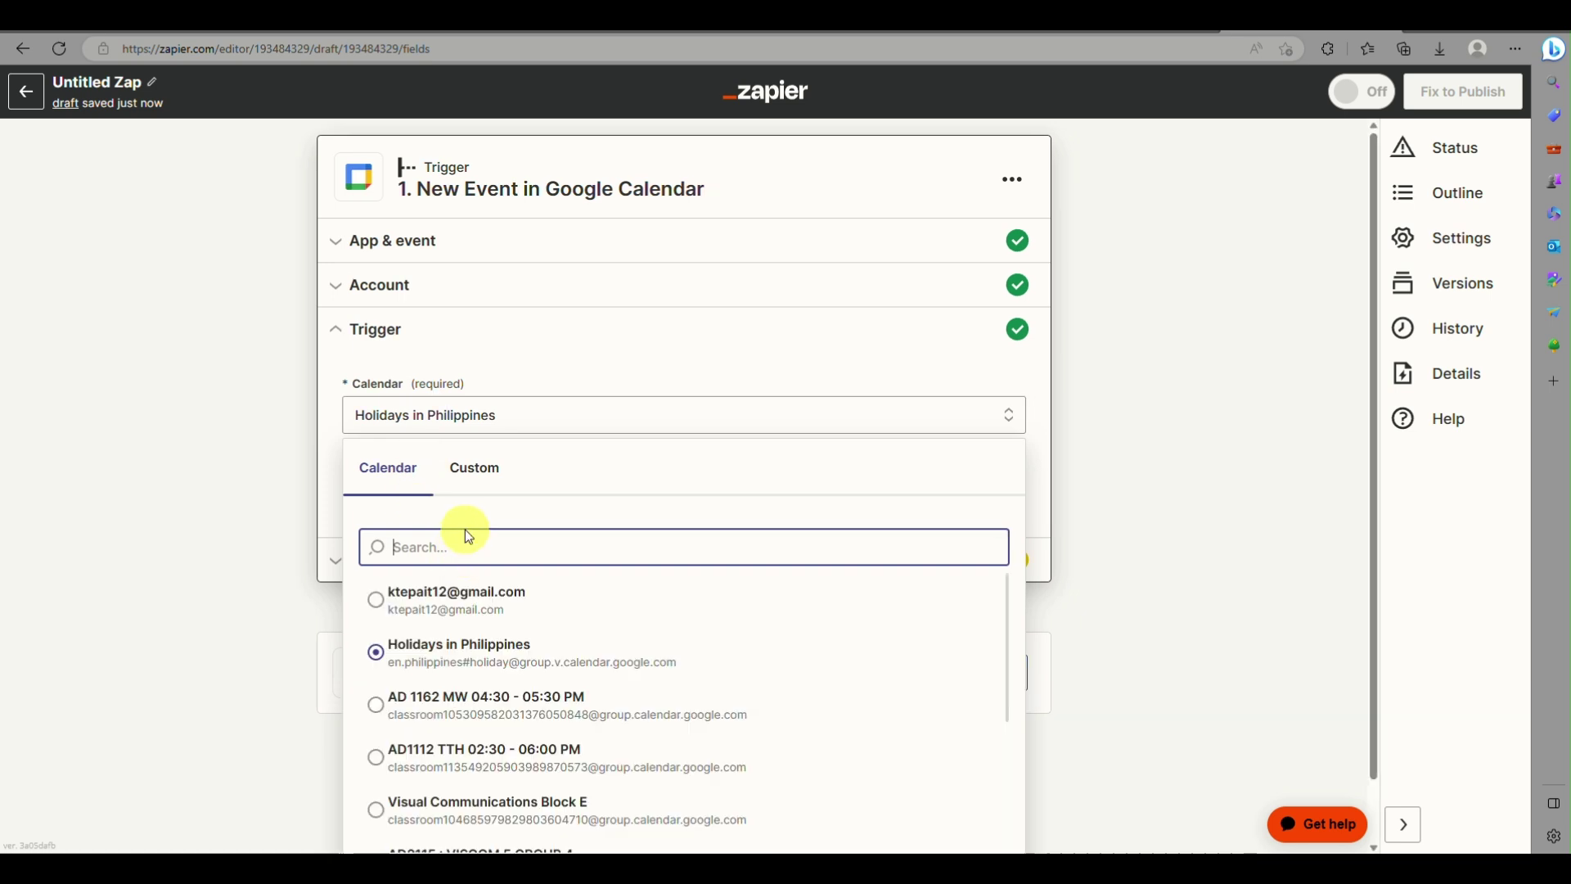
scroll(517, 666, "down", 2)
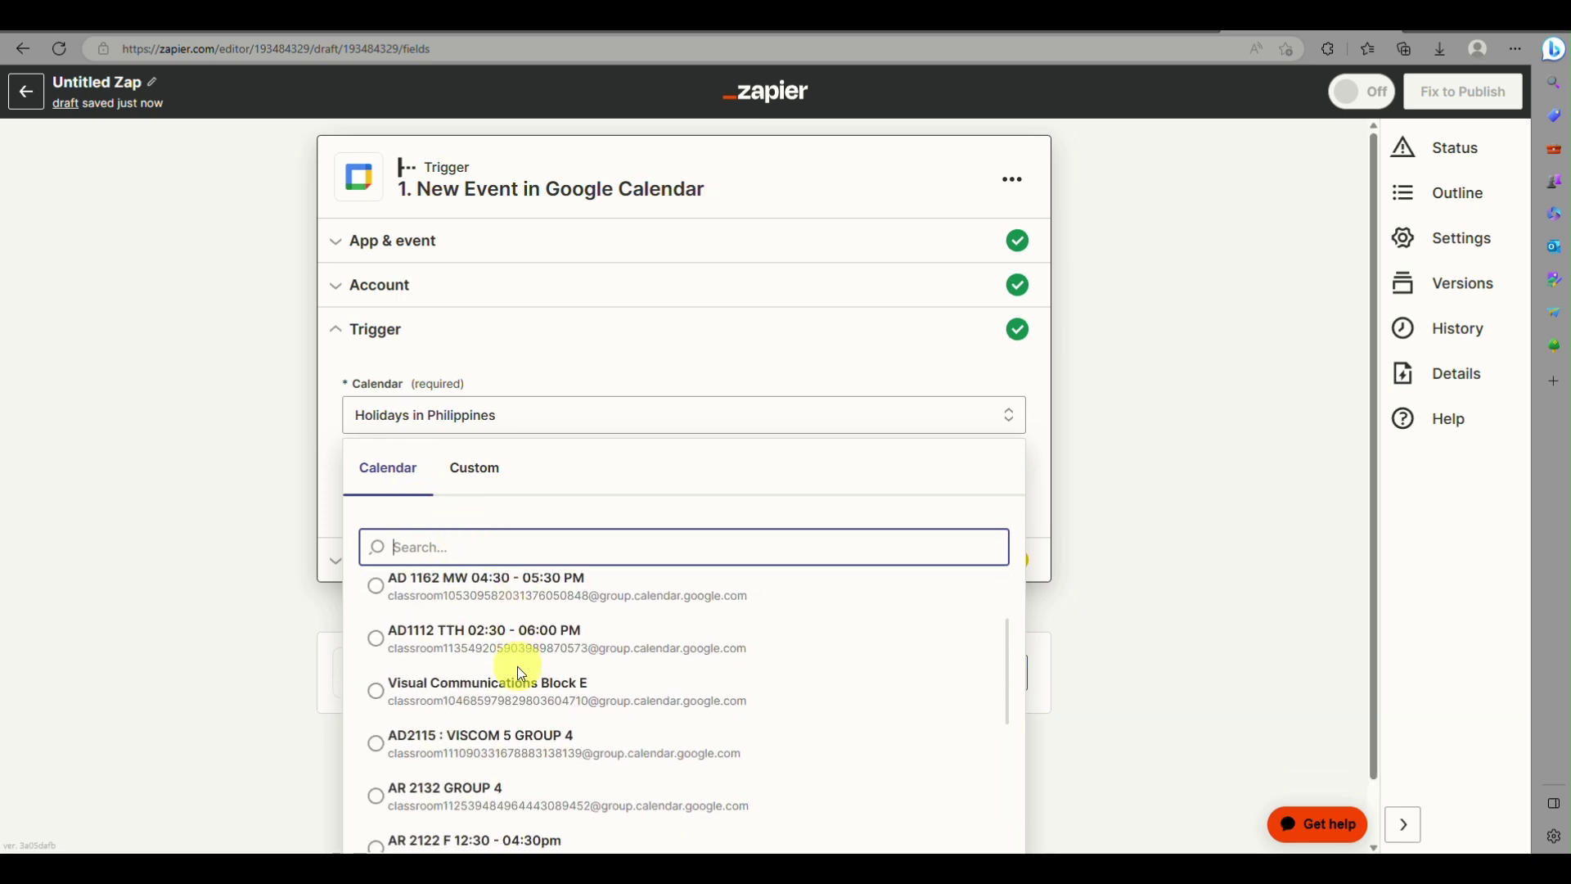
scroll(519, 672, "down", 5)
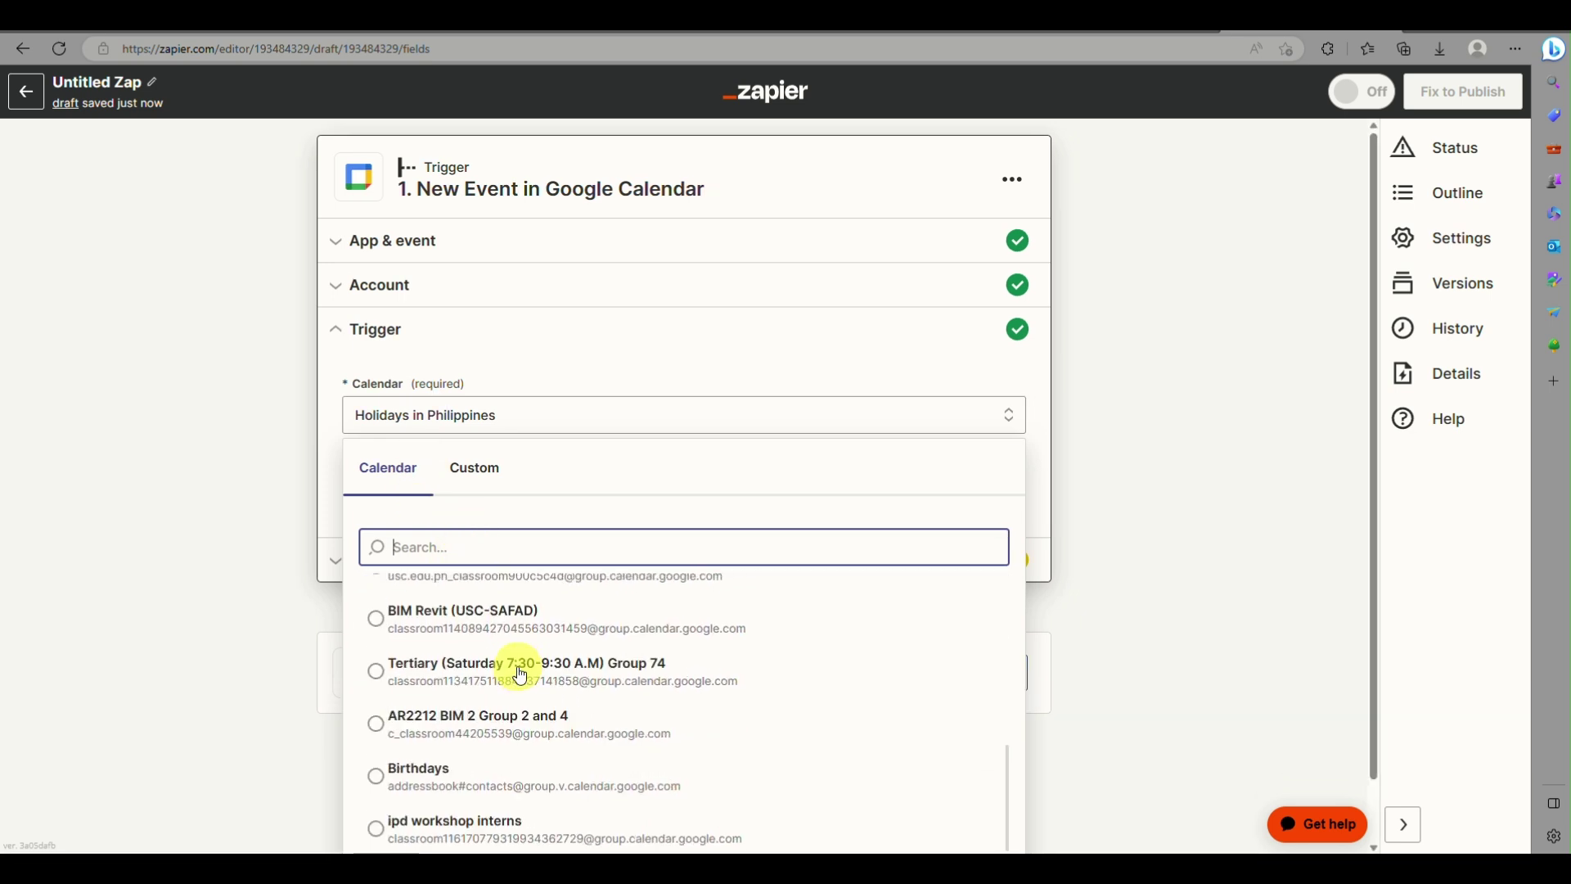
left_click(488, 788)
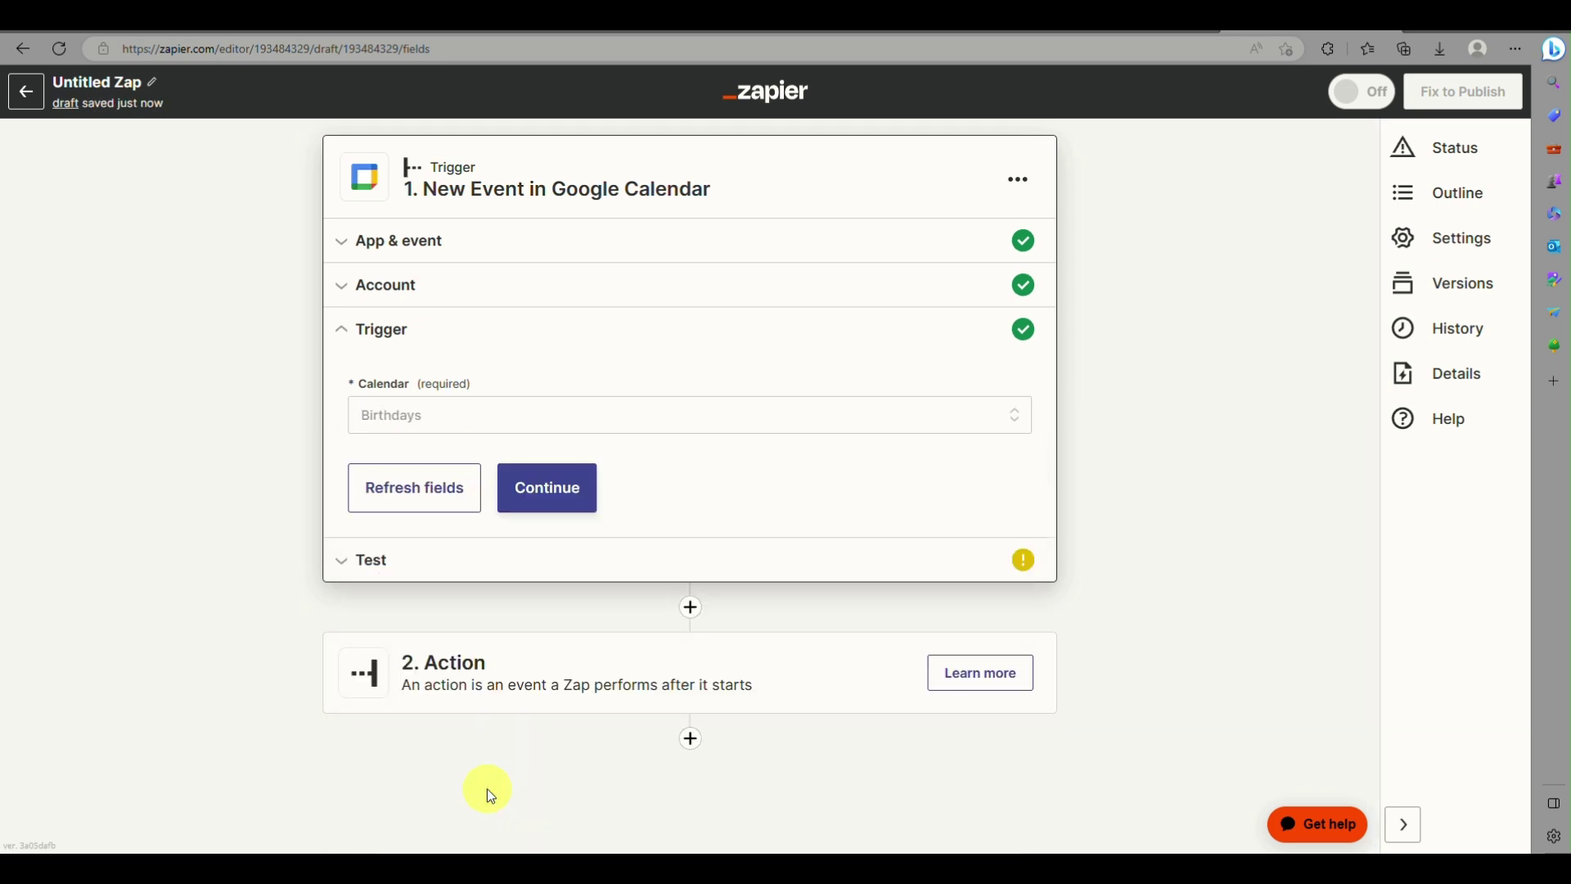
left_click(579, 485)
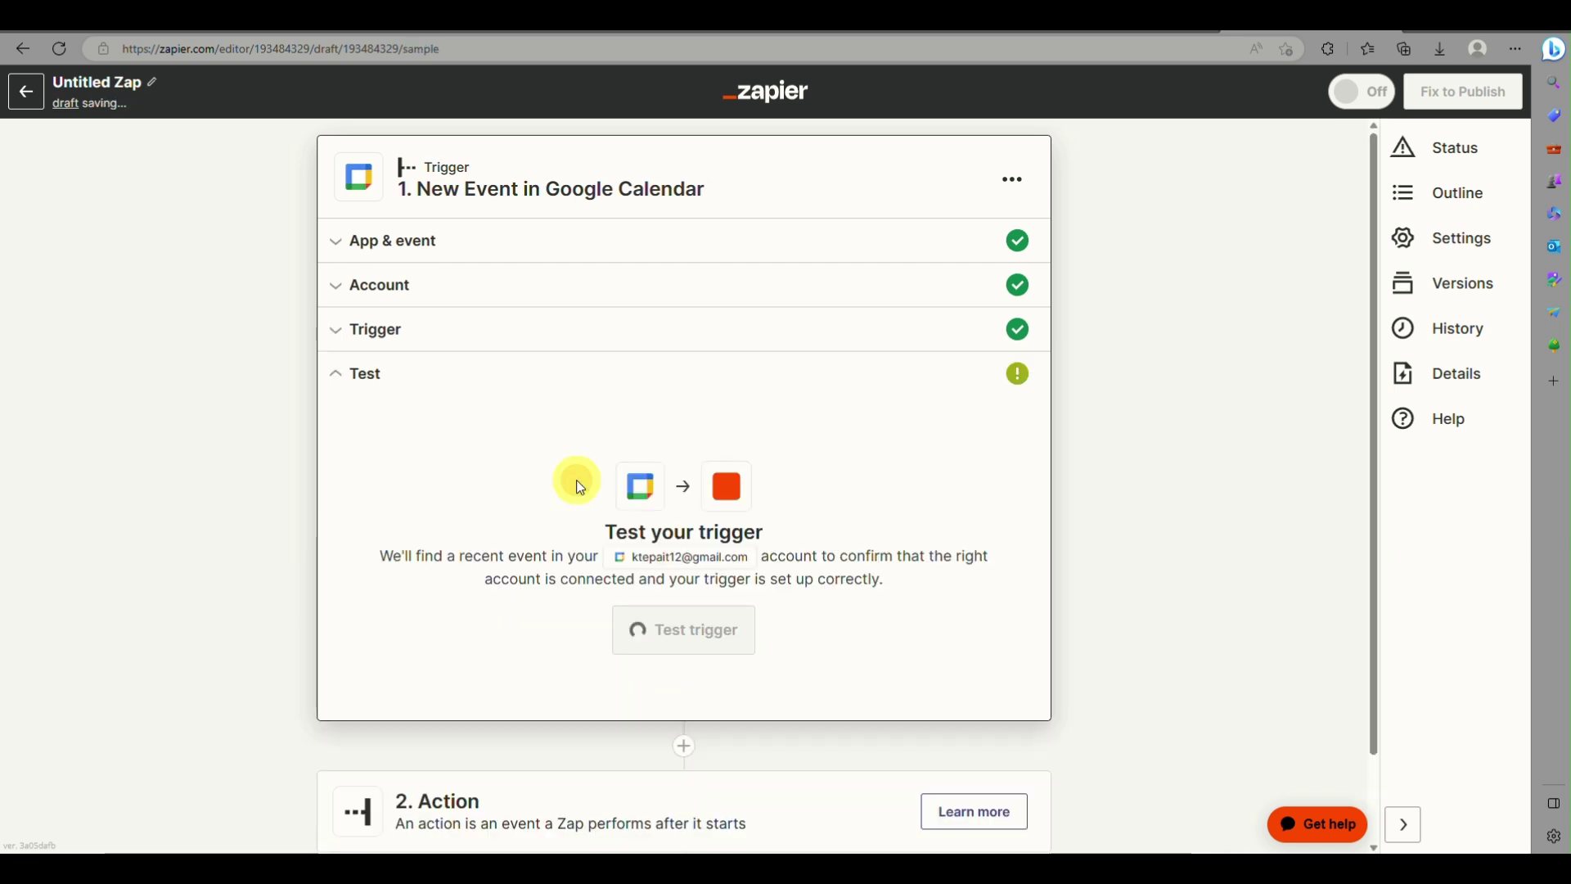
left_click(709, 639)
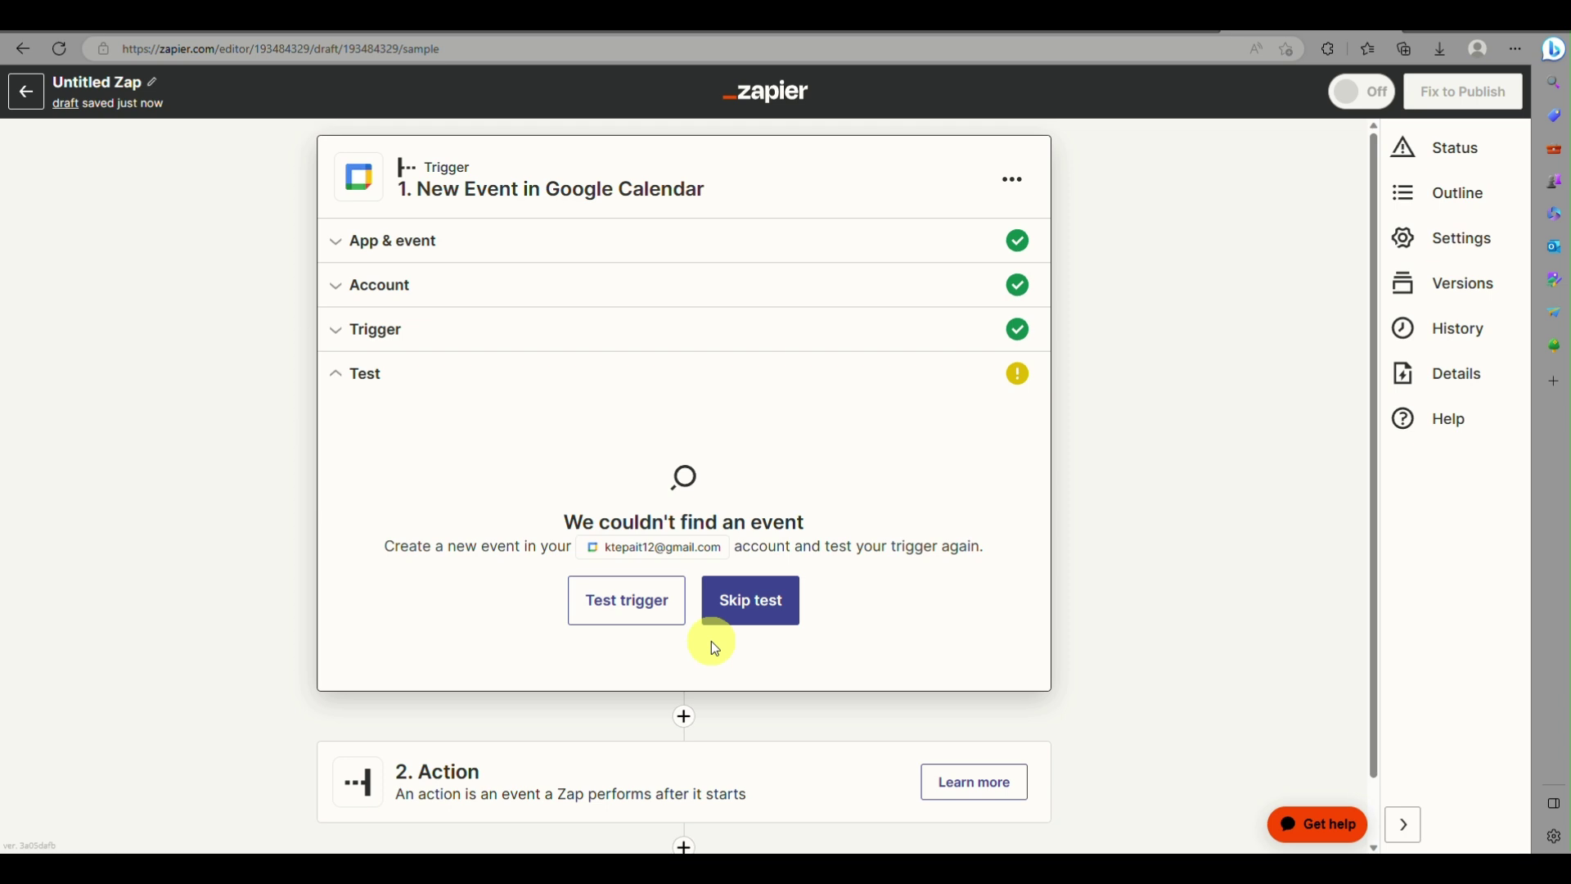
Check the trigger's connected account, calendar selection and the available event types under its app settings
left_click(527, 290)
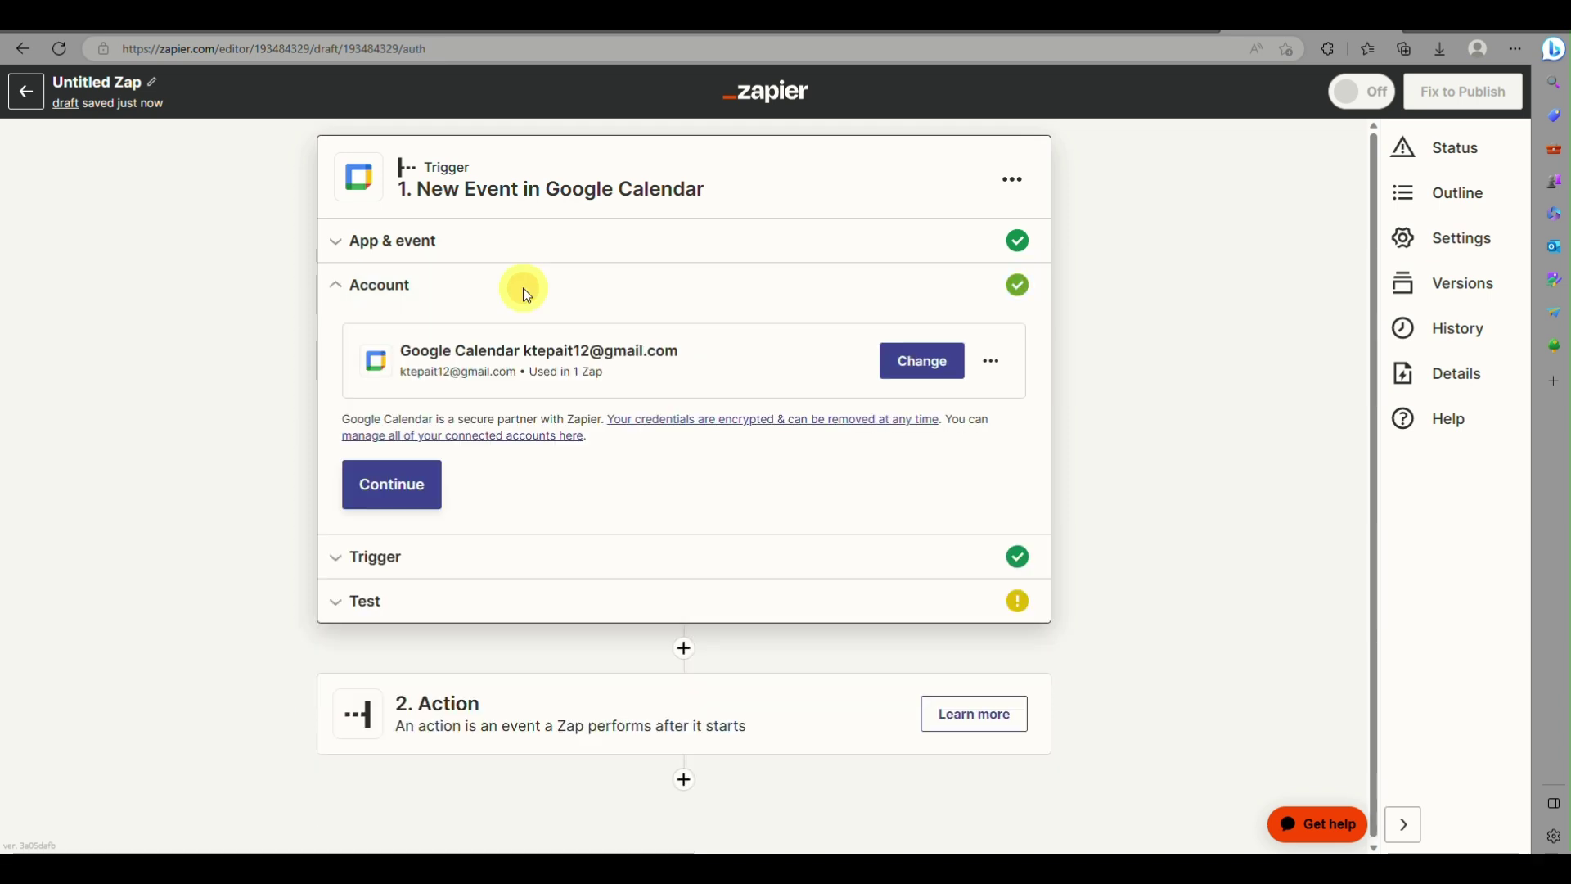
left_click(417, 580)
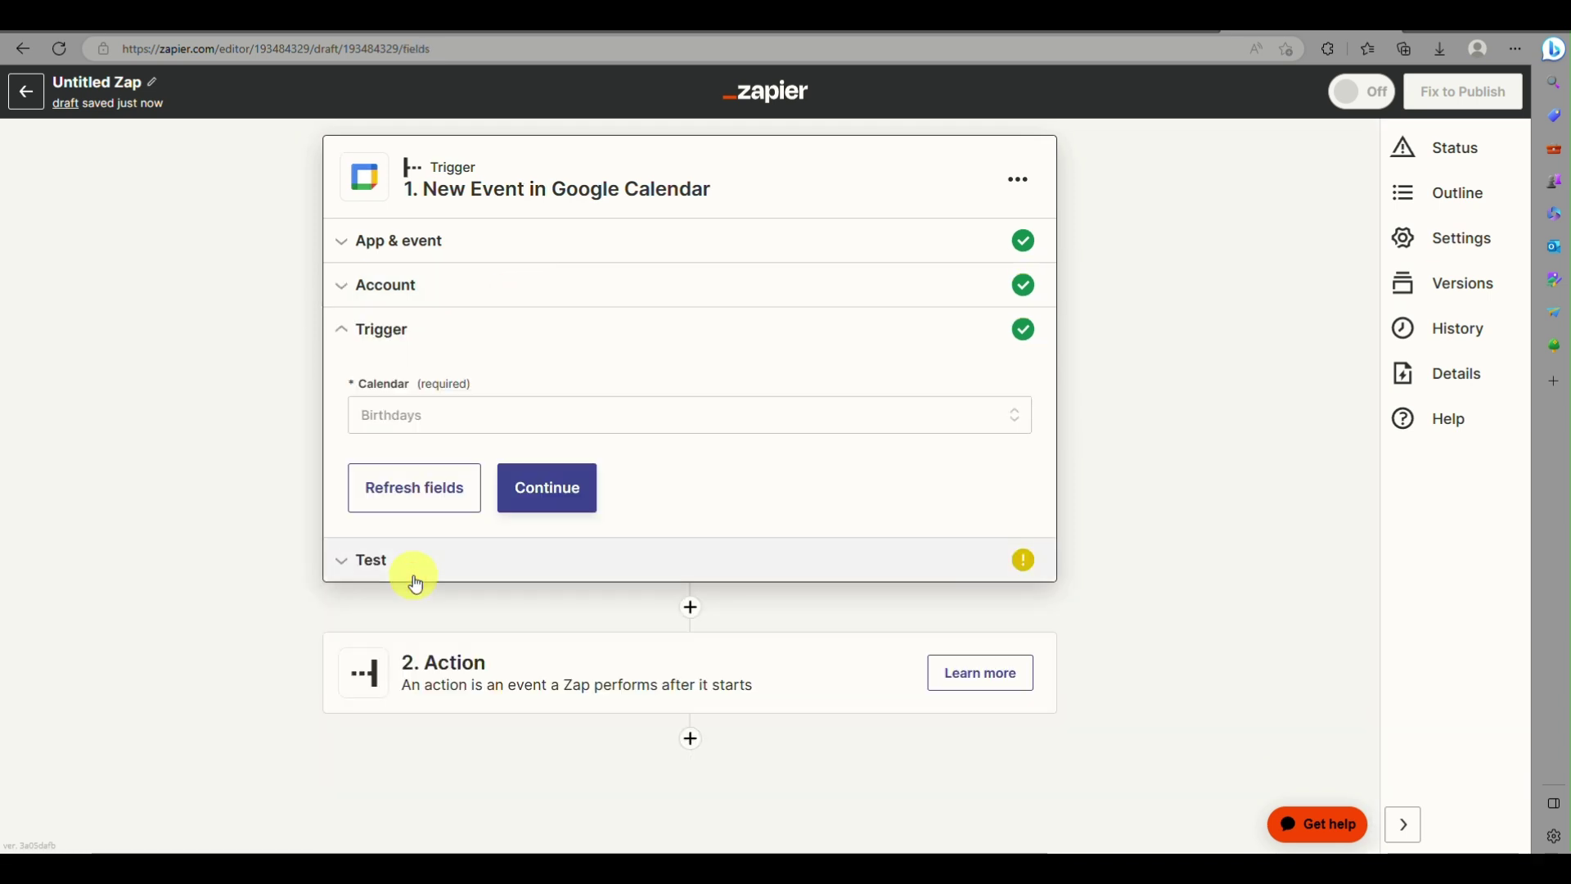
left_click(399, 419)
left_click(403, 250)
left_click(404, 251)
left_click(435, 400)
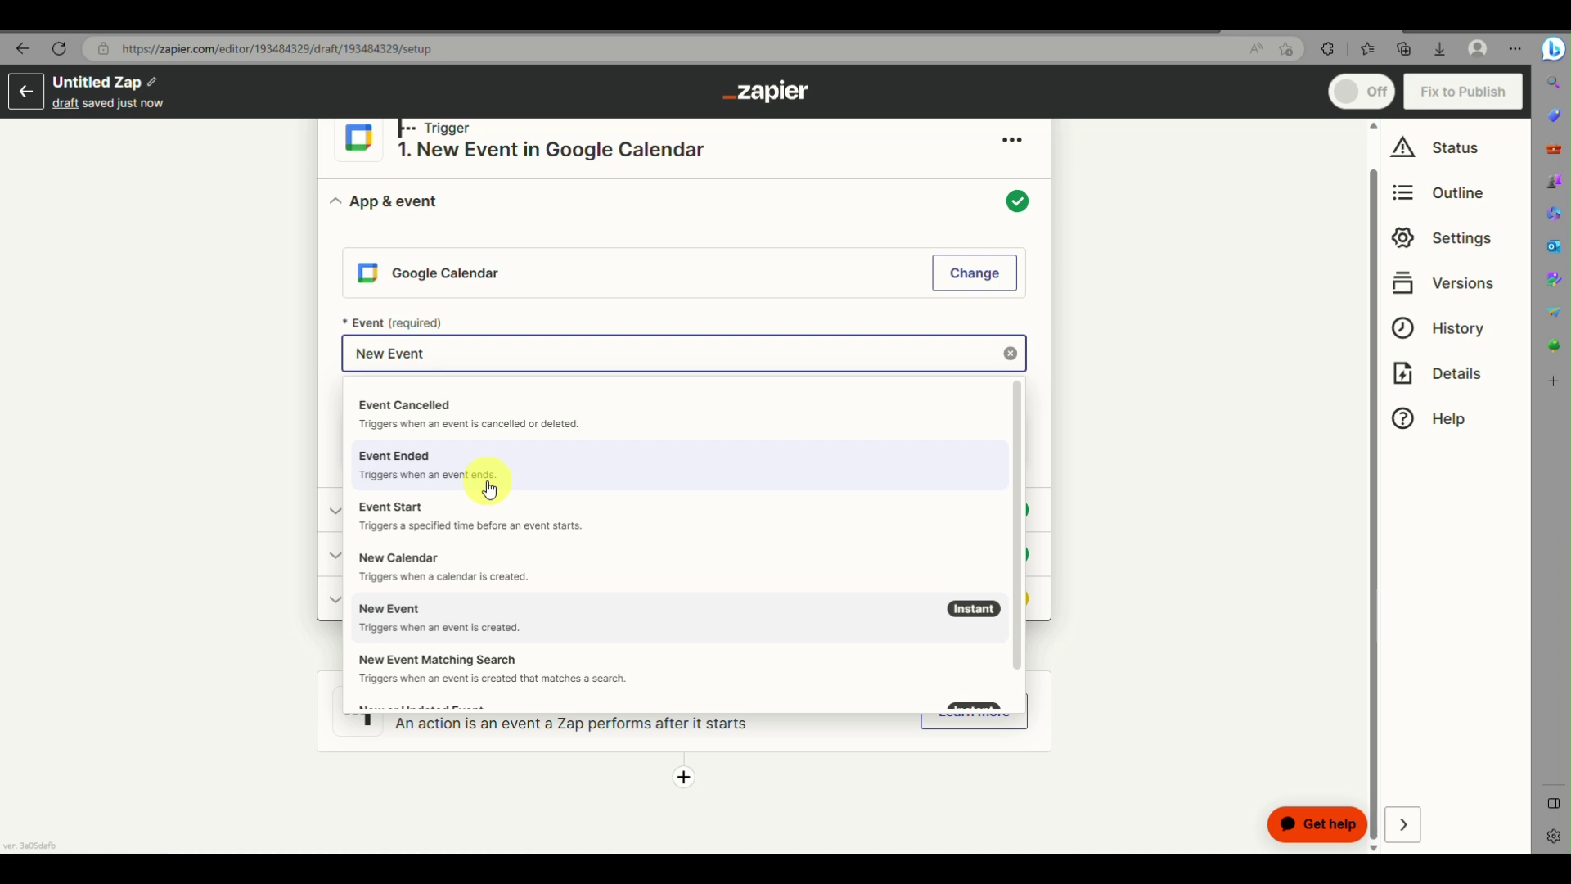
scroll(490, 489, "up", 1)
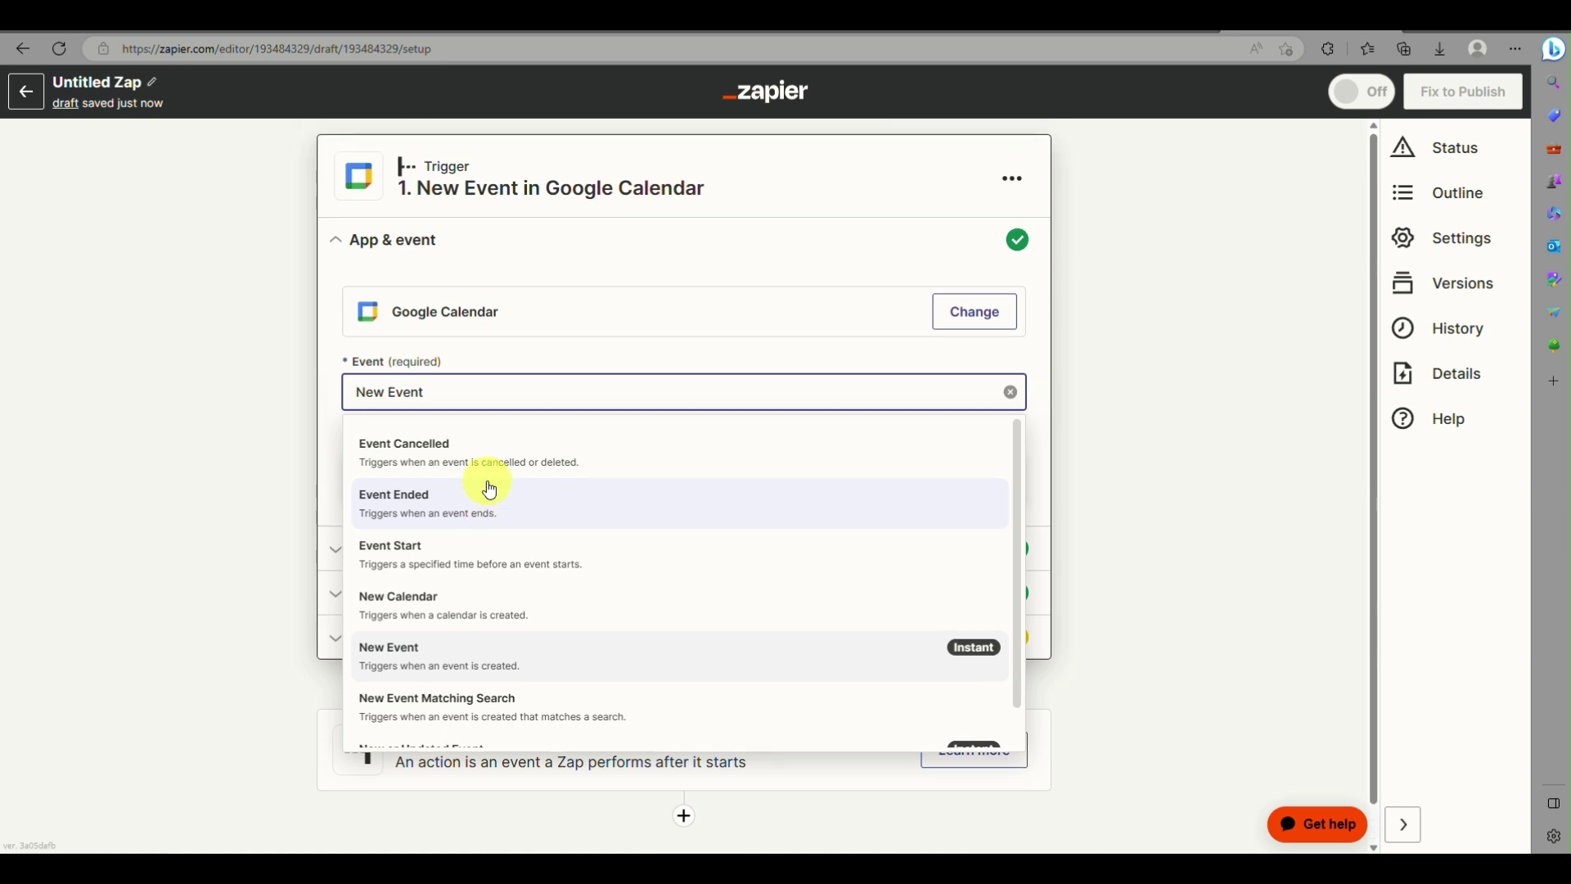
scroll(544, 566, "down", 1)
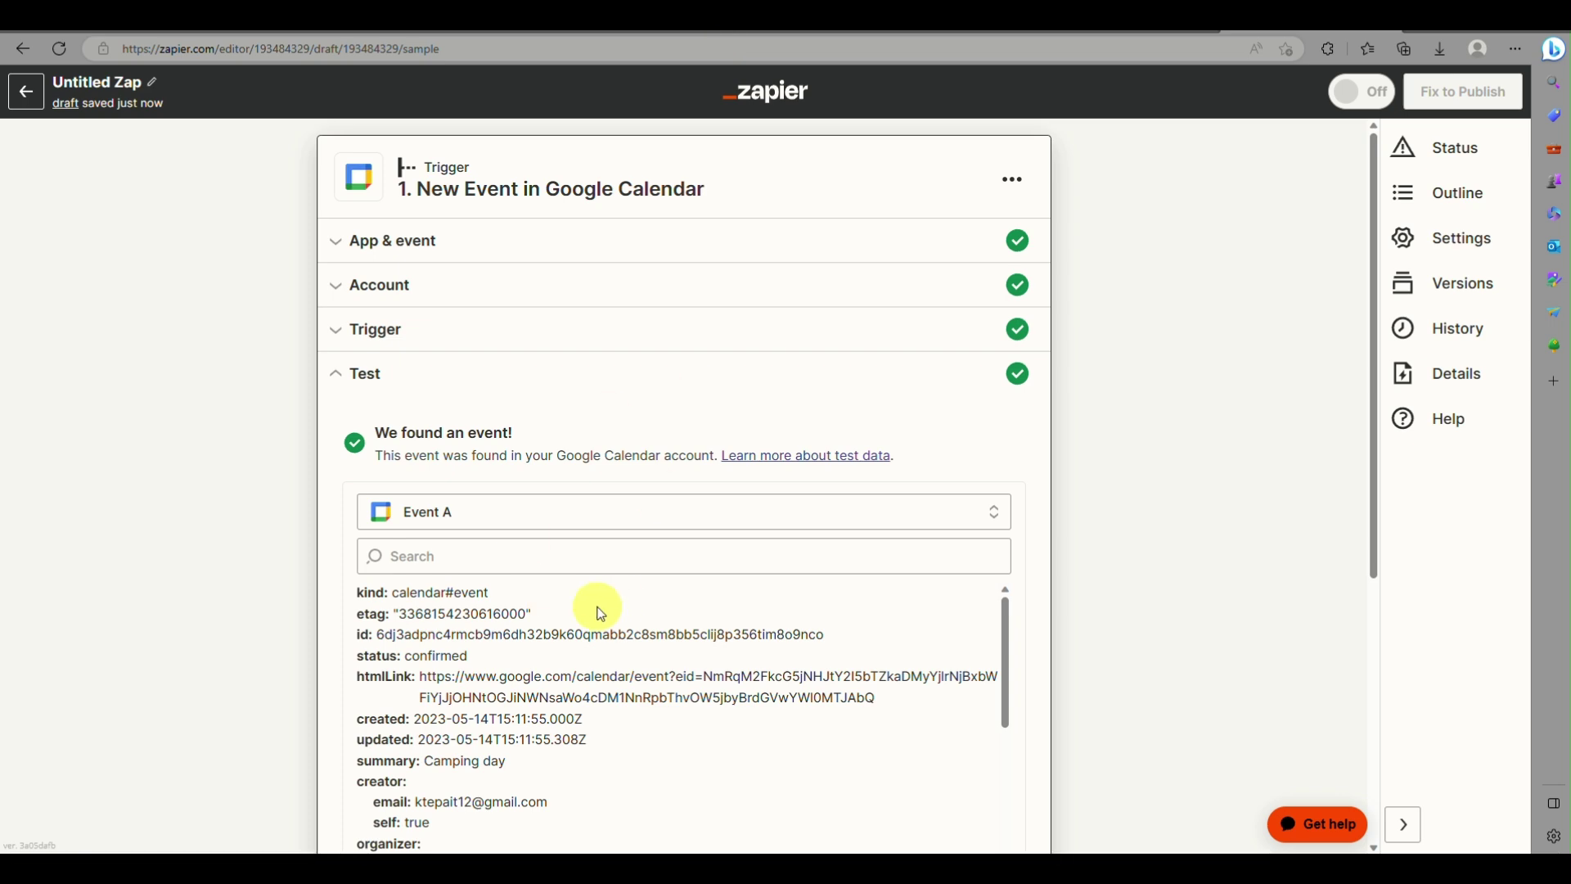
Accept the Event A test record for the trigger and choose Notion as the app for the action step
scroll(600, 612, "down", 3)
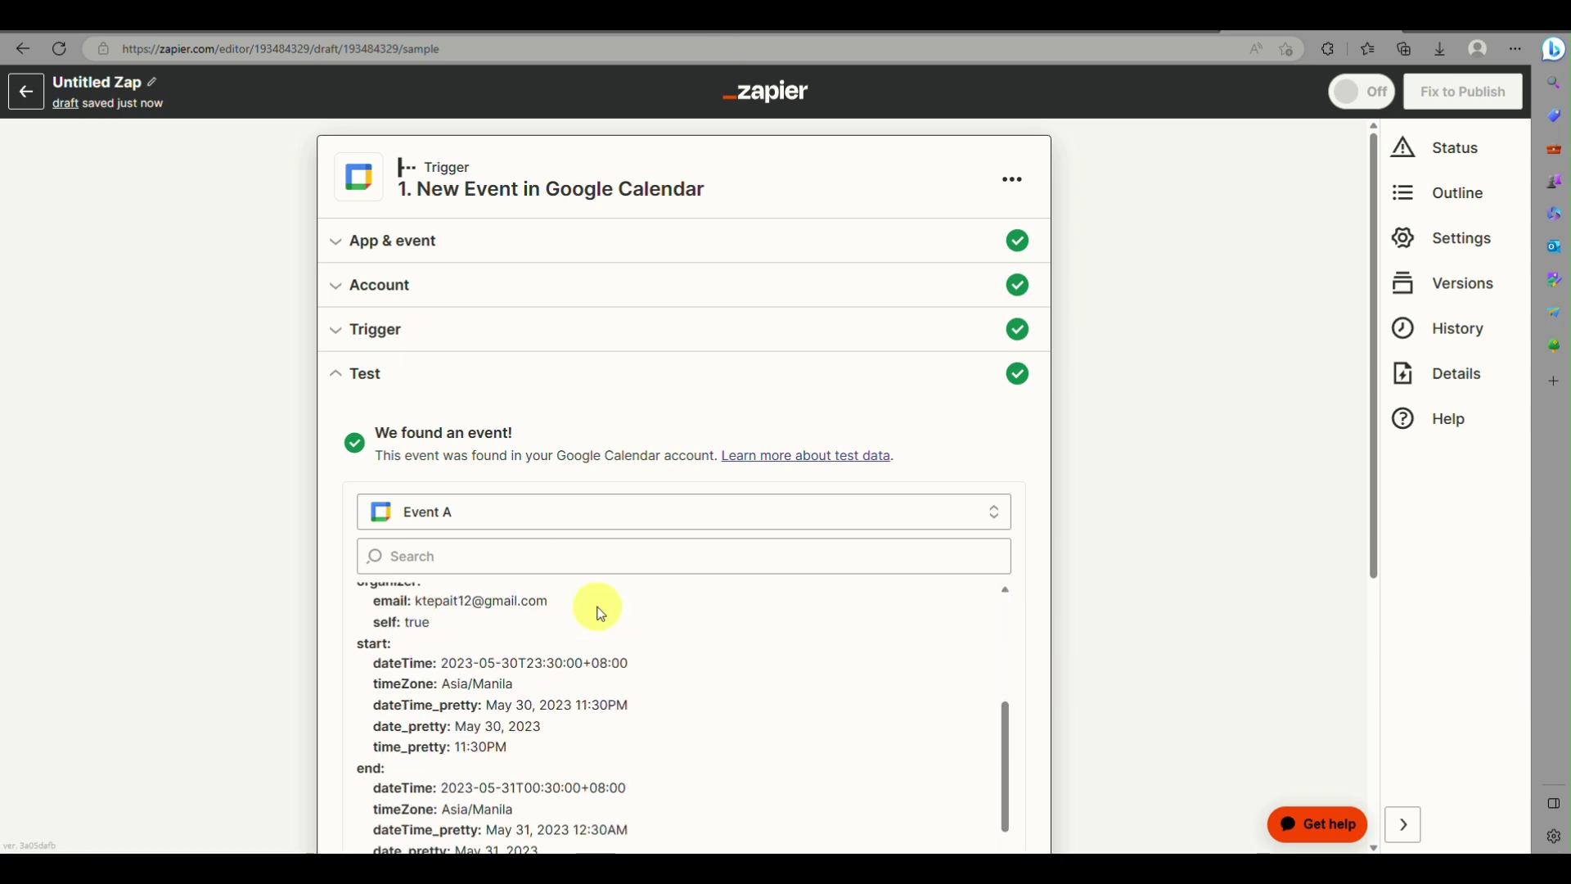
scroll(598, 614, "down", 2)
scroll(771, 379, "down", 4)
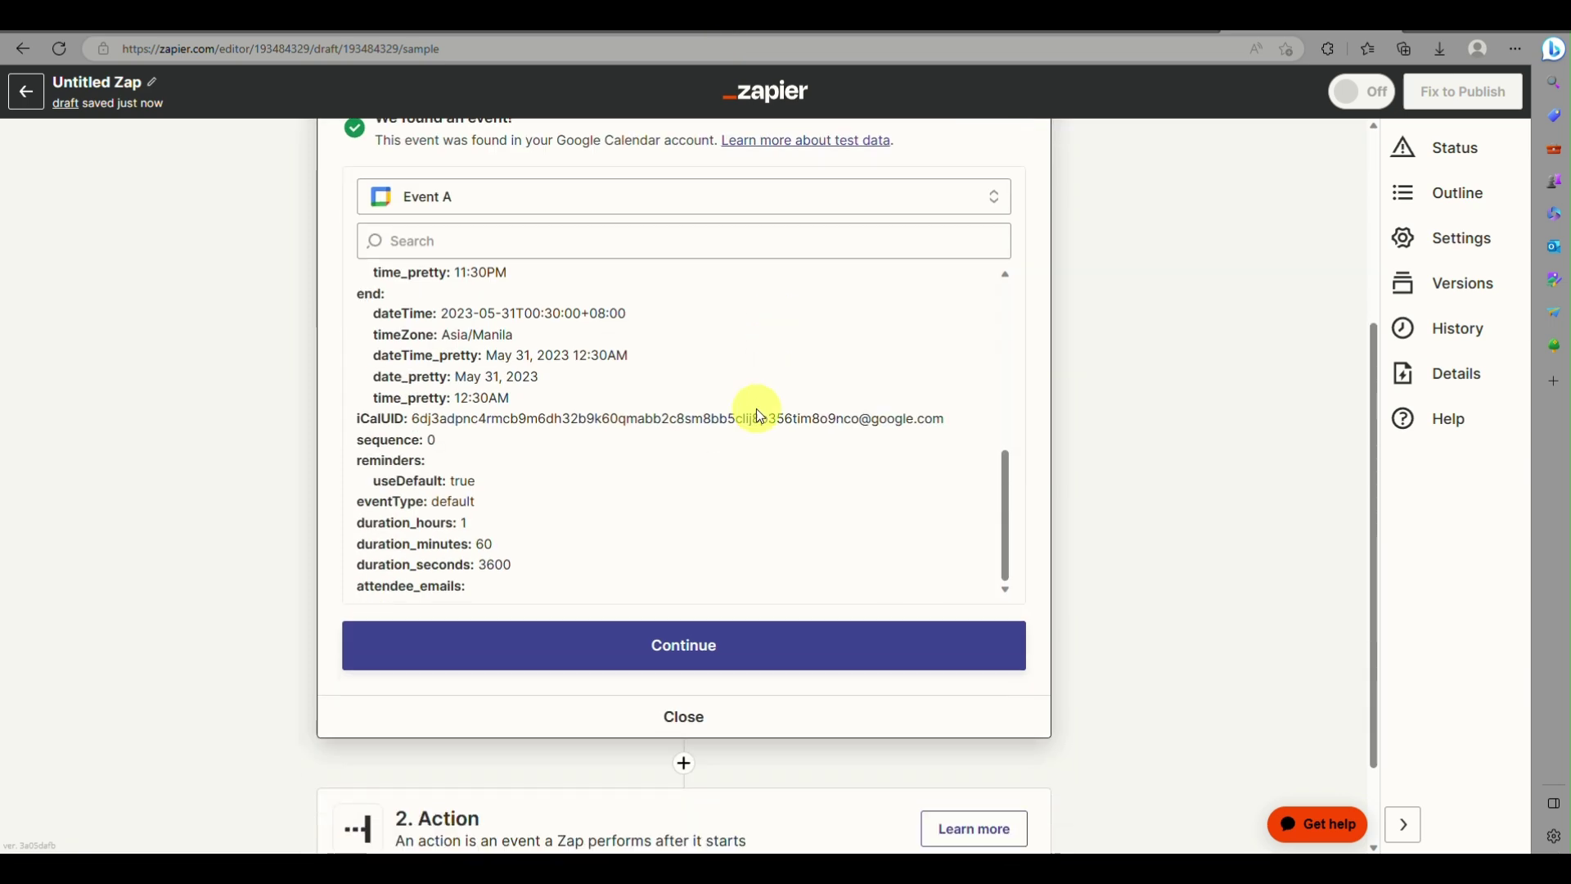
left_click(704, 659)
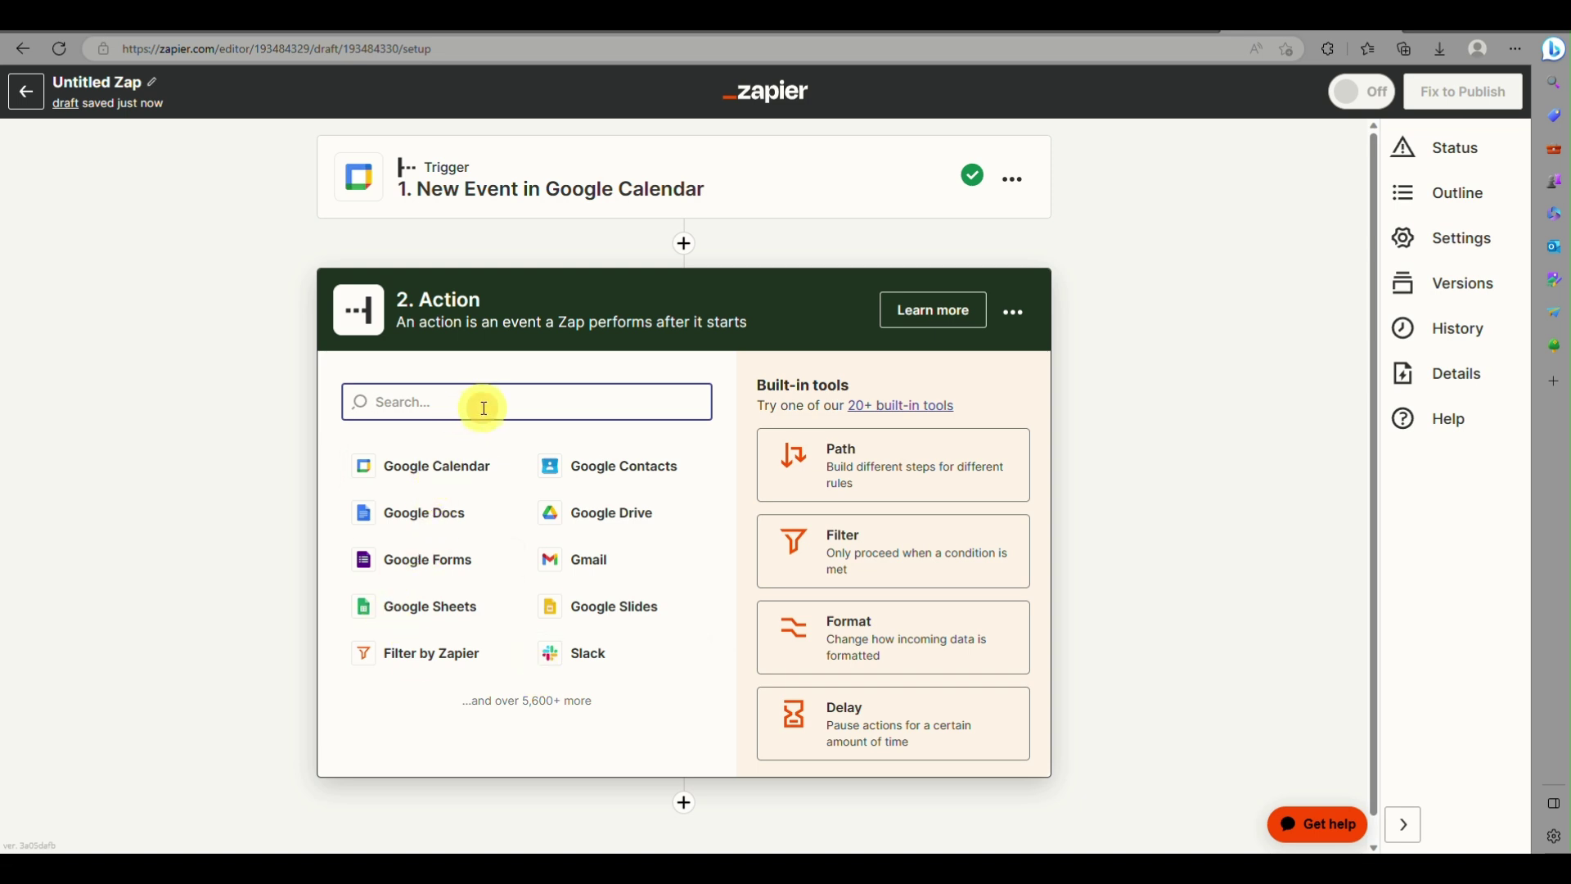
type("notion")
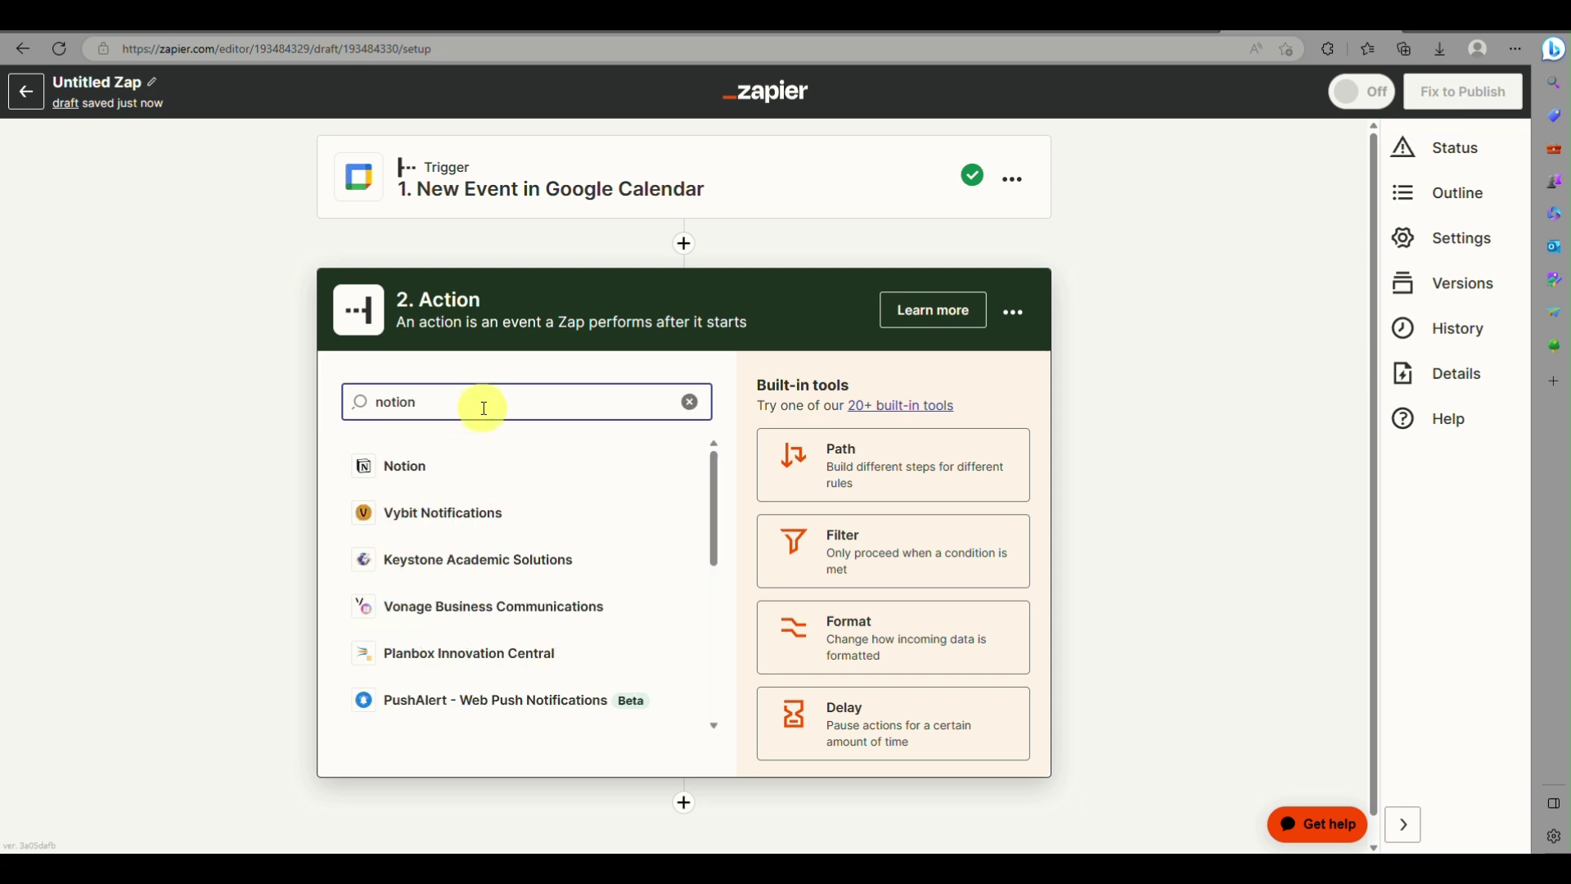
left_click(491, 481)
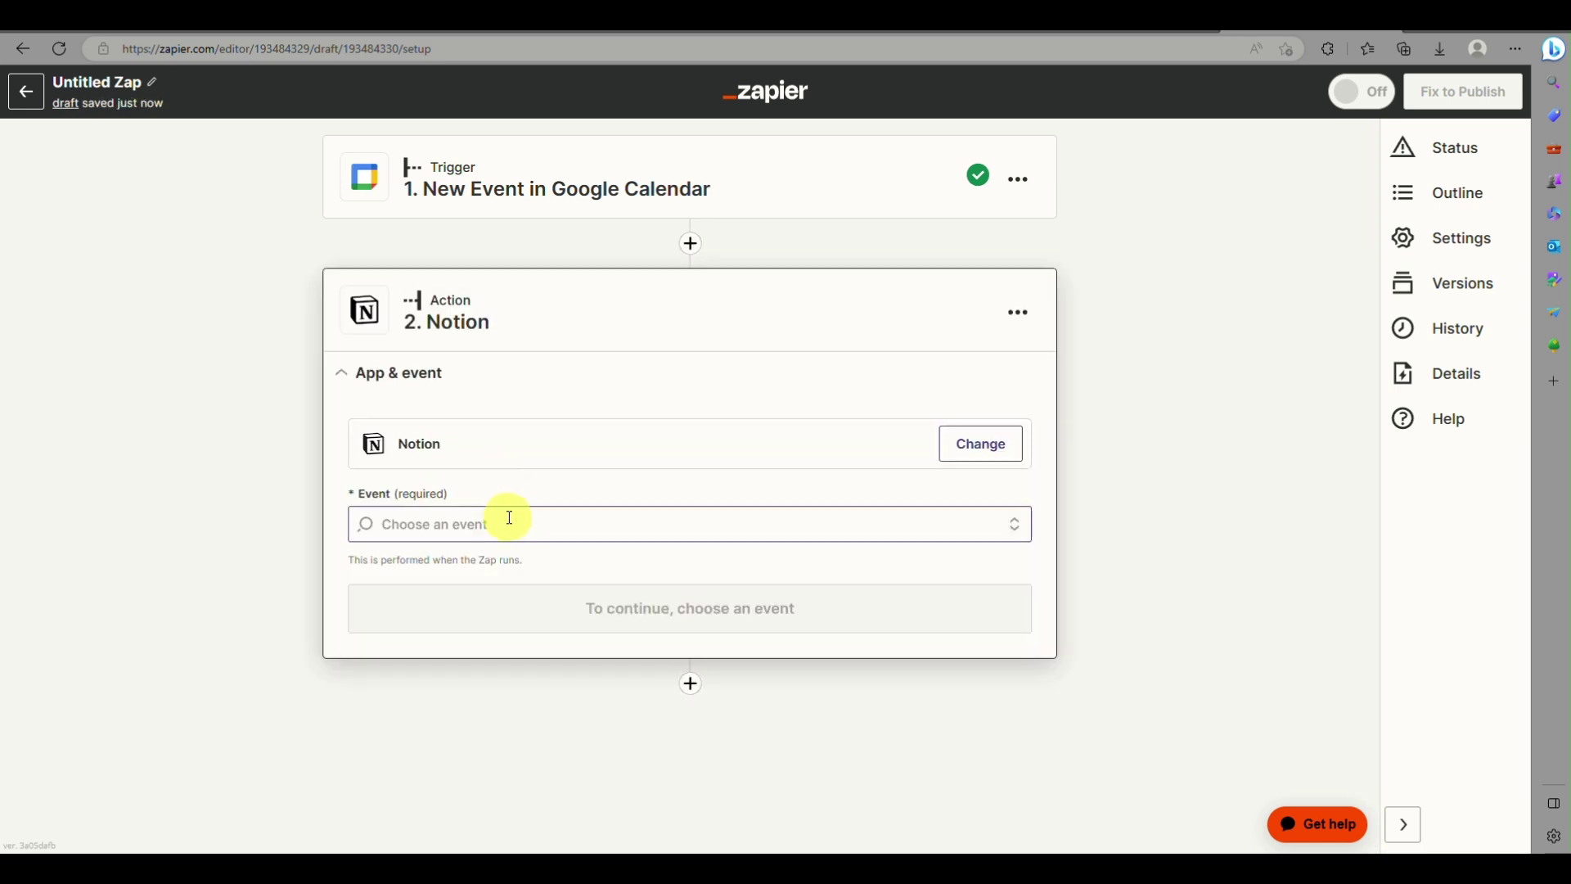
Look through the Notion event types available for the action step
left_click(509, 517)
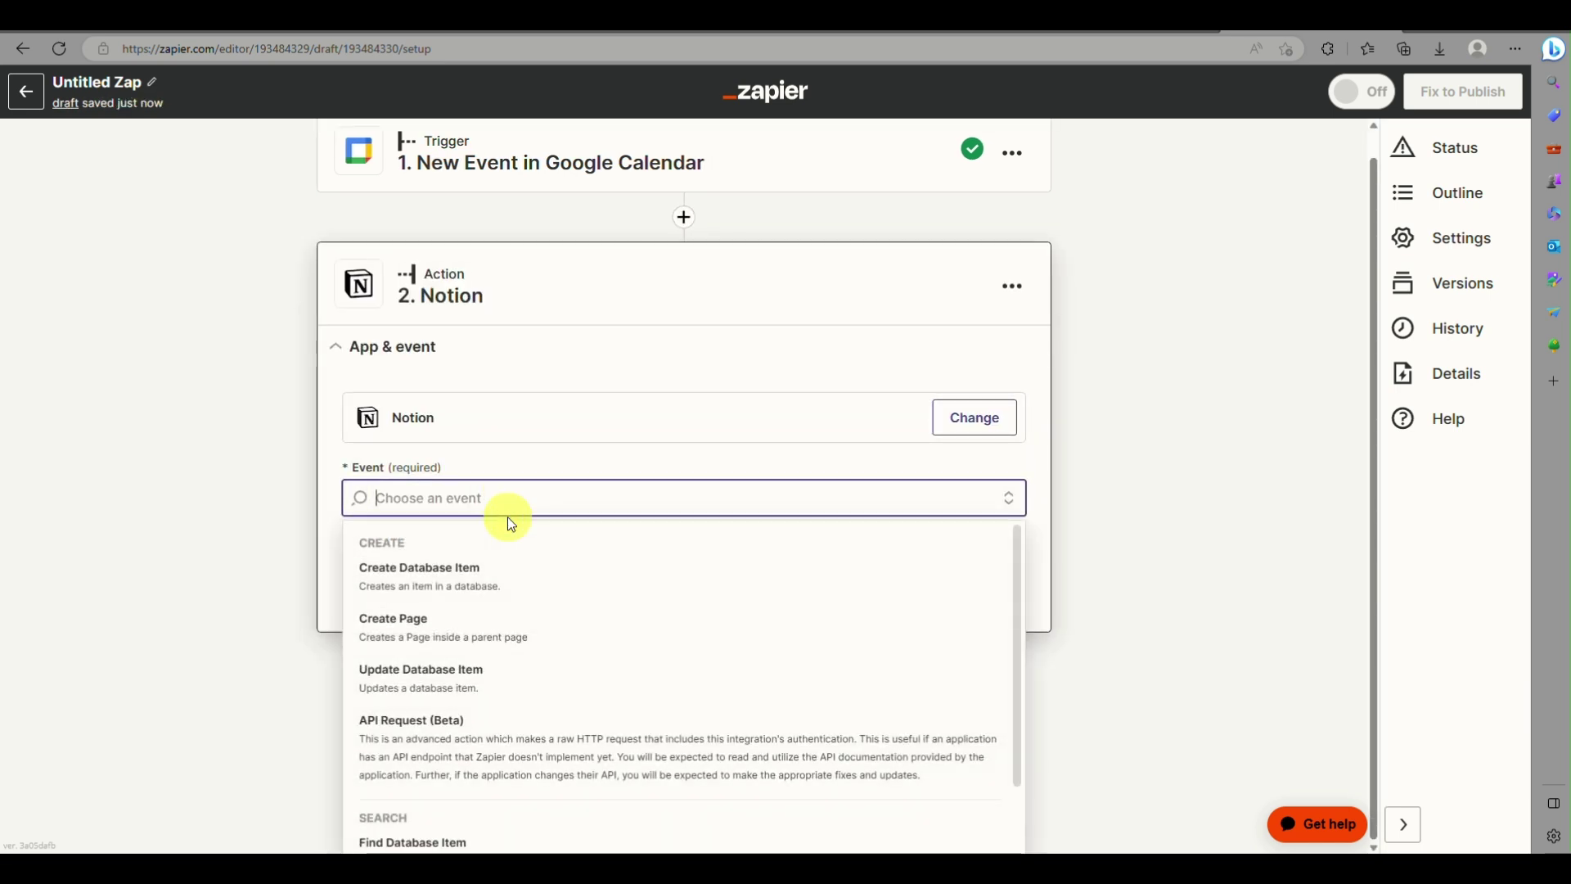
scroll(533, 659, "down", 1)
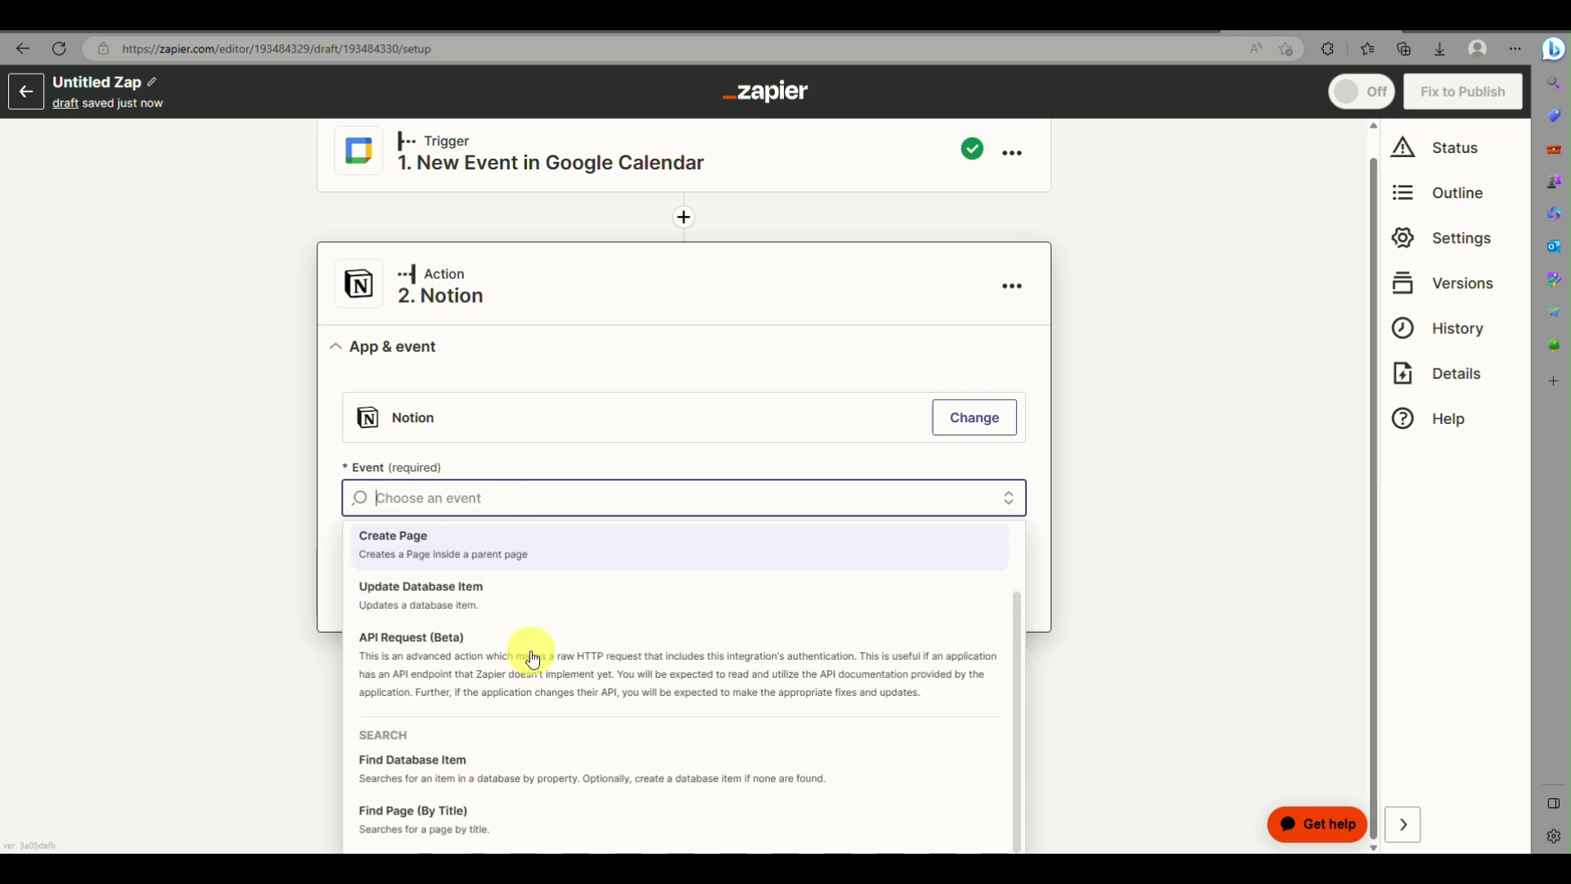
scroll(532, 659, "up", 1)
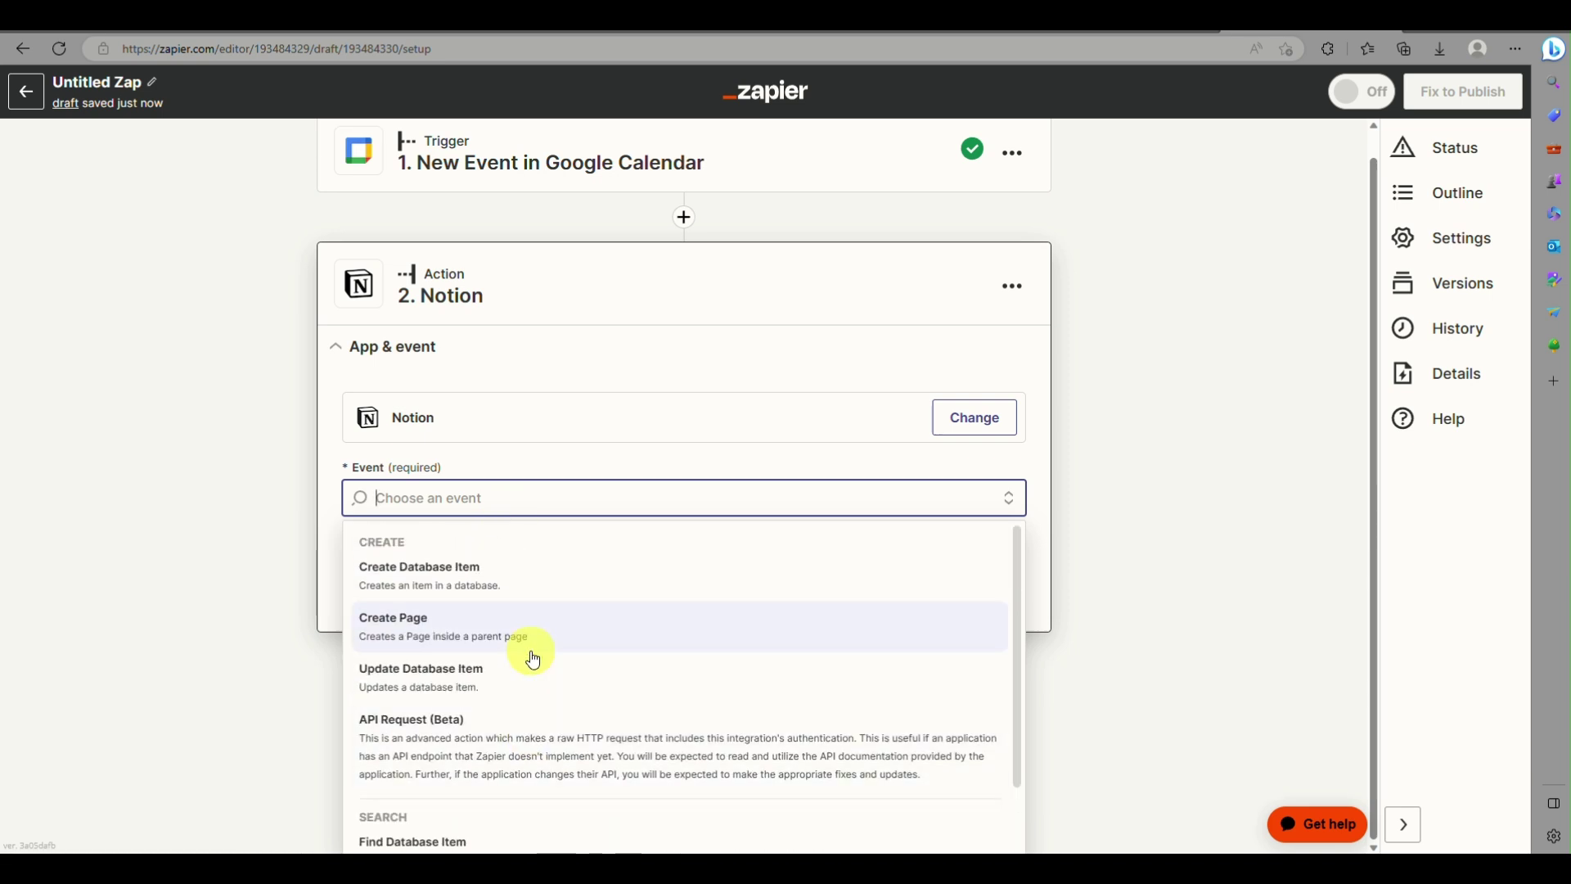
scroll(533, 660, "down", 1)
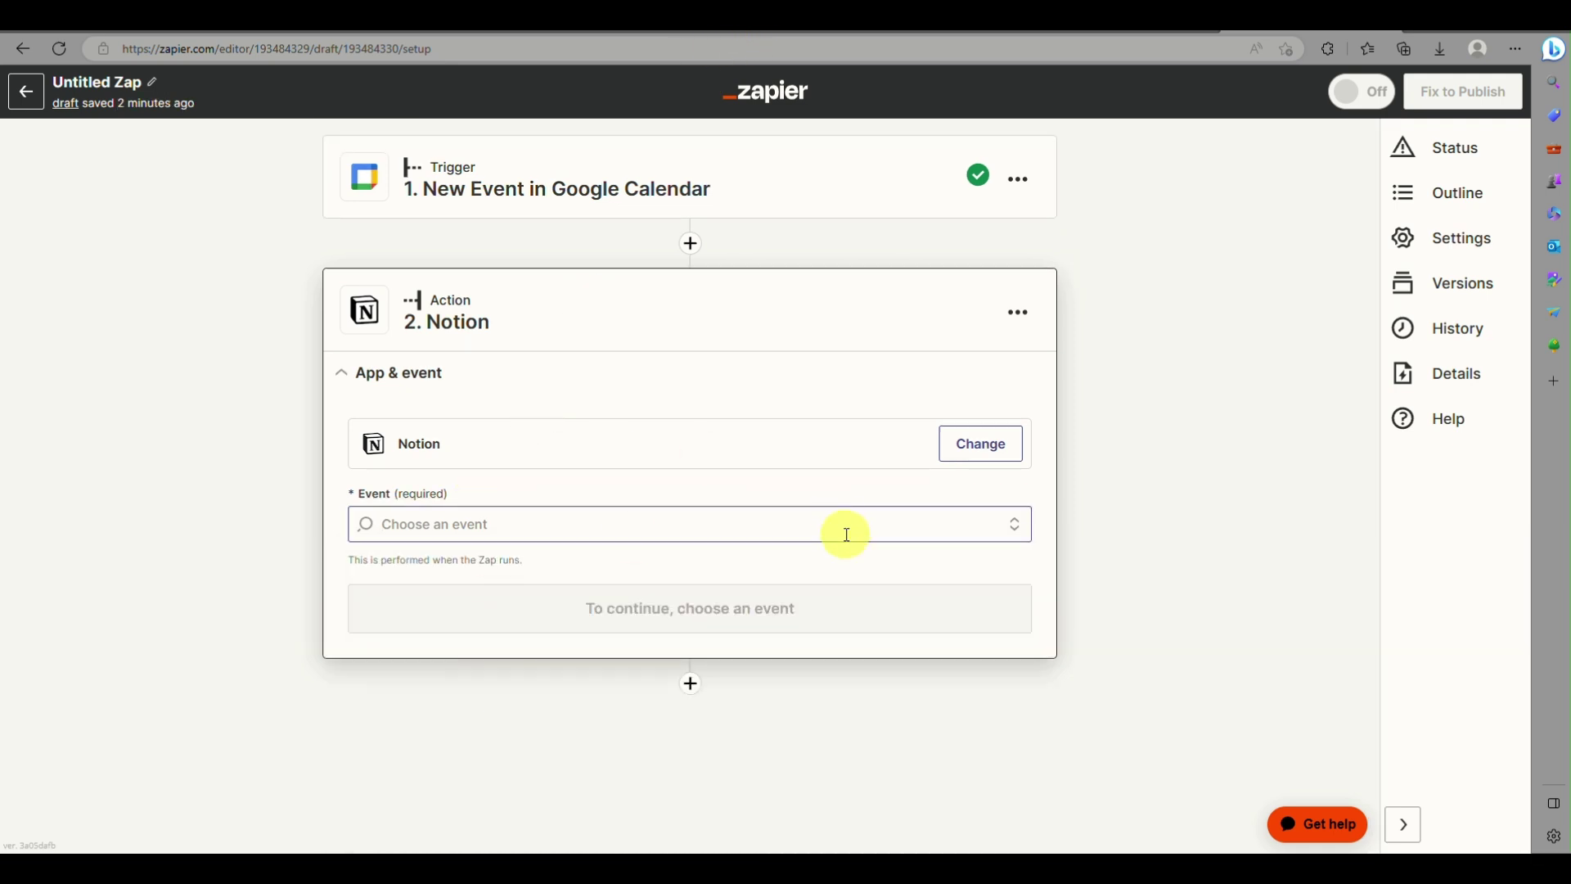
Switch to Notion and open the page for developing or managing integrations from the workspace's Connections settings
left_click(1115, 35)
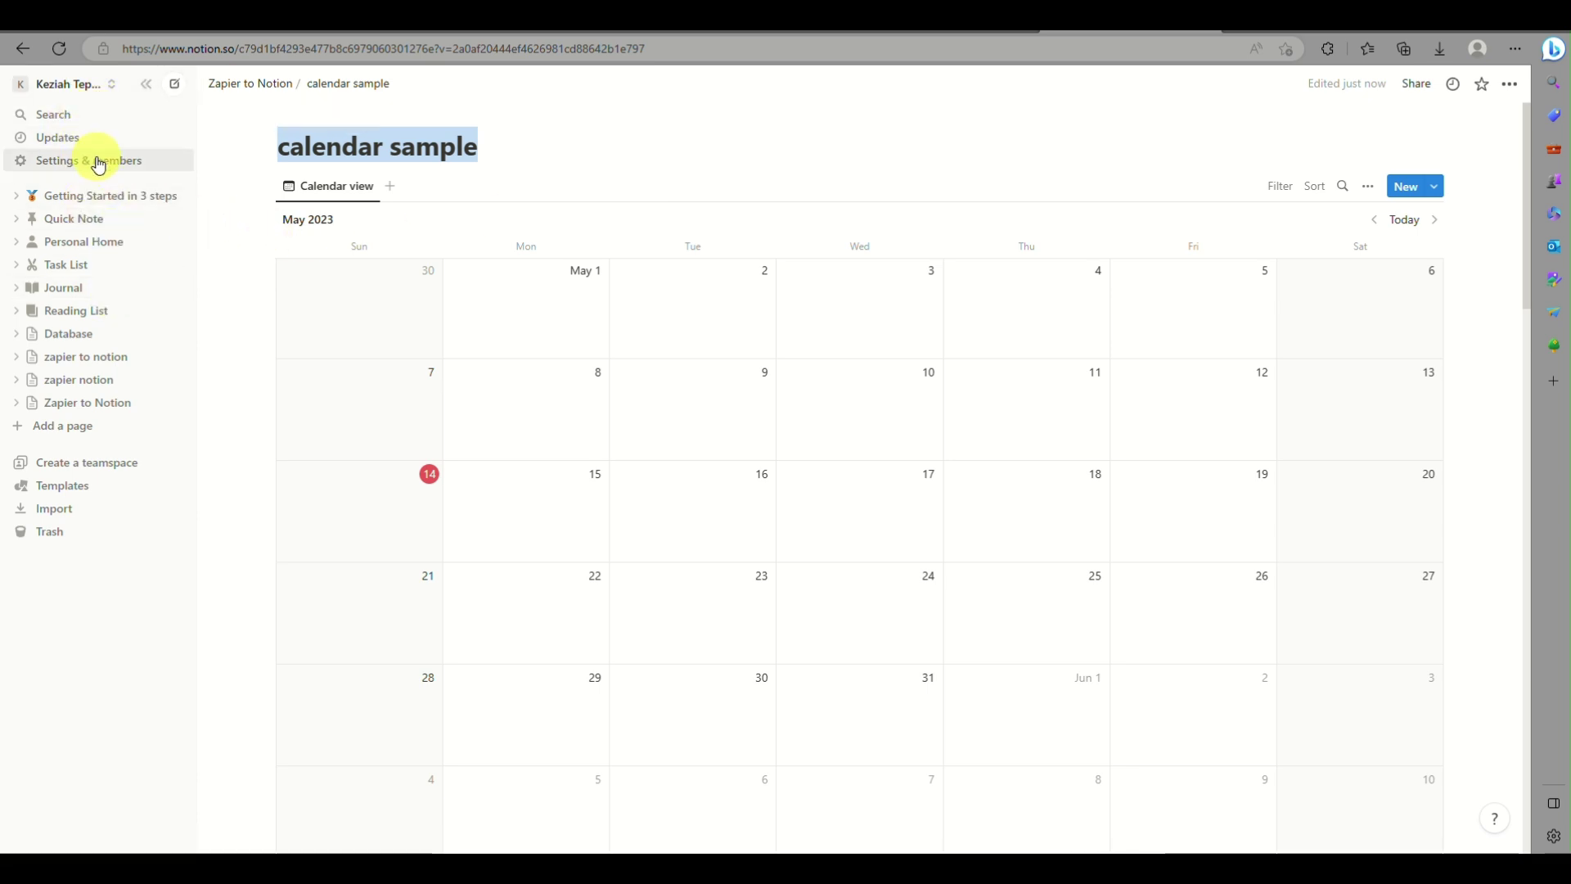
left_click(58, 95)
left_click(112, 157)
left_click(108, 169)
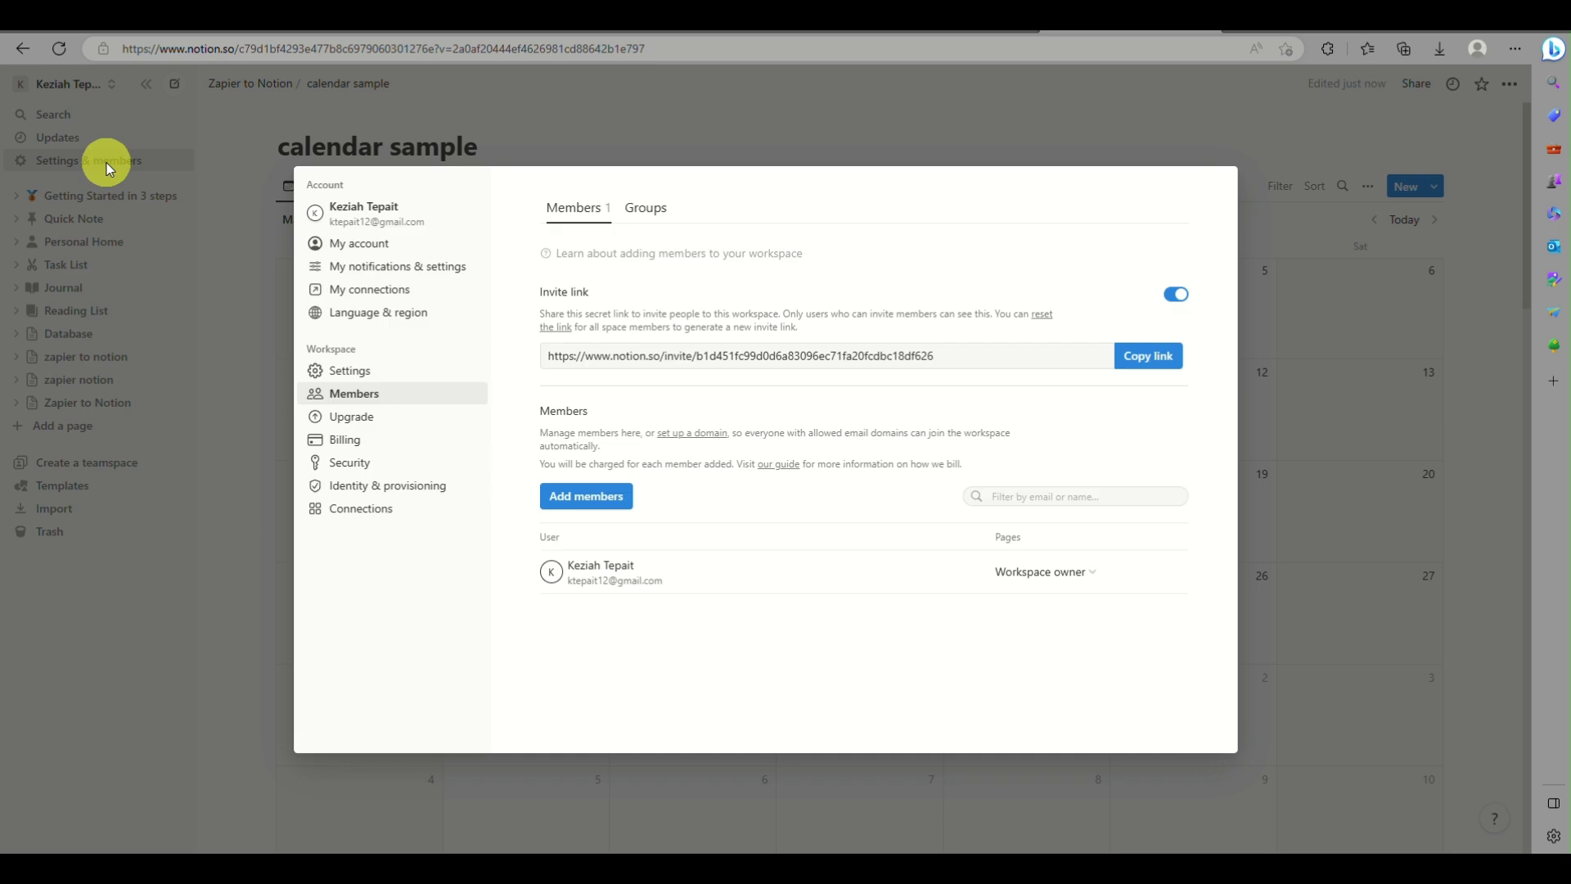
left_click(390, 511)
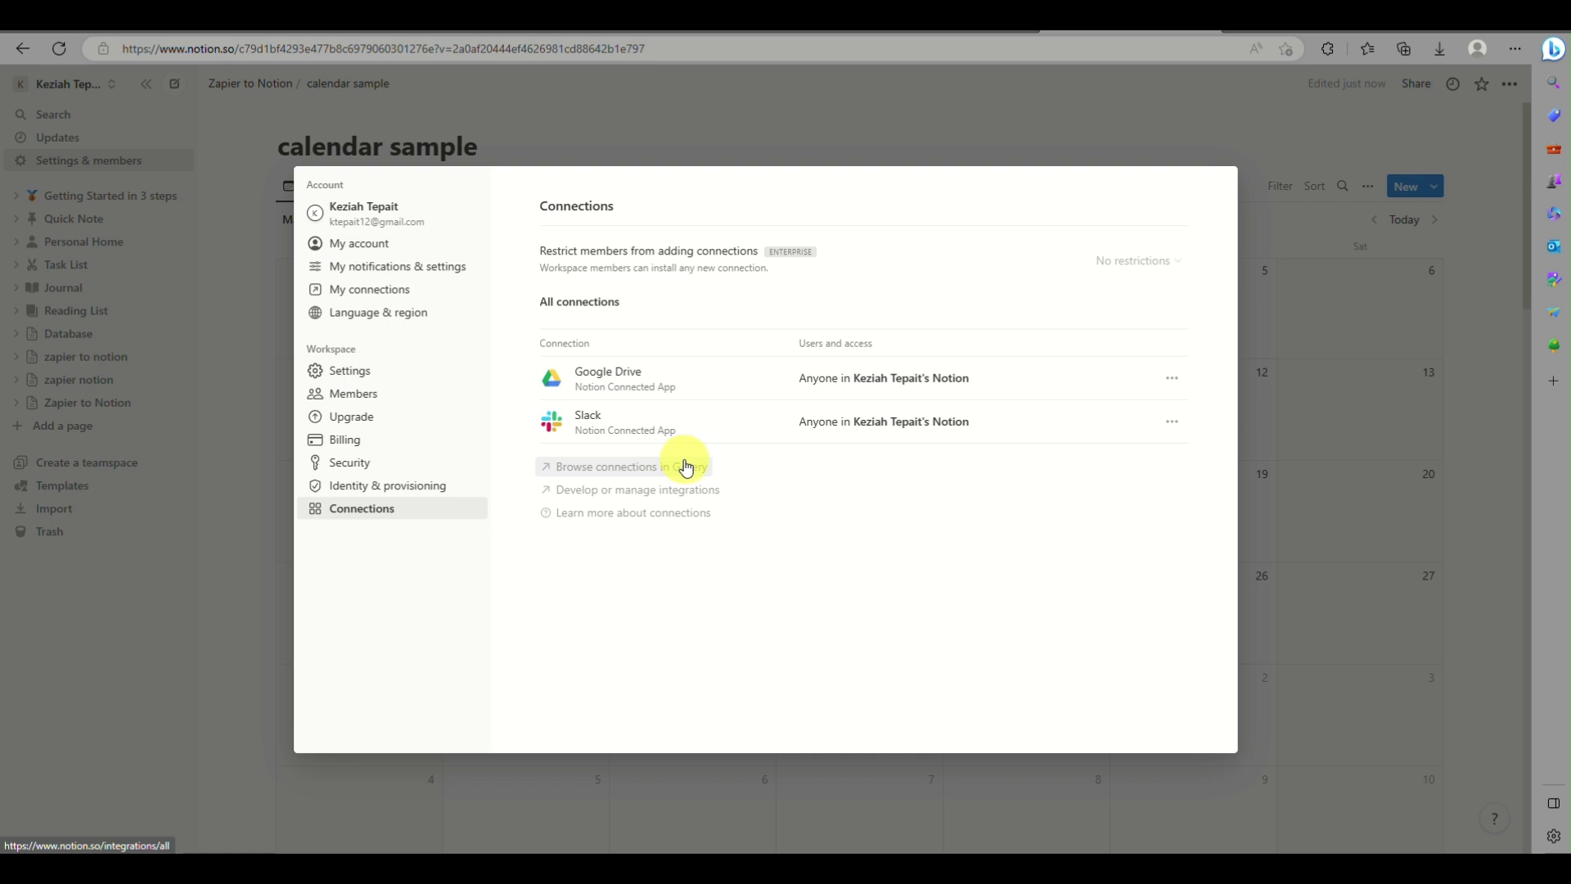
left_click(690, 488)
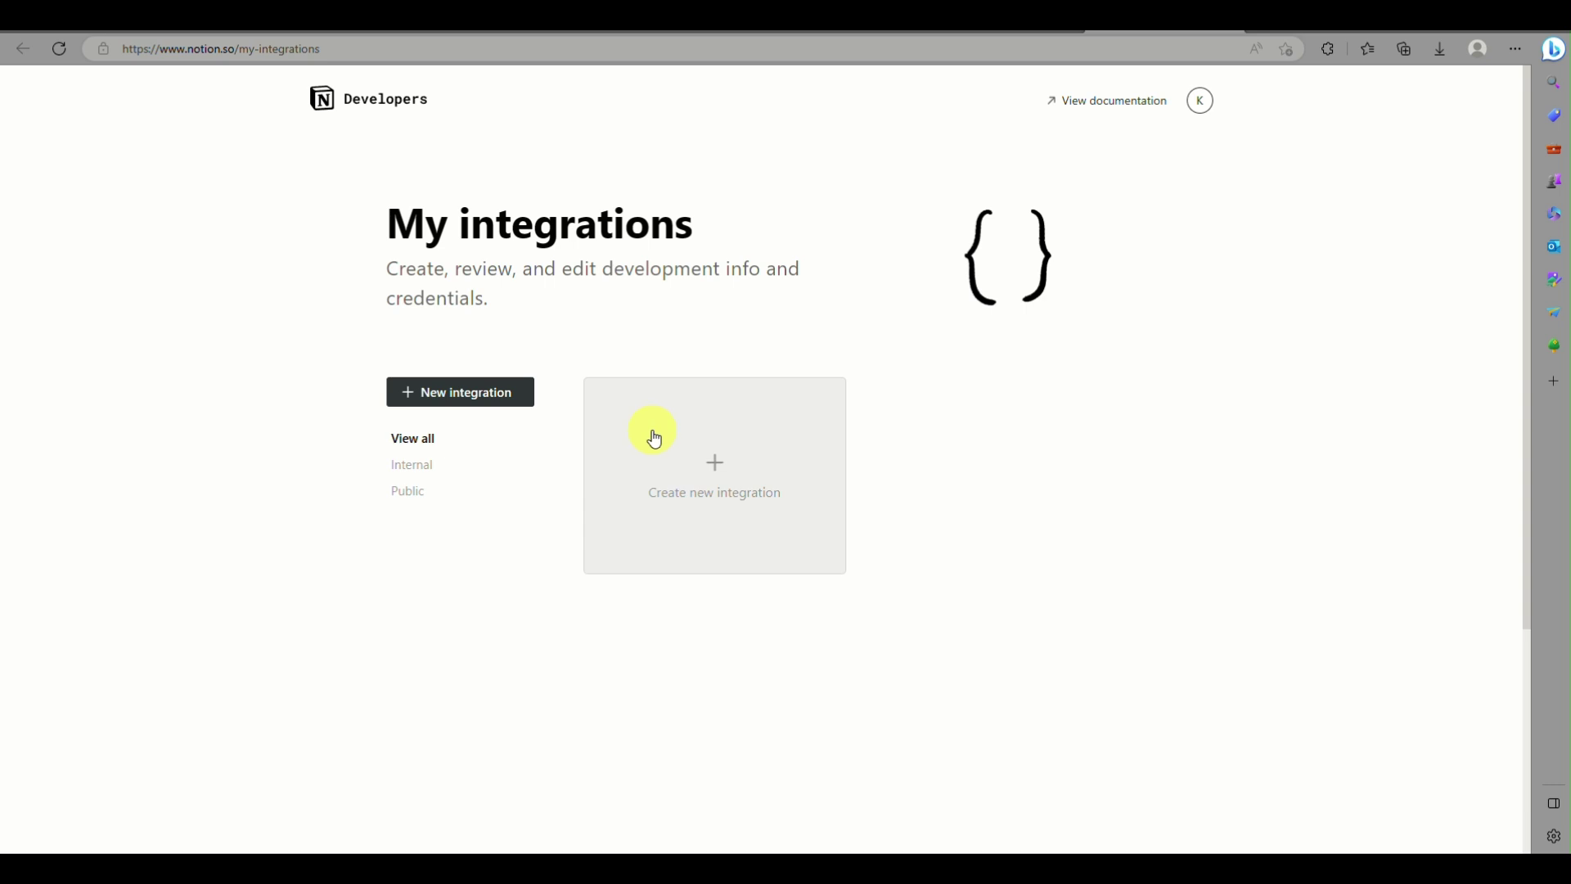
Create a new integration named notion for the default associated workspace and return to the integrations list
left_click(506, 389)
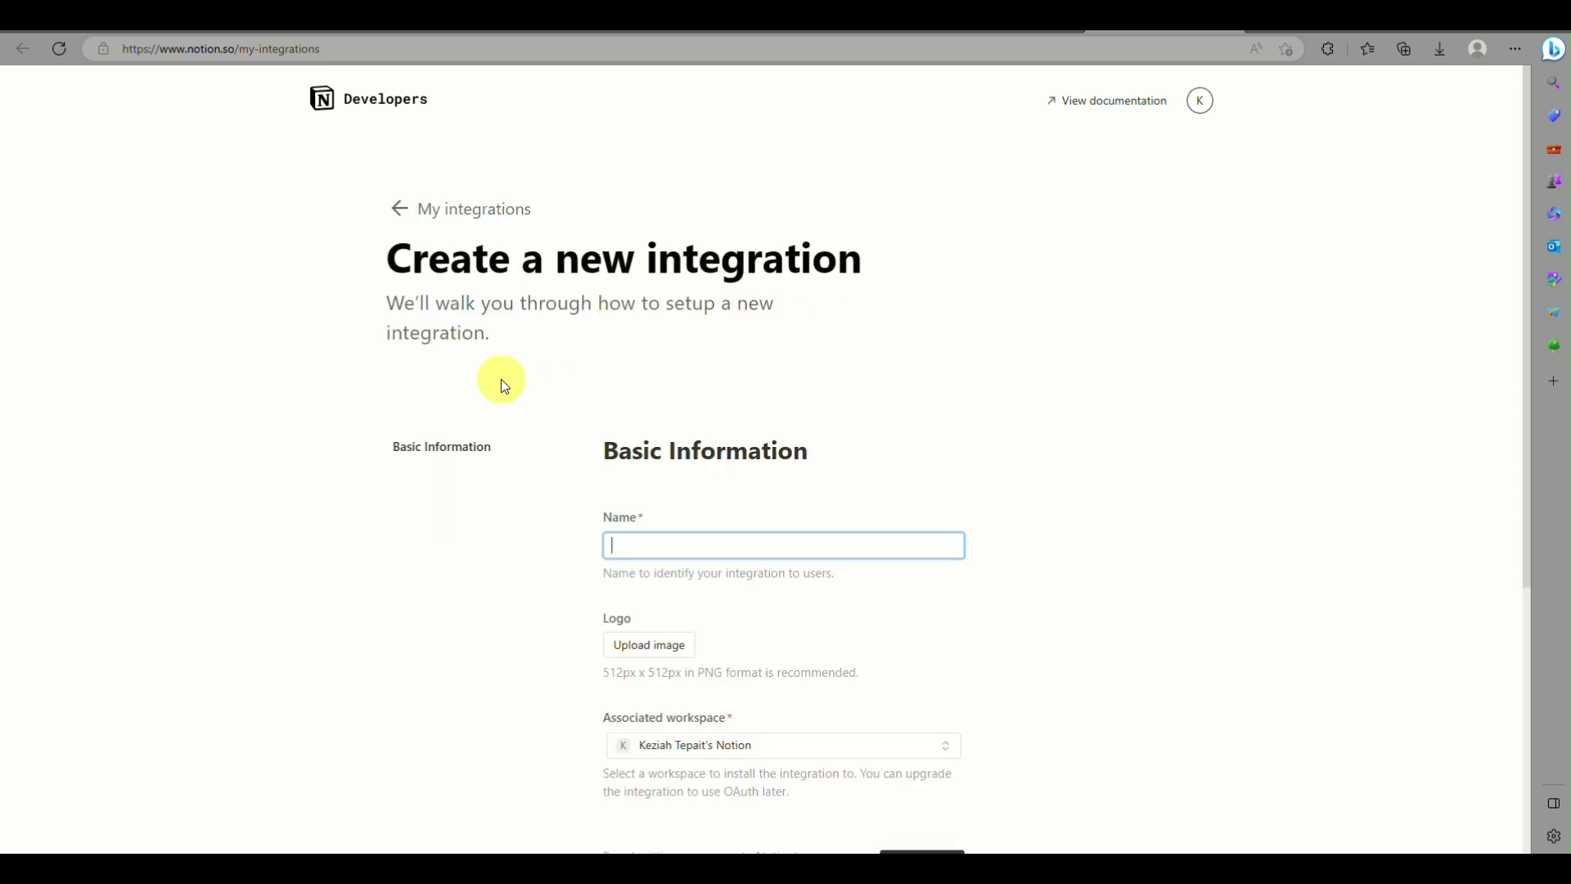
type("no")
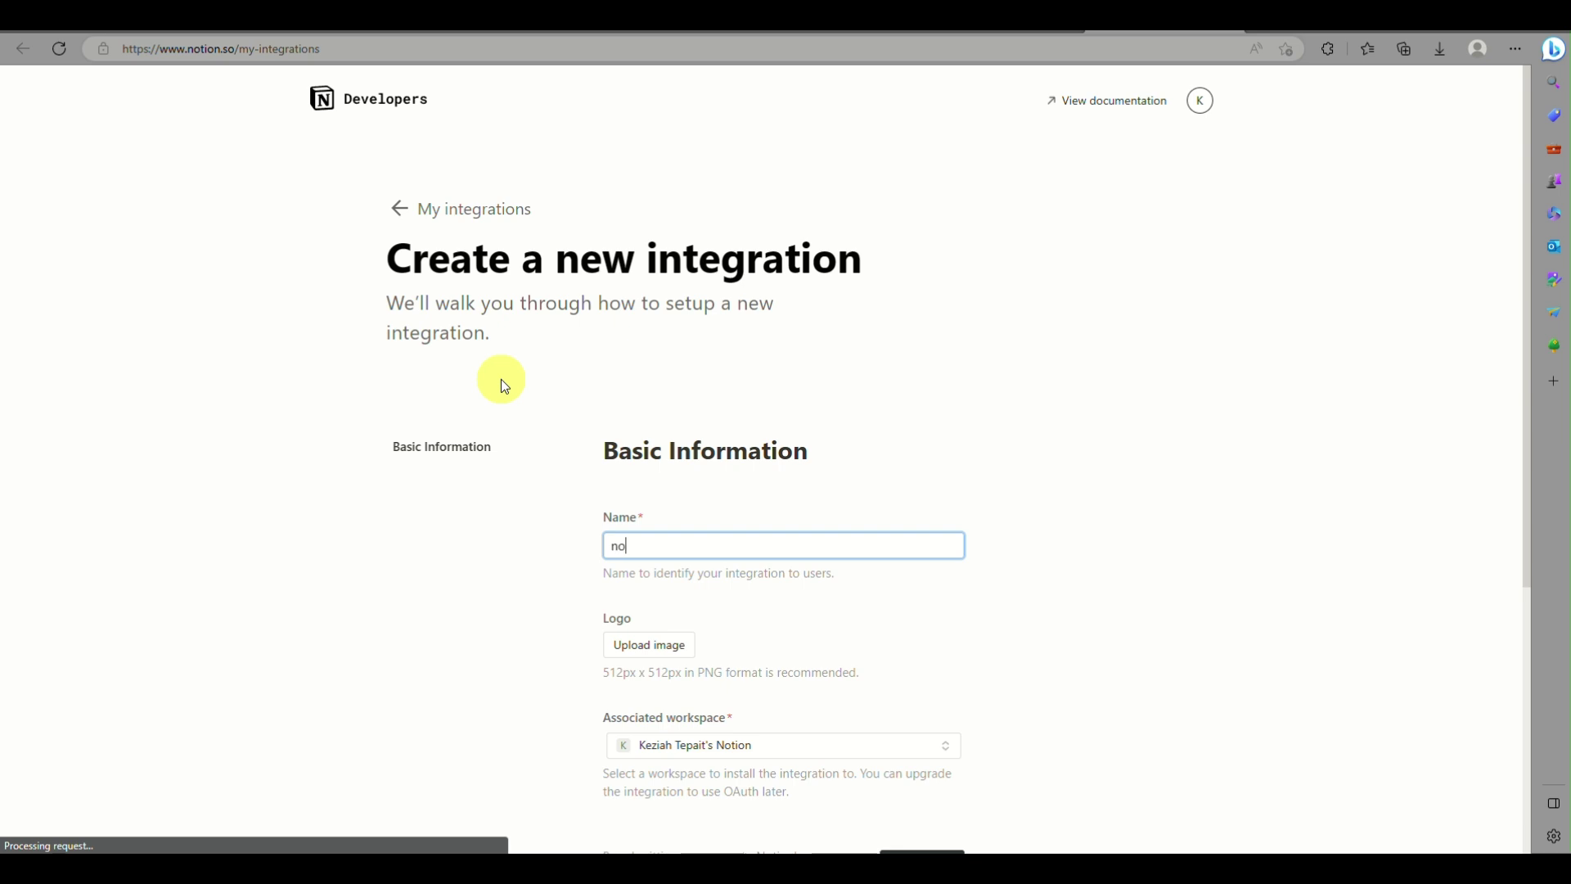
type("tion")
scroll(501, 386, "down", 2)
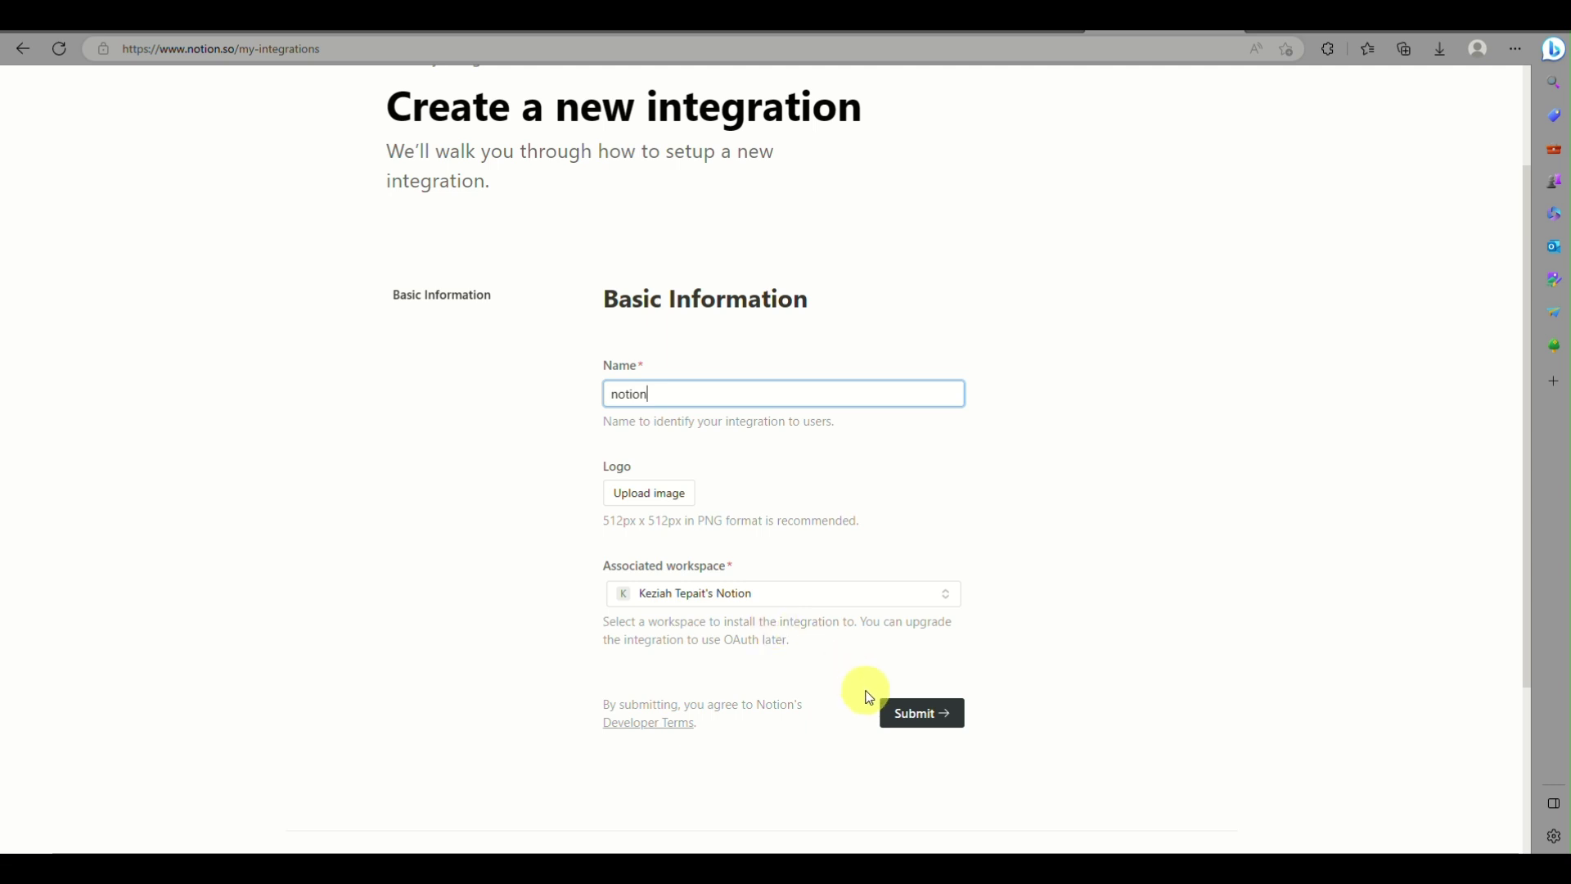
left_click(914, 726)
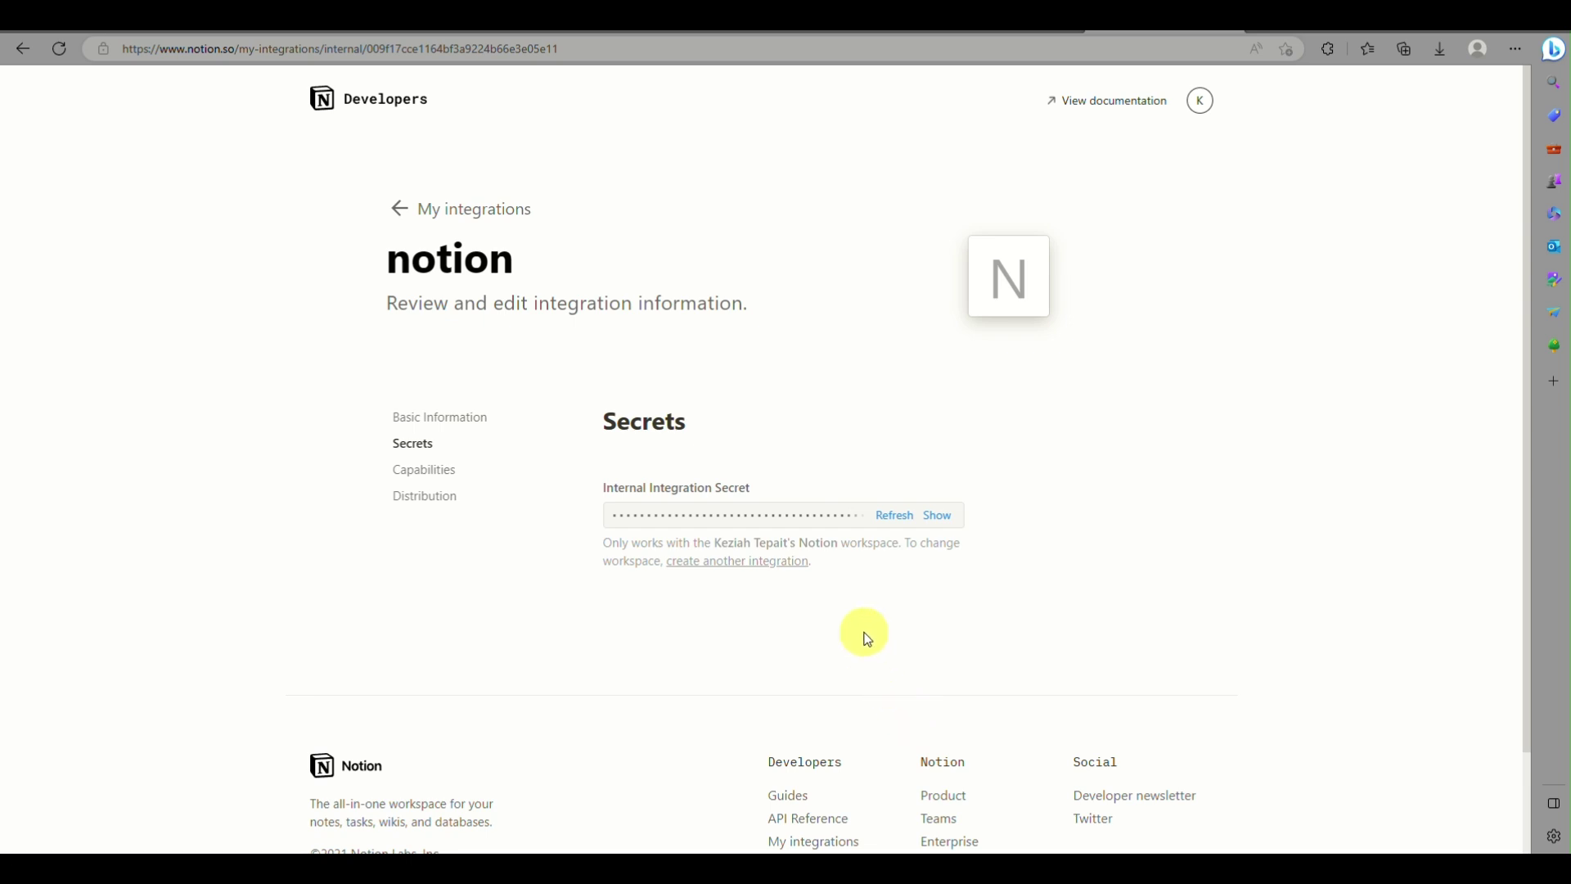
scroll(866, 637, "down", 1)
scroll(866, 636, "up", 1)
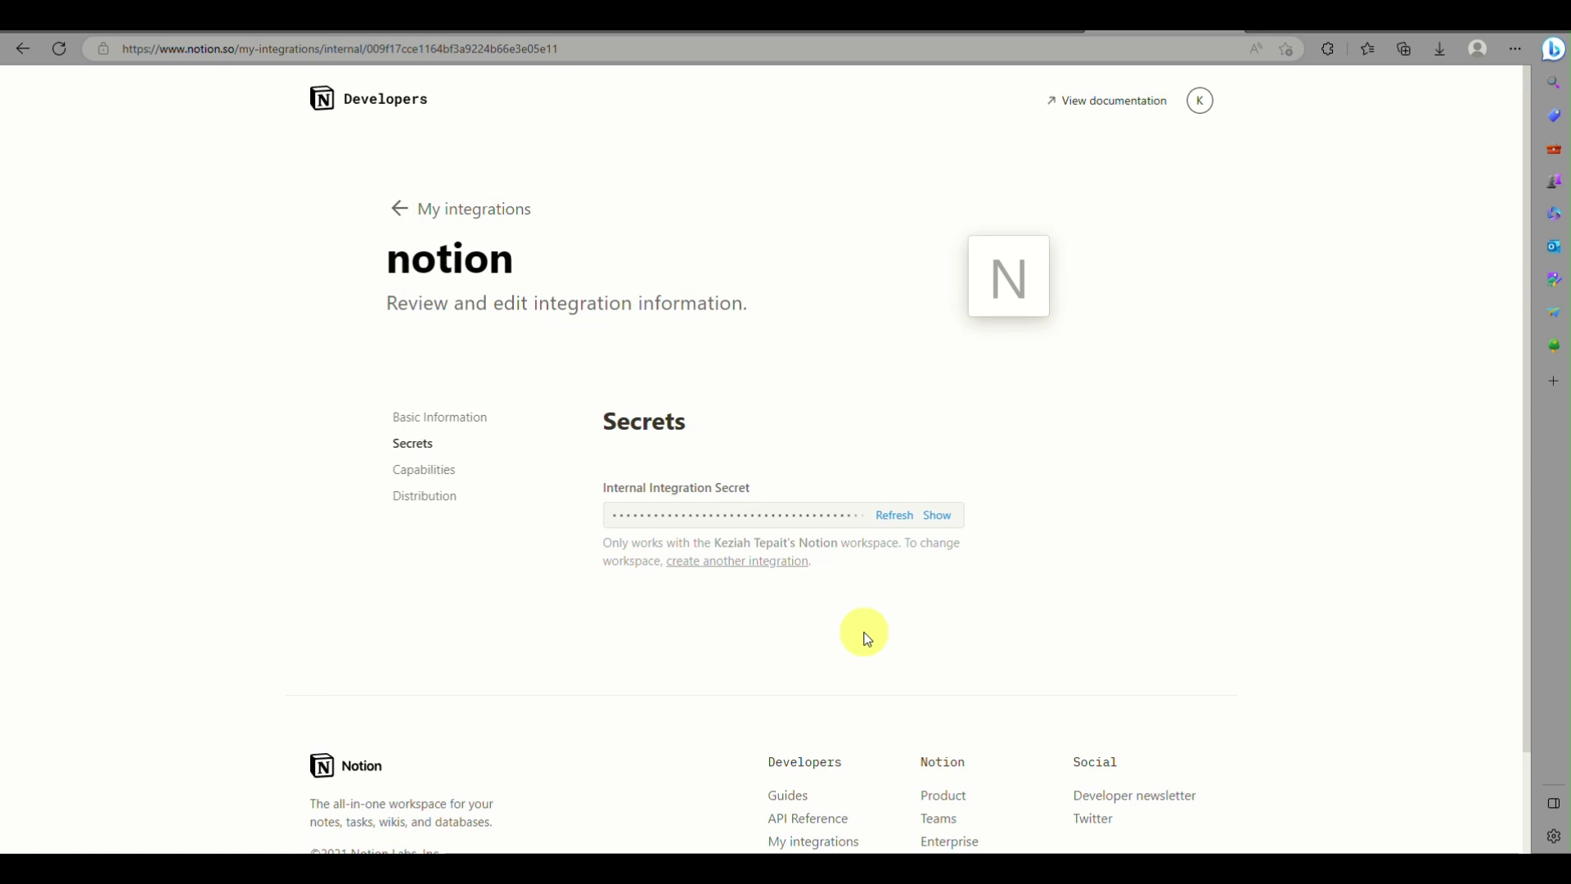
left_click(410, 210)
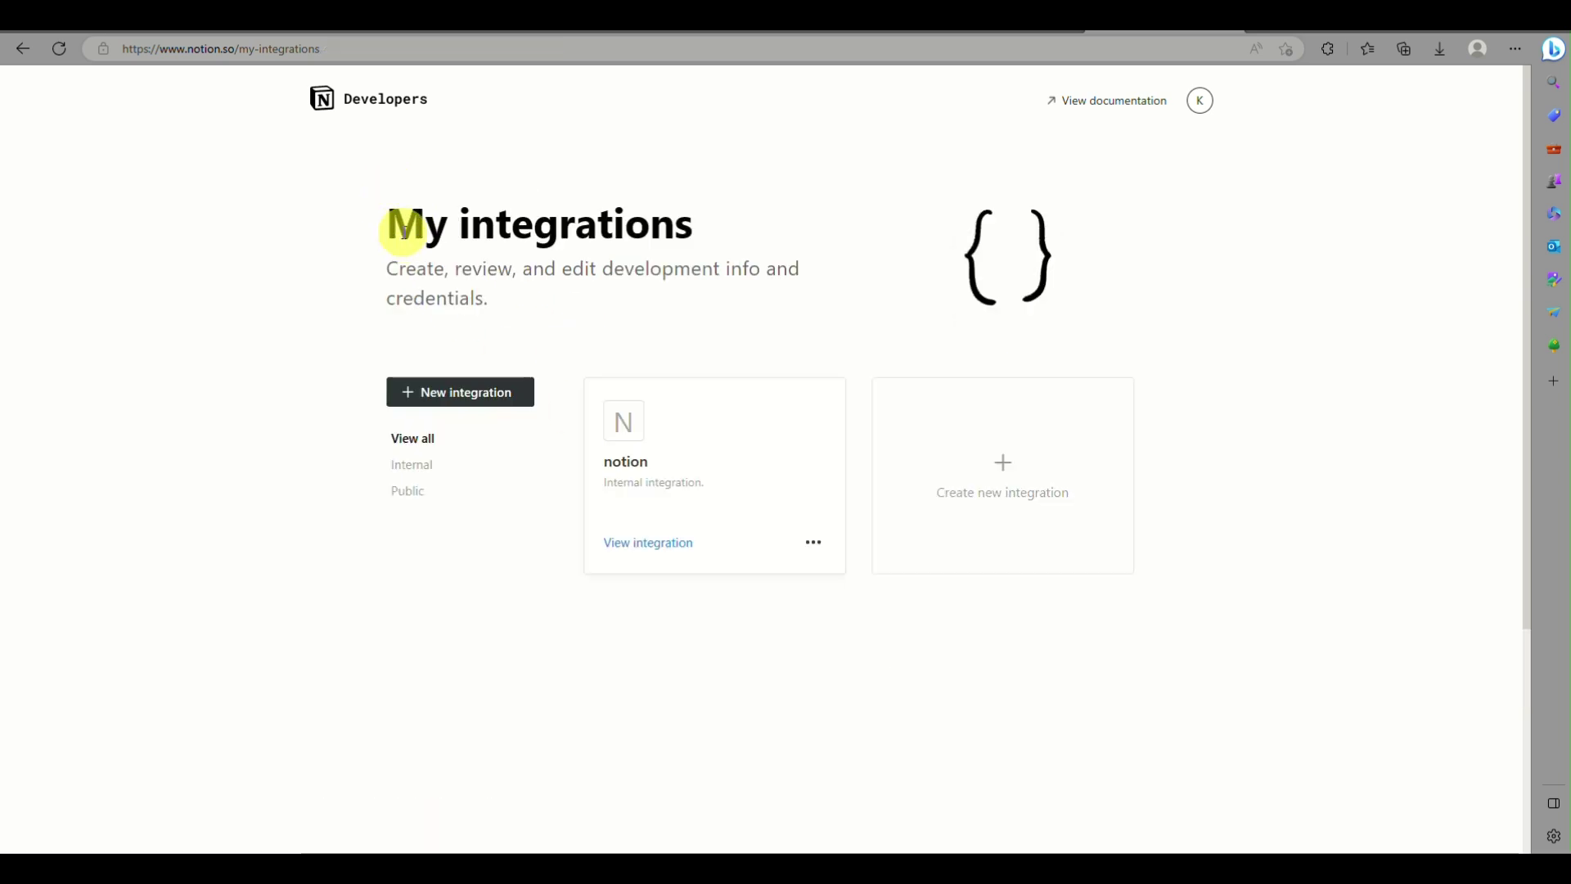
Browse Notion's connections gallery from the workspace's Connections settings and open the Zapier connection among the partner integrations
left_click(1005, 31)
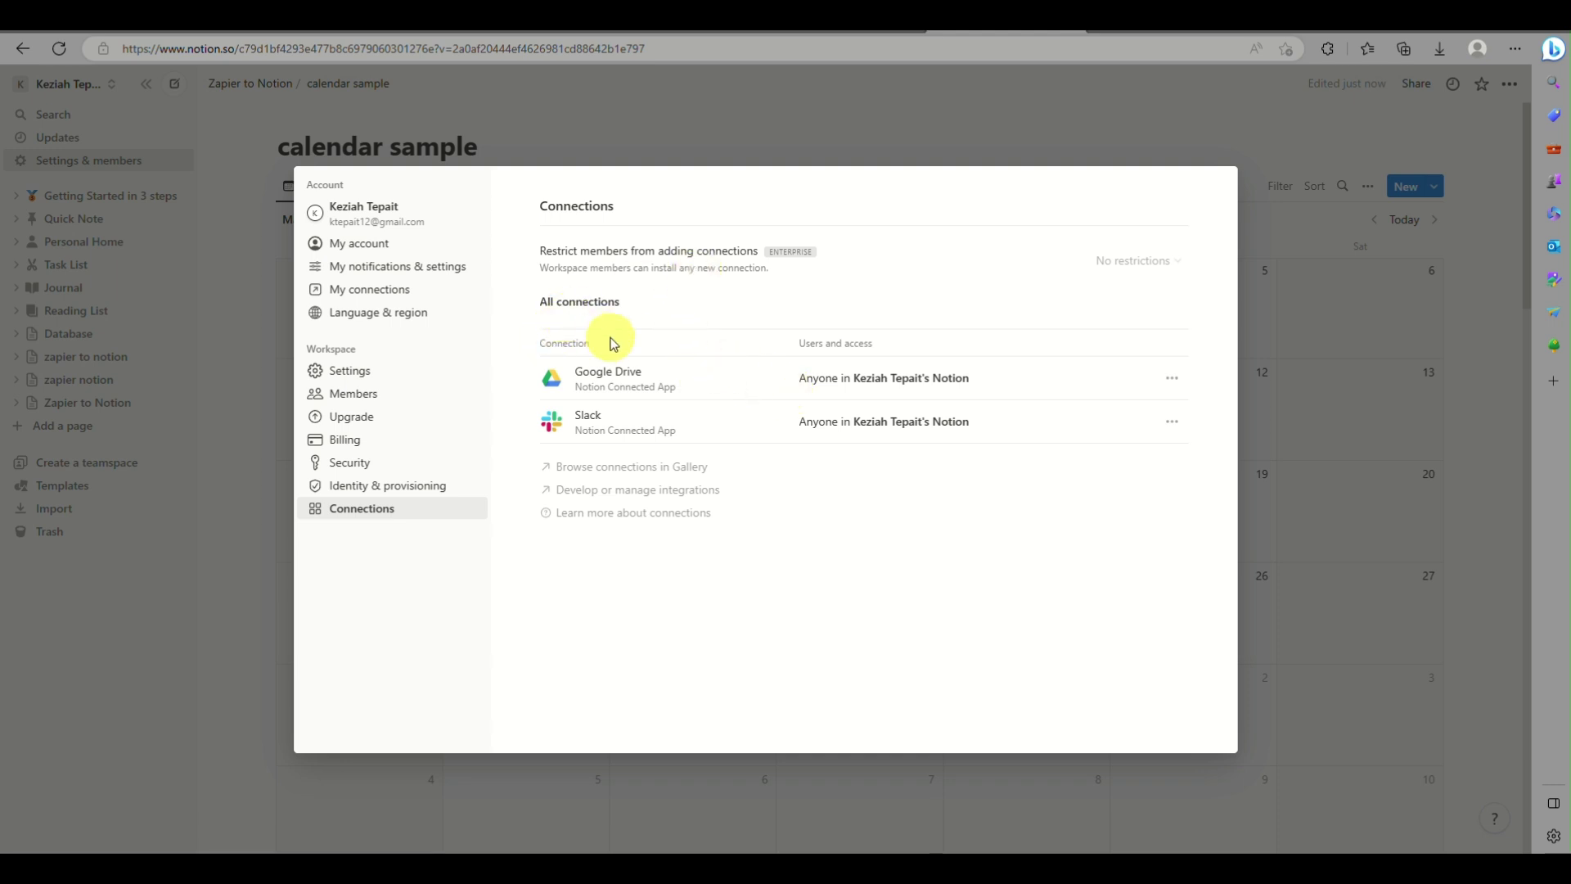
left_click(612, 464)
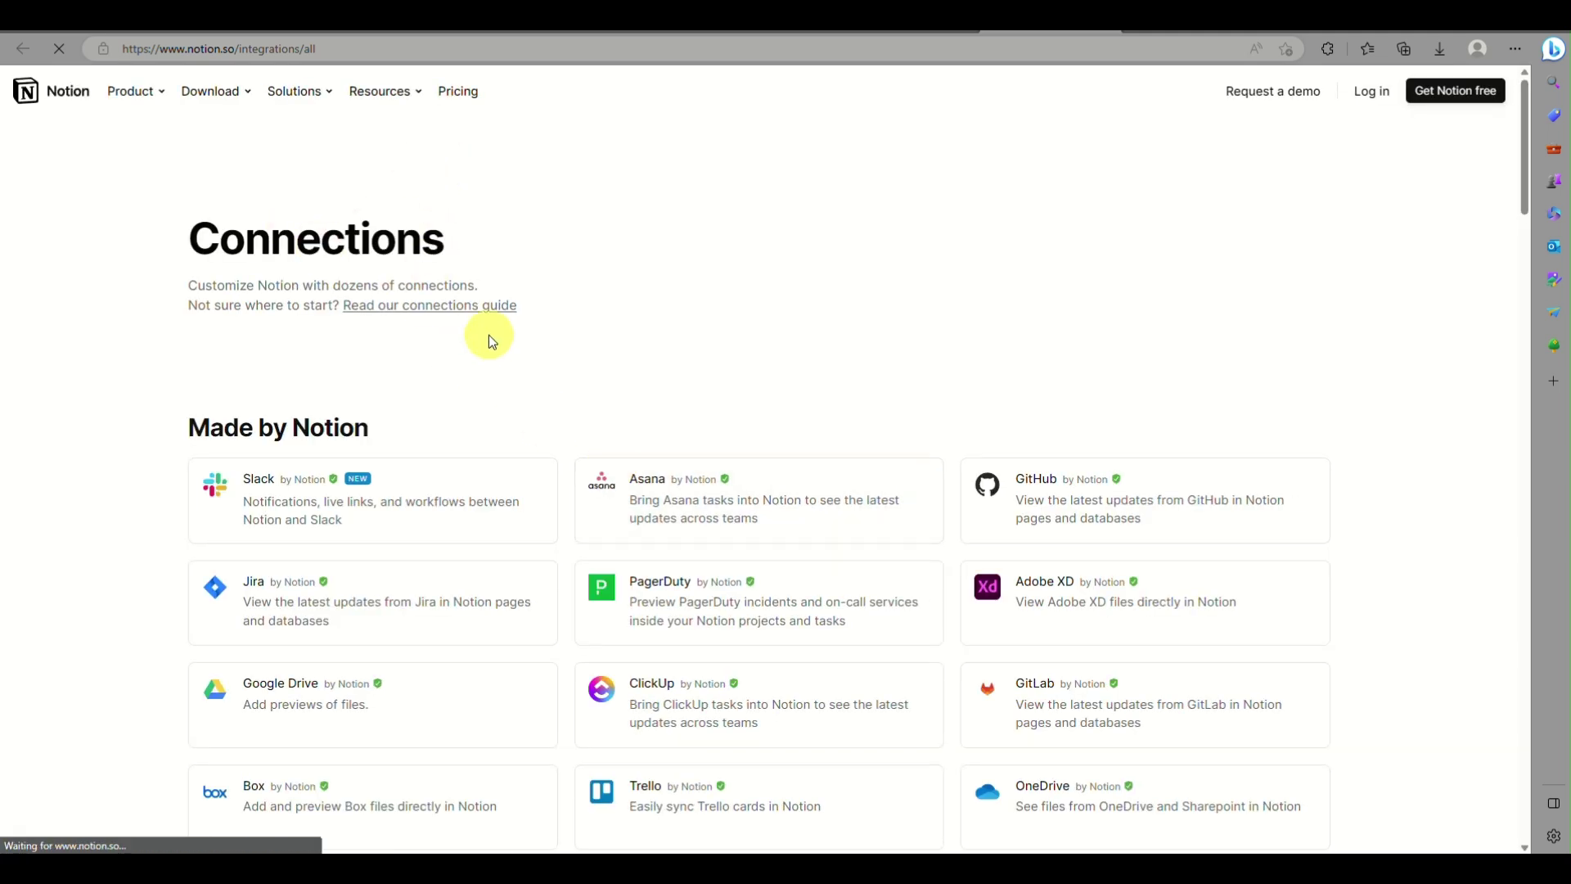
scroll(645, 619, "down", 4)
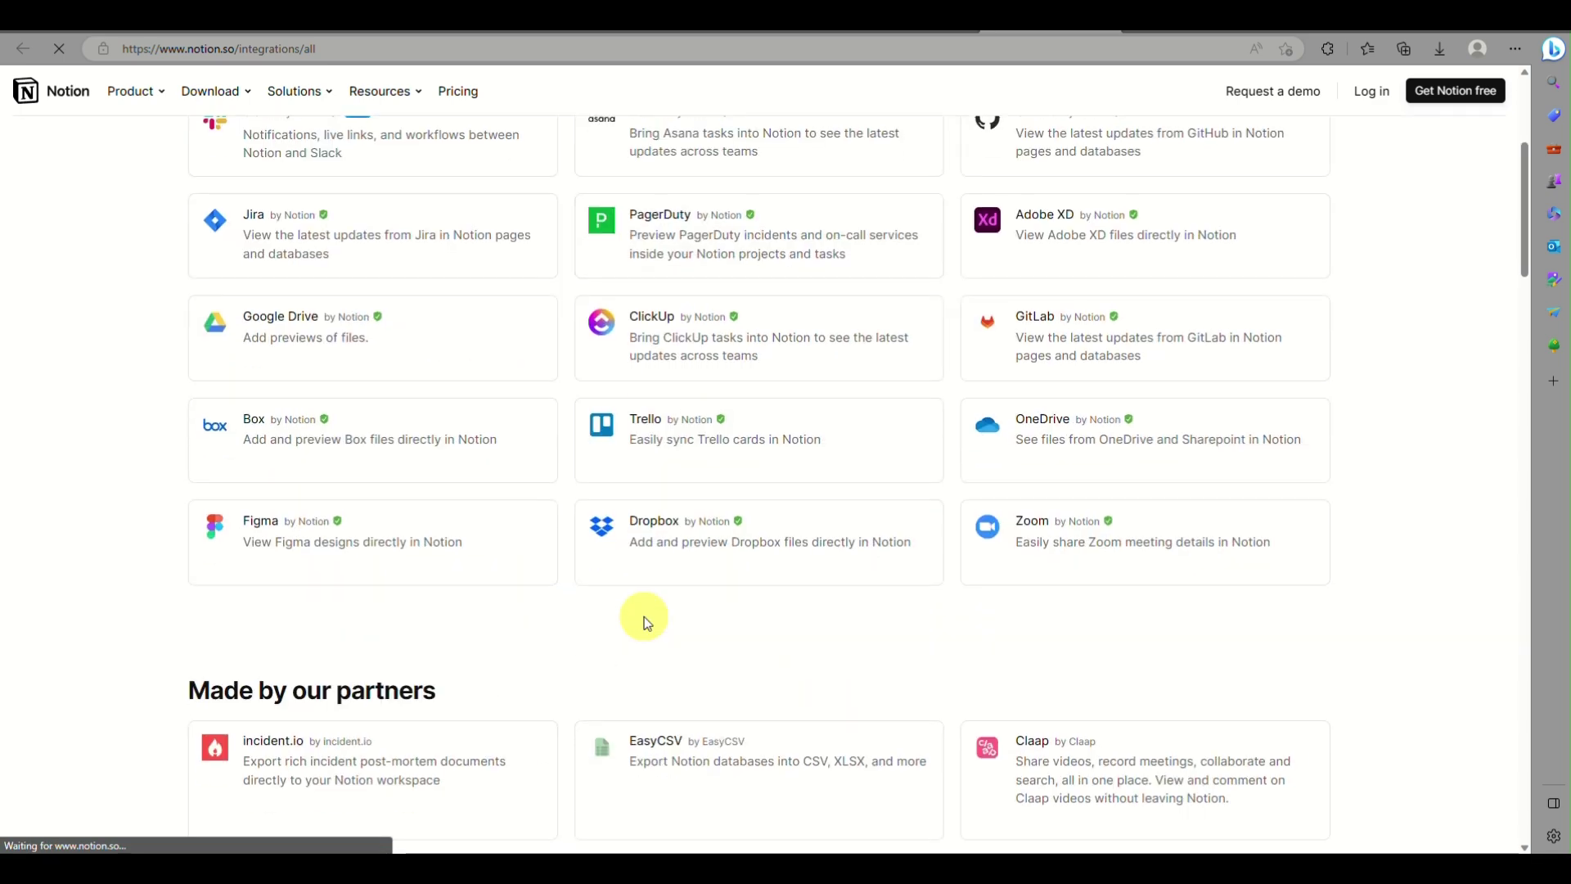
scroll(645, 624, "up", 1)
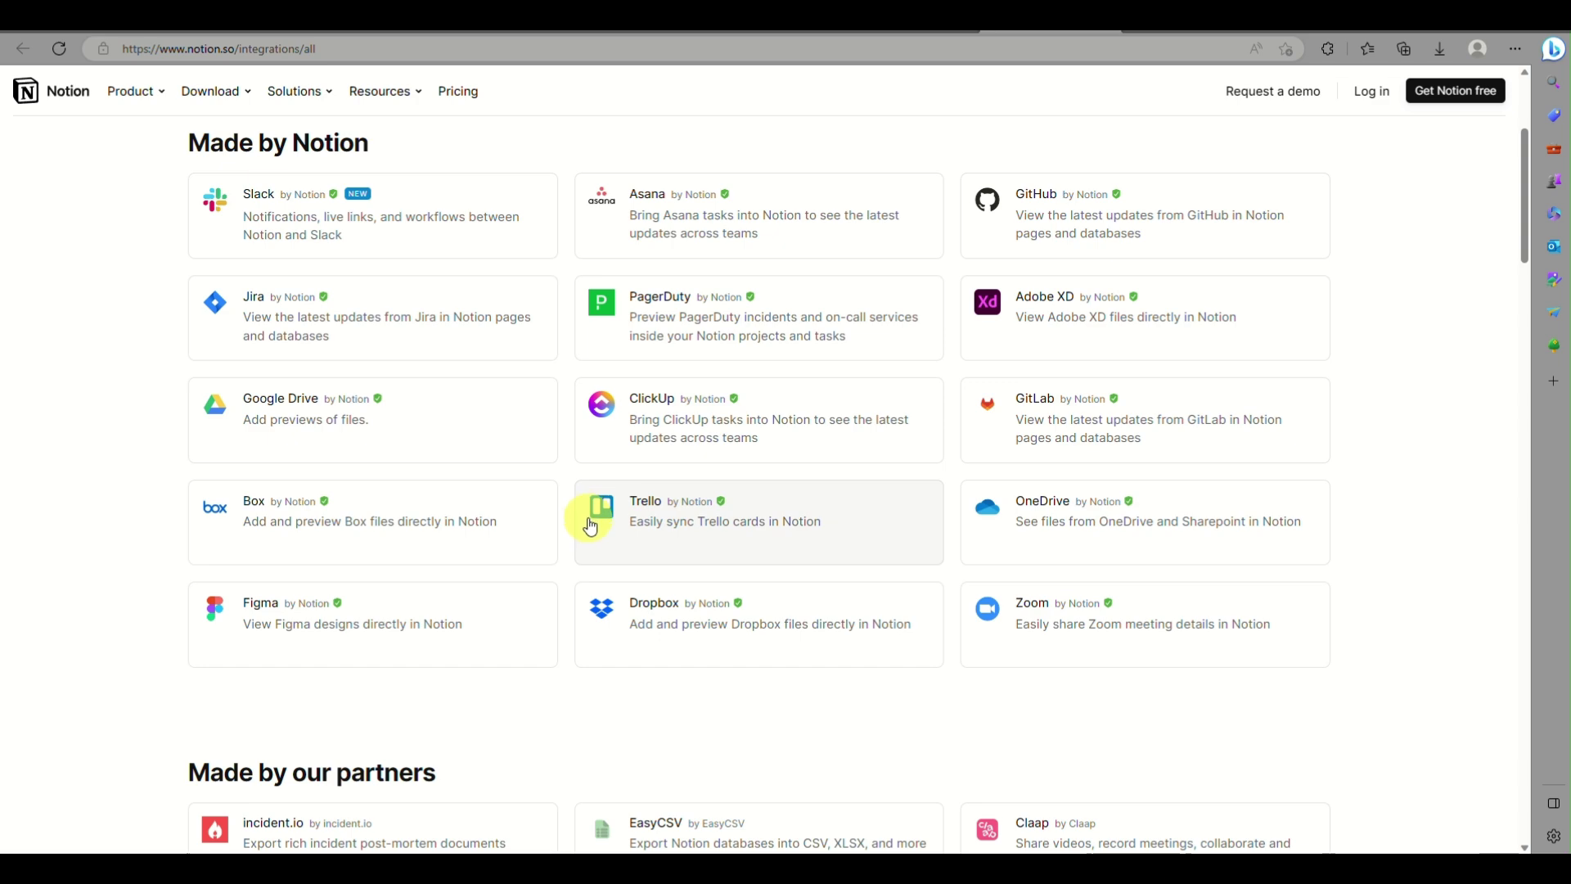
scroll(508, 637, "up", 3)
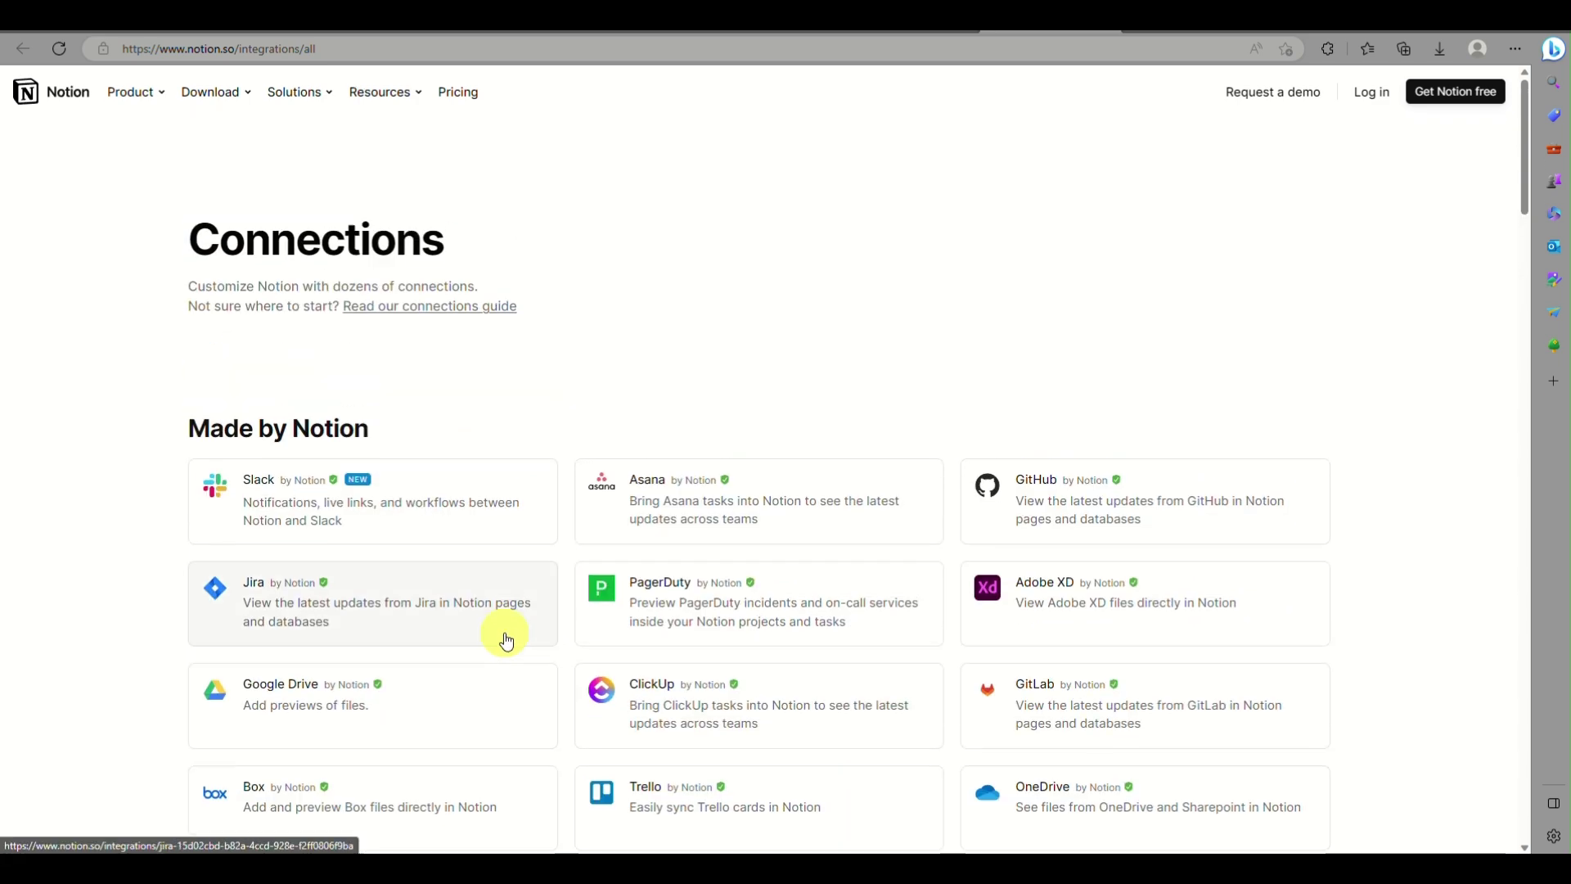
scroll(506, 641, "down", 10)
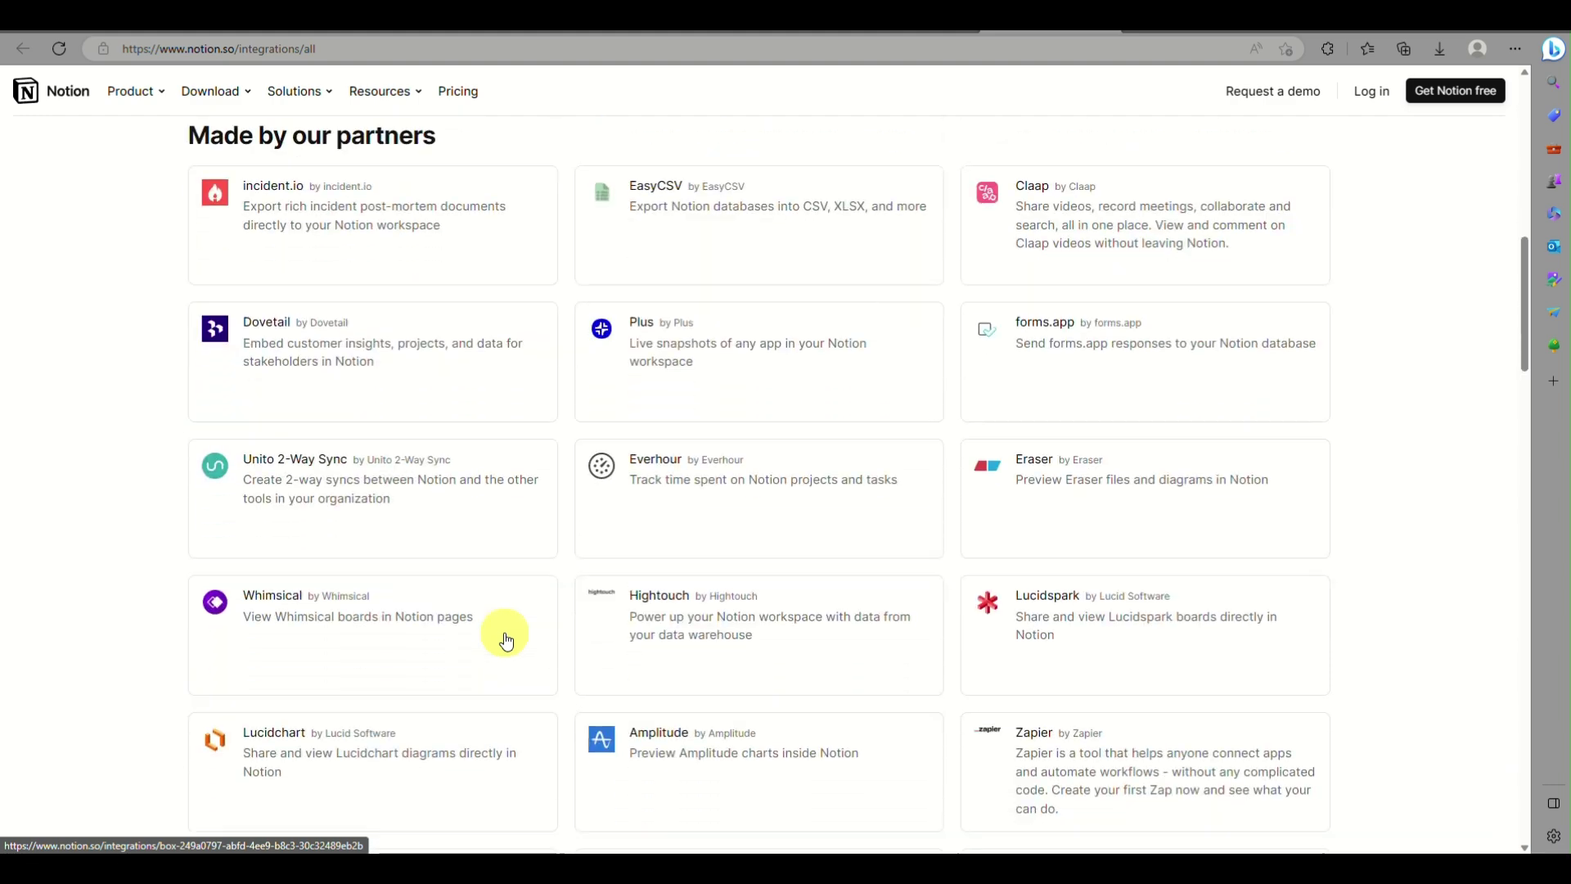
scroll(506, 641, "down", 8)
scroll(502, 635, "up", 3)
left_click(1045, 254)
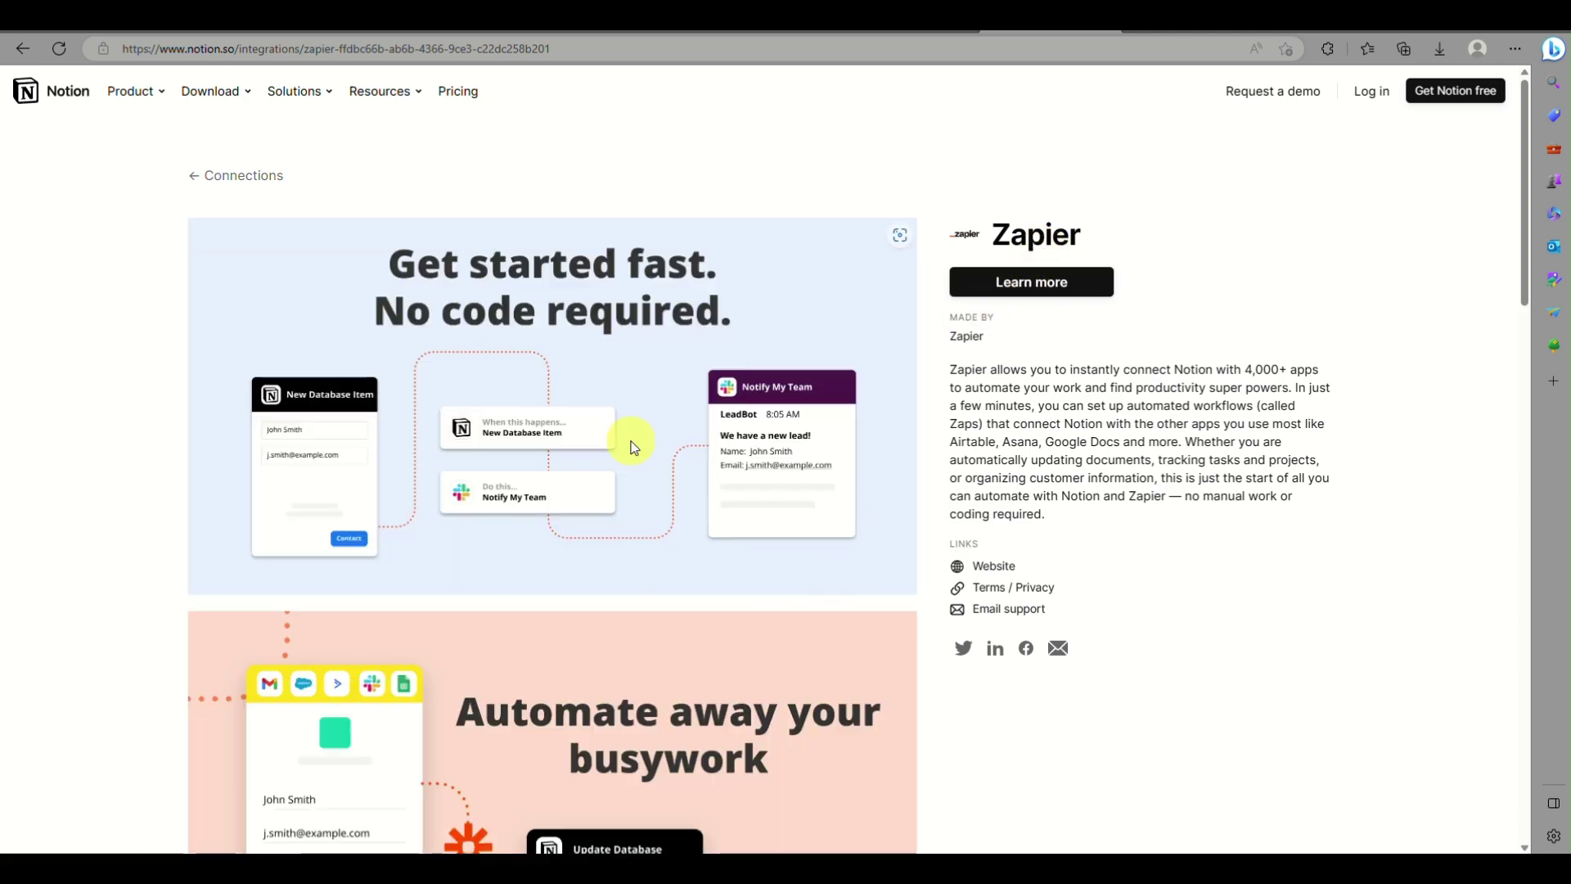
Read through the Zapier connection's gallery page and open its further information on the Zapier site
scroll(838, 473, "down", 15)
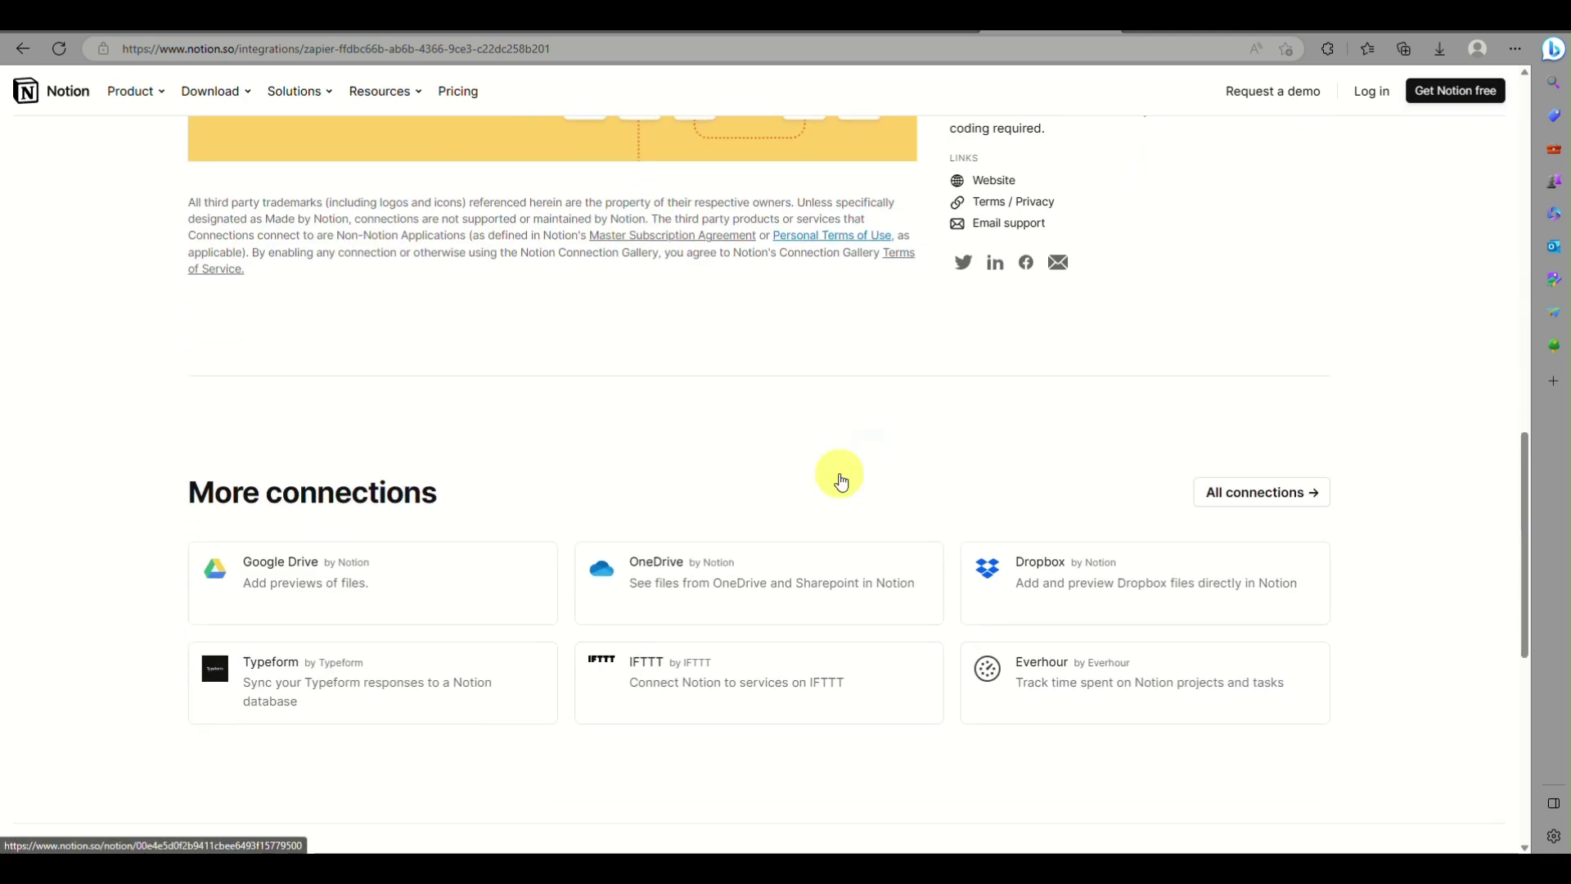
scroll(842, 481, "down", 2)
scroll(842, 481, "up", 17)
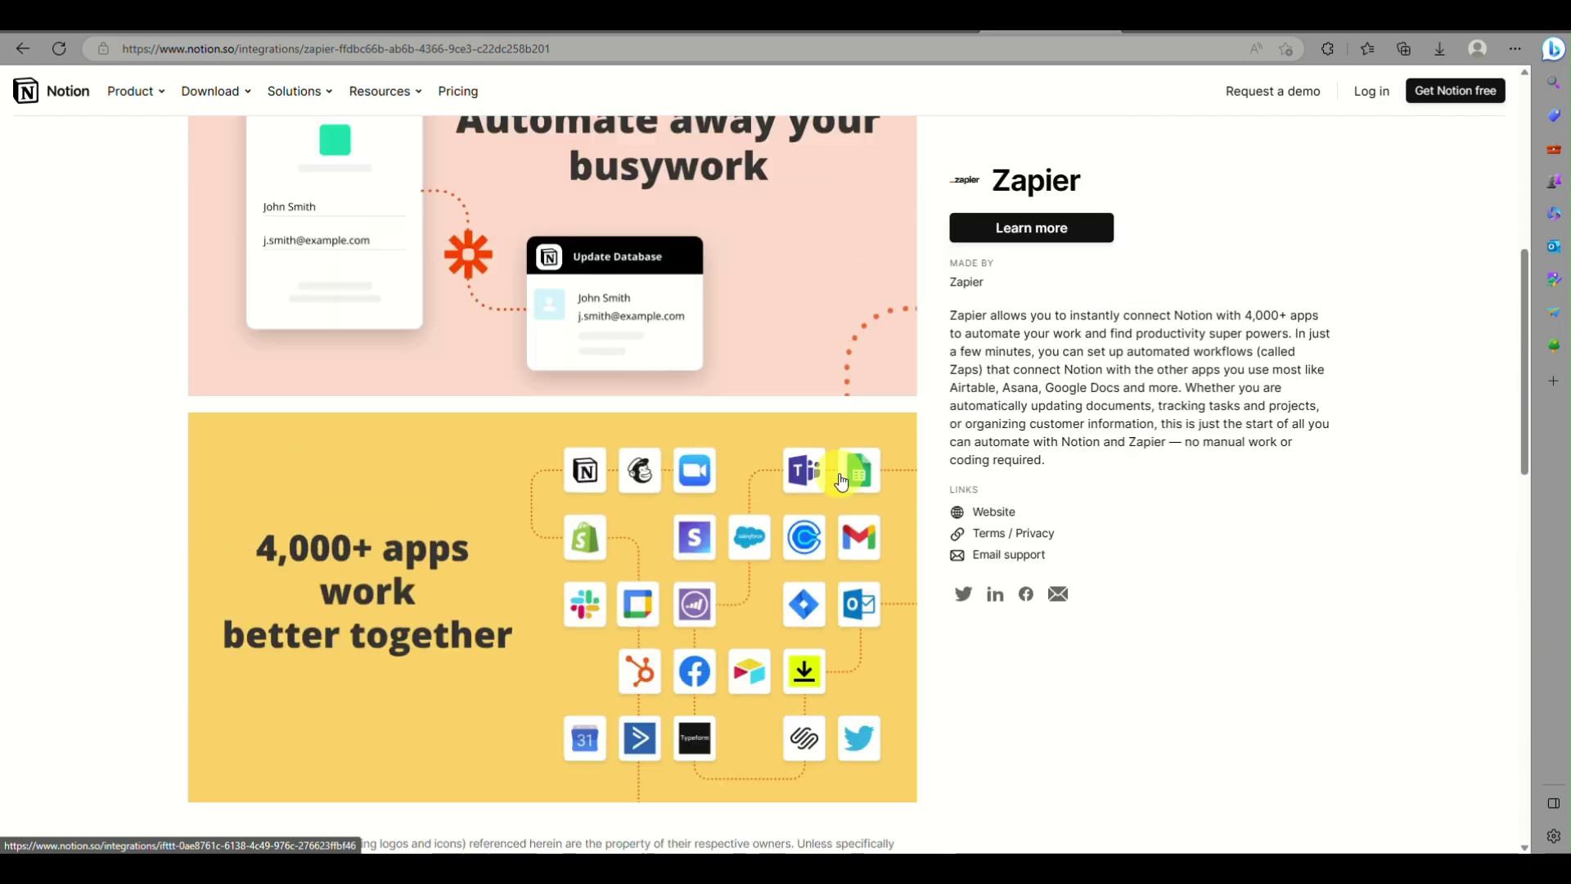
scroll(842, 481, "down", 1)
left_click(1043, 288)
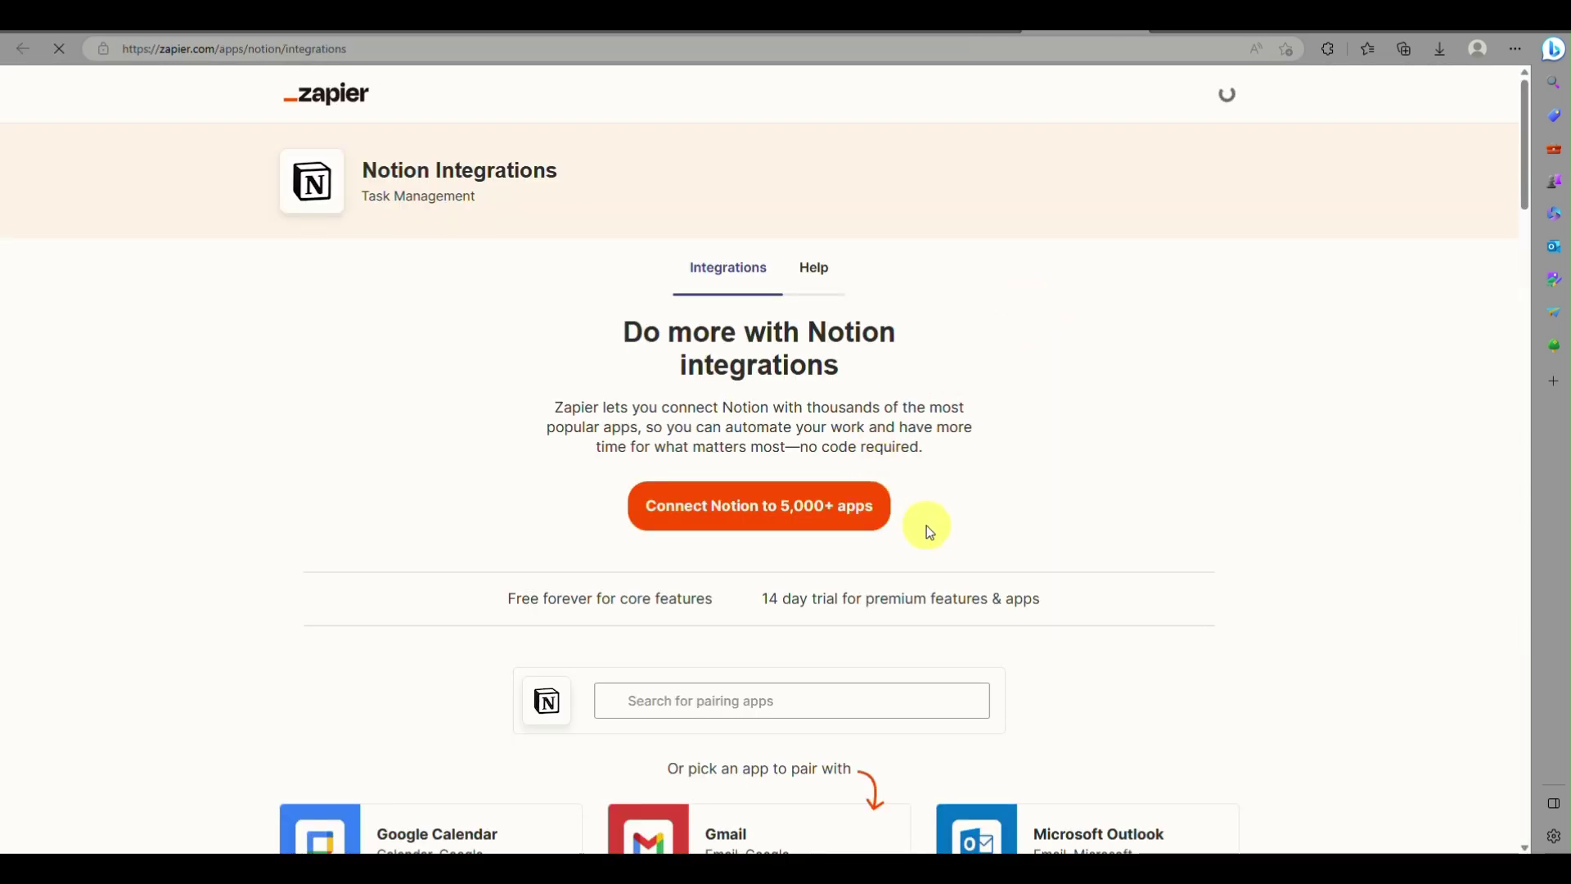
Examine the pairing apps, templates and supported triggers and actions on Zapier's Notion Integrations page
scroll(950, 568, "down", 3)
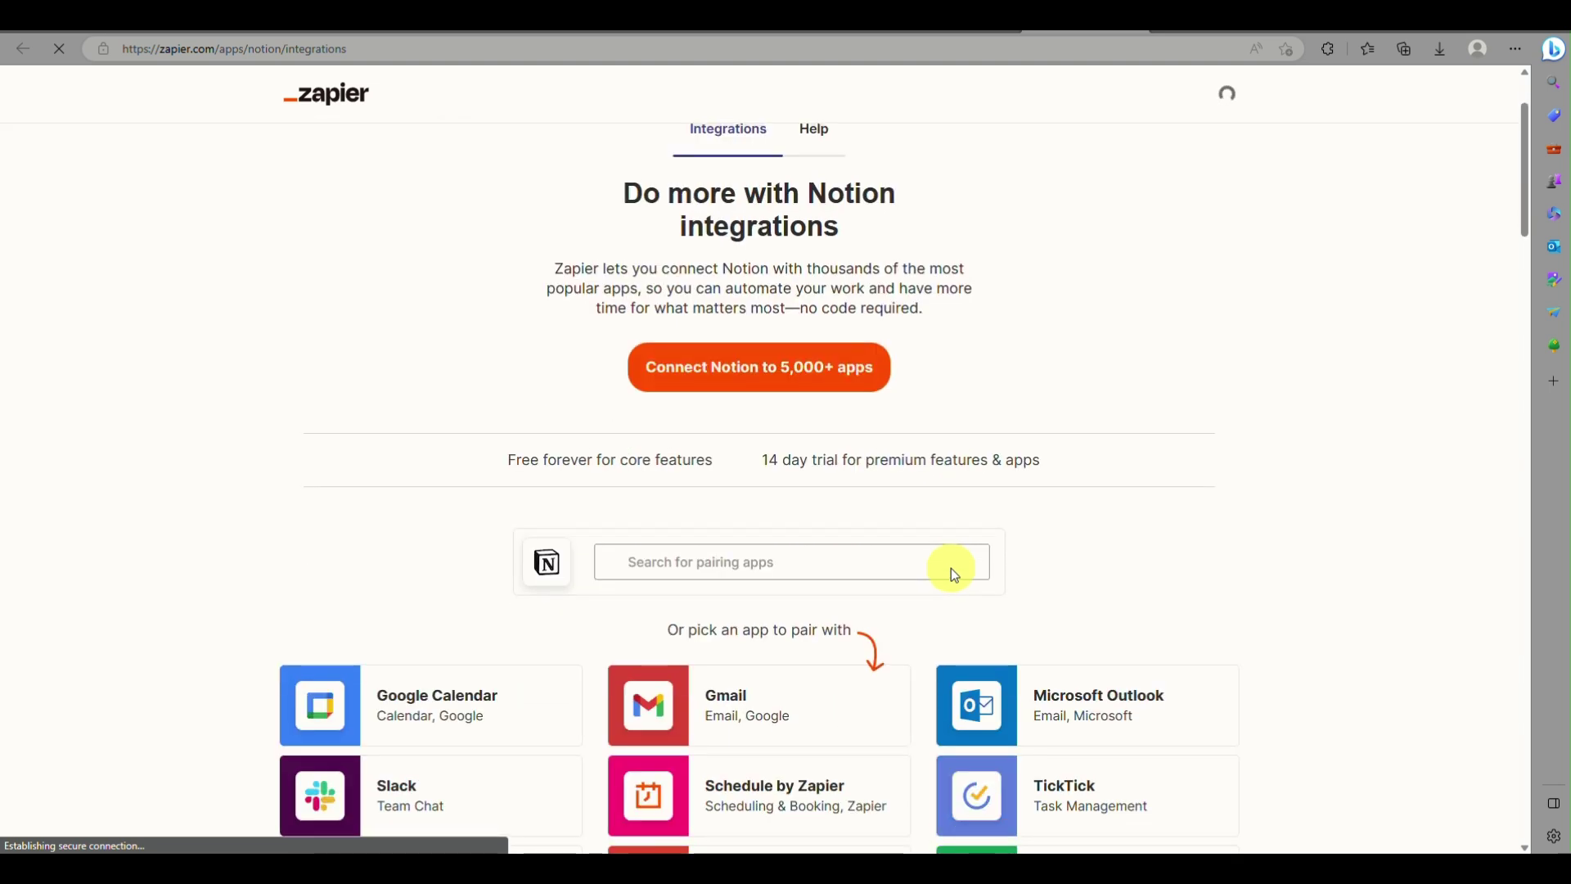
scroll(951, 568, "up", 2)
scroll(951, 568, "up", 1)
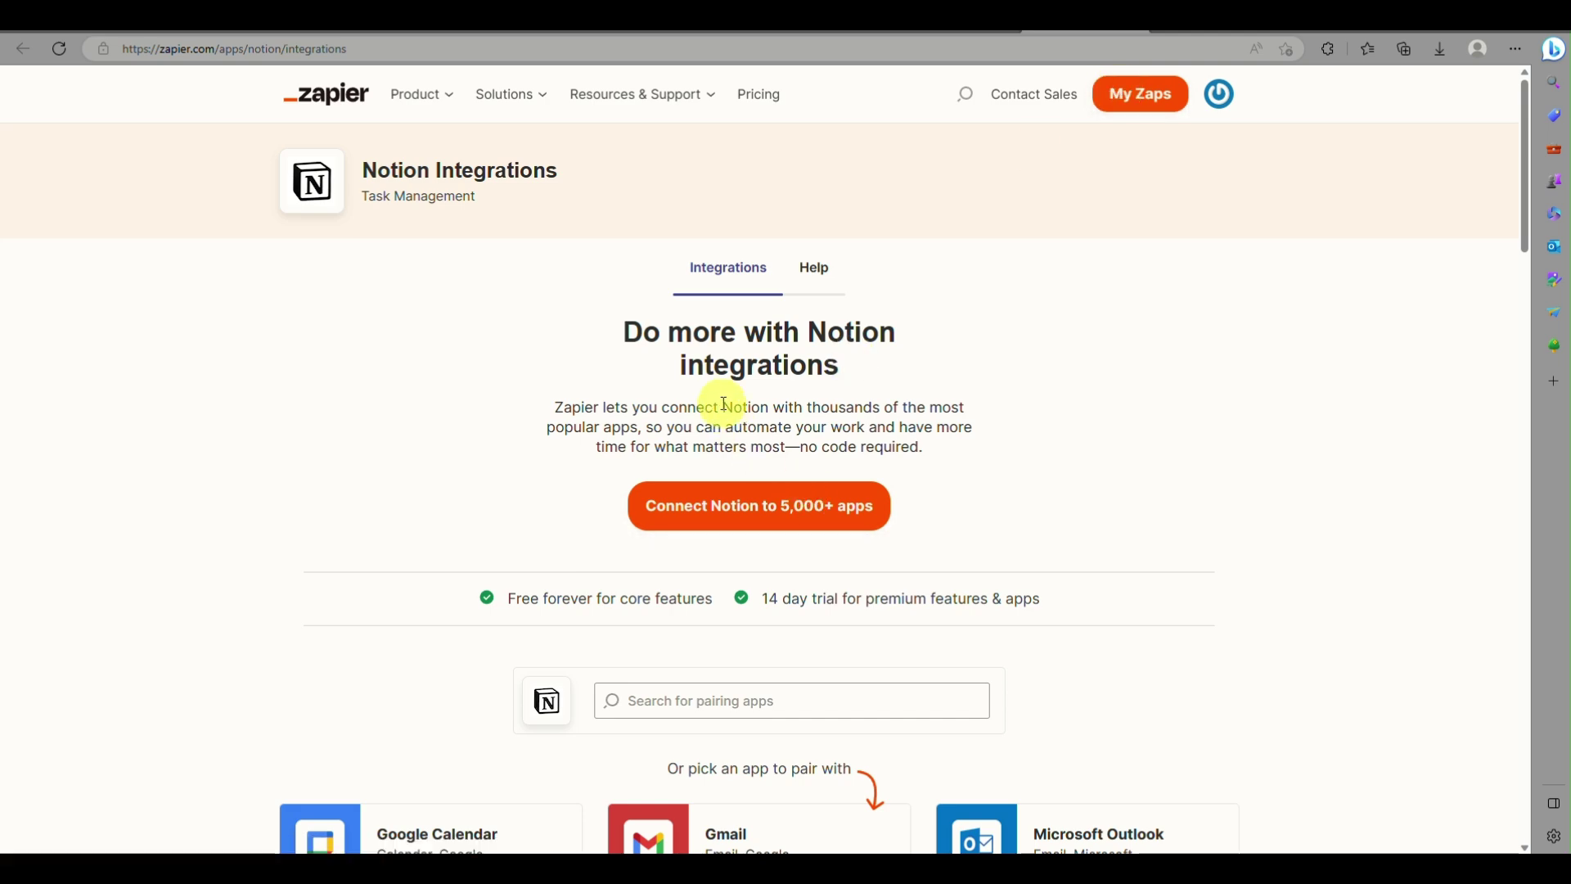
scroll(723, 404, "down", 10)
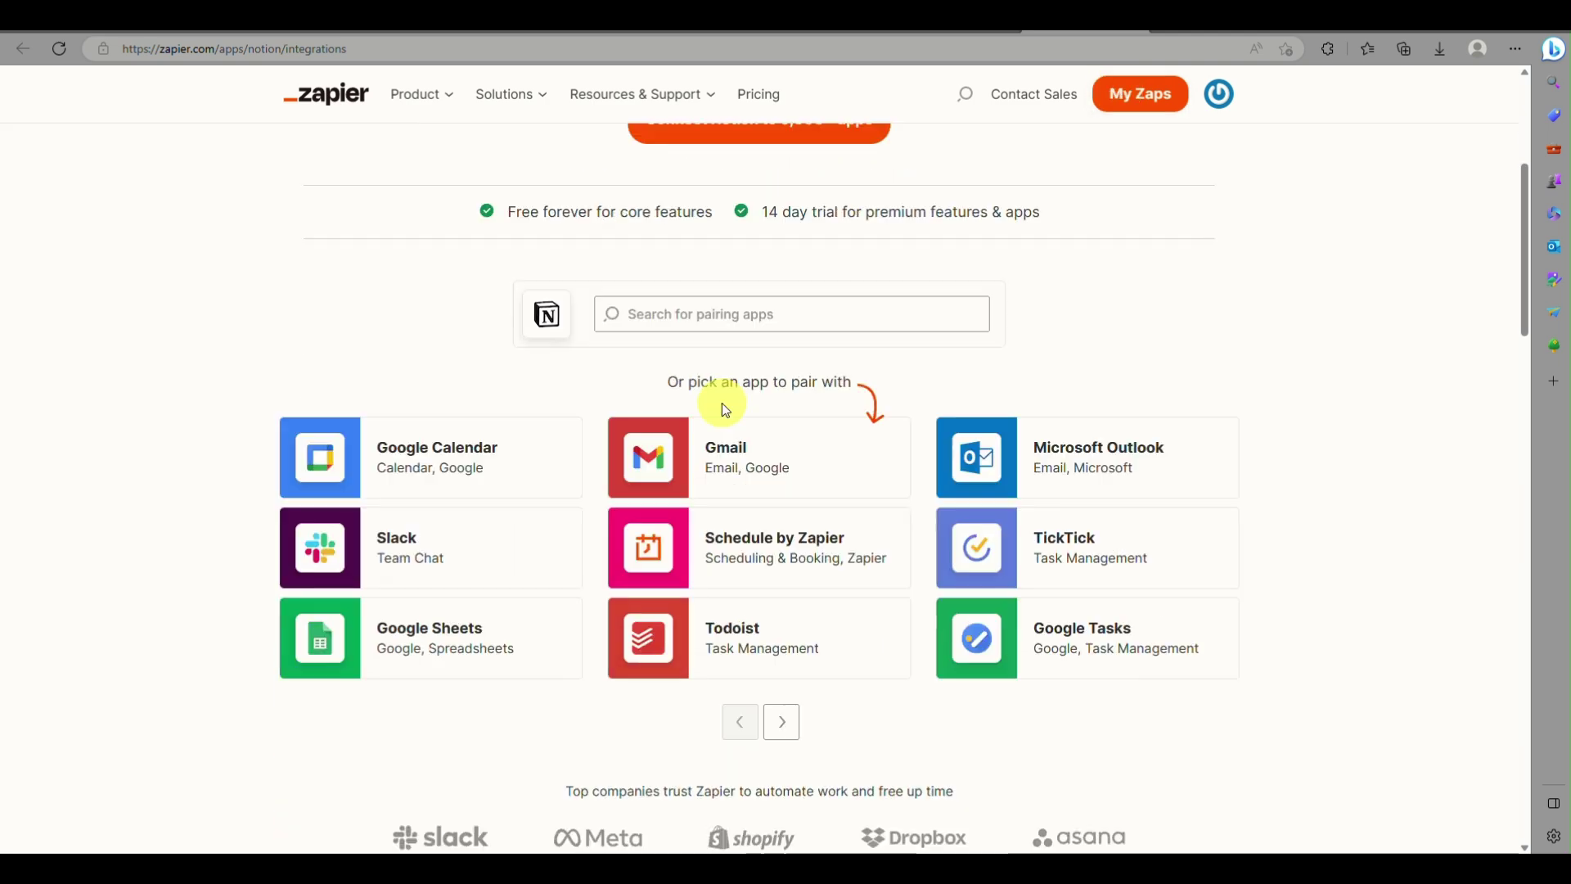
scroll(723, 404, "down", 5)
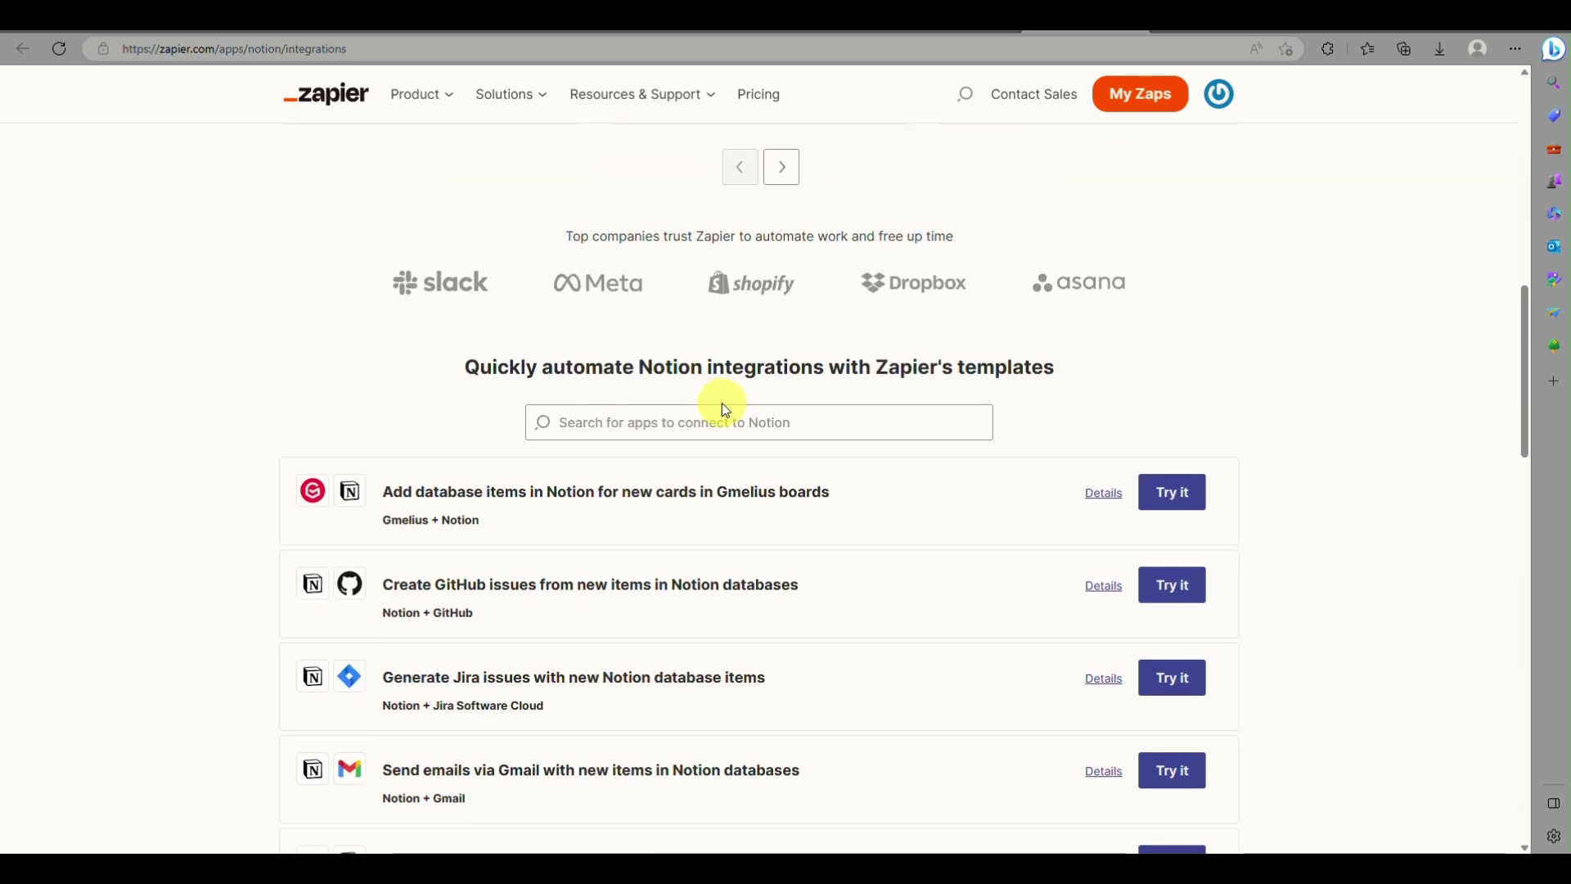
scroll(722, 402, "down", 2)
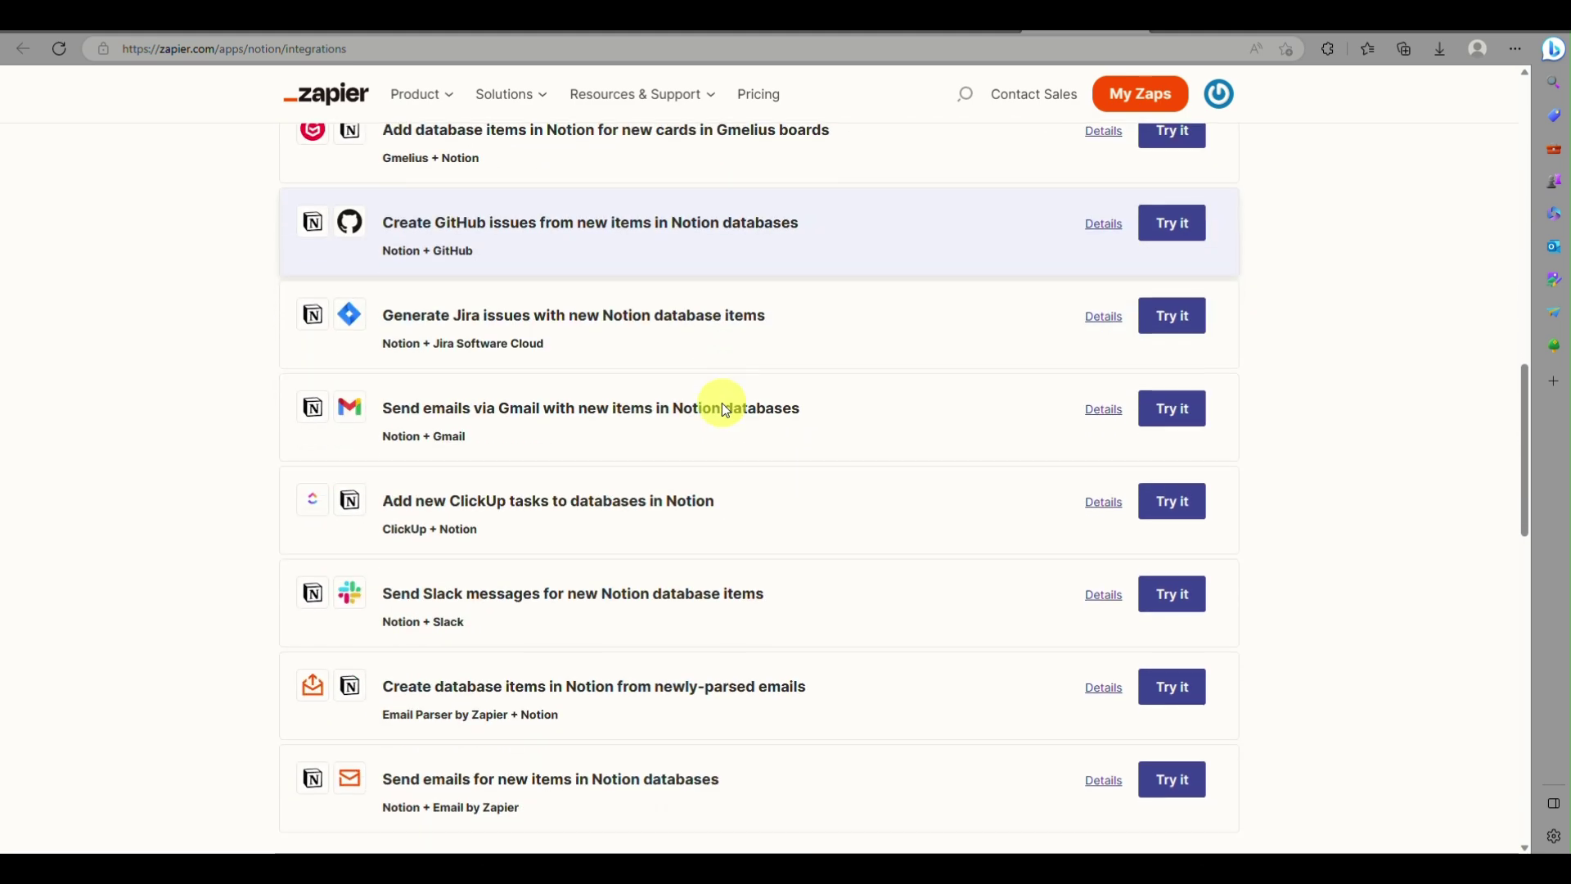
scroll(642, 669, "down", 1)
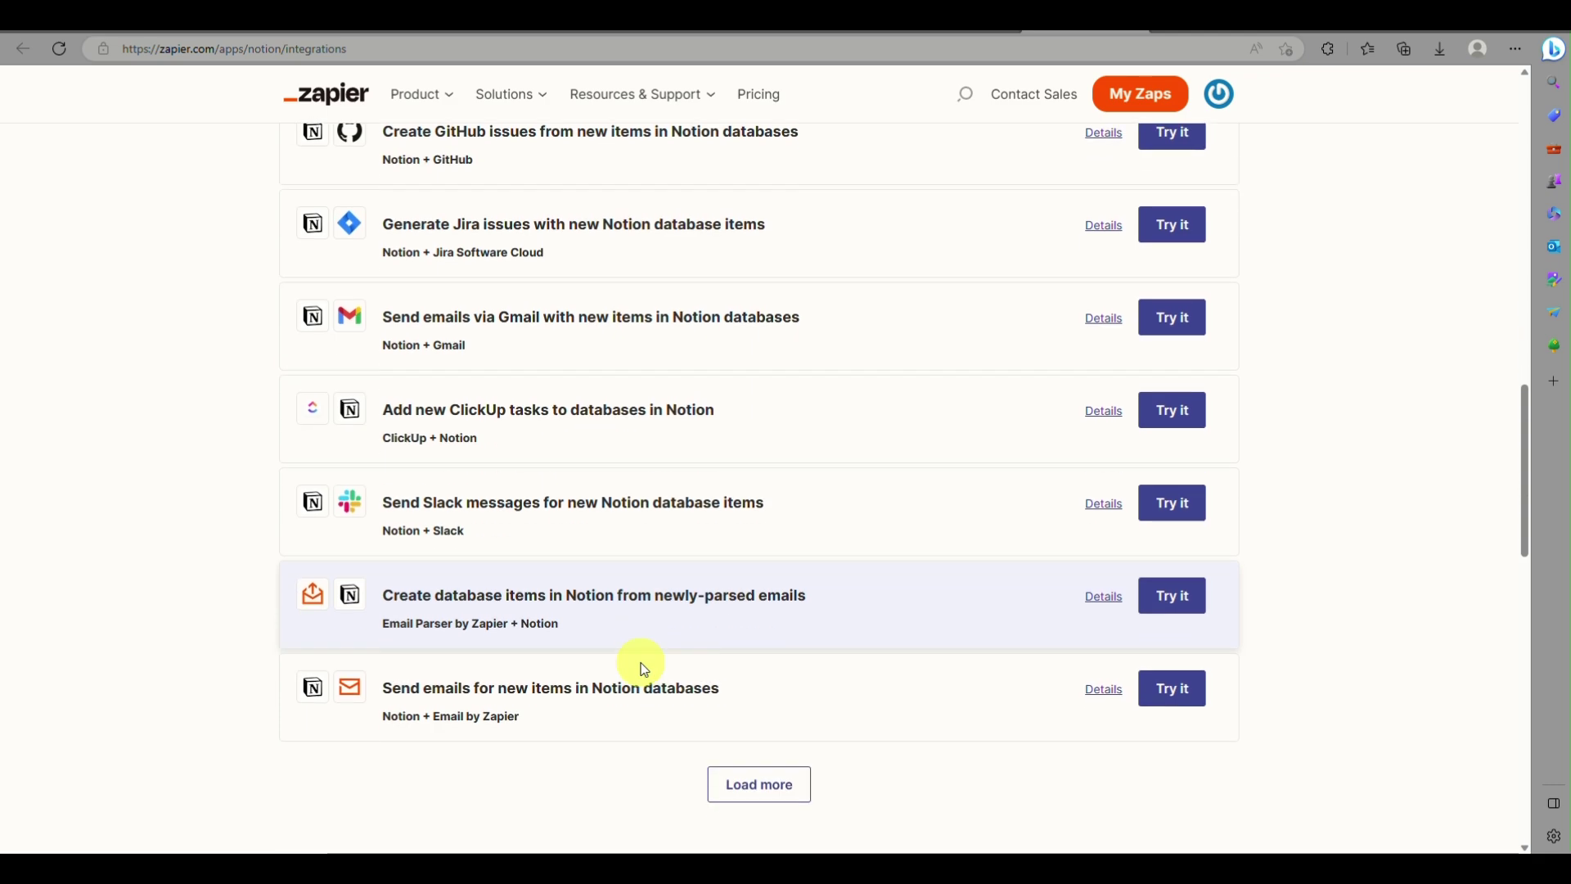
scroll(643, 668, "up", 2)
scroll(643, 668, "down", 6)
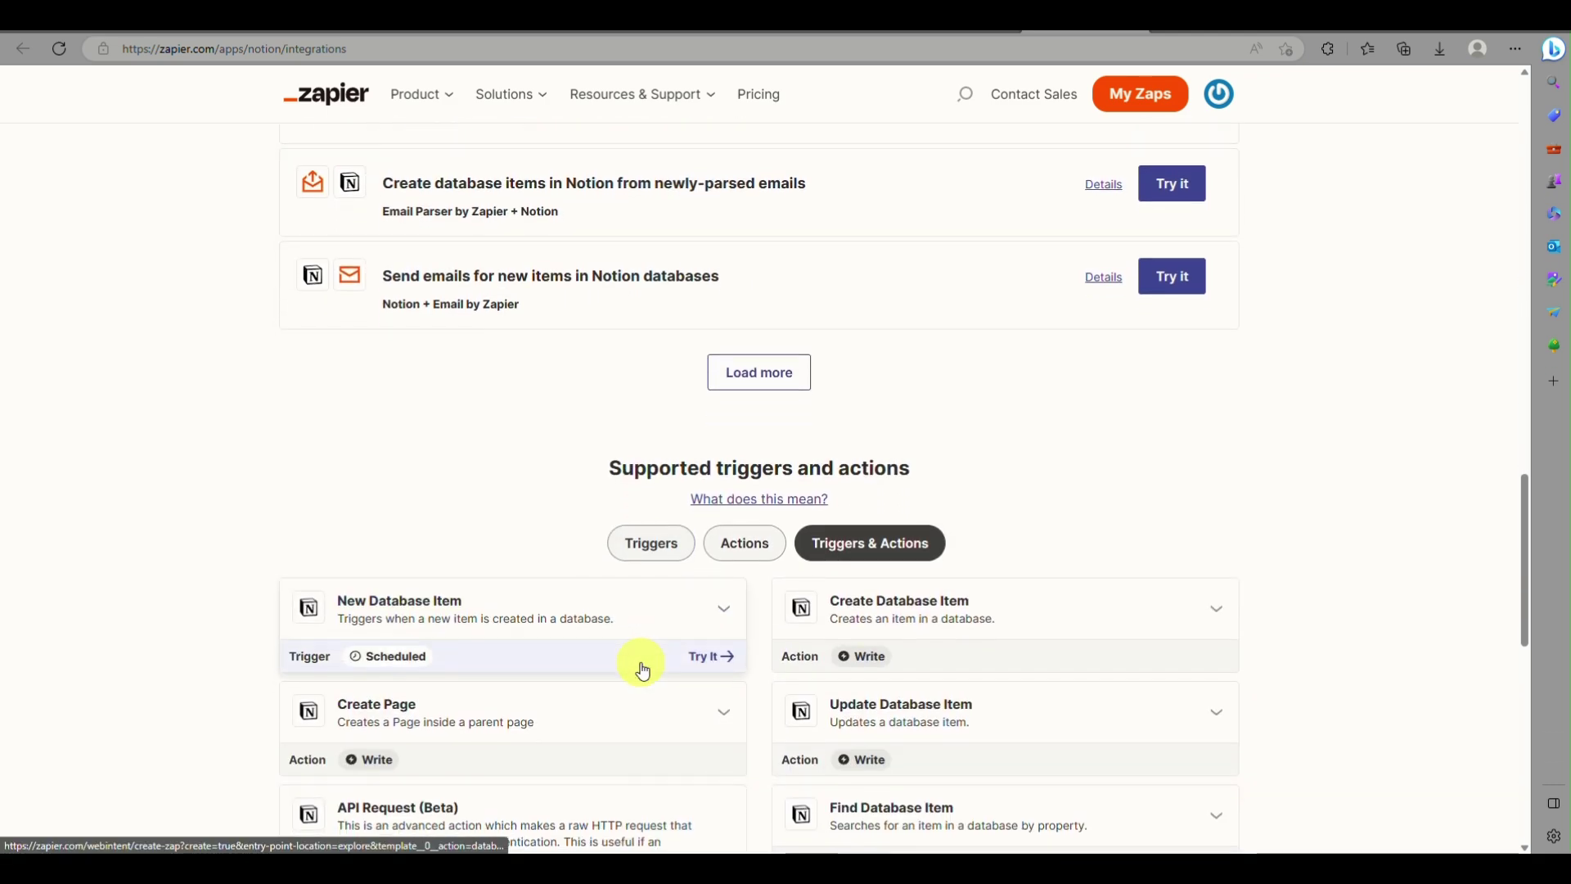
scroll(643, 668, "down", 1)
scroll(642, 668, "up", 10)
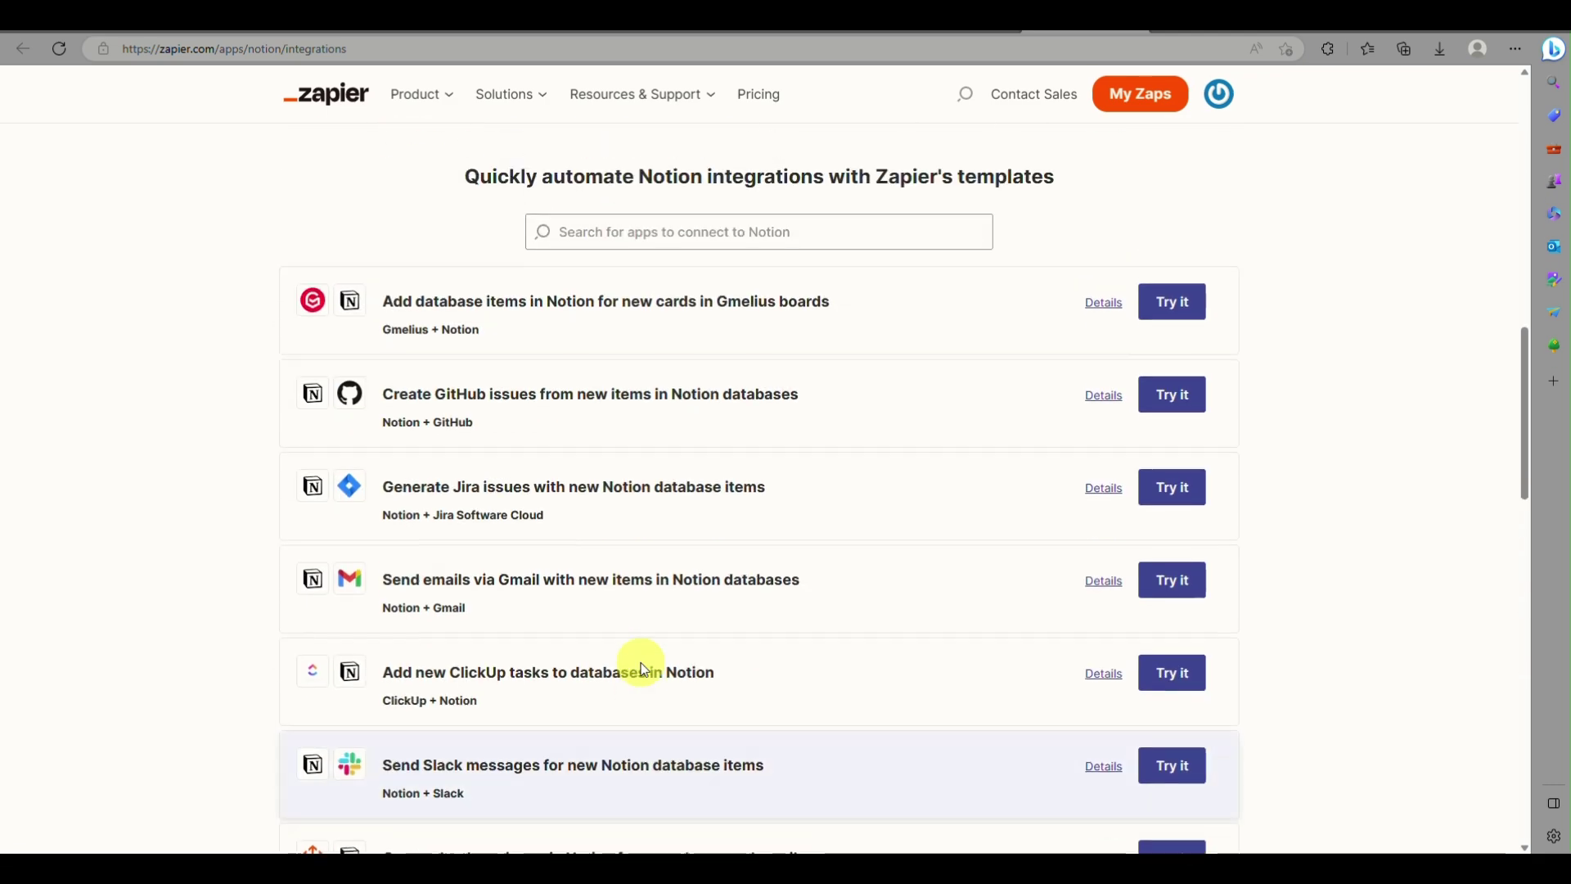
Return to Notion's My integrations page and delete the integration named notion, confirming with its name
left_click(983, 33)
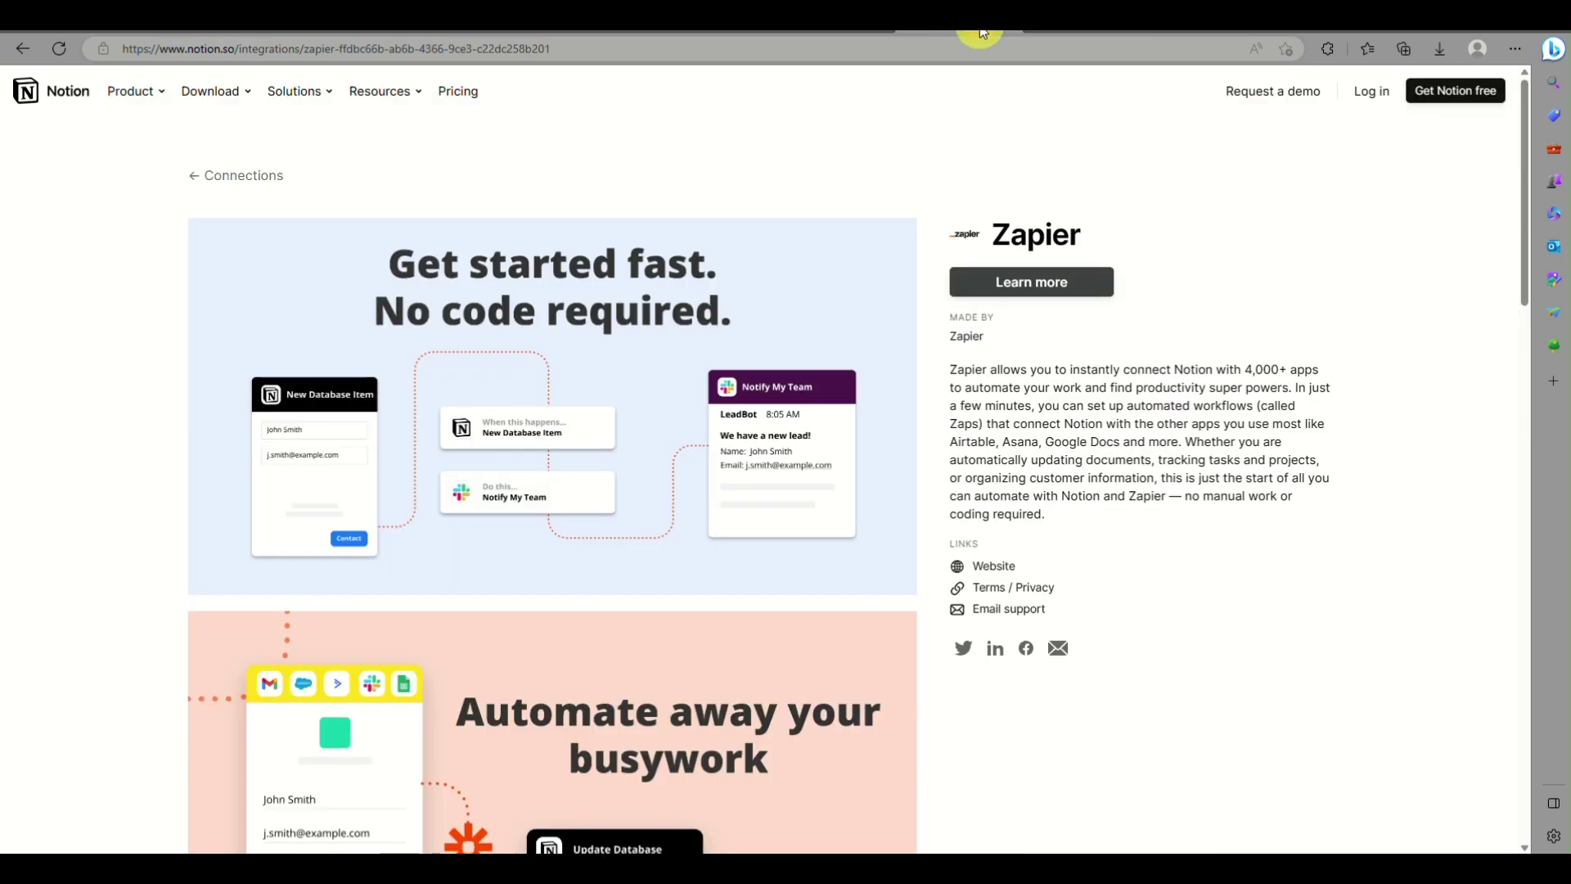
scroll(648, 375, "down", 1)
scroll(439, 270, "up", 1)
left_click(722, 34)
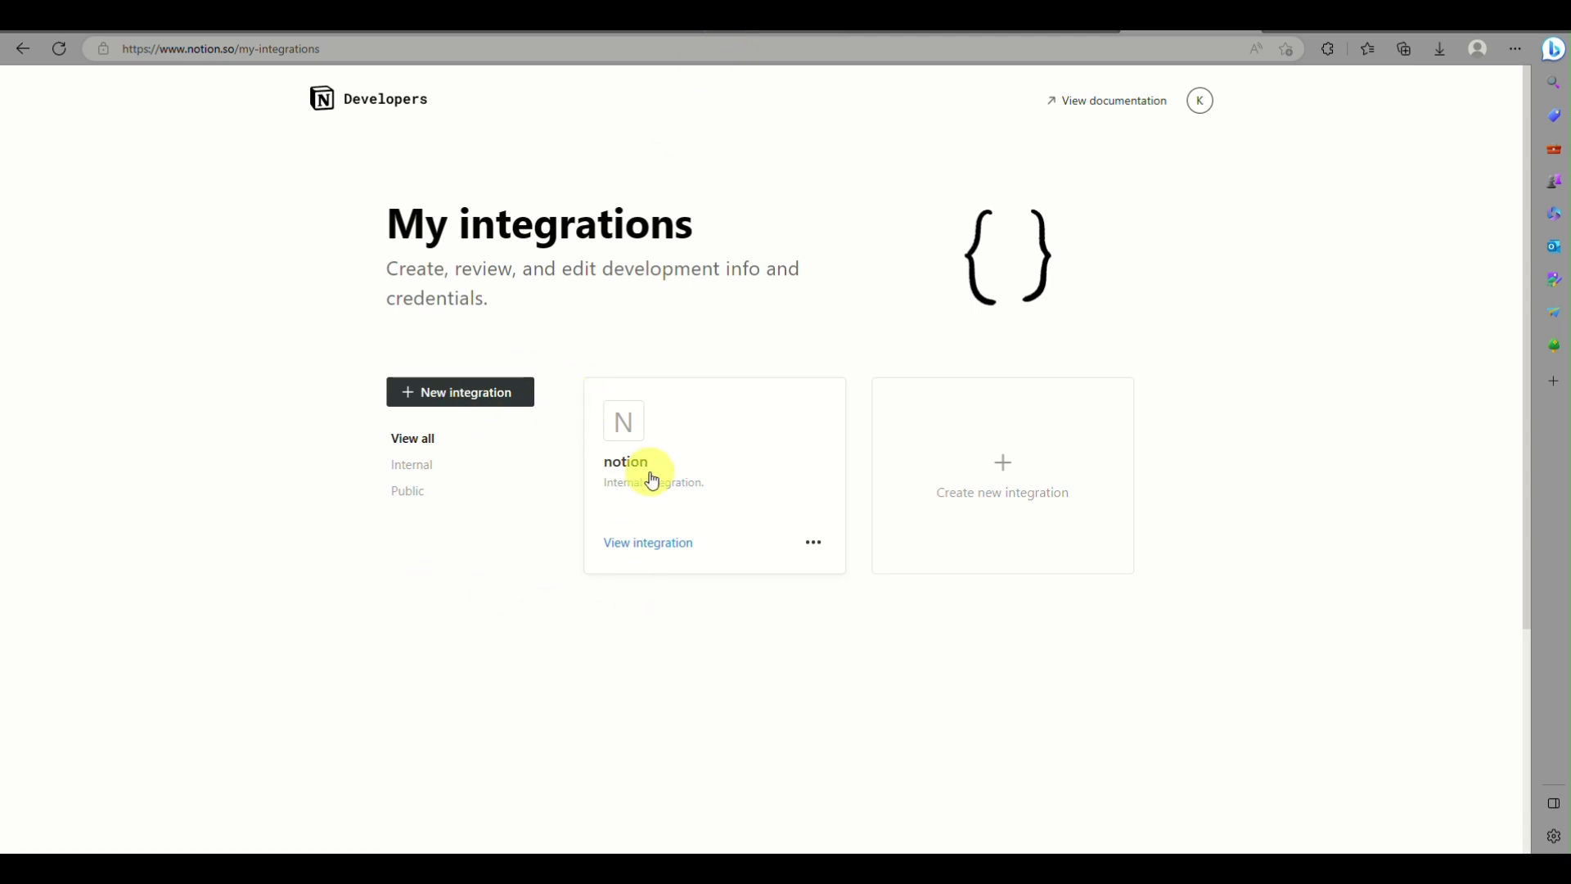
left_click(803, 545)
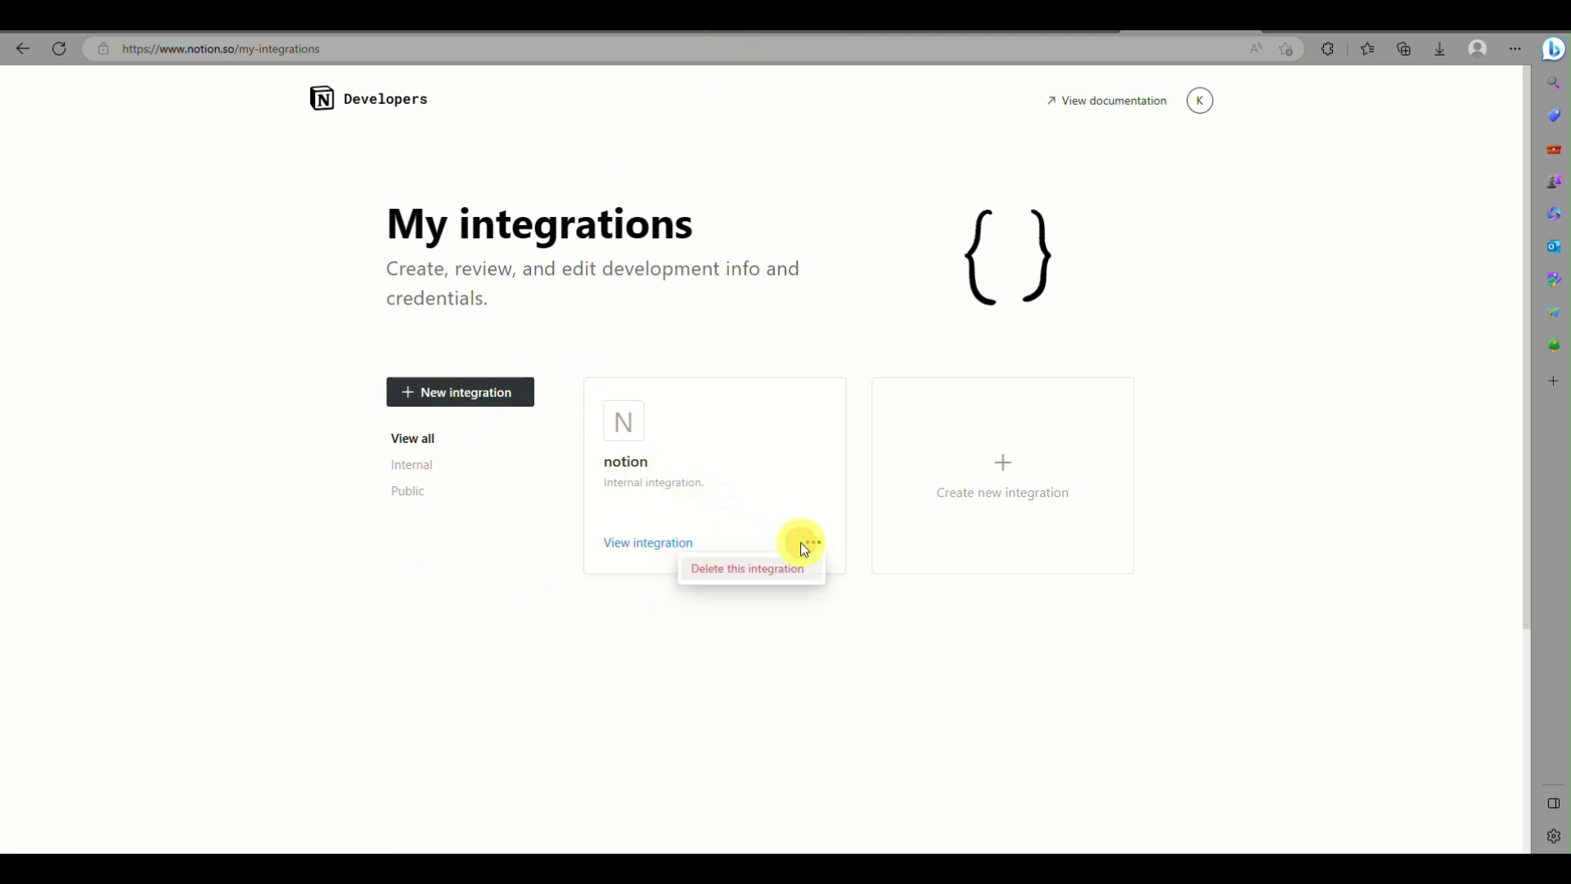
left_click(778, 568)
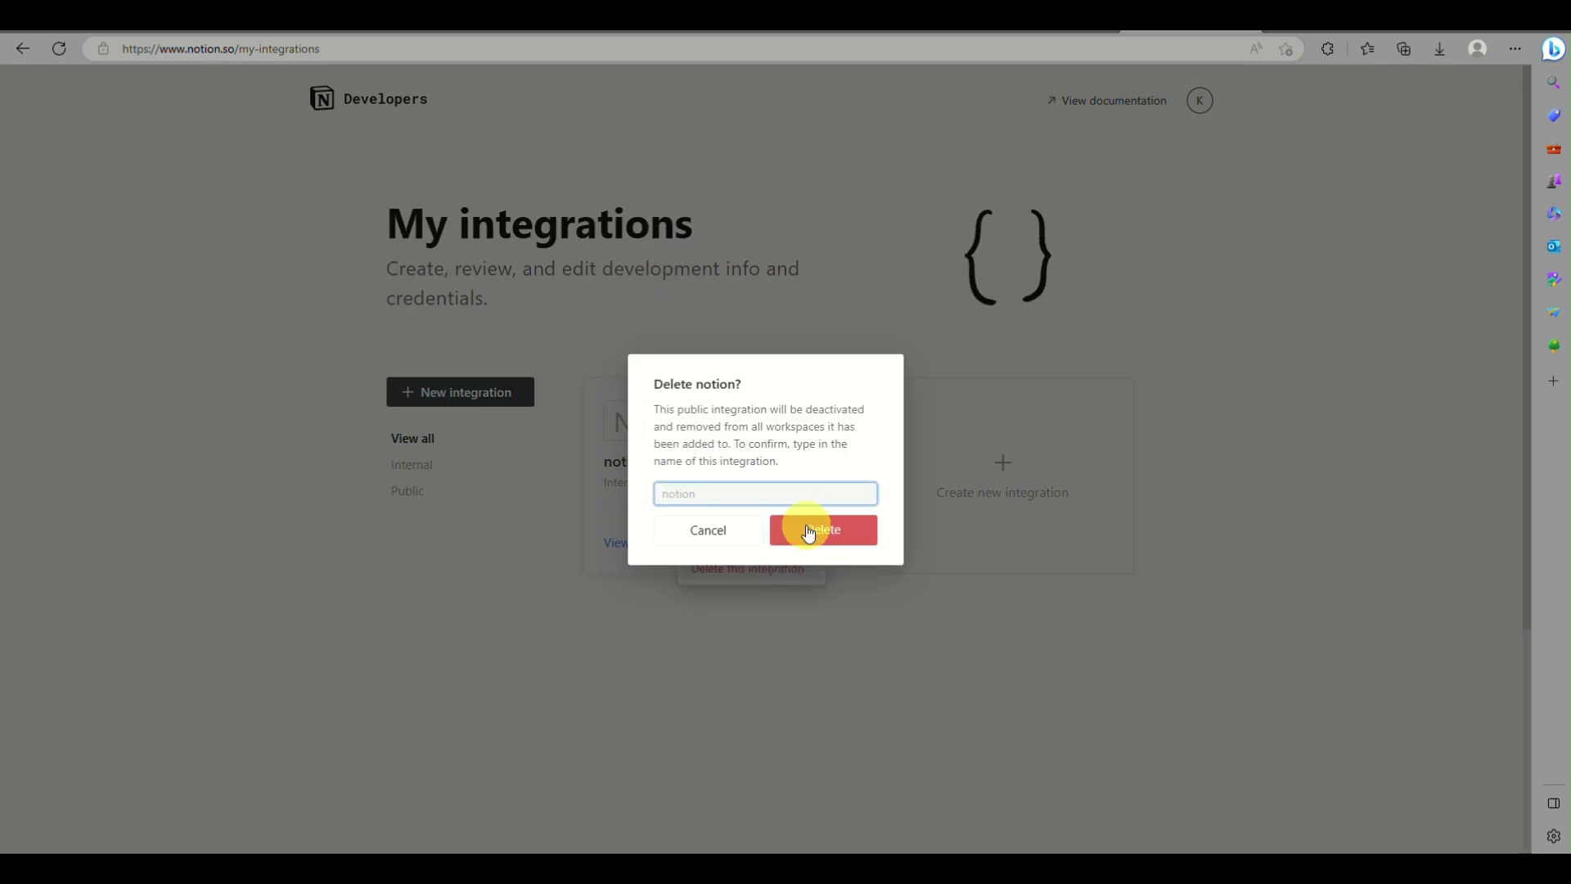
left_click(808, 533)
left_click(809, 536)
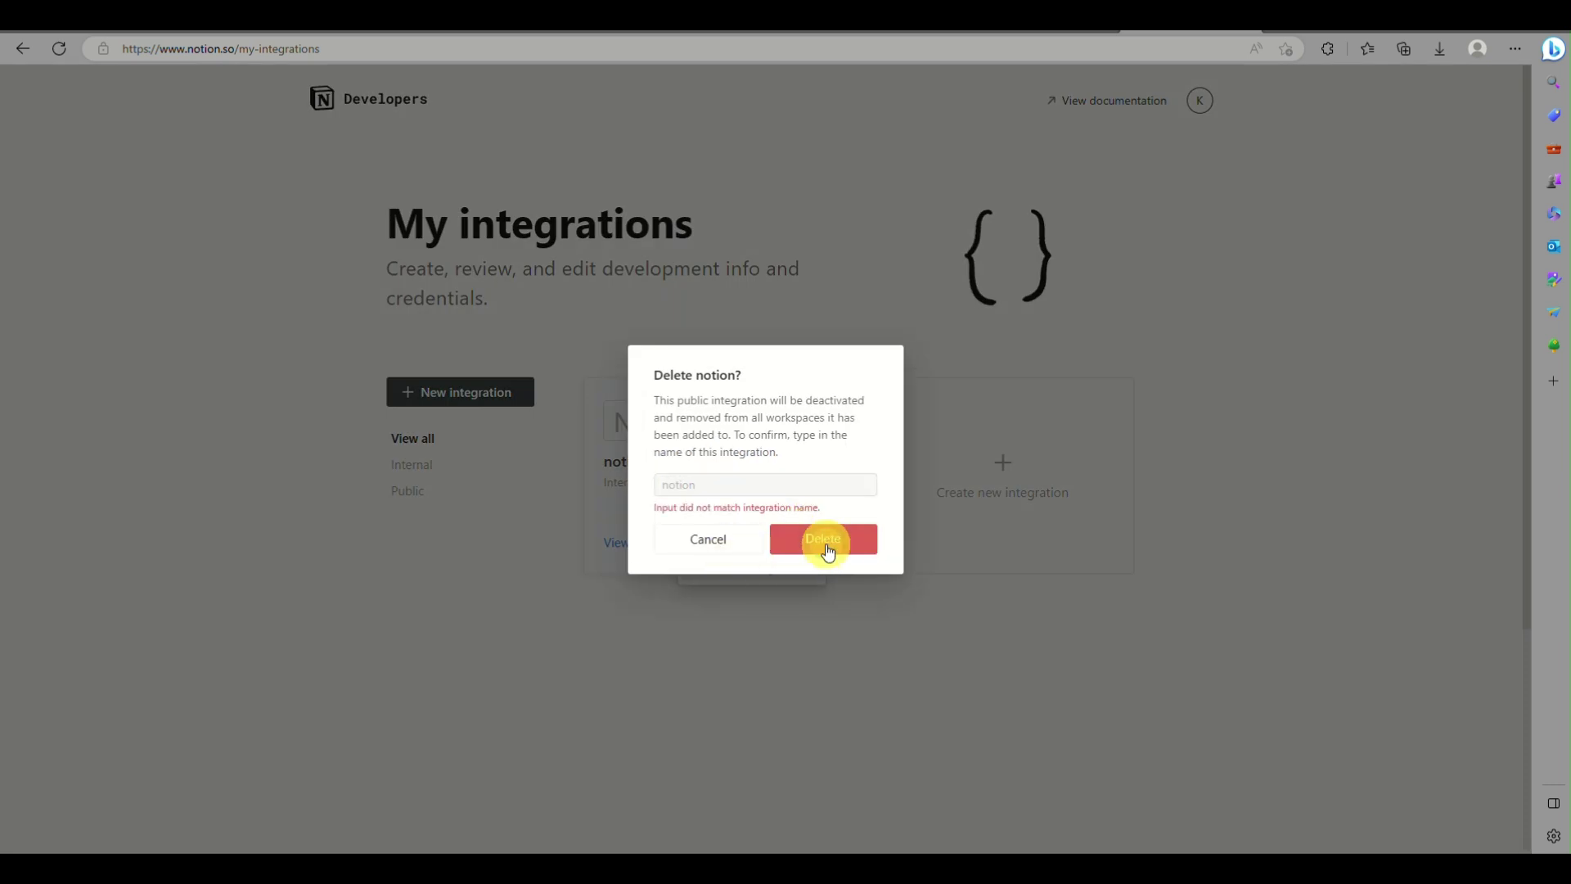
left_click(778, 487)
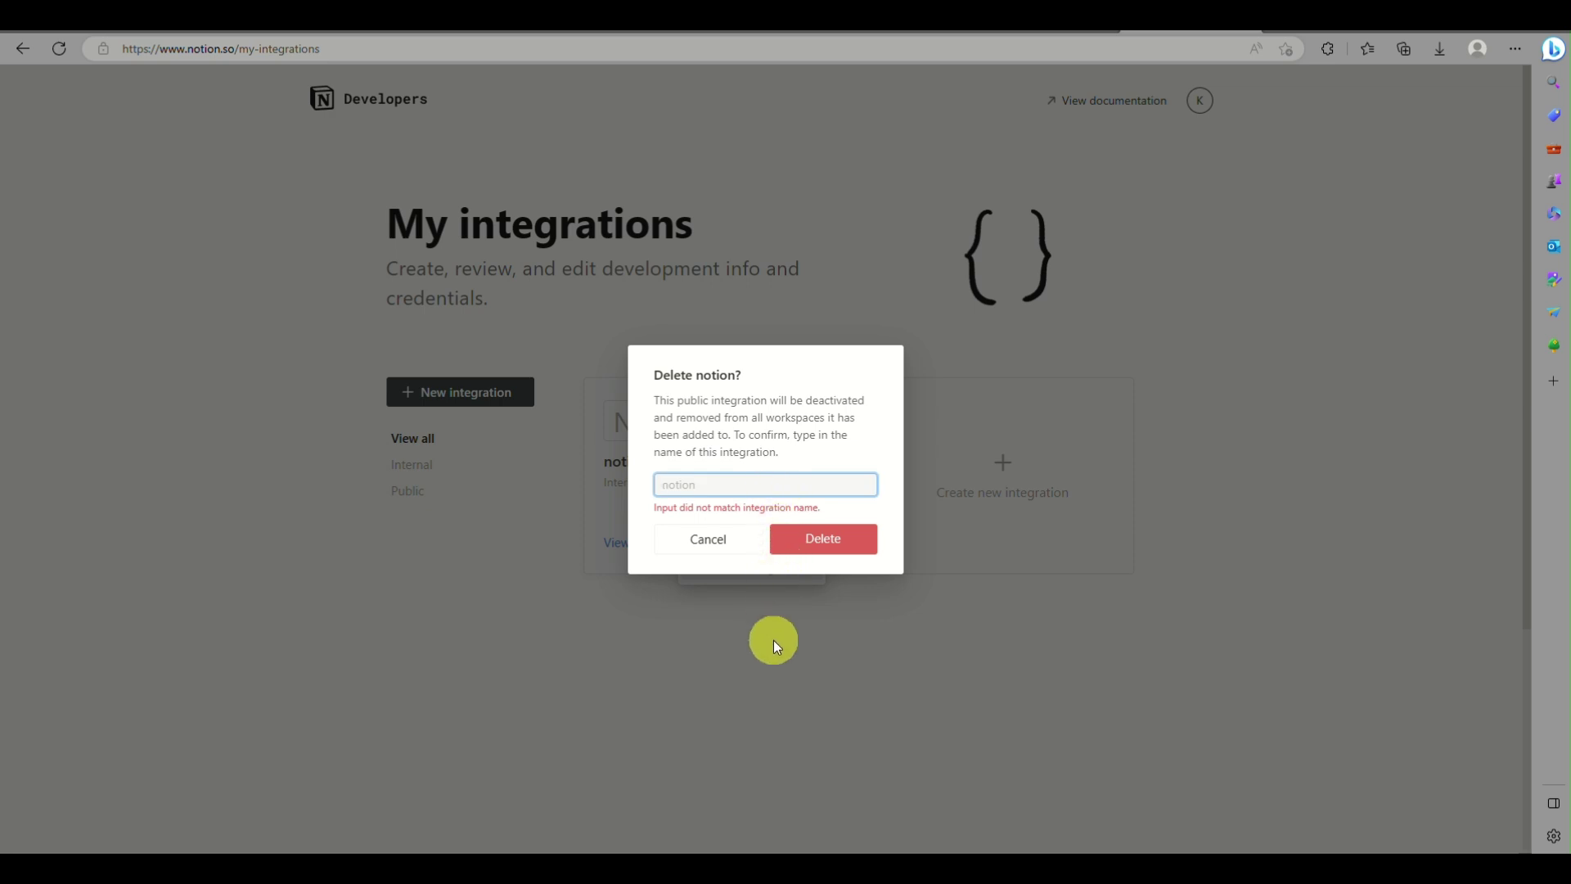
type("notion")
left_click(823, 532)
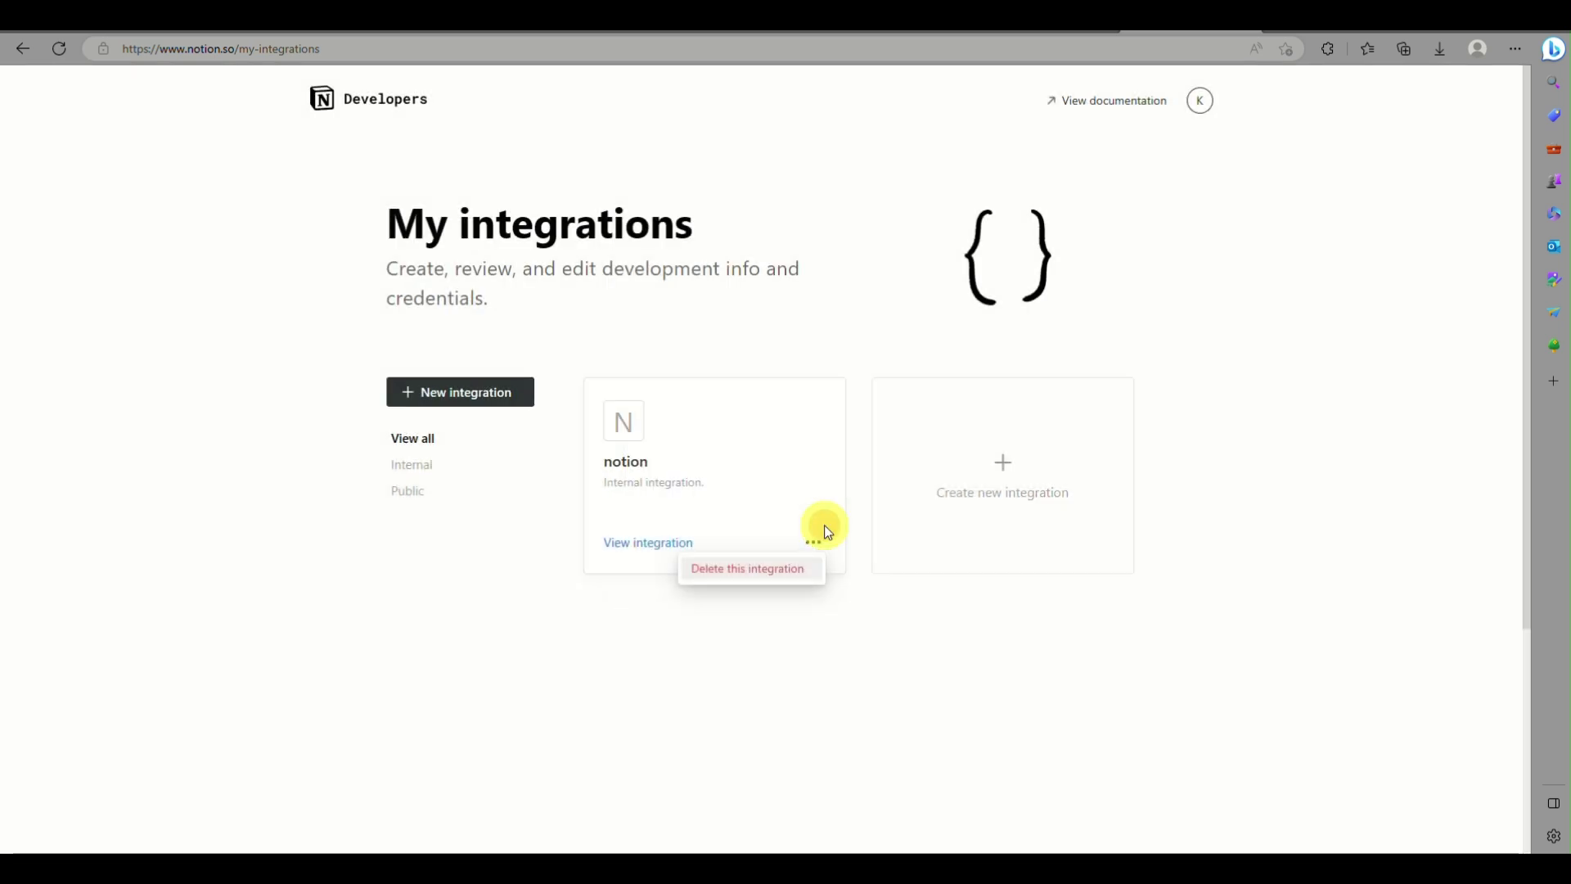
Create a new integration named zapier demo, associated with the first workspace offered, and submit it
left_click(745, 489)
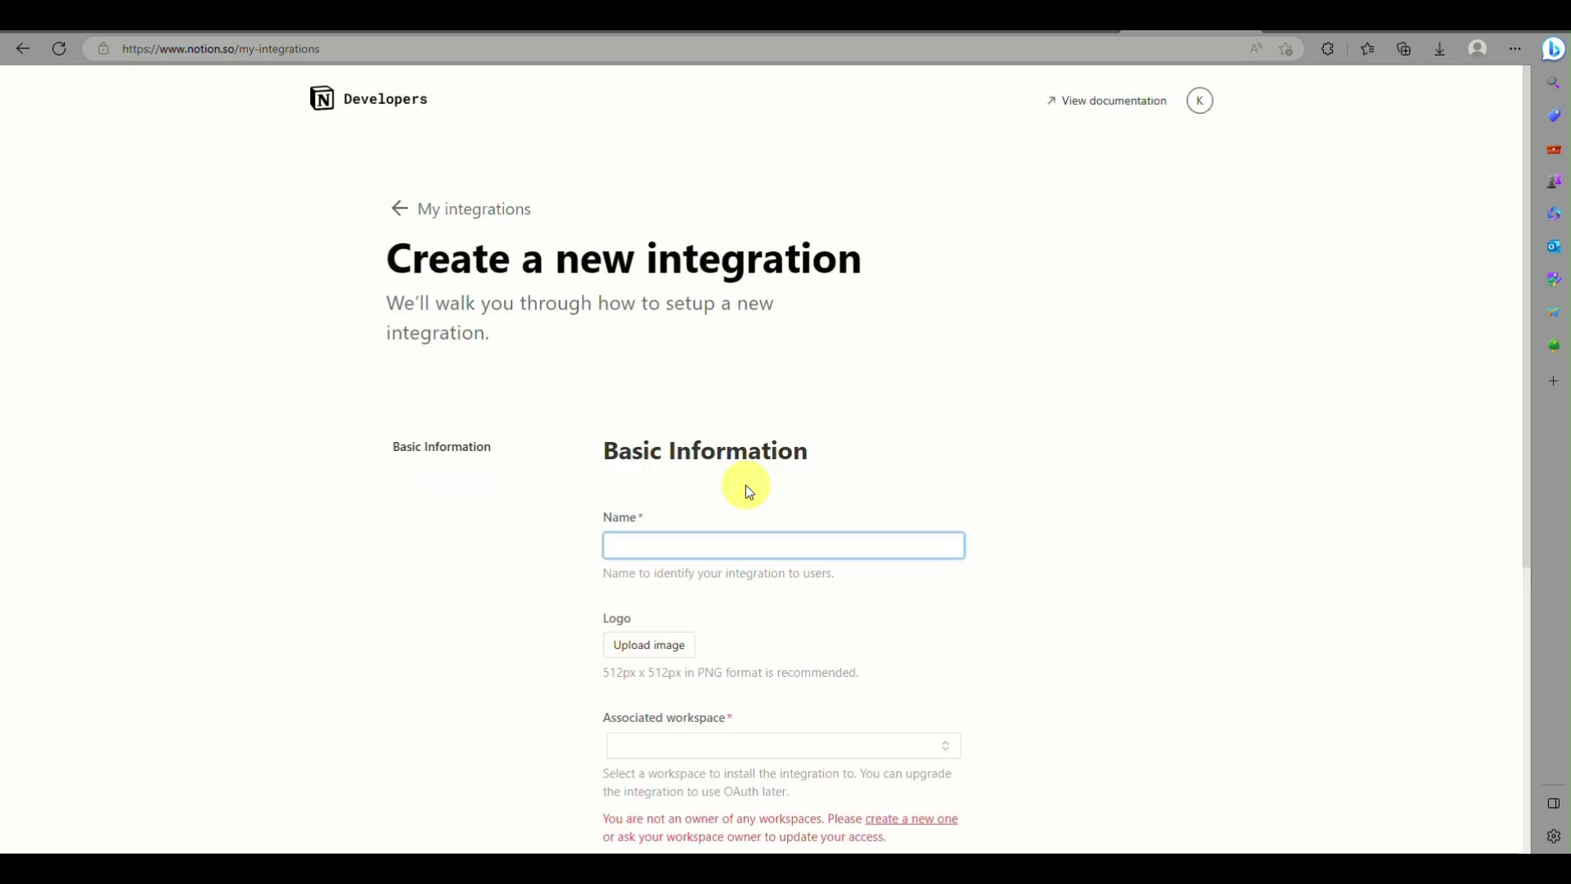
scroll(654, 540, "down", 2)
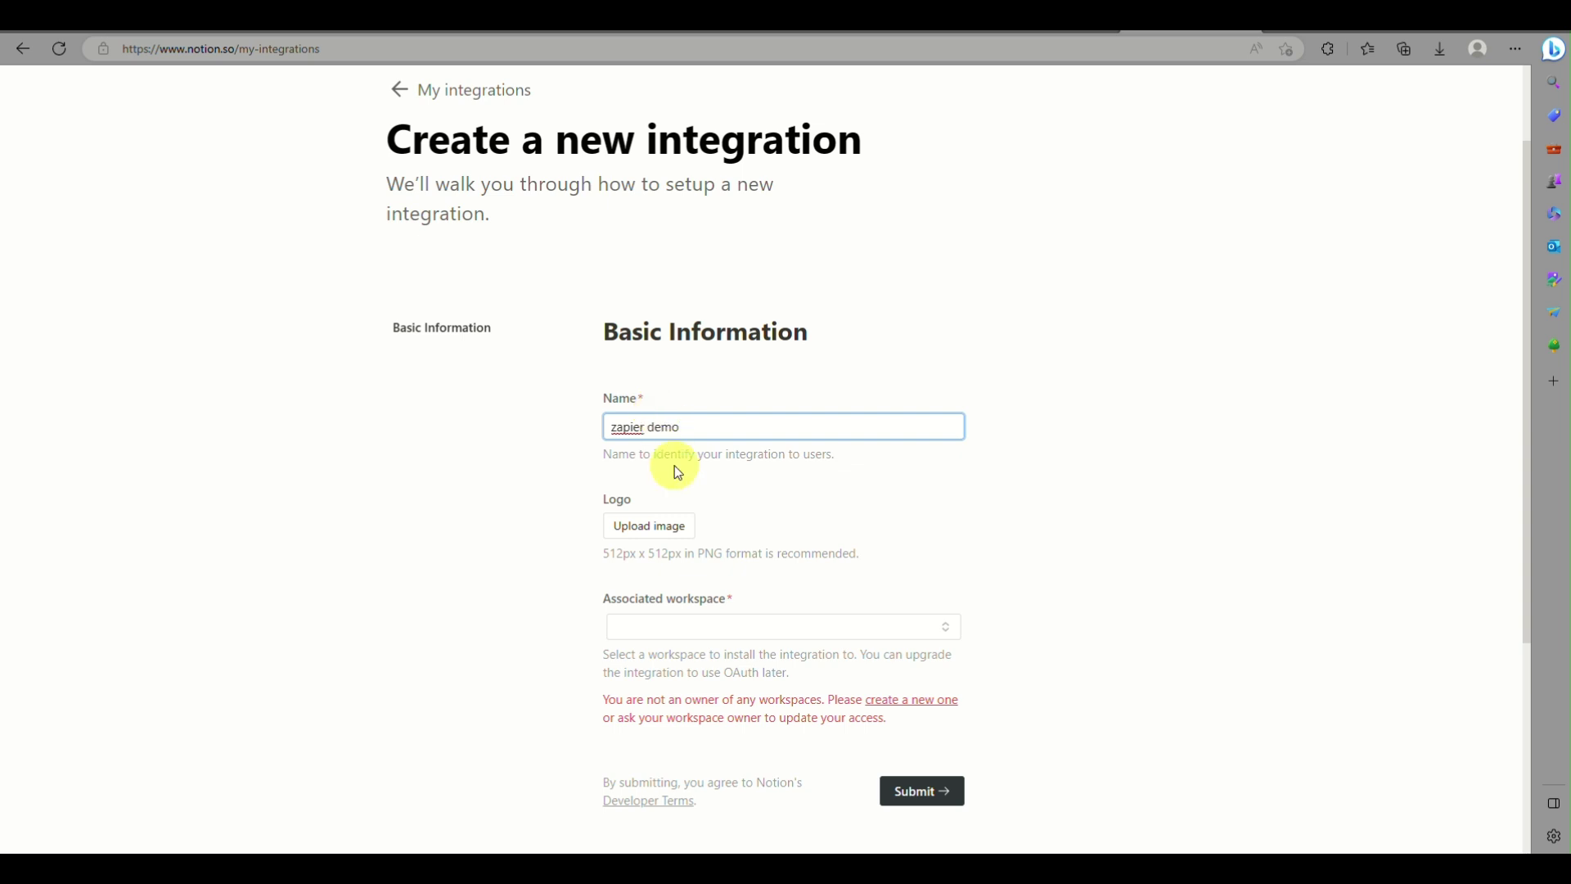
scroll(676, 466, "down", 3)
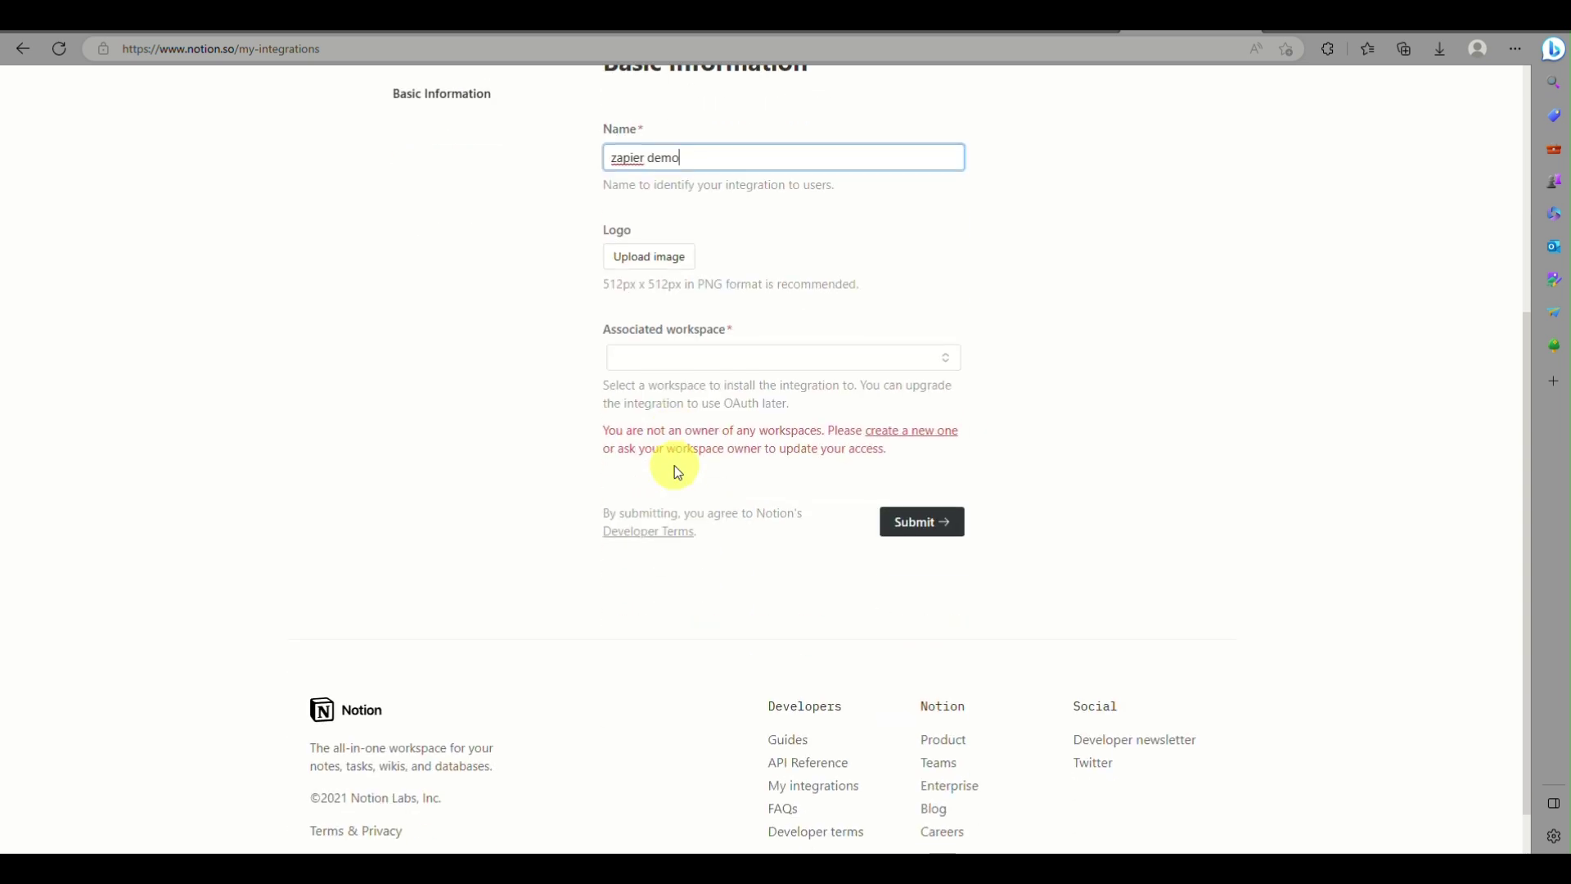
left_click(693, 357)
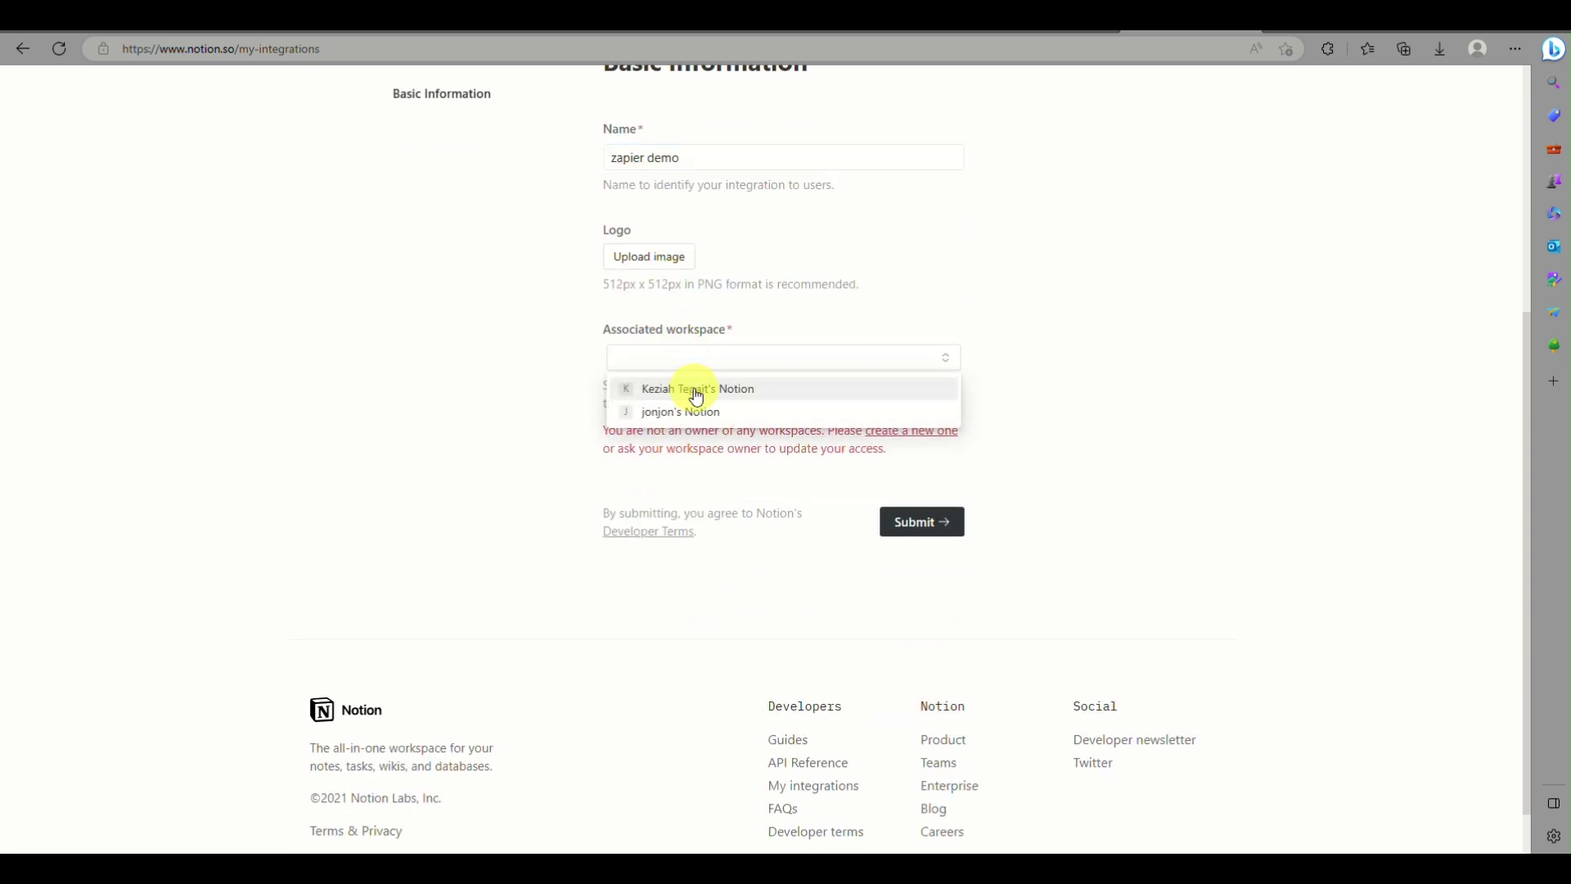
left_click(695, 388)
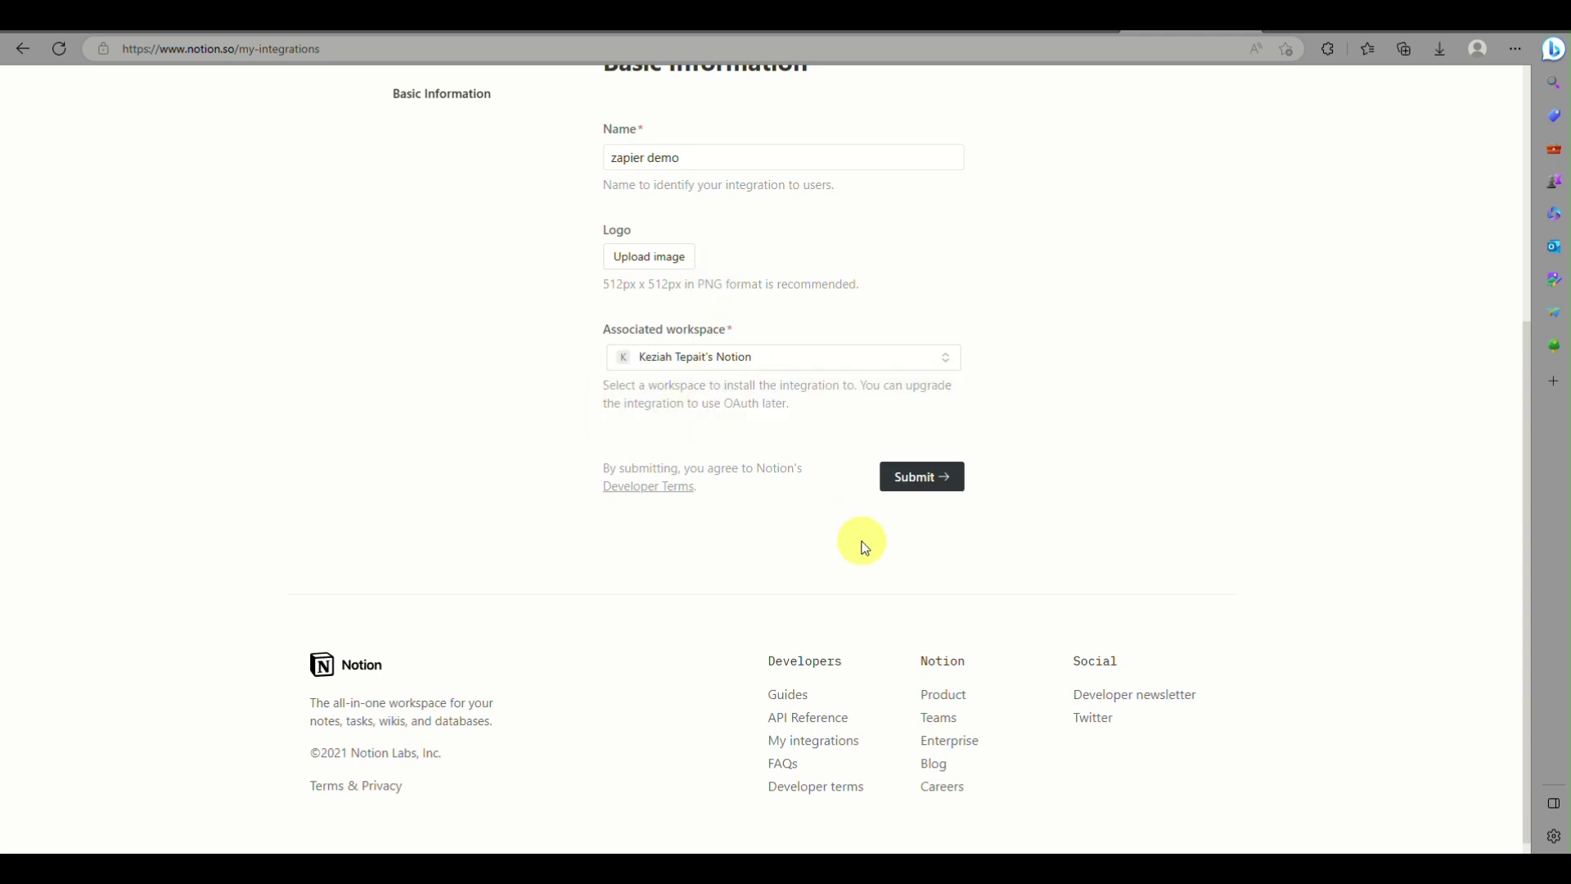
left_click(925, 479)
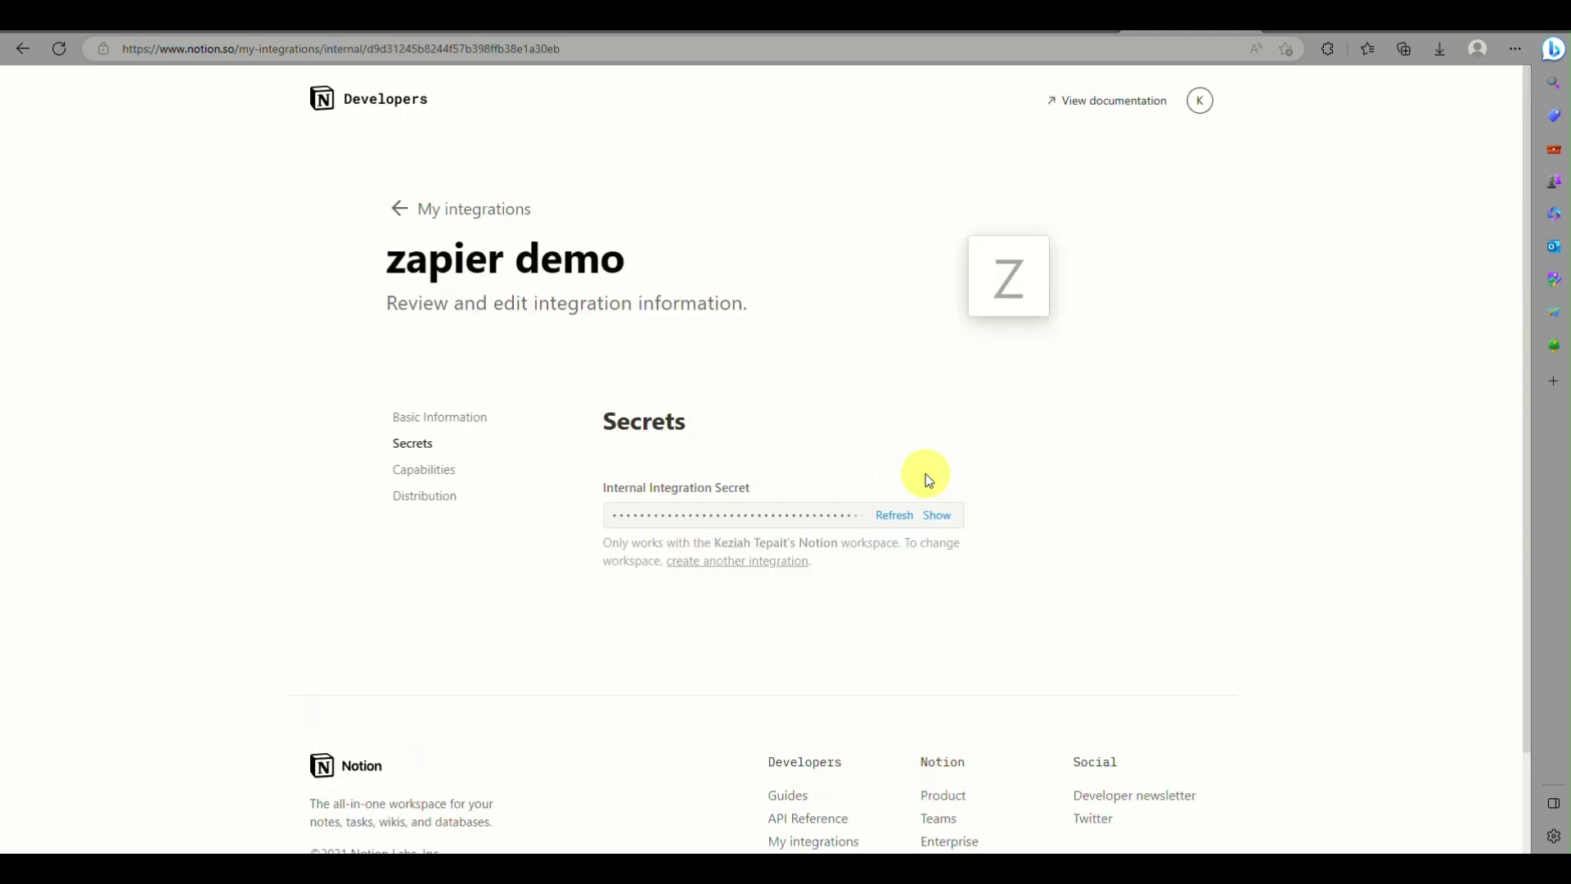
Reveal and copy the zapier demo internal integration secret, and paste the secret into a new Notepad tab
left_click(939, 517)
left_click(936, 520)
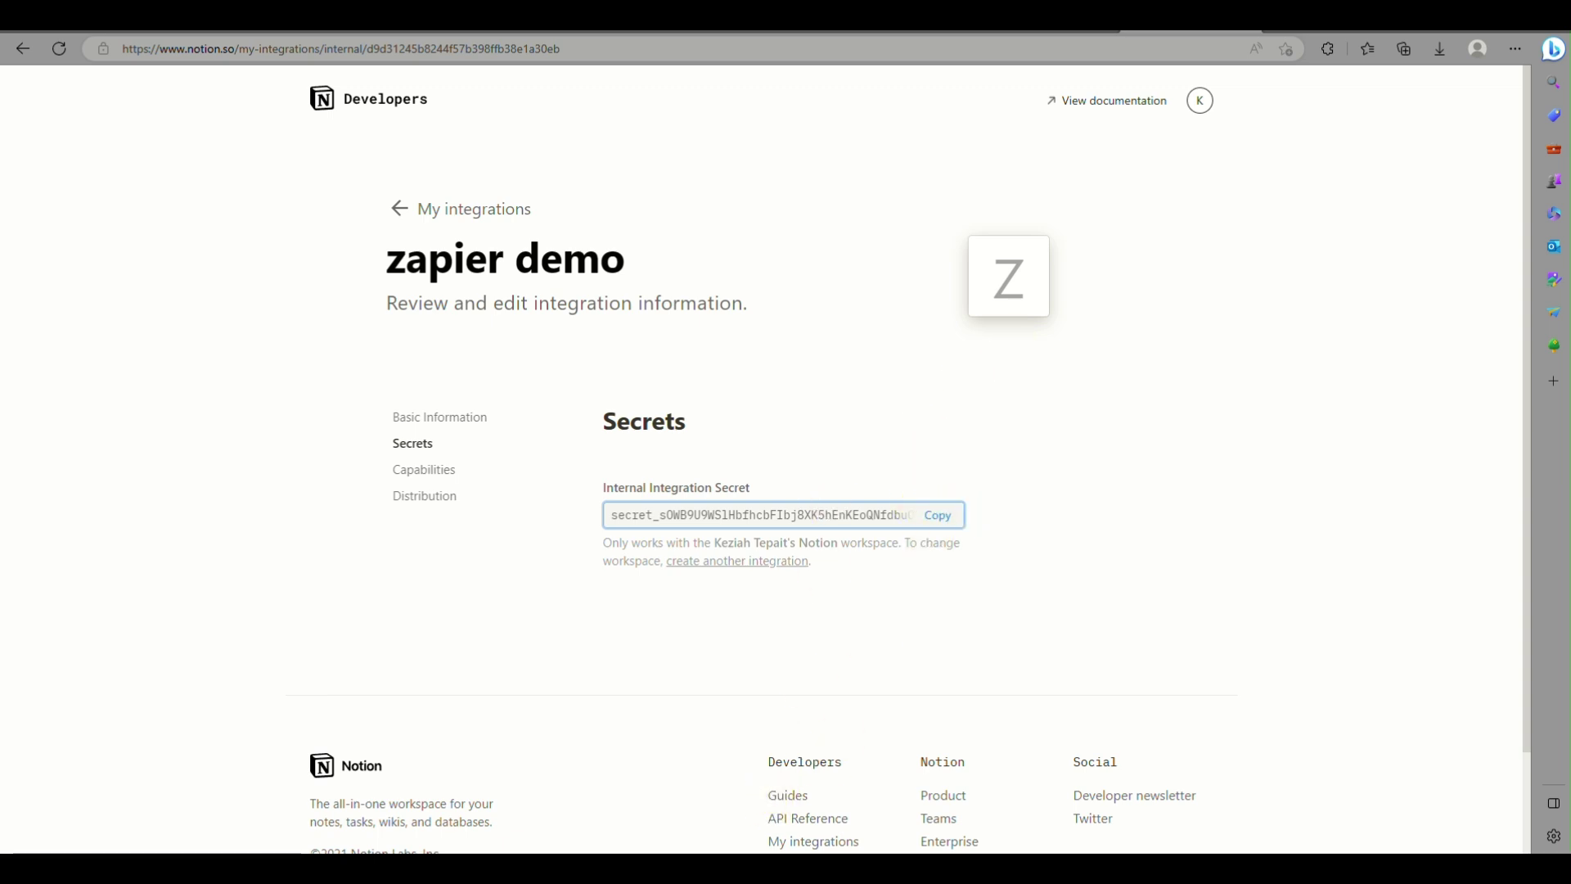
left_click(1115, 785)
triple_click(581, 182)
left_click(581, 181)
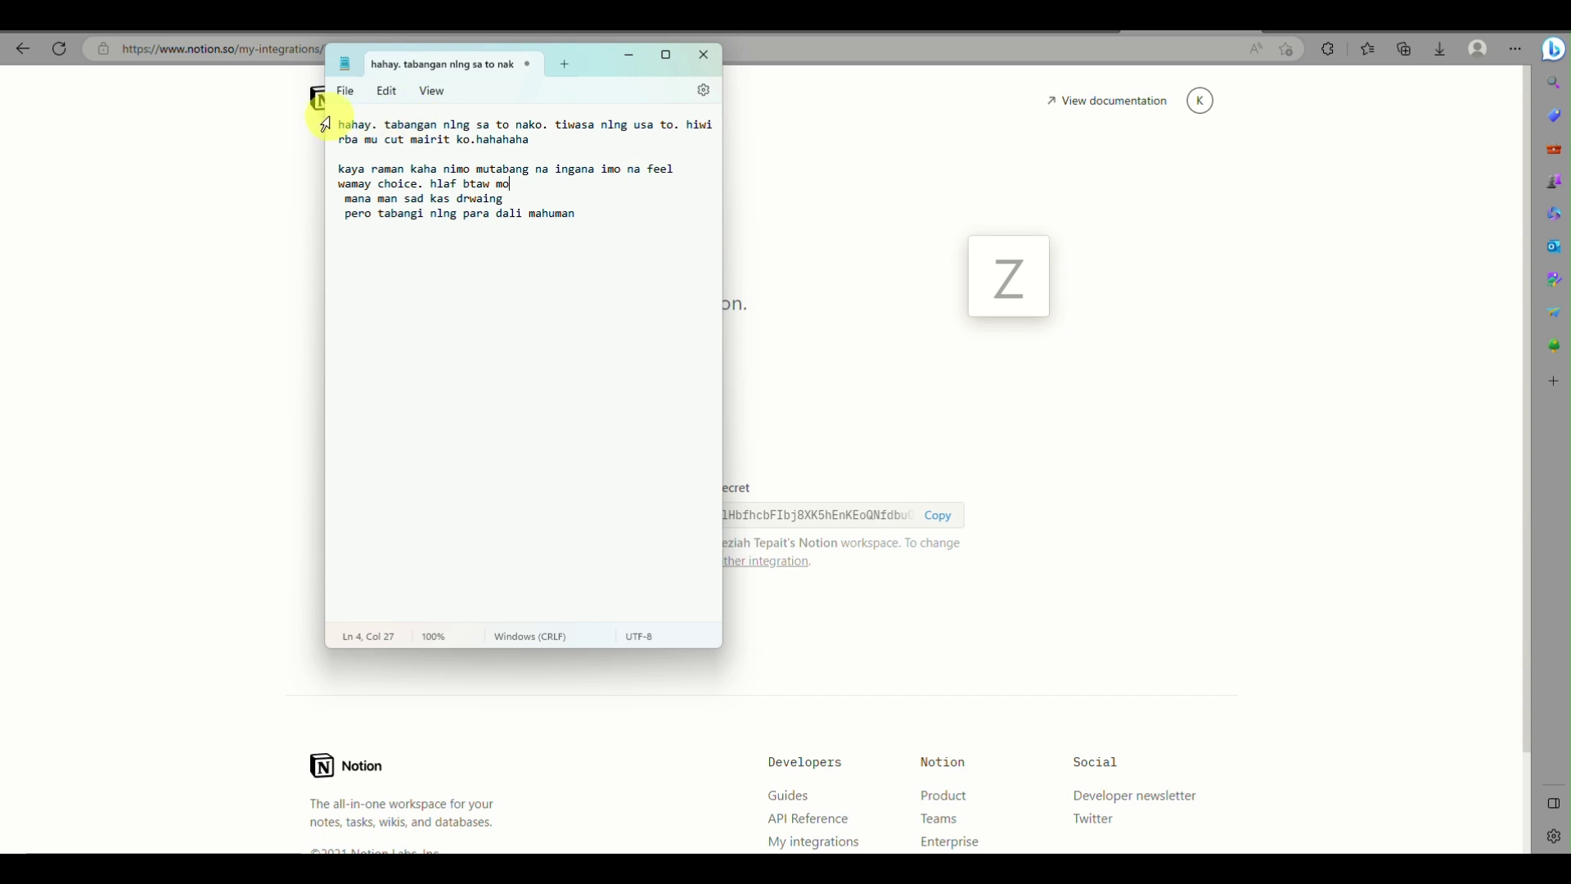
left_click(565, 65)
key("ctrl+v")
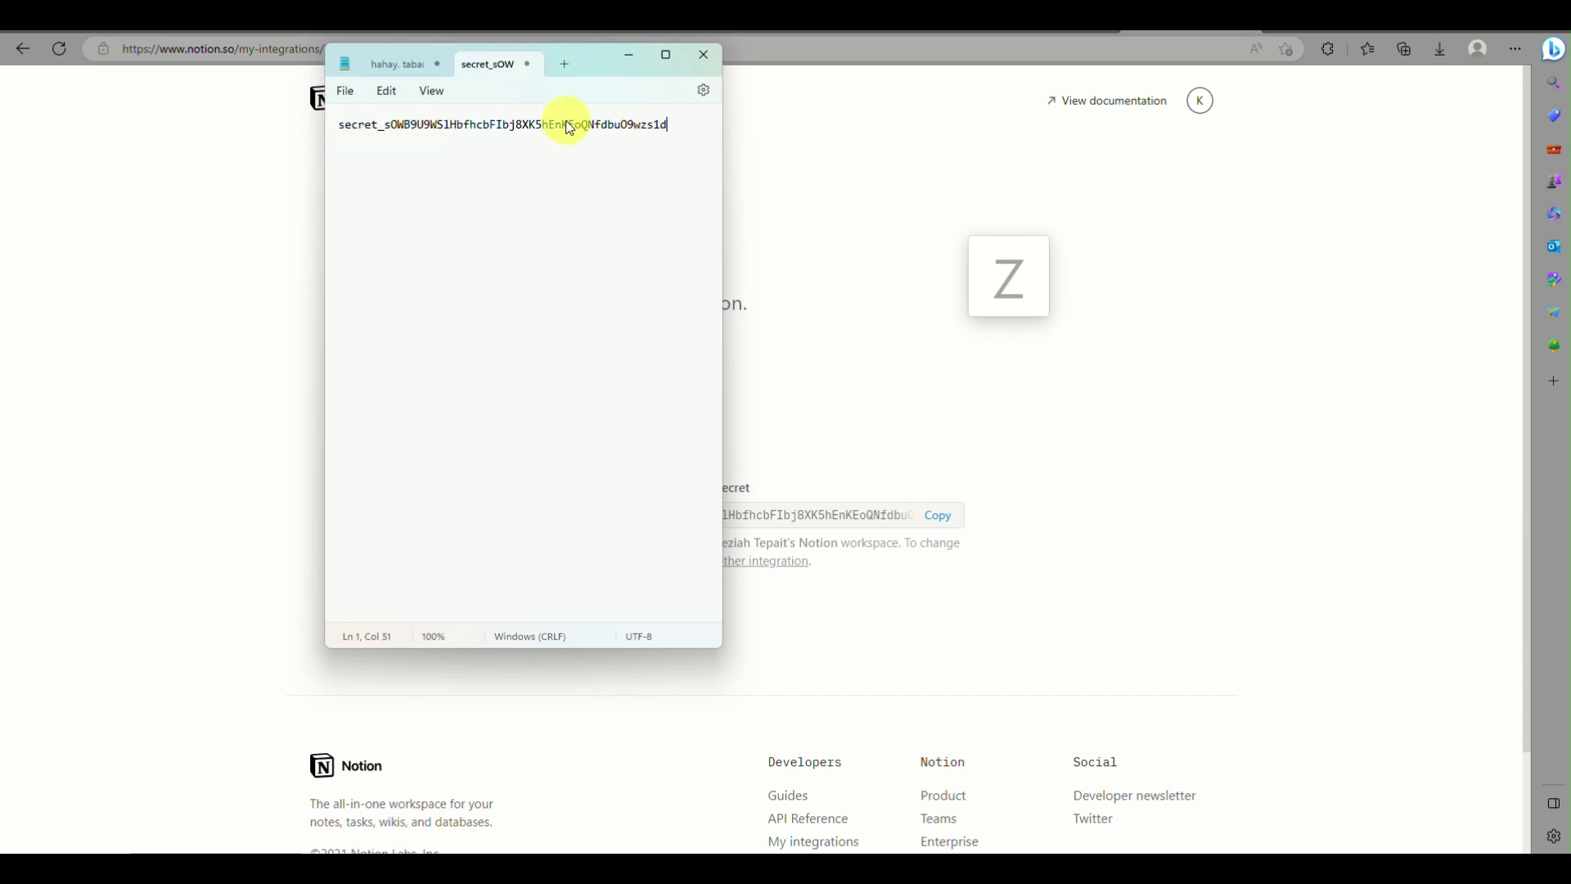
left_click(631, 55)
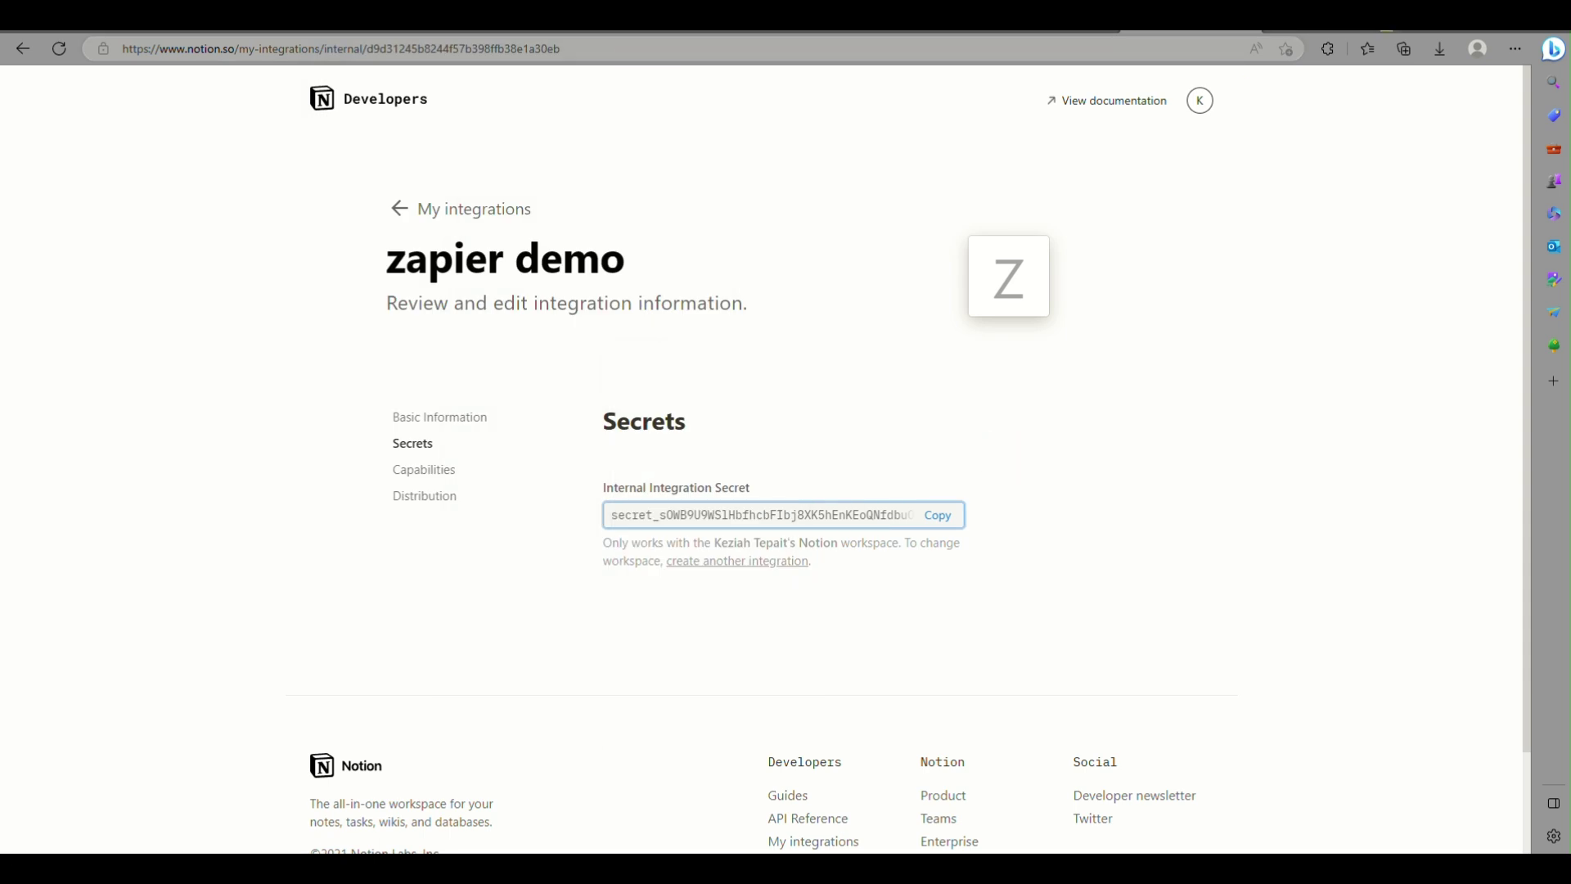
Return to the Zap editor, set the Notion action's event to Create Database Item, and continue to the account setup
left_click(1330, 18)
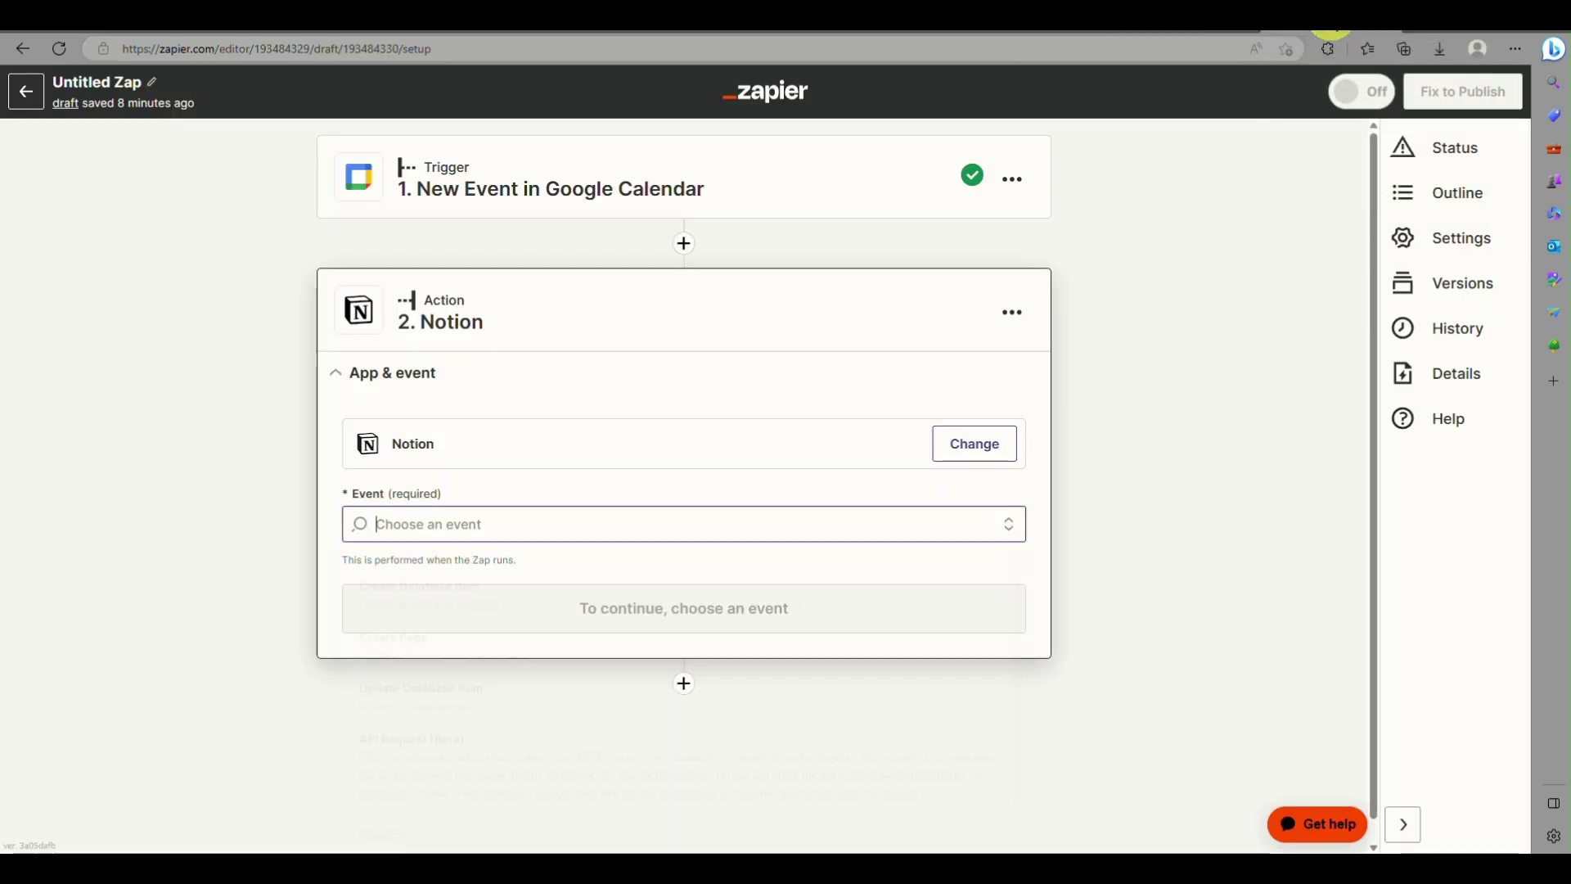
left_click(671, 525)
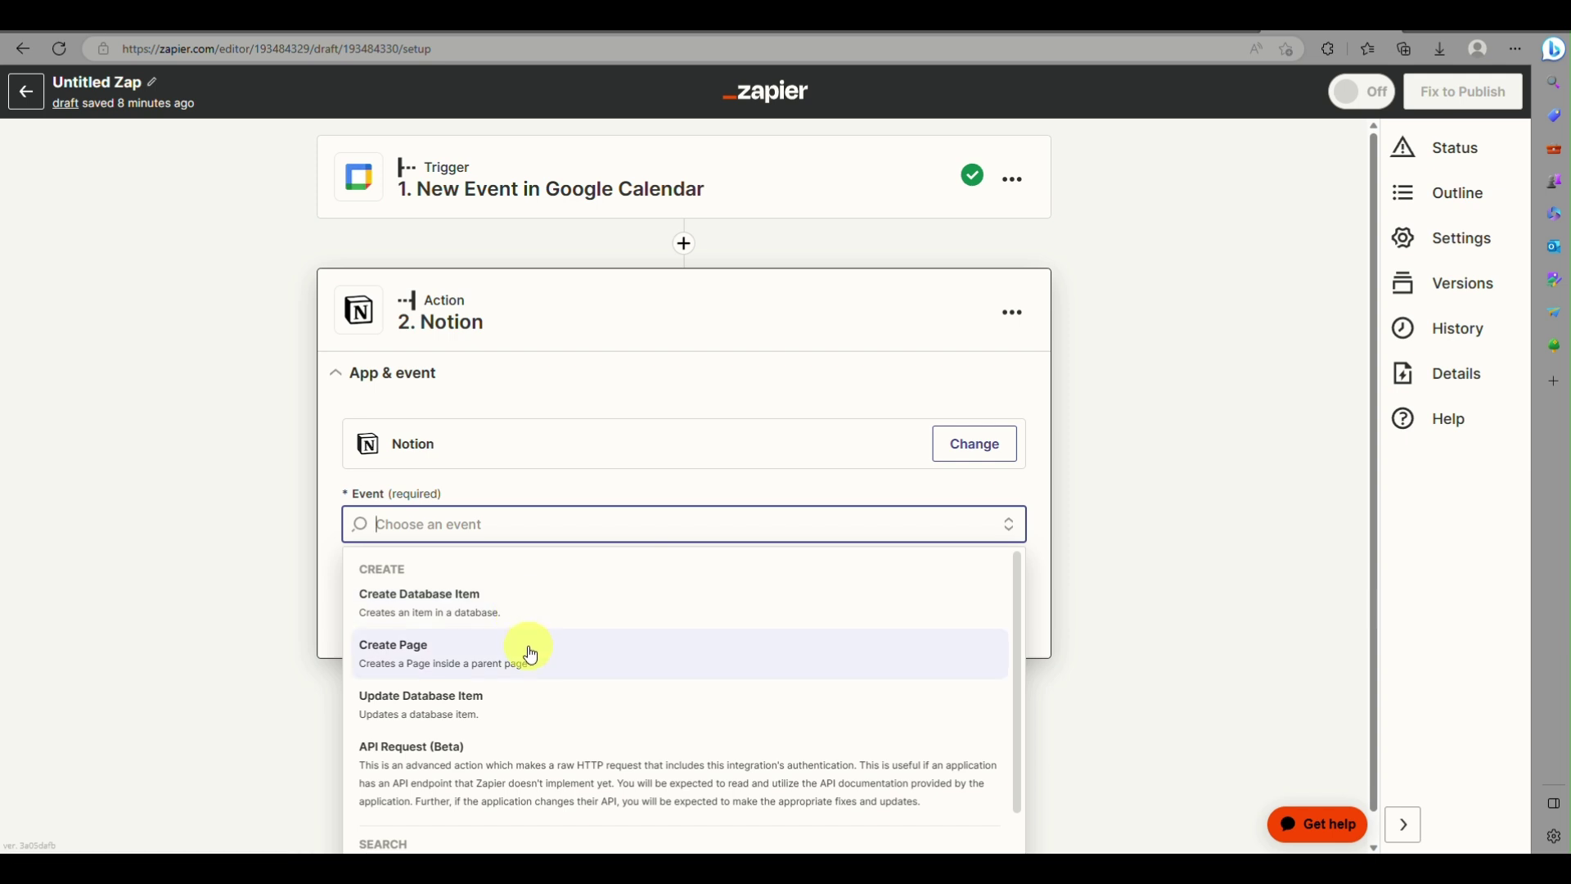
scroll(530, 646, "down", 1)
scroll(526, 641, "up", 1)
left_click(533, 607)
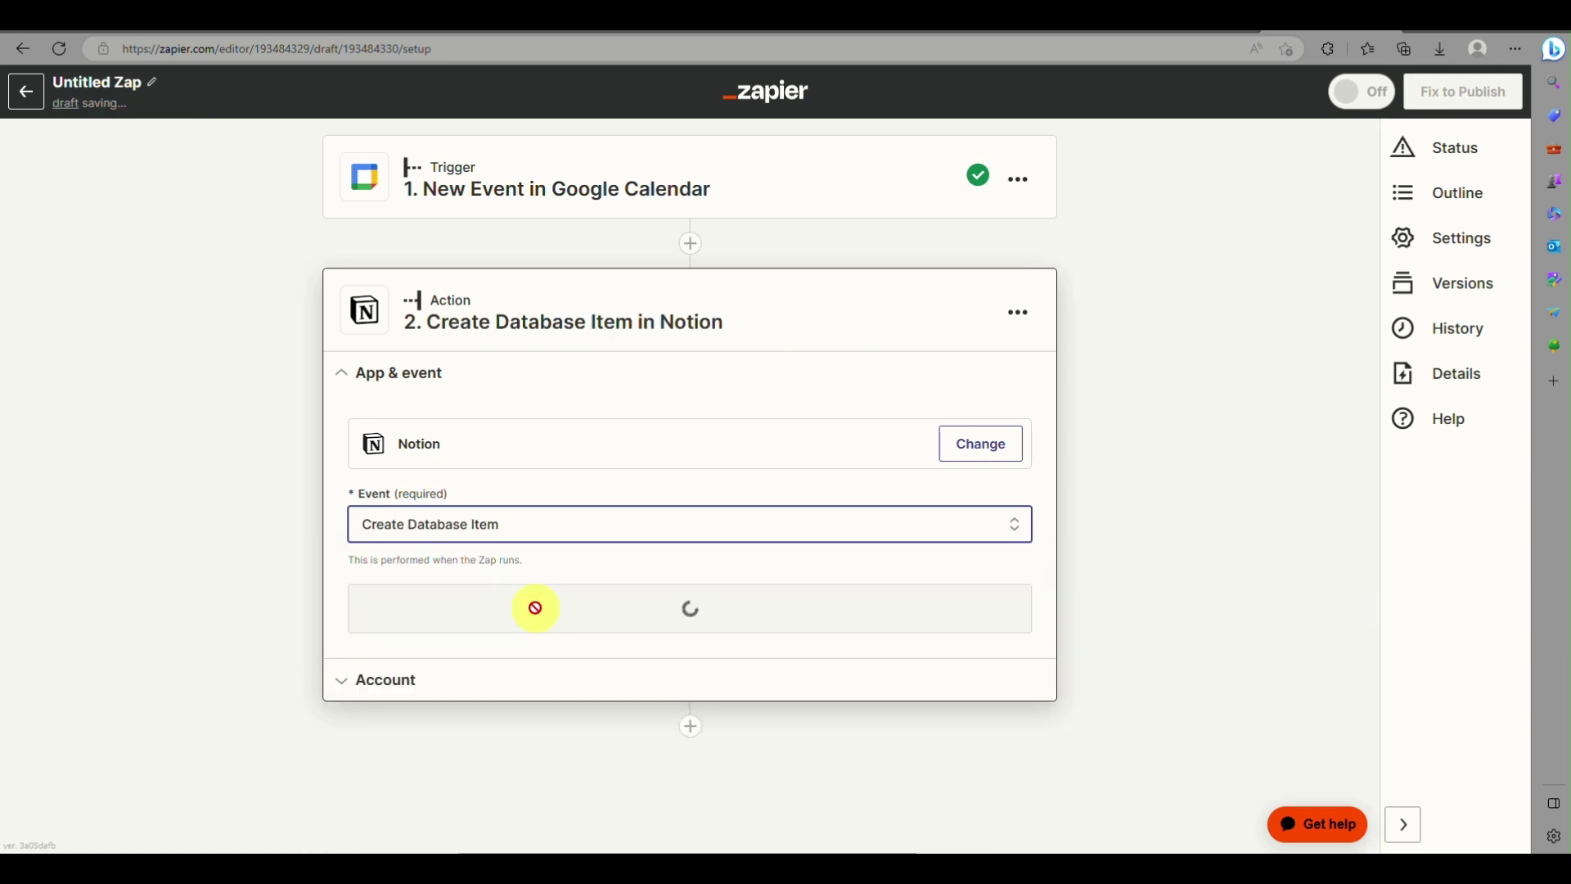
left_click(539, 614)
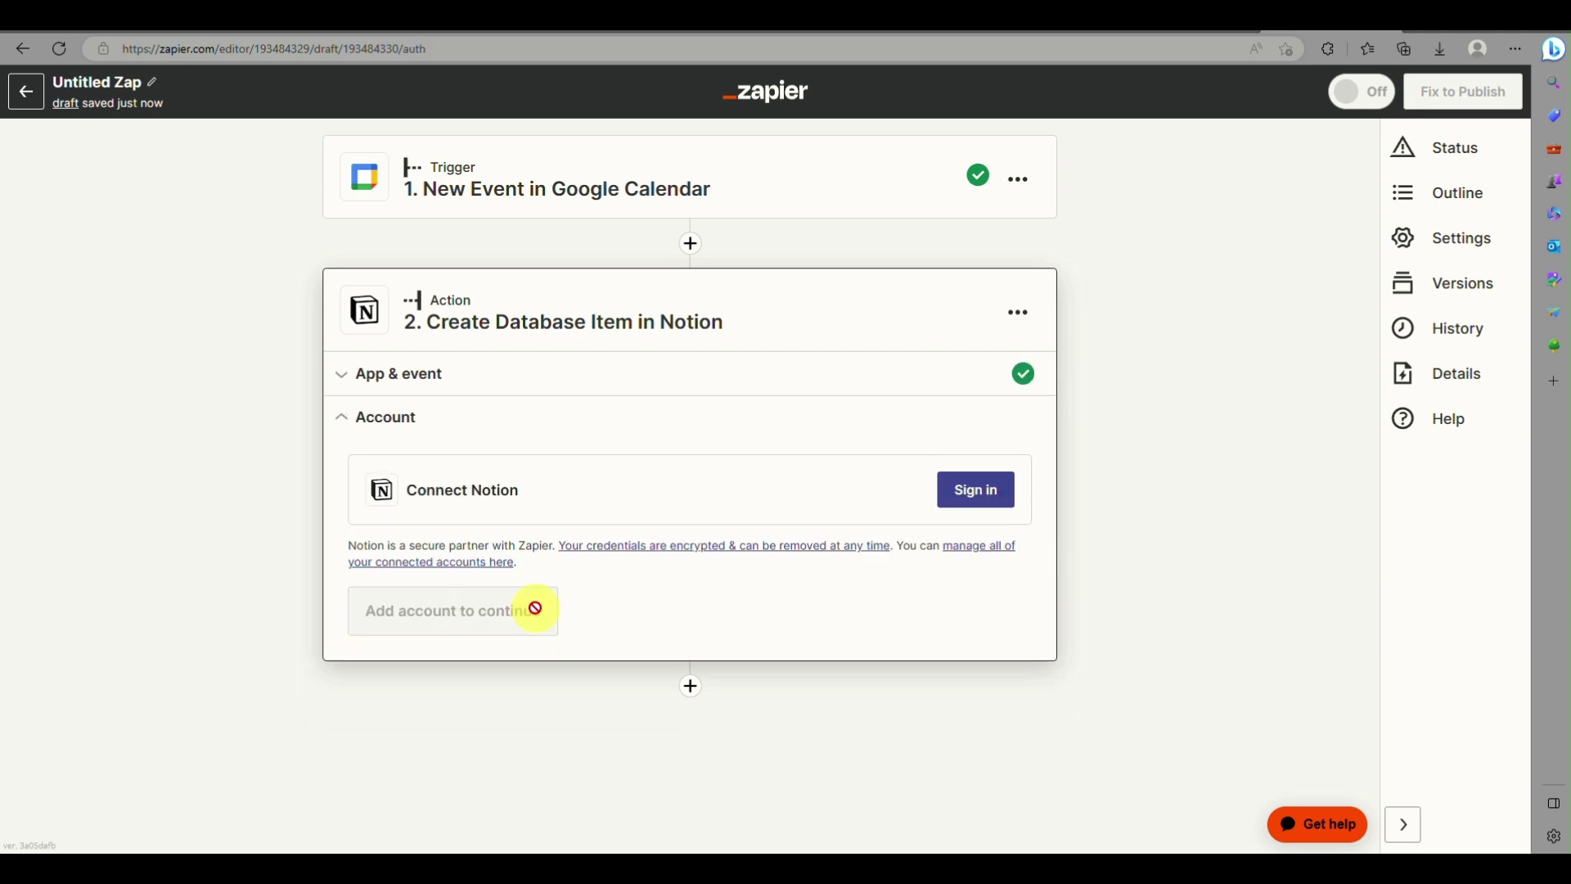
Start connecting the Notion account to Zapier and select the Zapier to Notion page for access
left_click(978, 501)
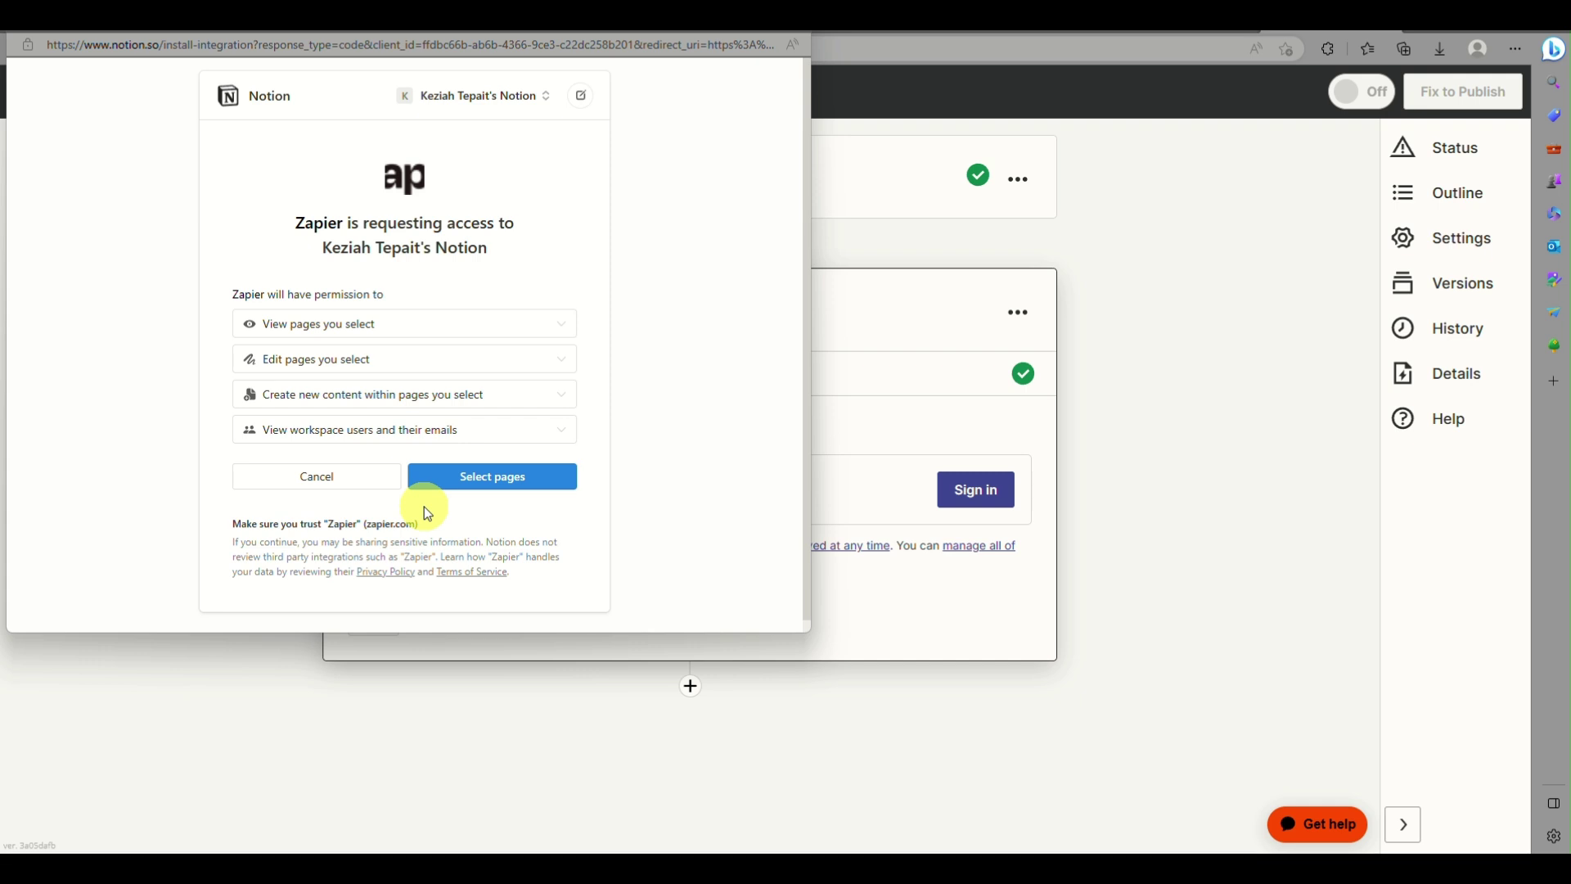
scroll(427, 514, "down", 1)
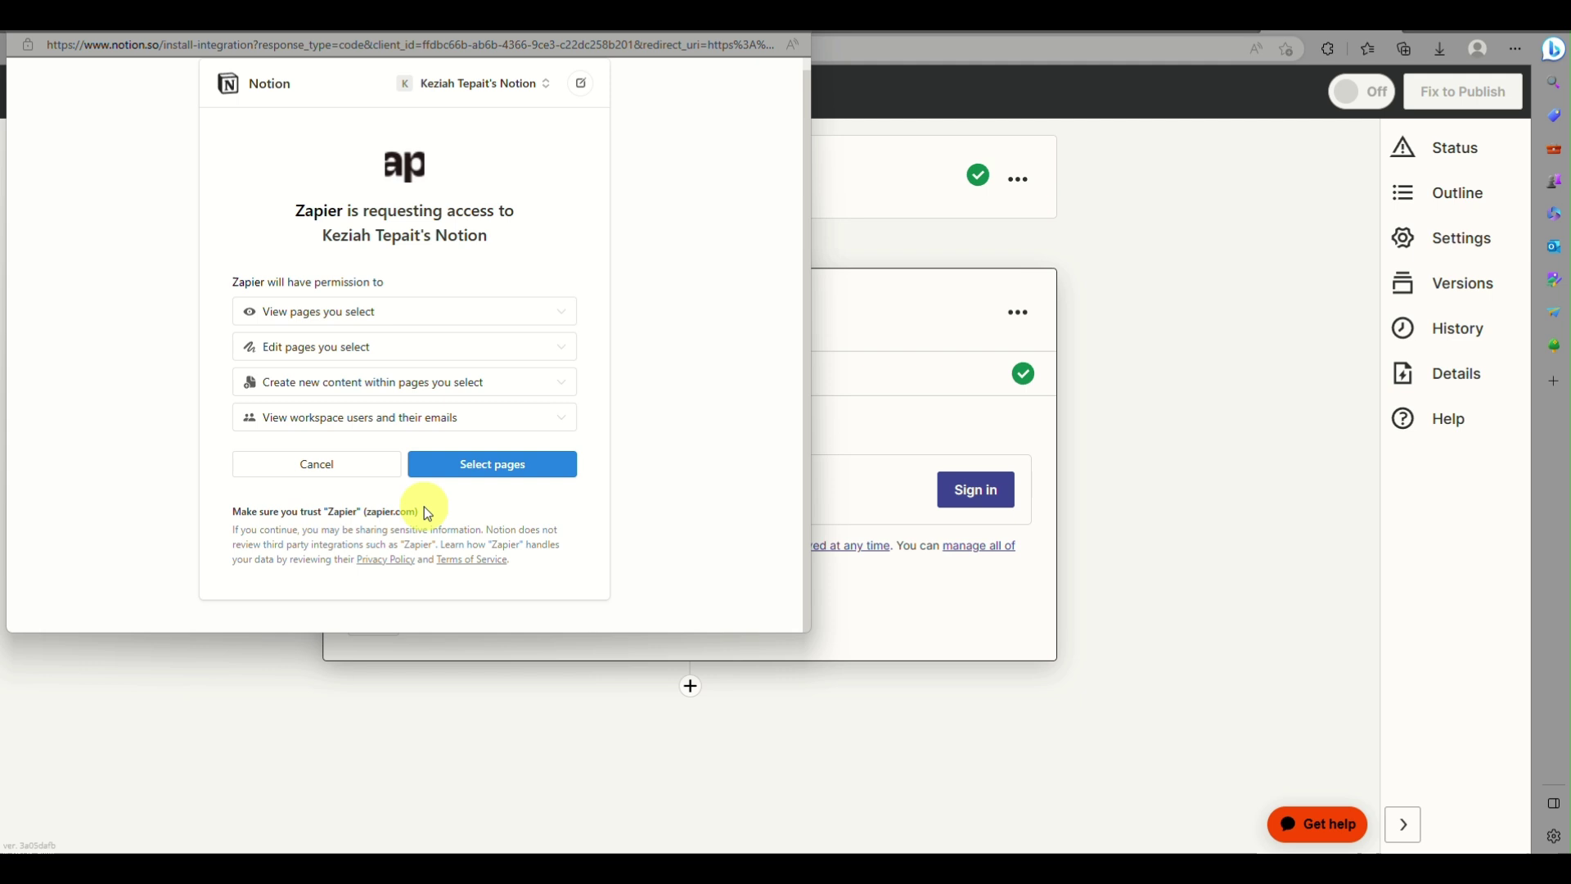
left_click(456, 463)
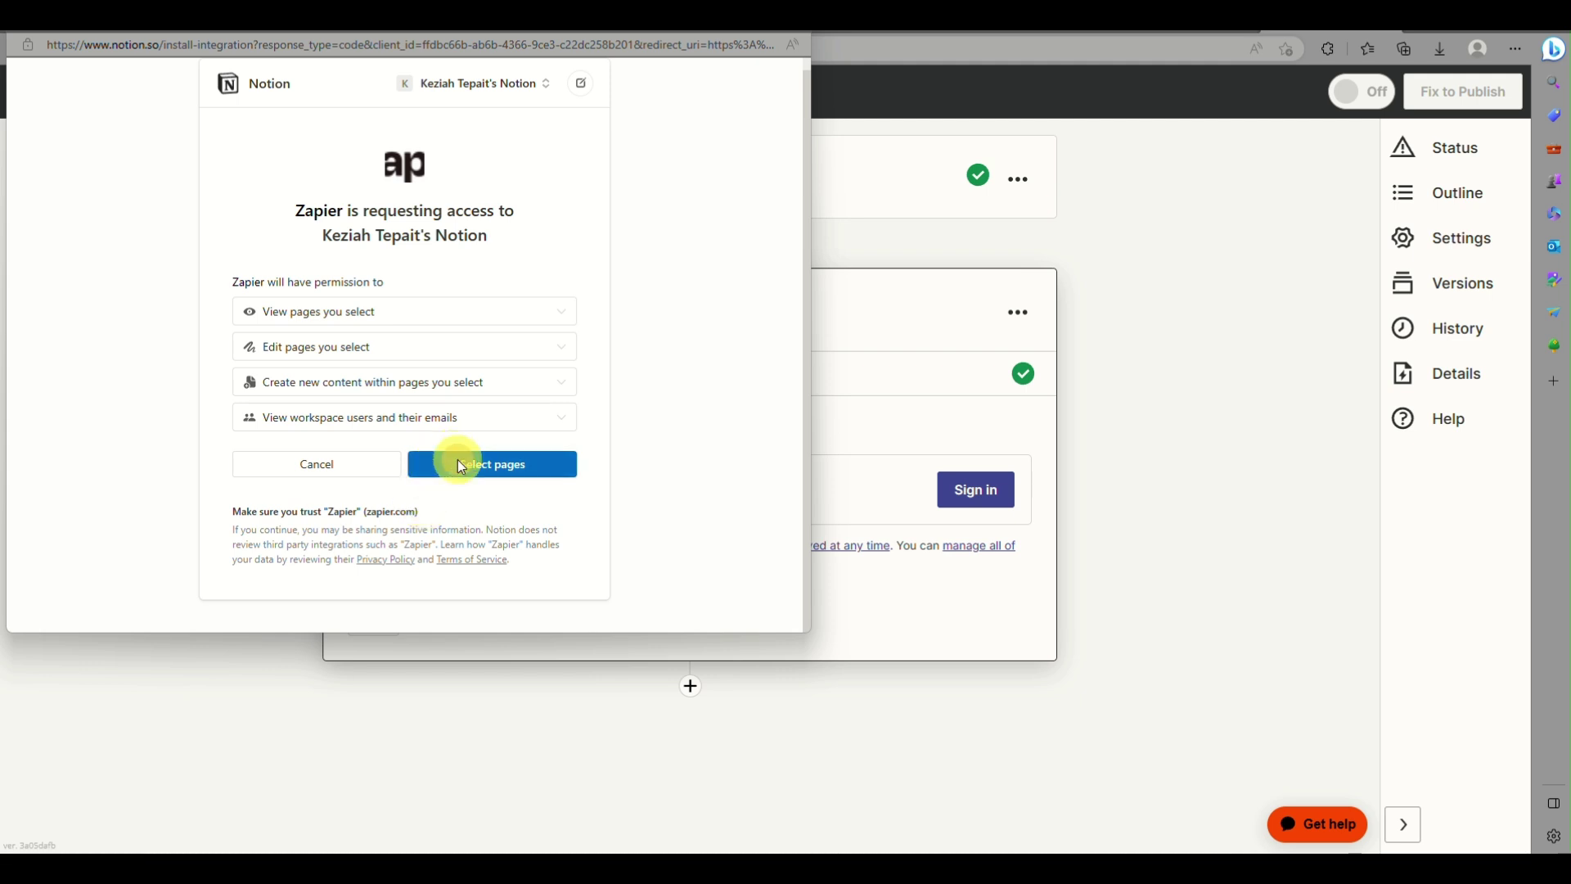
left_click(260, 234)
left_click(265, 242)
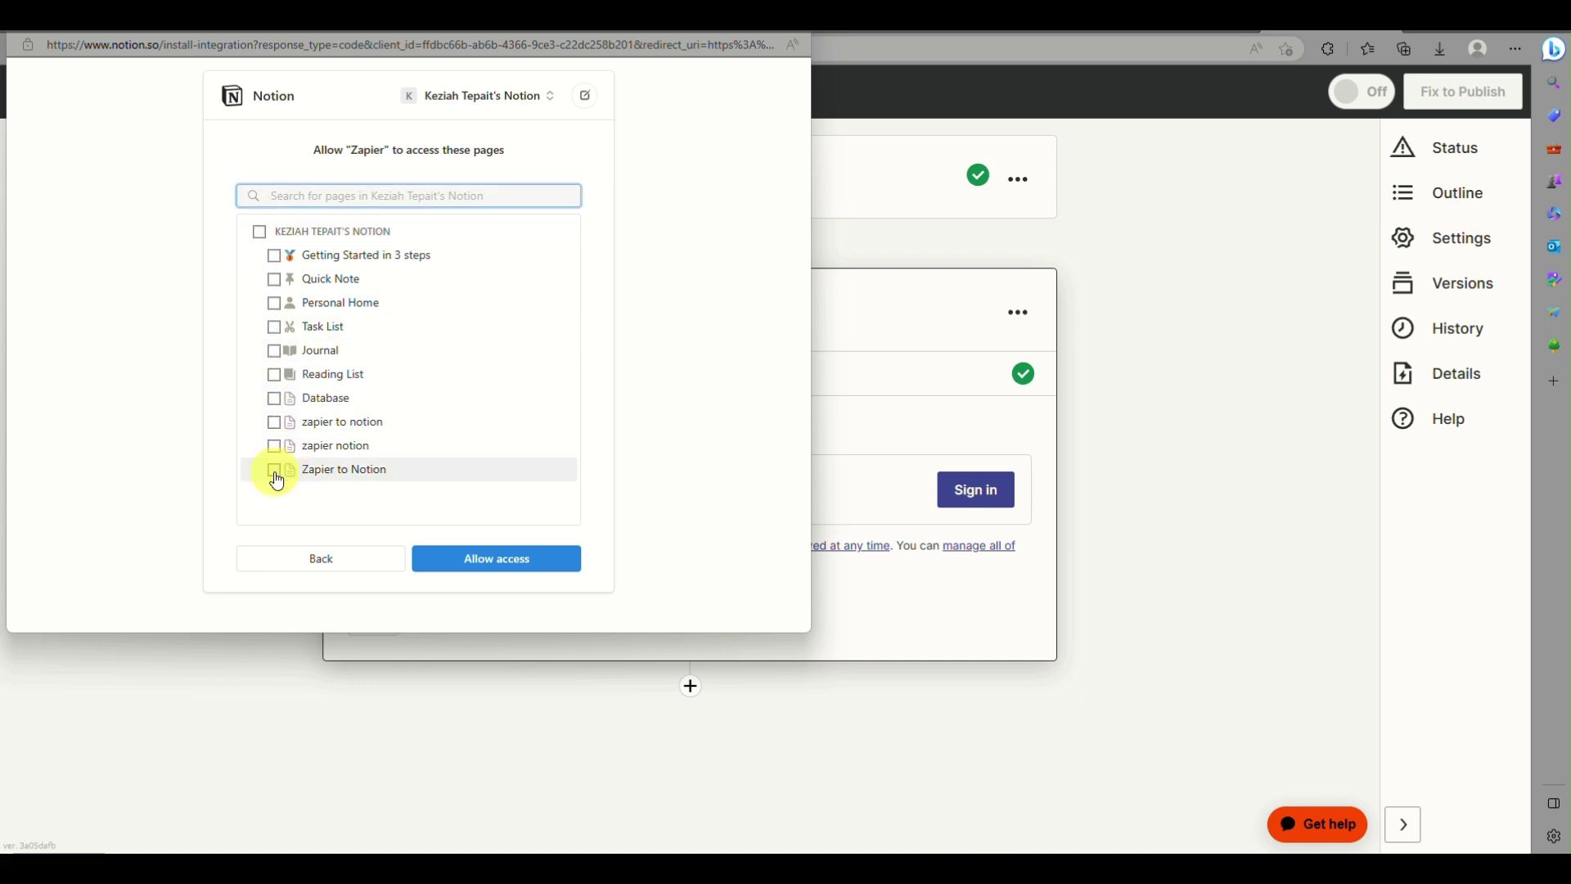
left_click(438, 188)
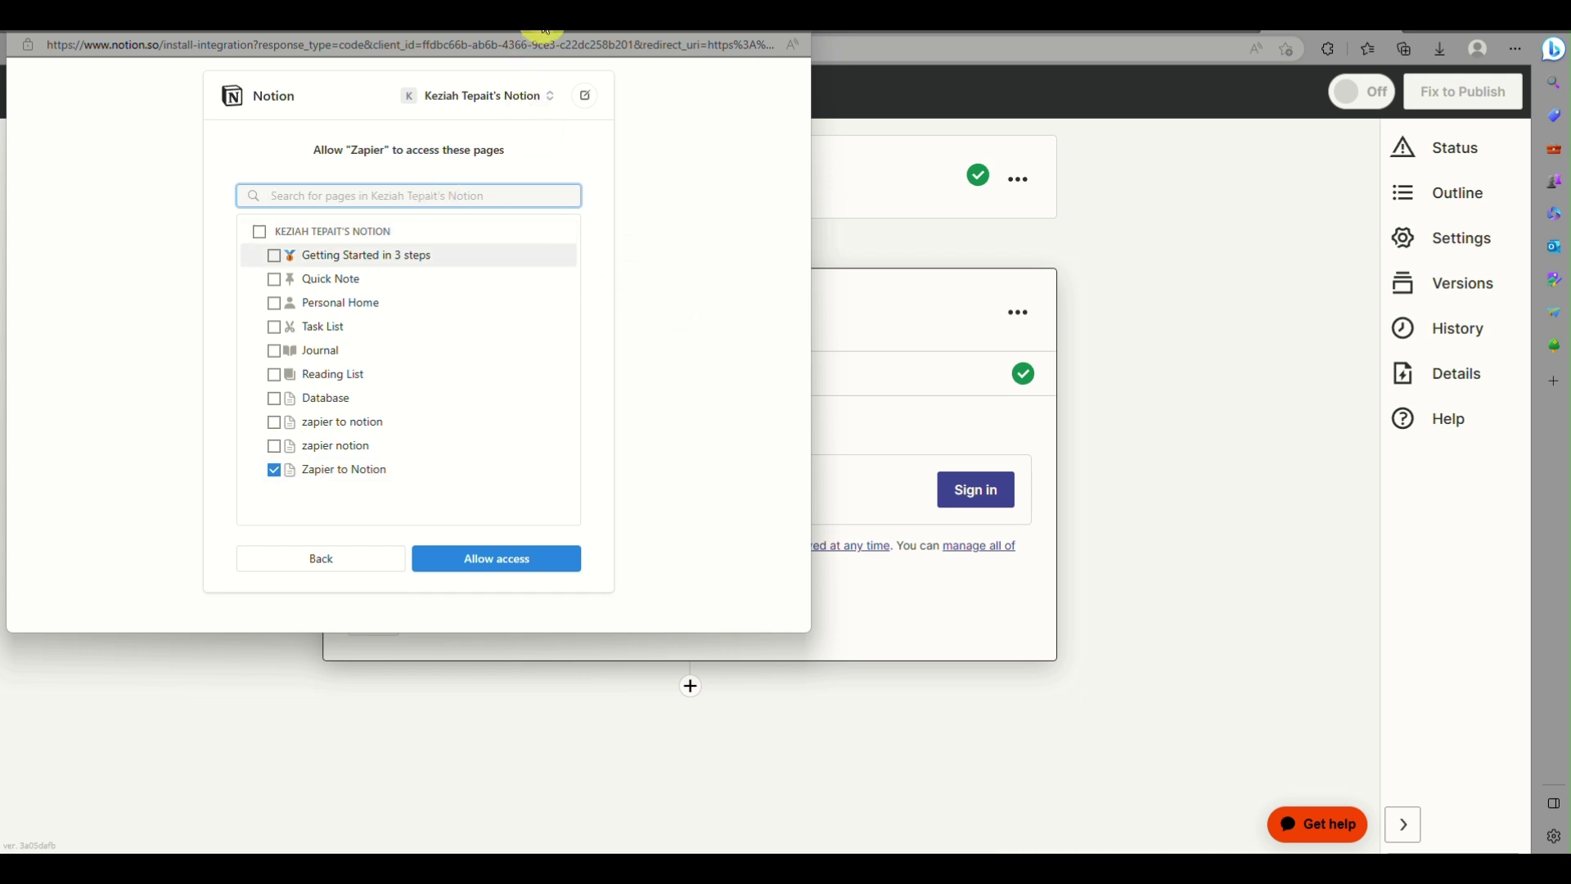
Check in Notion which page contains the calendar sample database and return to the Zap editor
left_click_drag(546, 32, 554, 115)
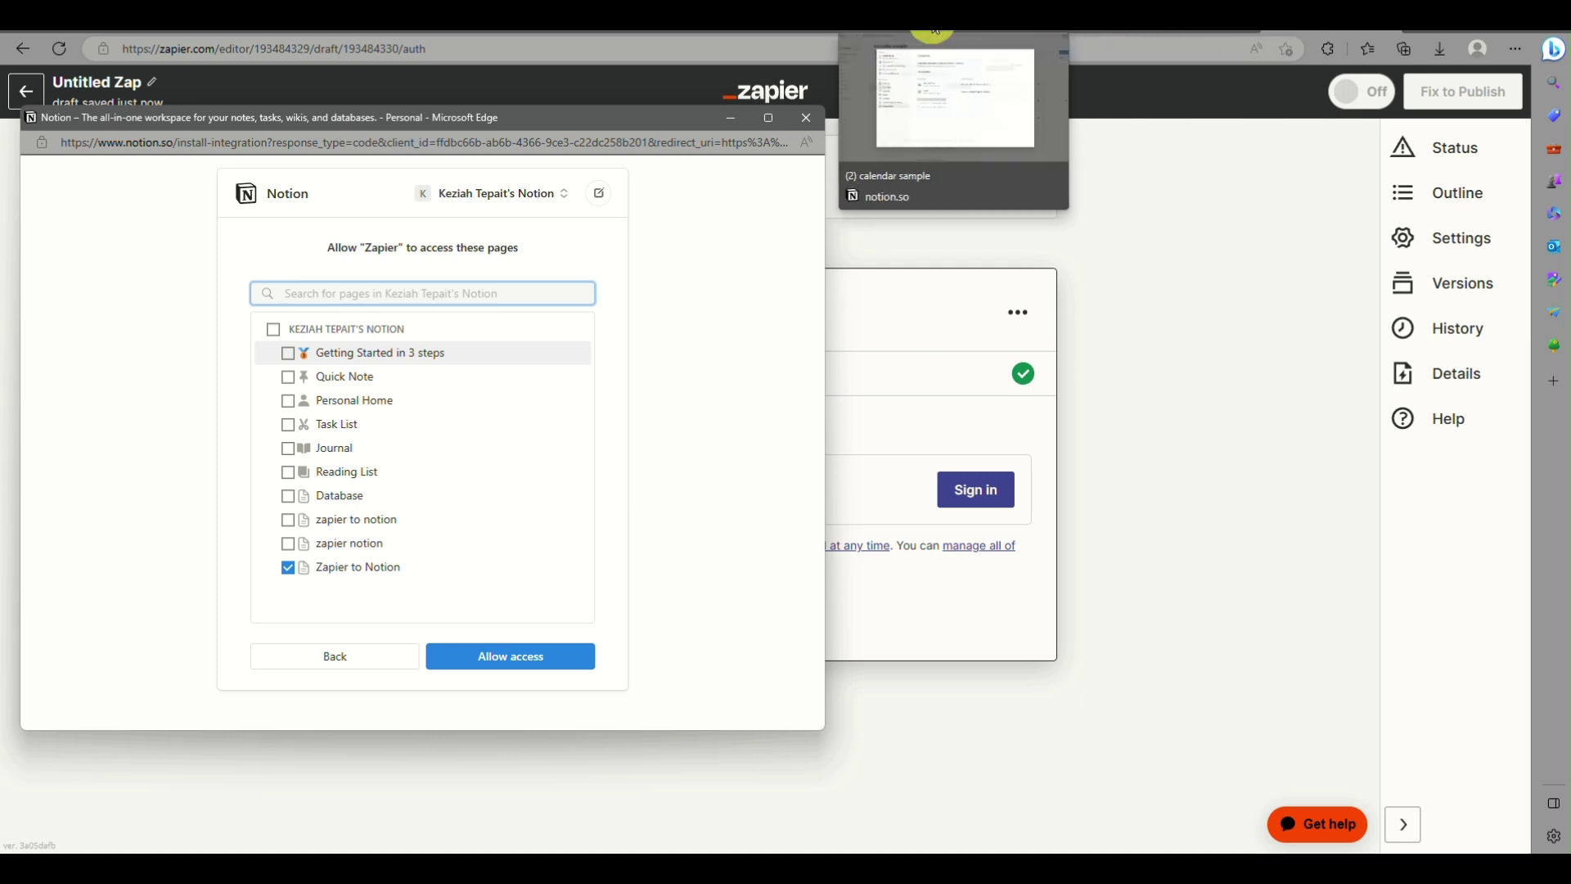
left_click(935, 31)
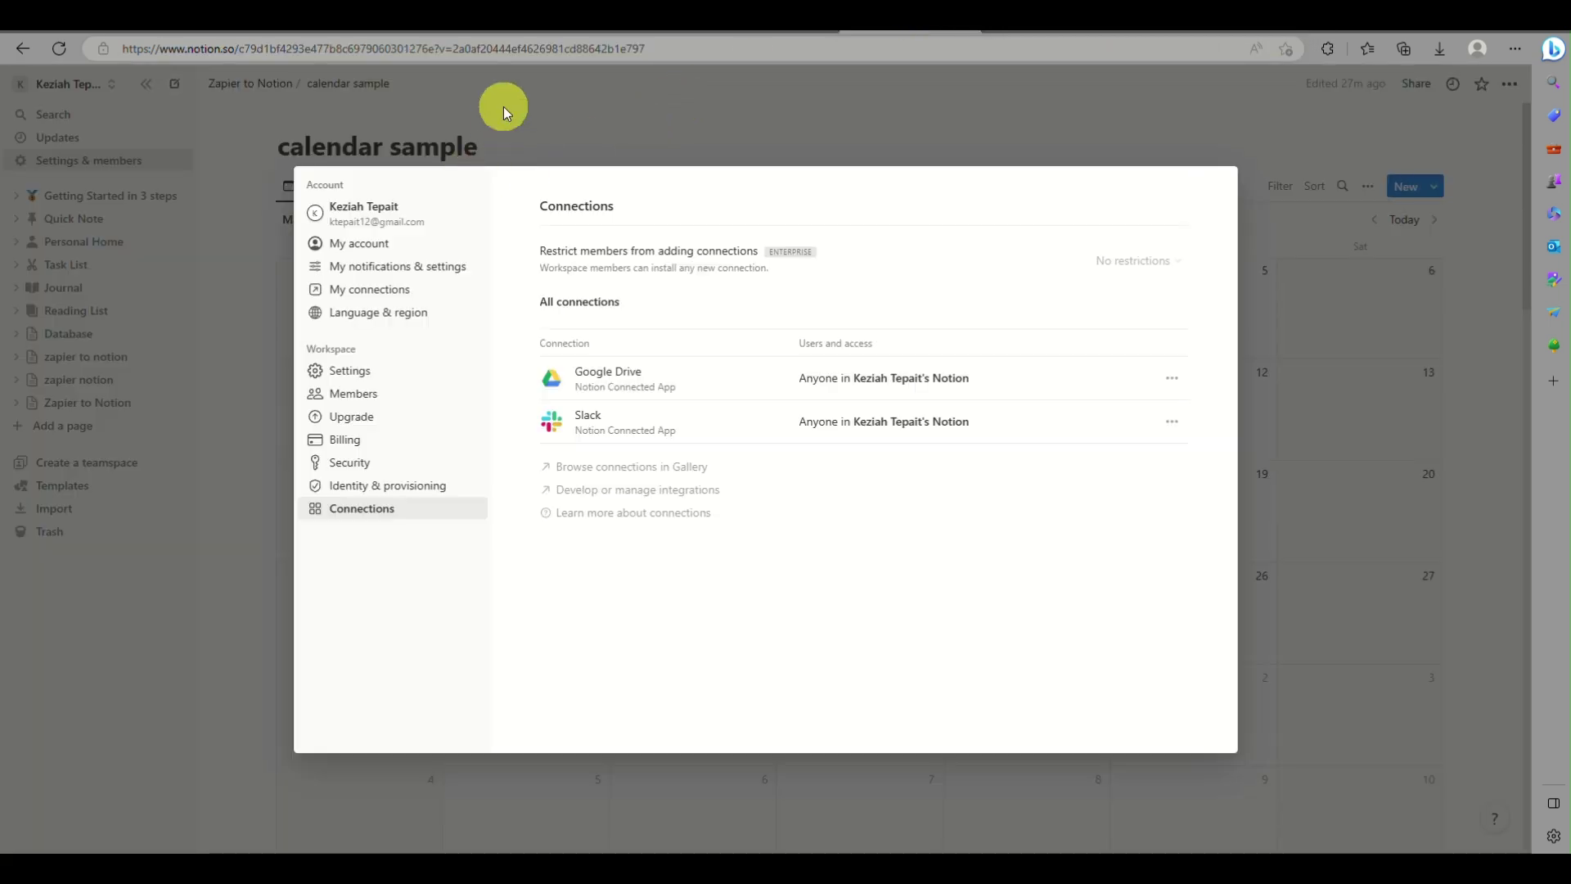
left_click_drag(503, 106, 333, 188)
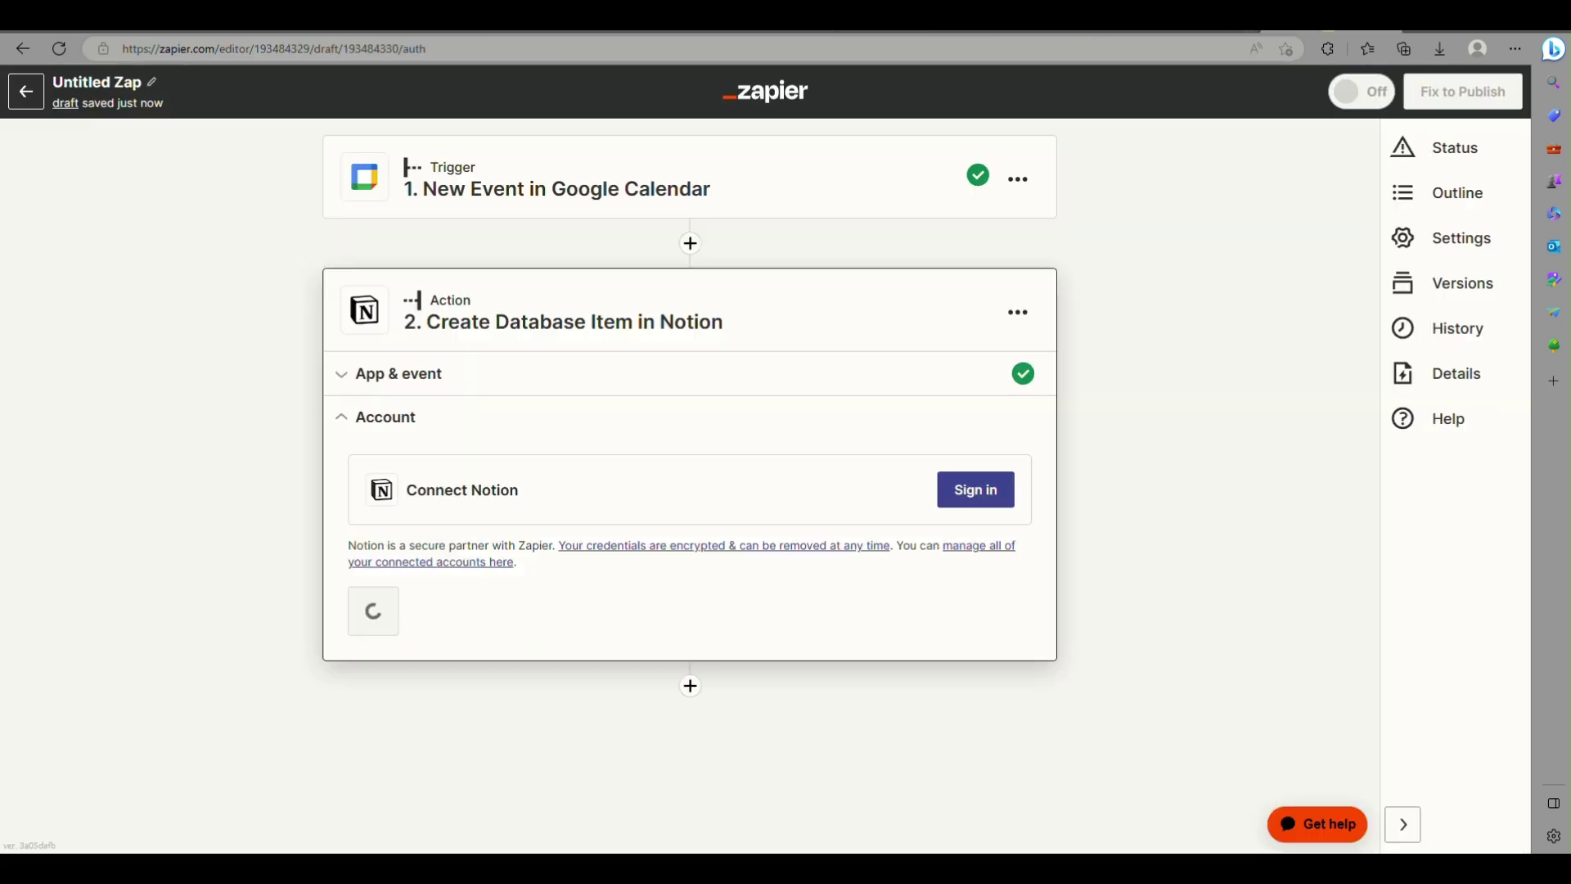
left_click(1321, 31)
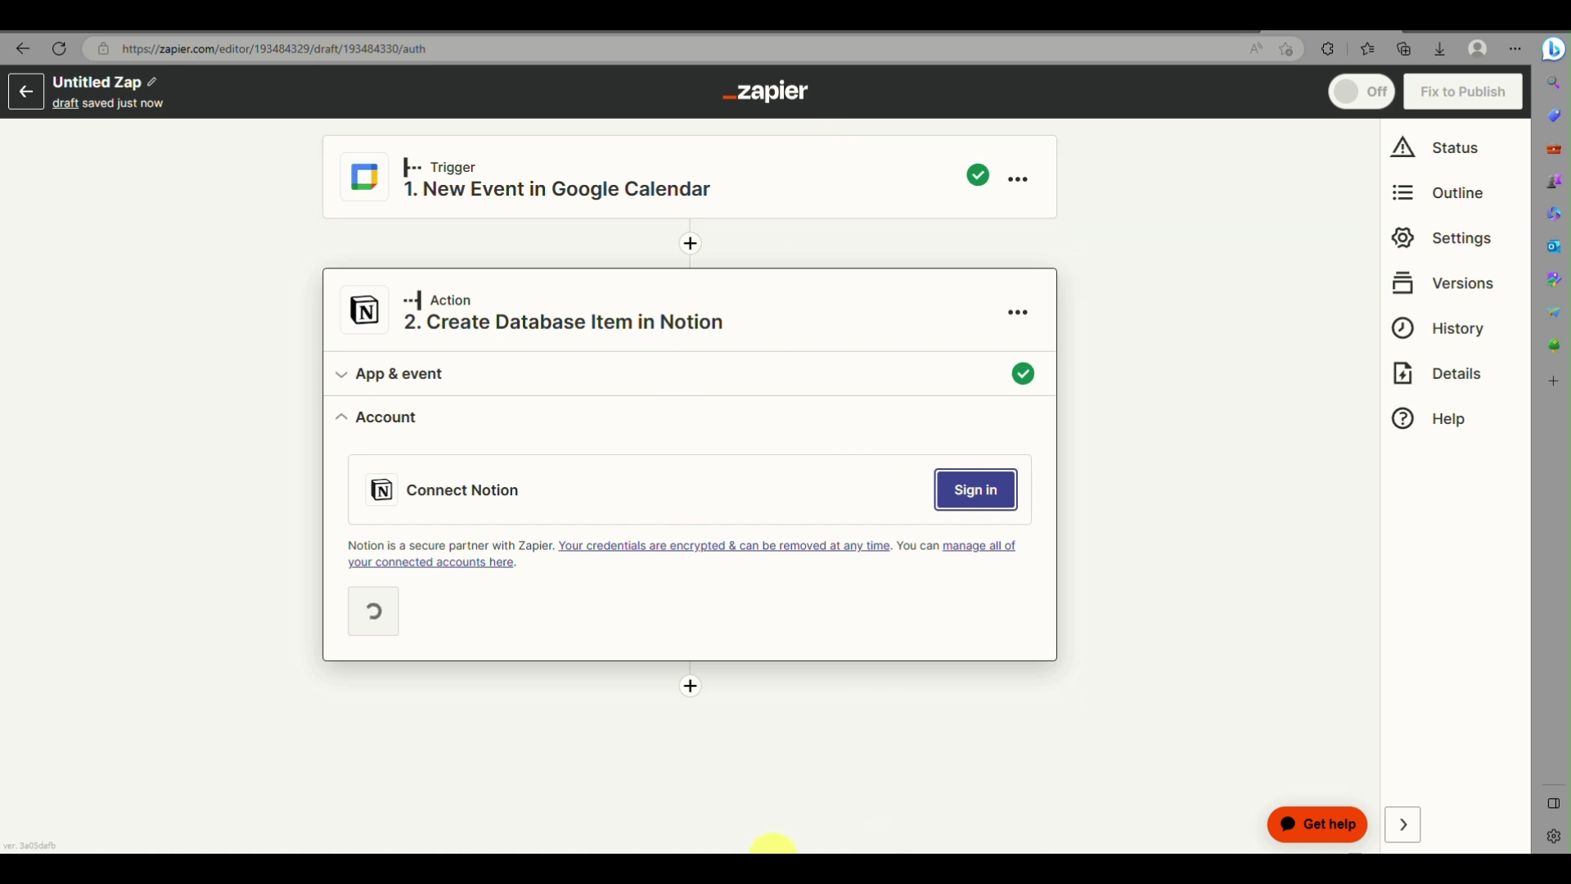
Return to the Notion authorization window, allow Zapier access to the selected page, and continue to the action settings
mouse_move(1151, 869)
mouse_move(753, 851)
left_click(861, 789)
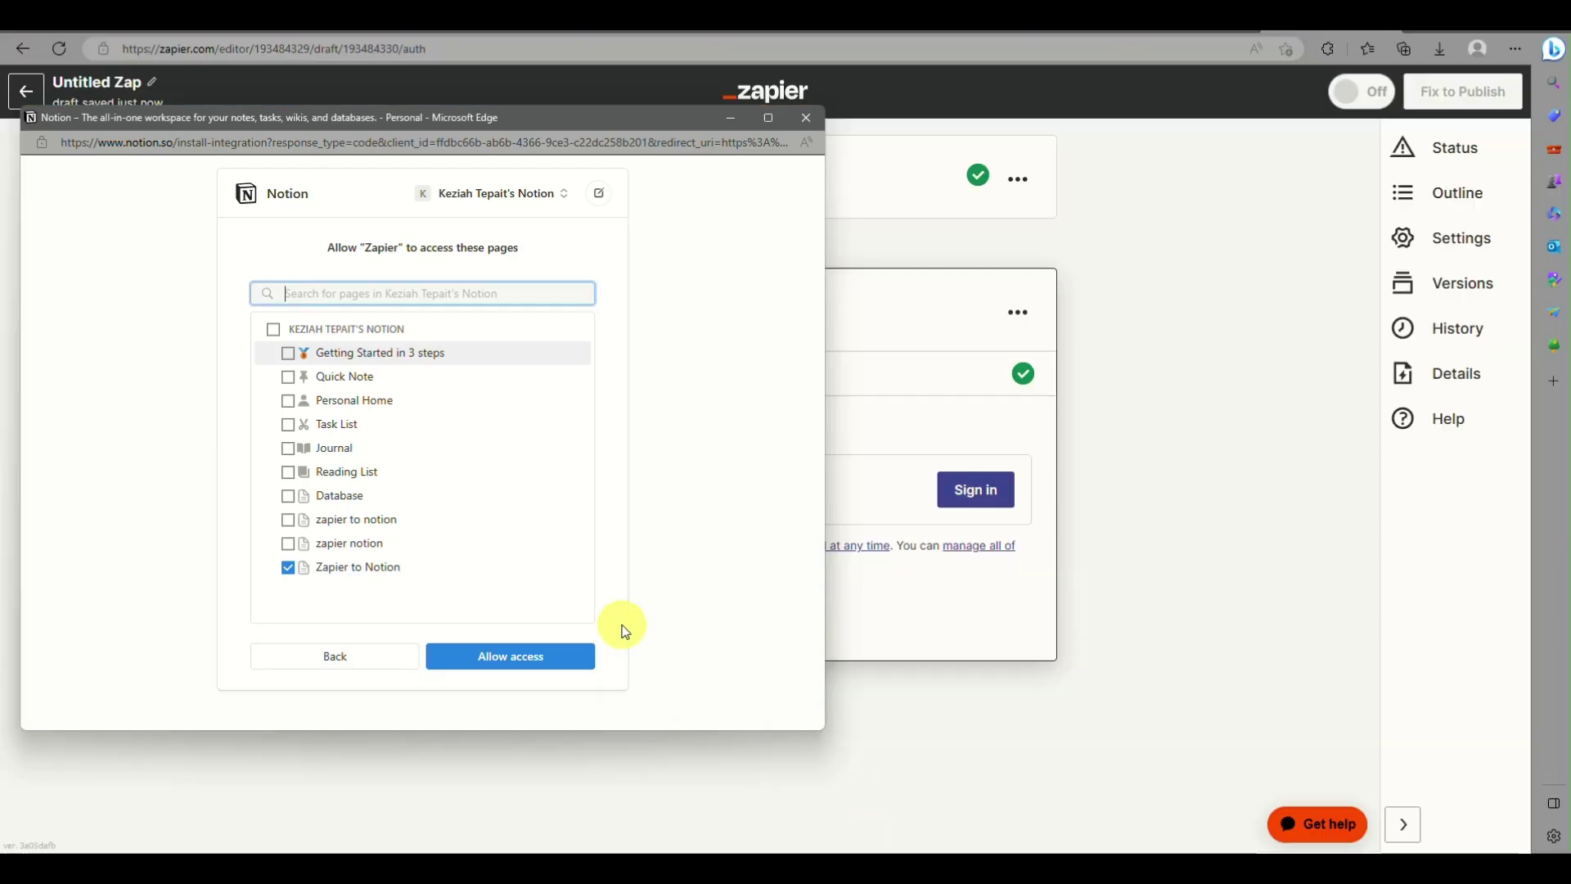
left_click(568, 658)
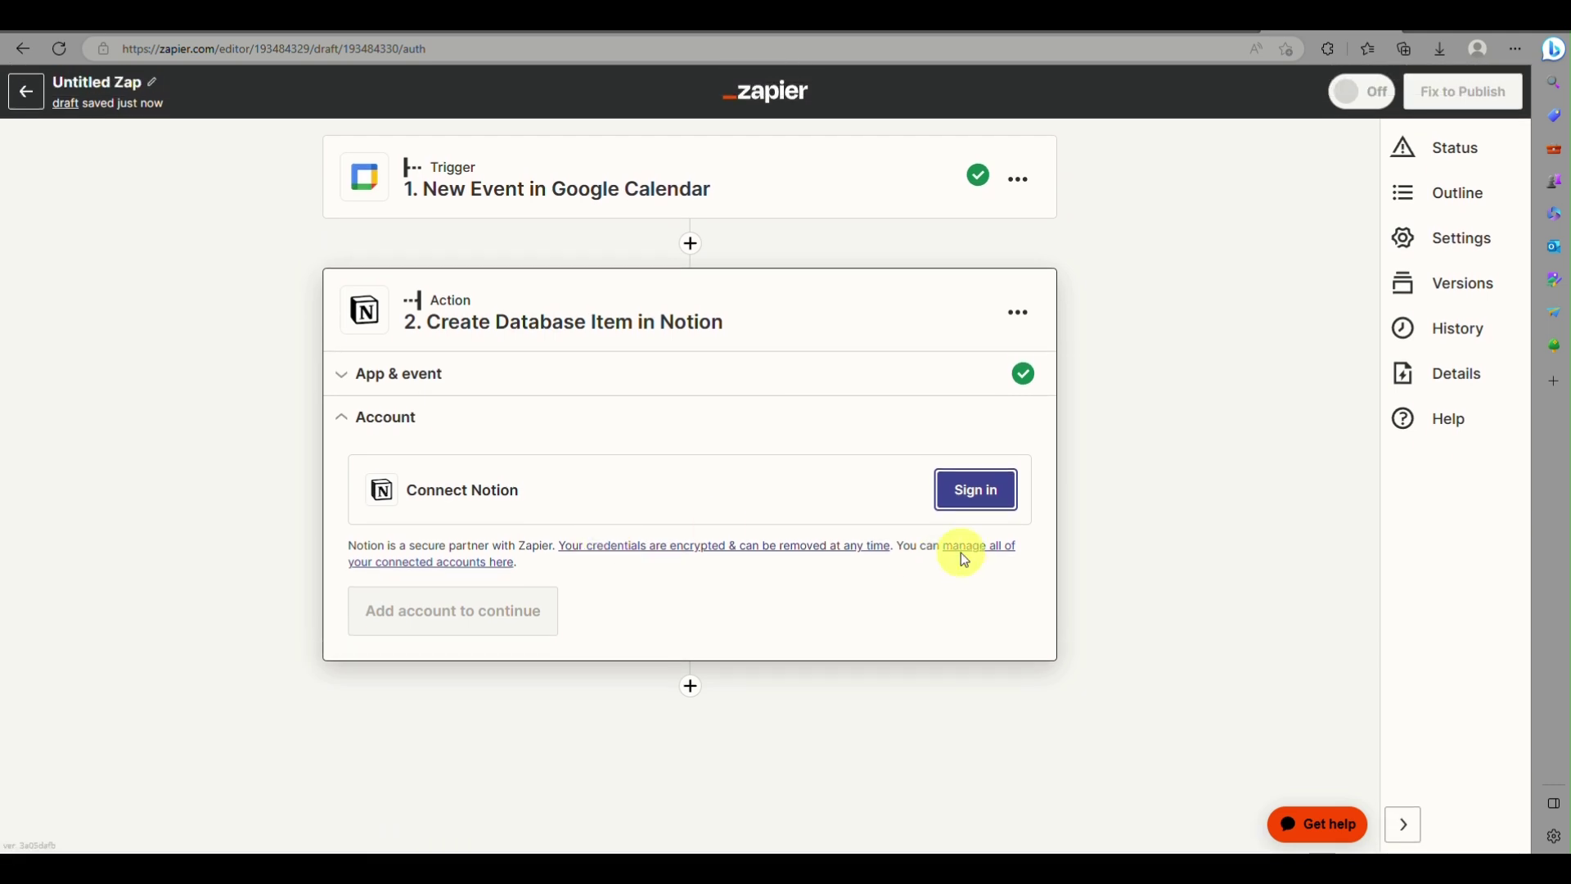
left_click(402, 613)
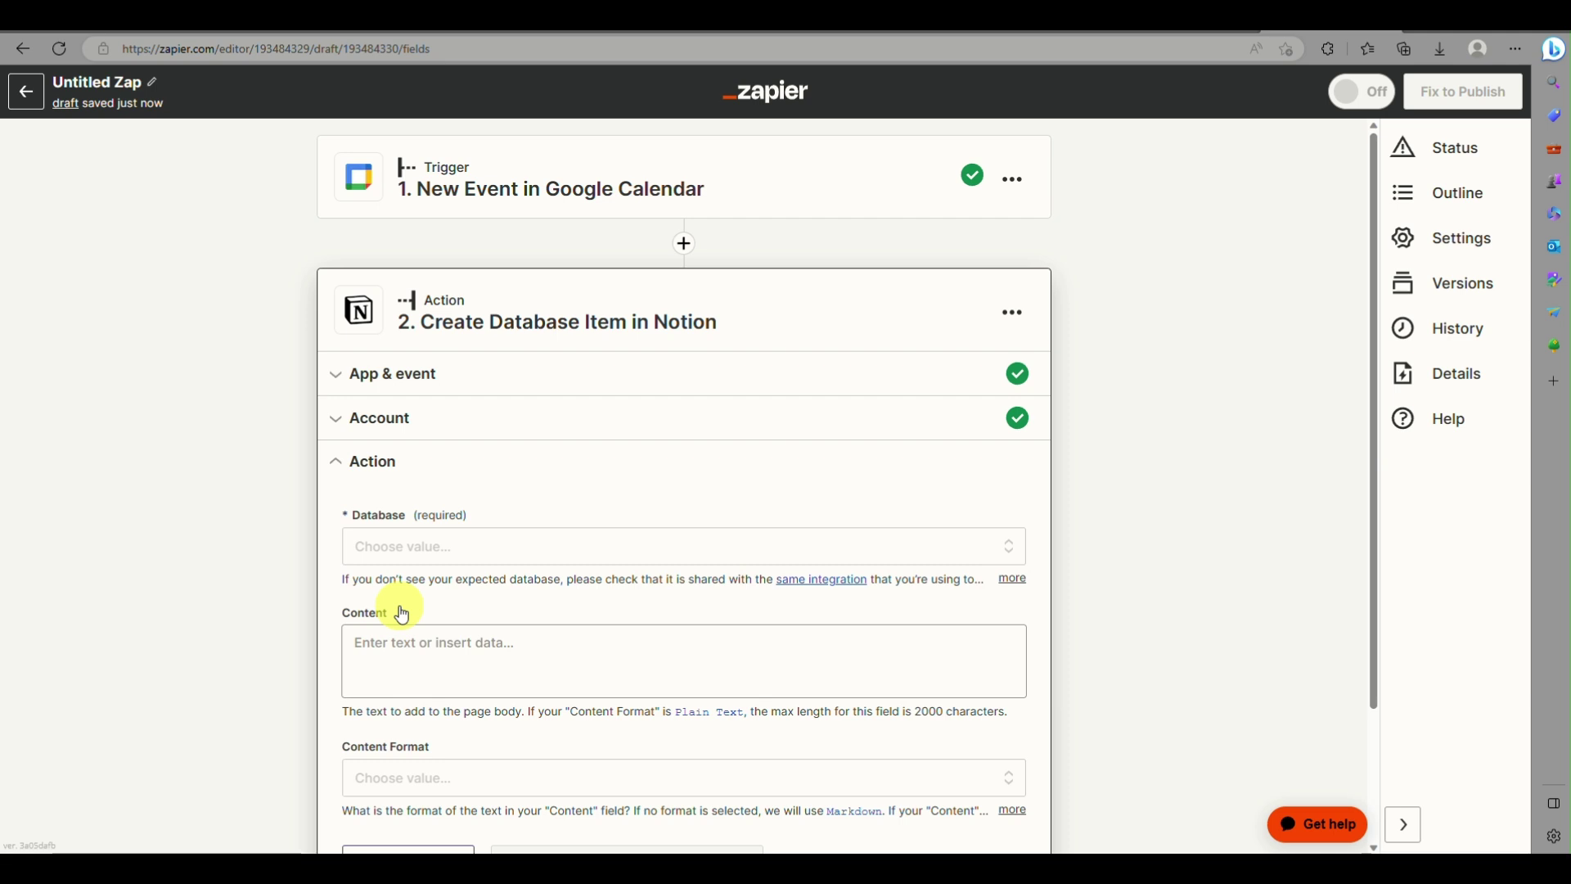
Search the action's Database options for cal and reopen the Notion account section
left_click(524, 497)
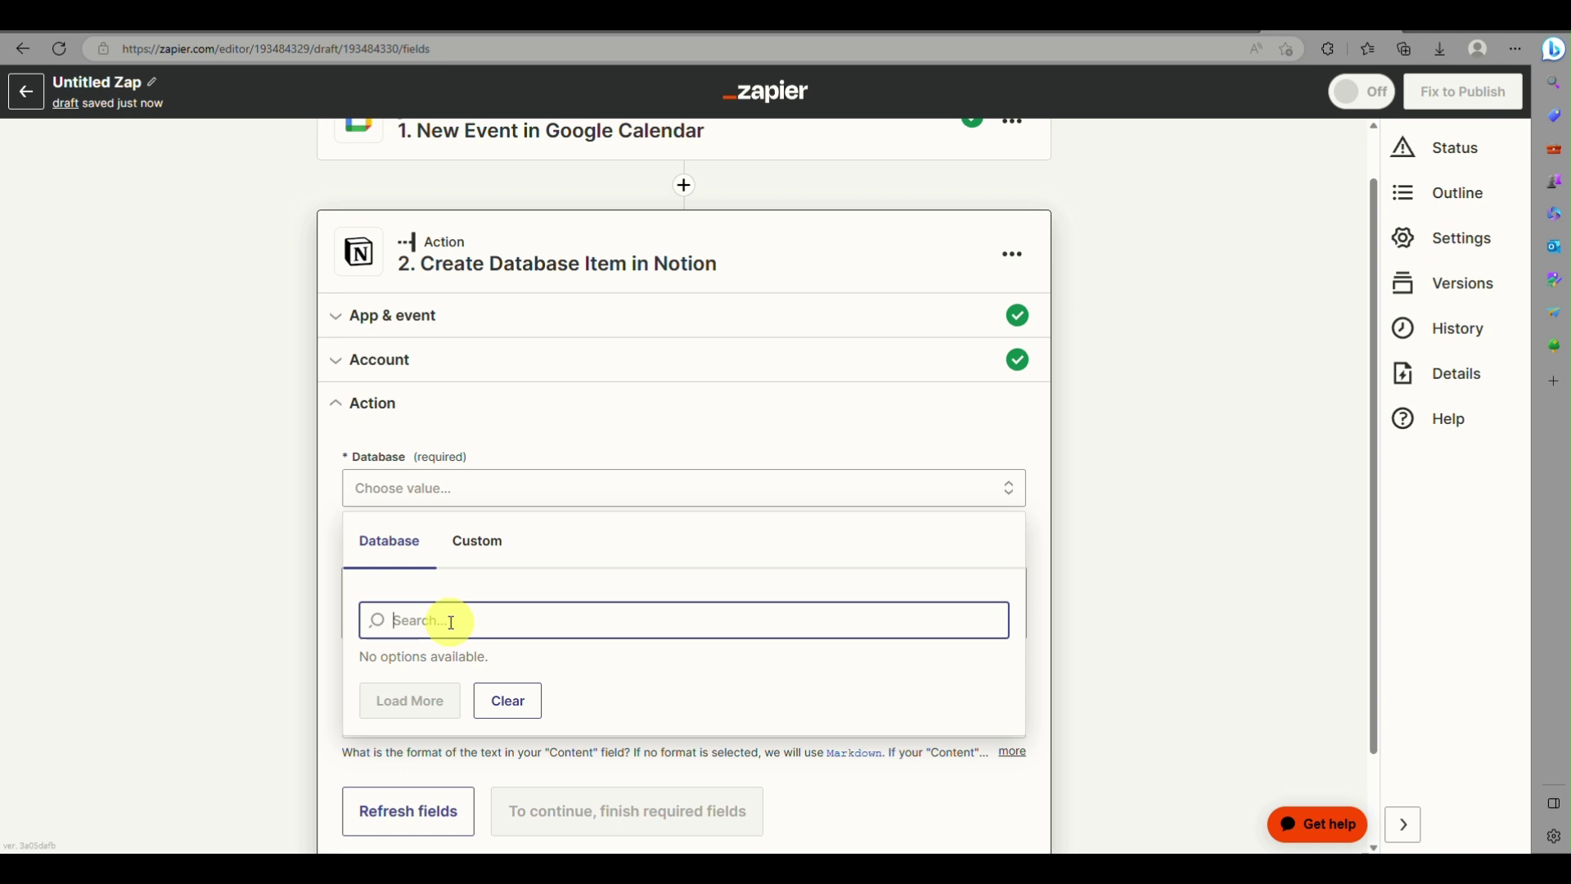
type("cal")
left_click(449, 361)
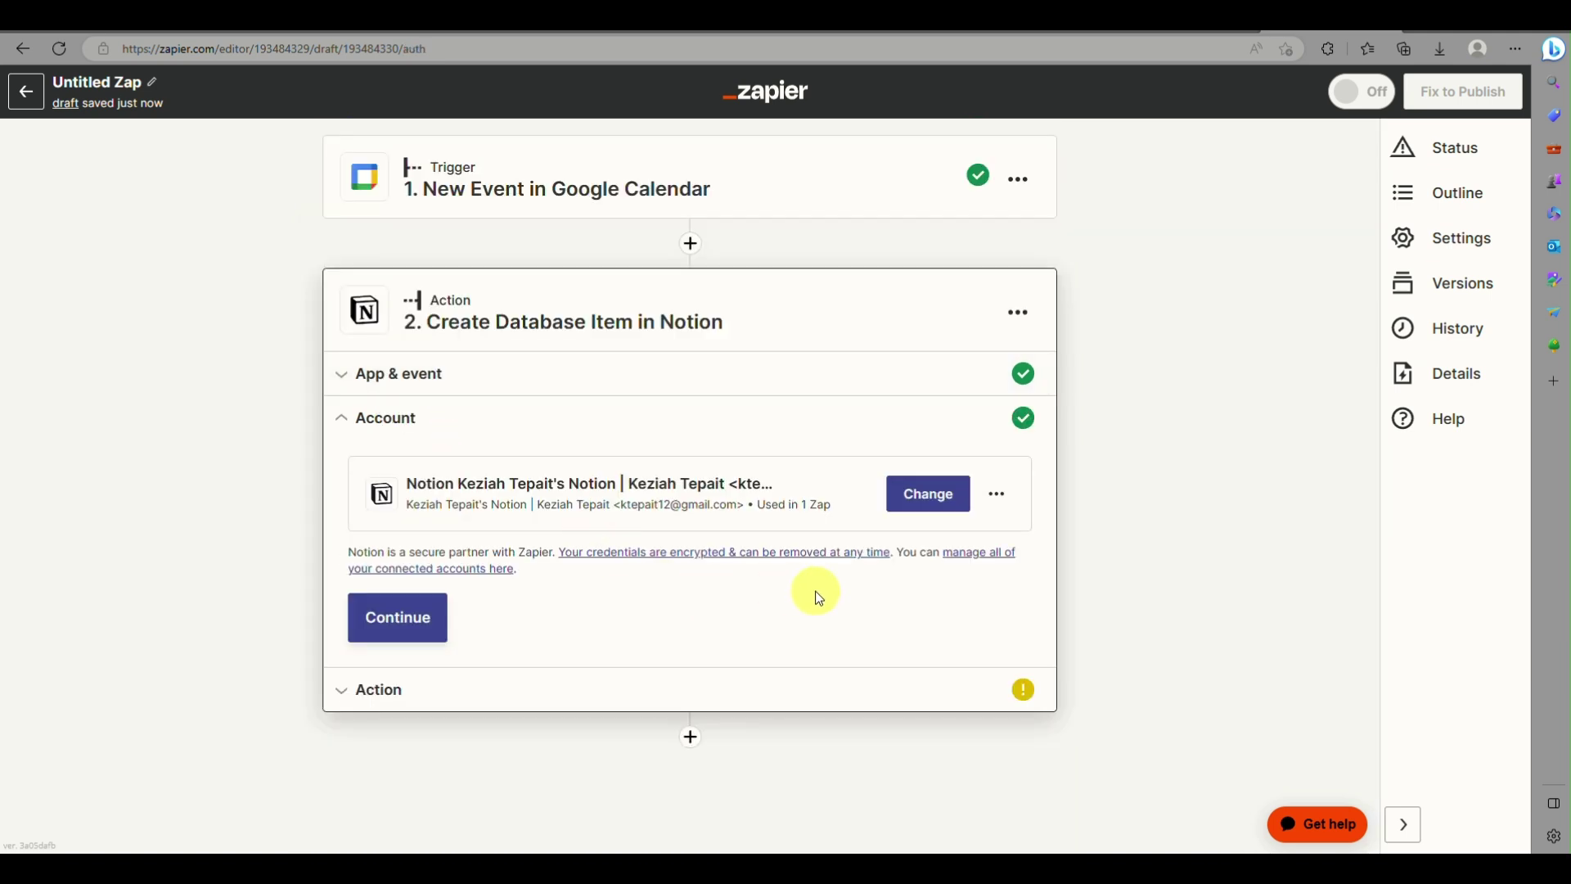
Check the Notion connection's options, return to the action settings and search the Database options for calendar
left_click(1004, 495)
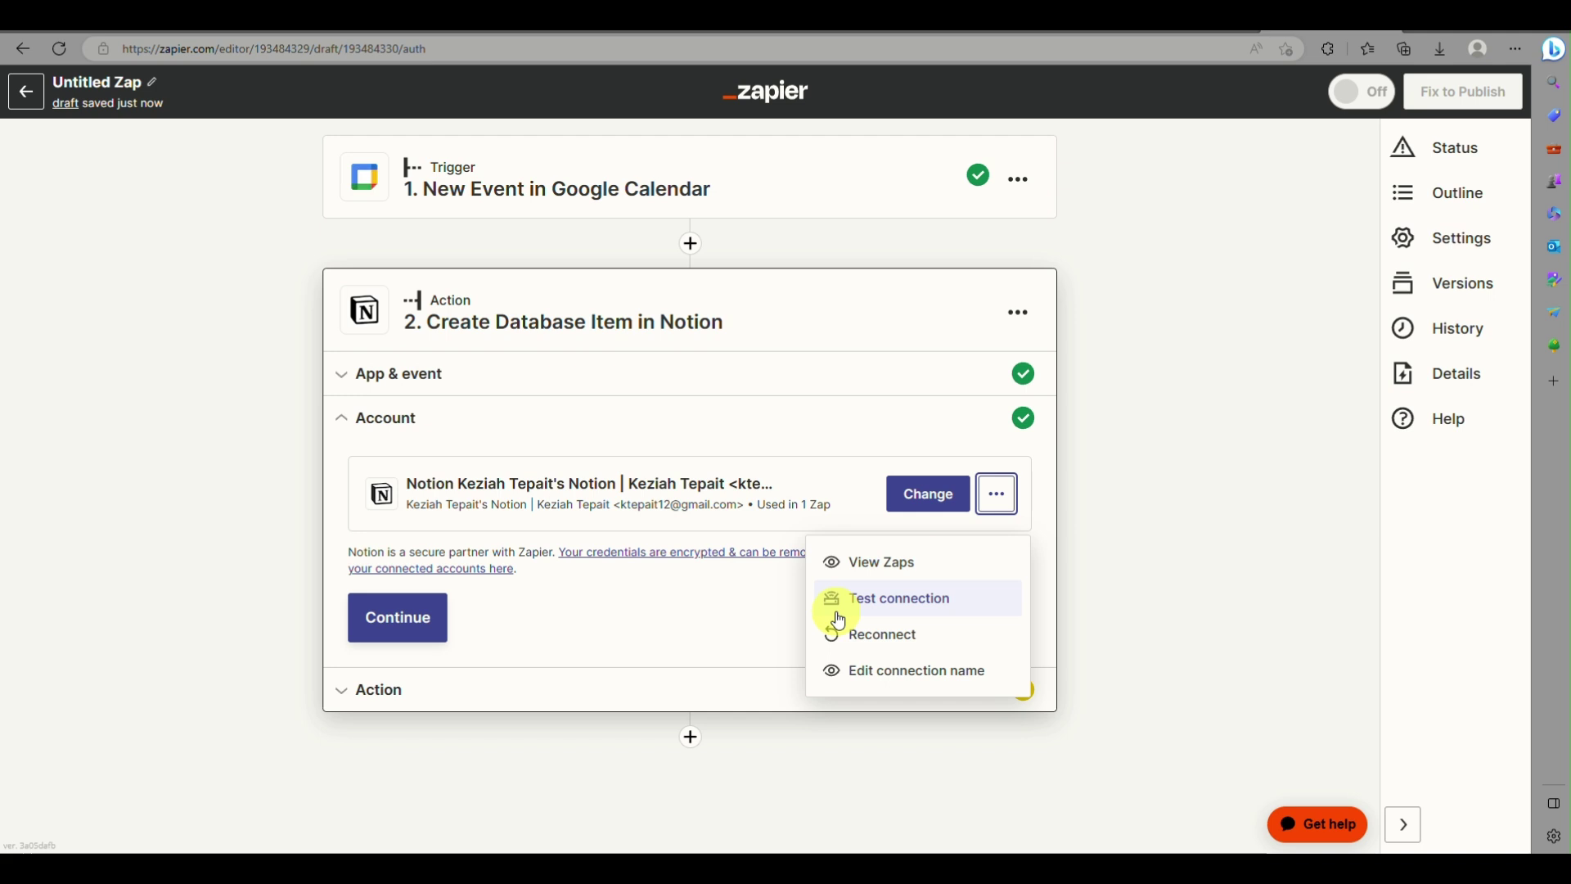
left_click(755, 621)
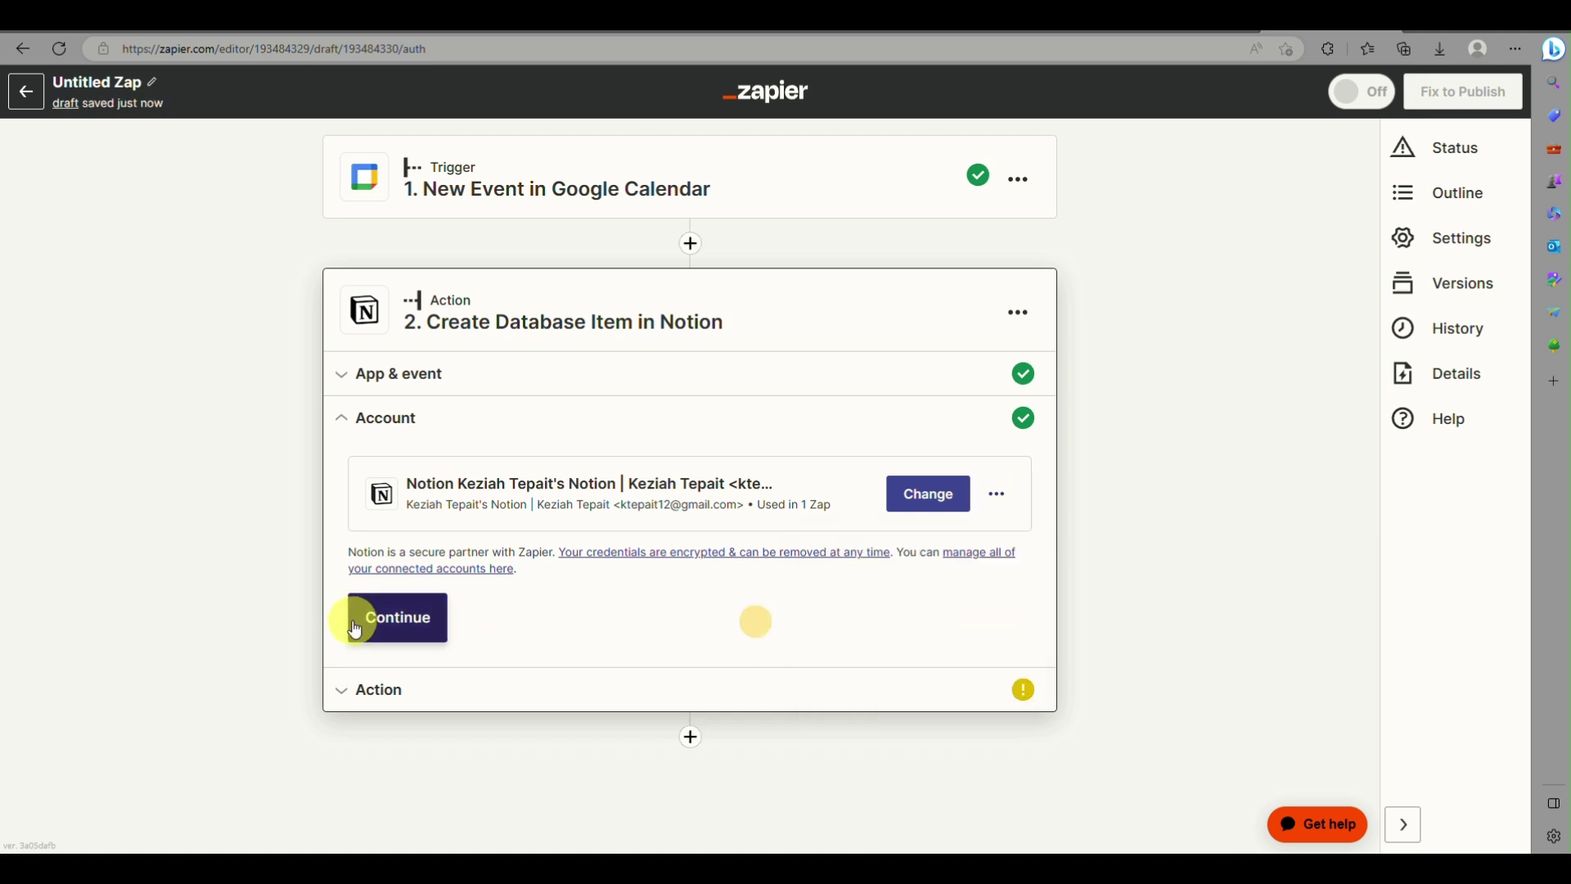
left_click(413, 689)
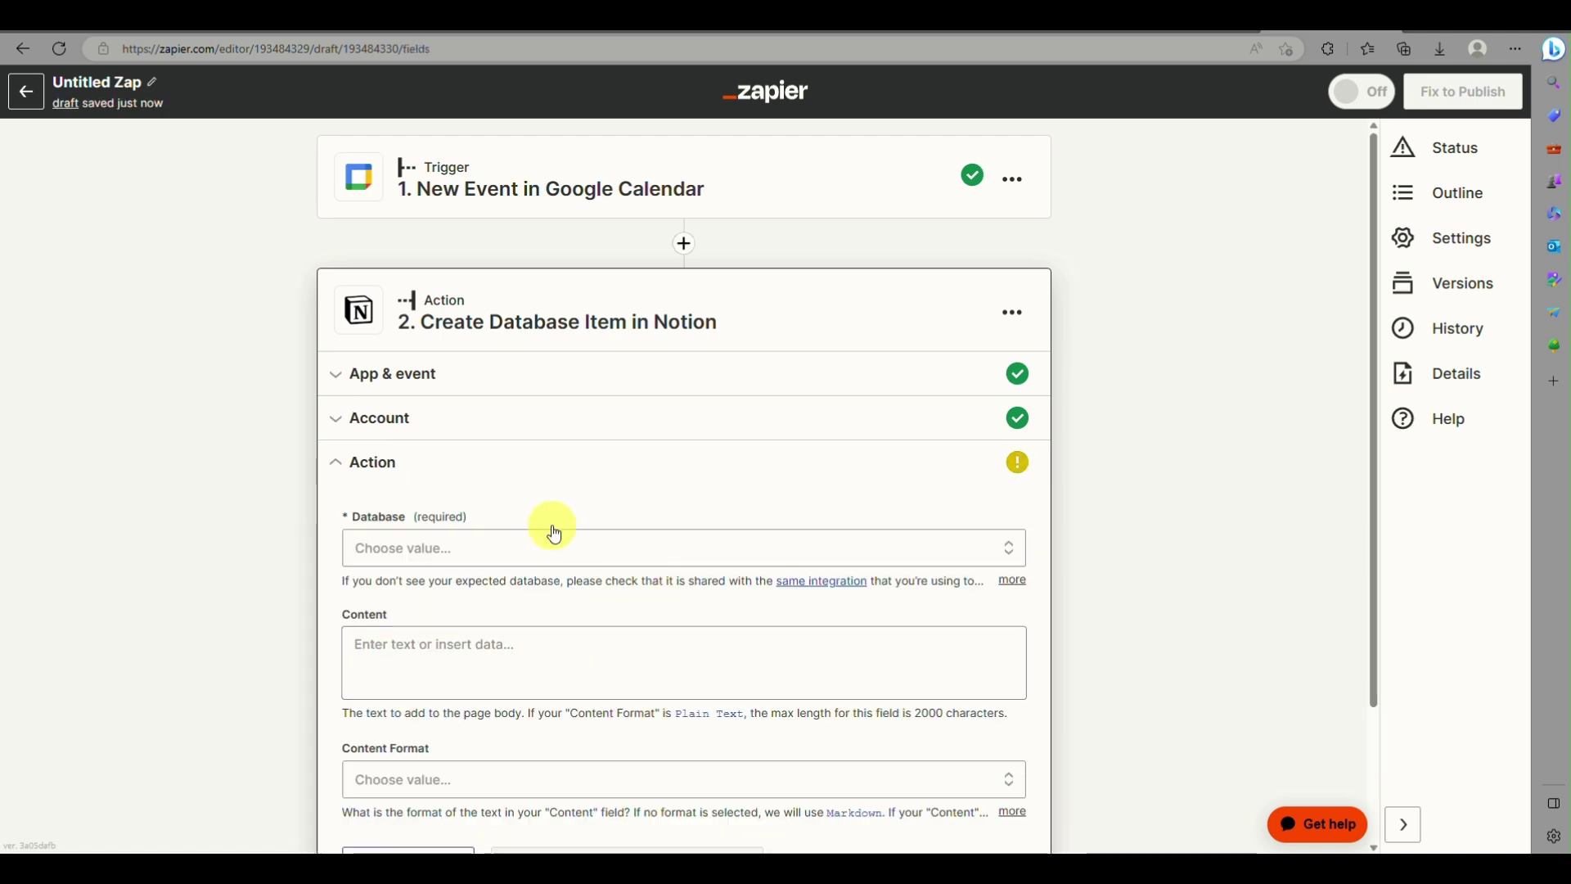
left_click(576, 546)
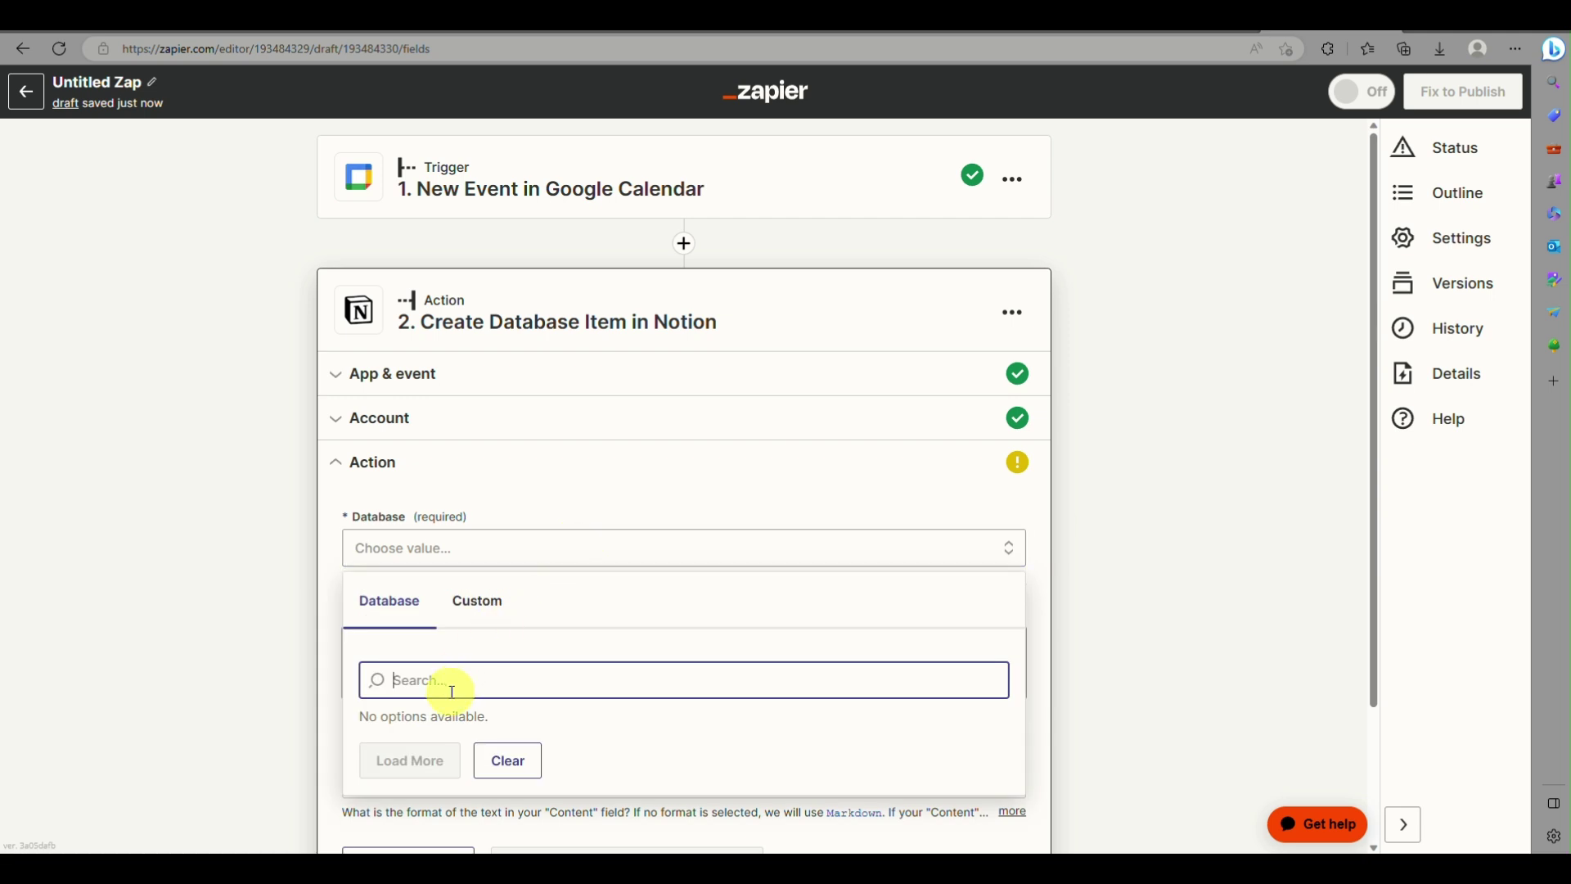
type("cal")
key("BackSpace")
type("cal")
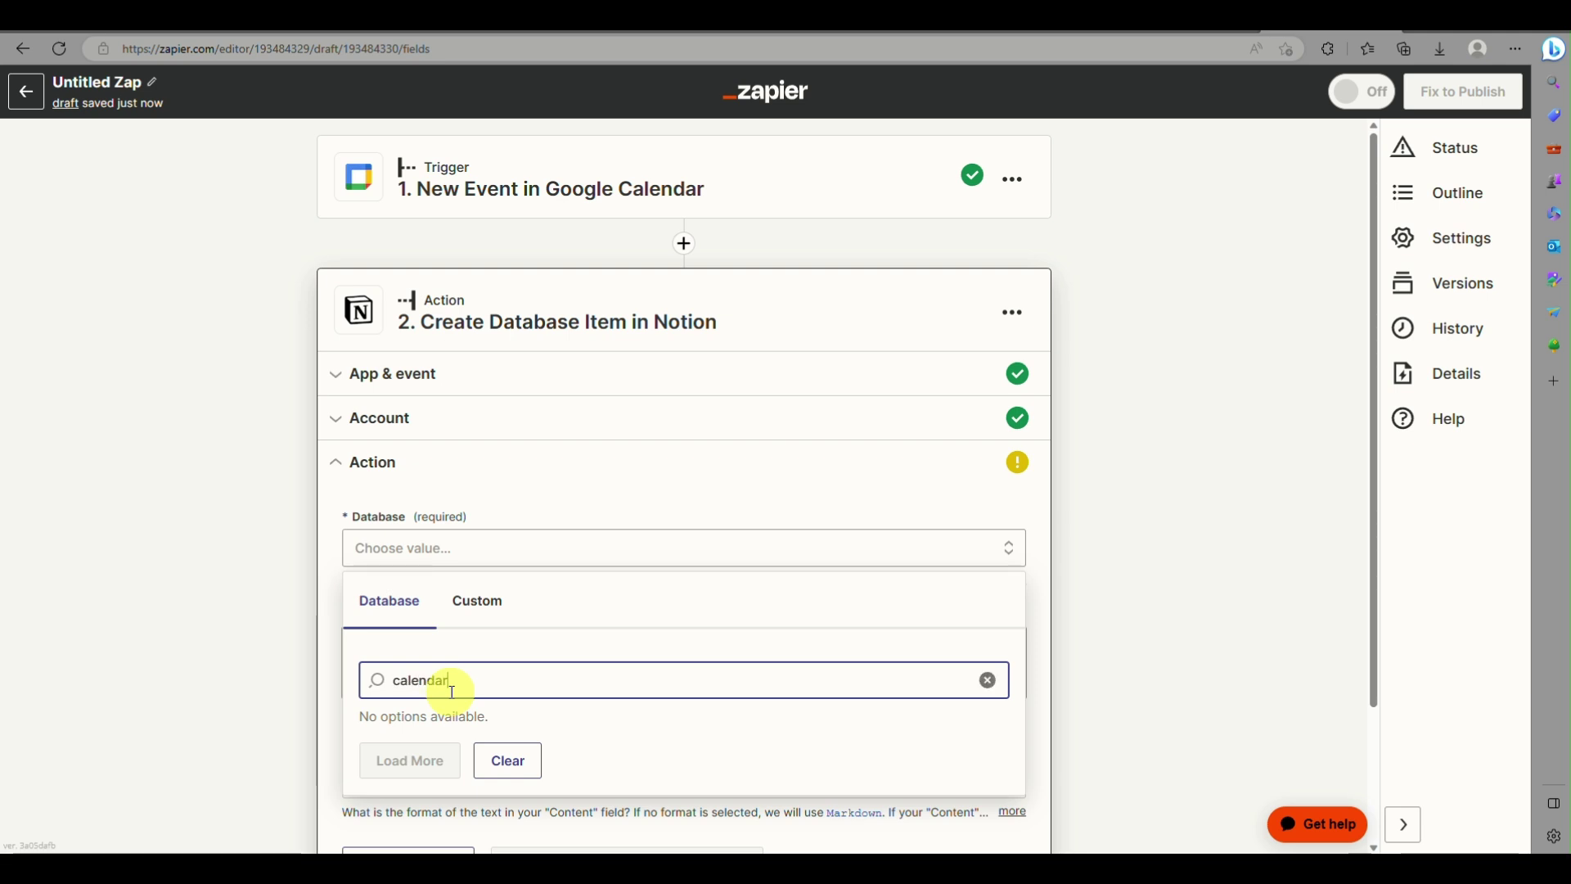
scroll(452, 691, "down", 2)
left_click(508, 592)
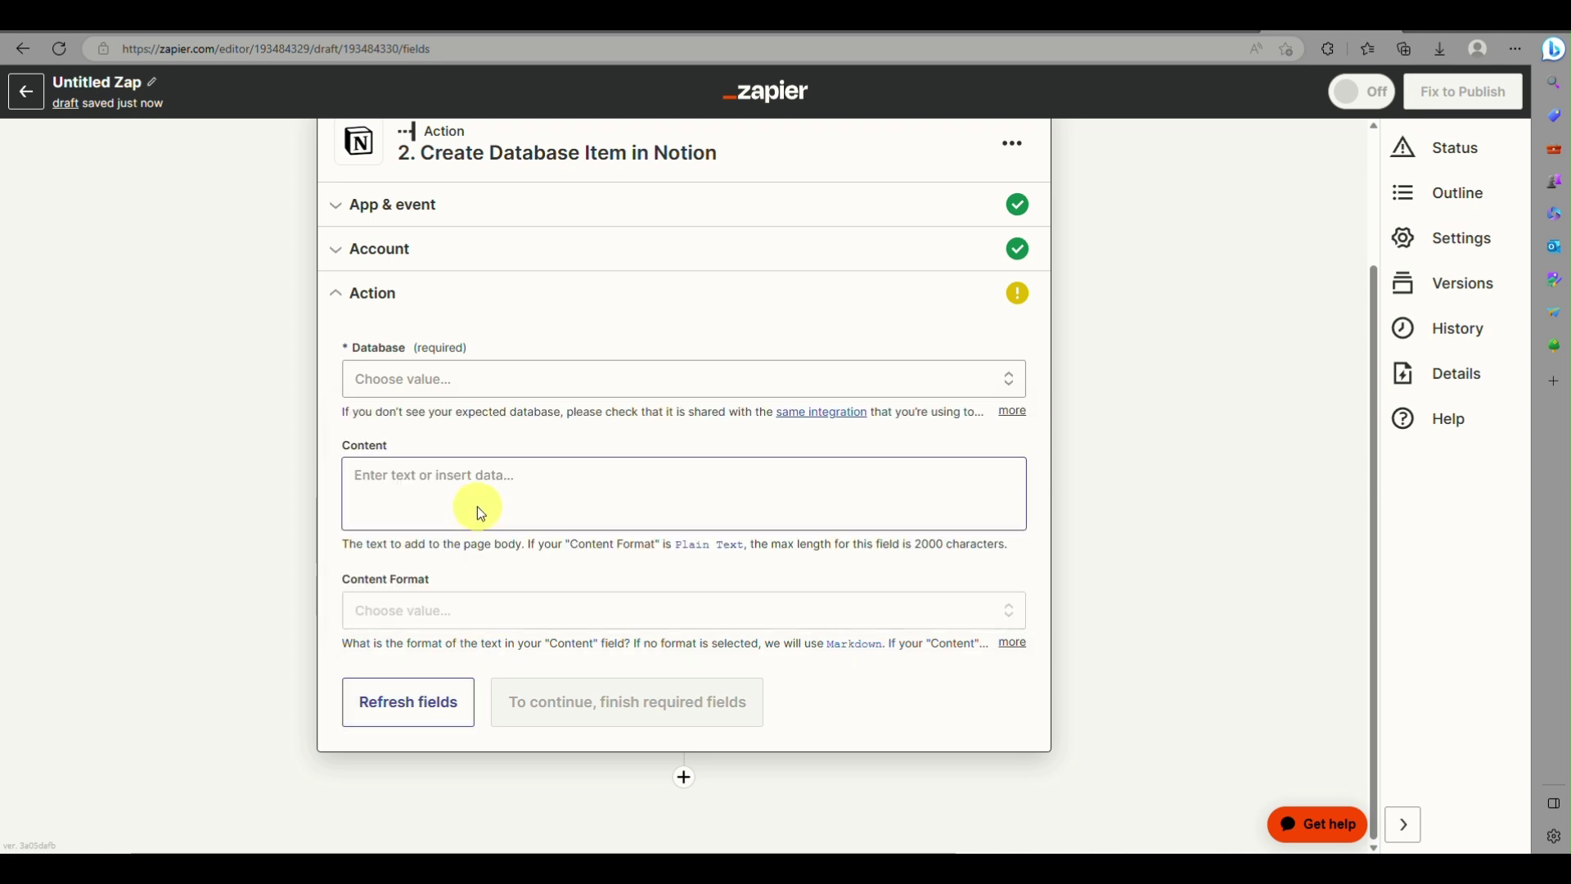
Search the Database options for zapier sample, clear the search and close the list
left_click(460, 385)
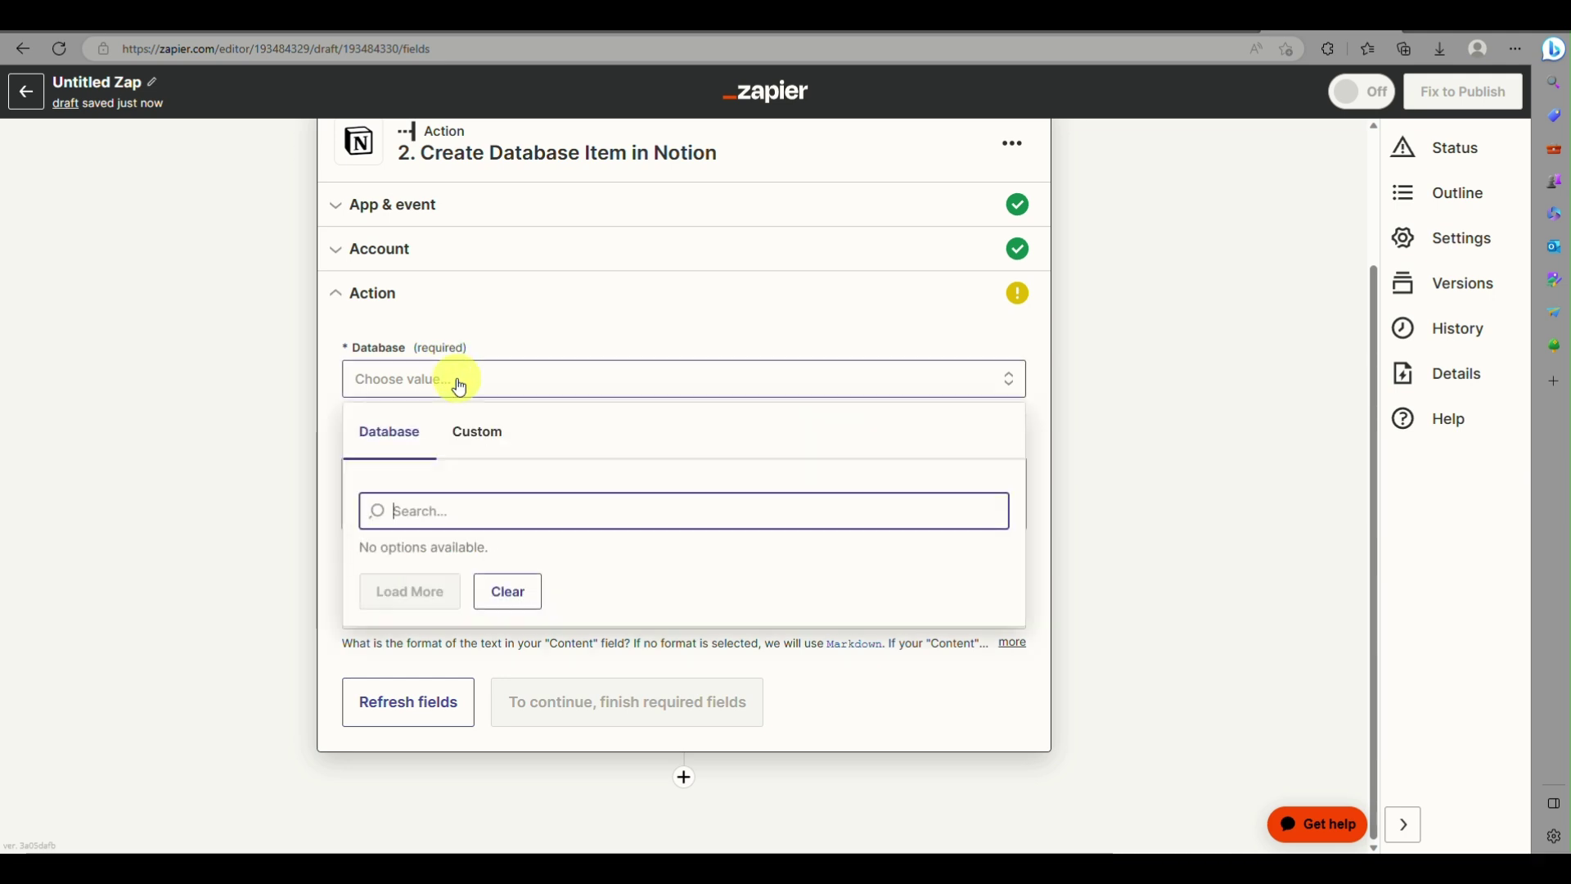
type("zapier")
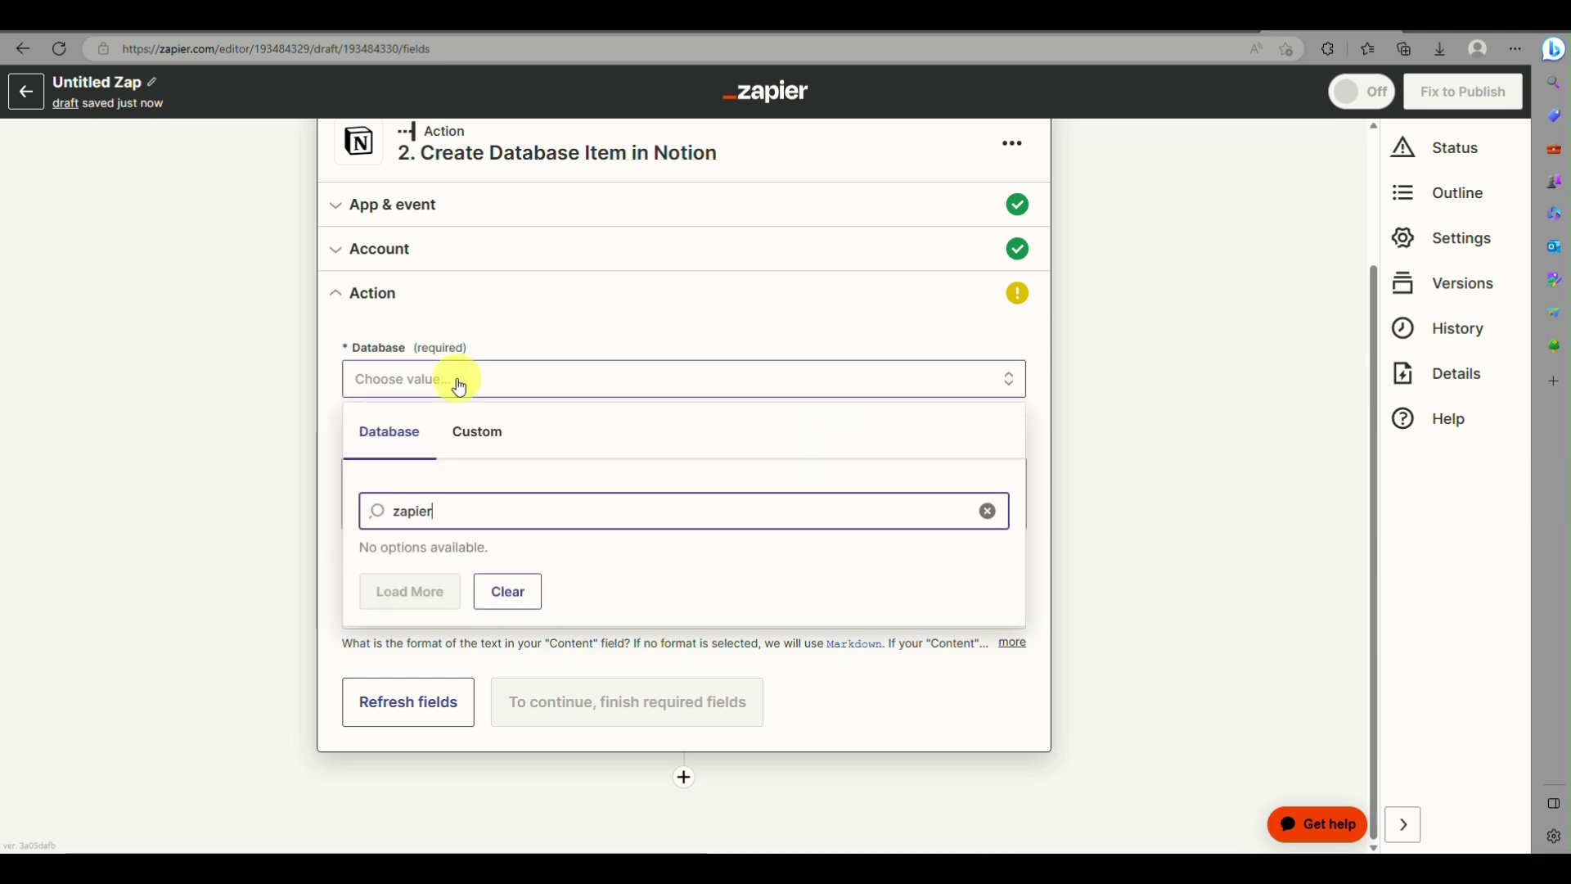
type(" sample")
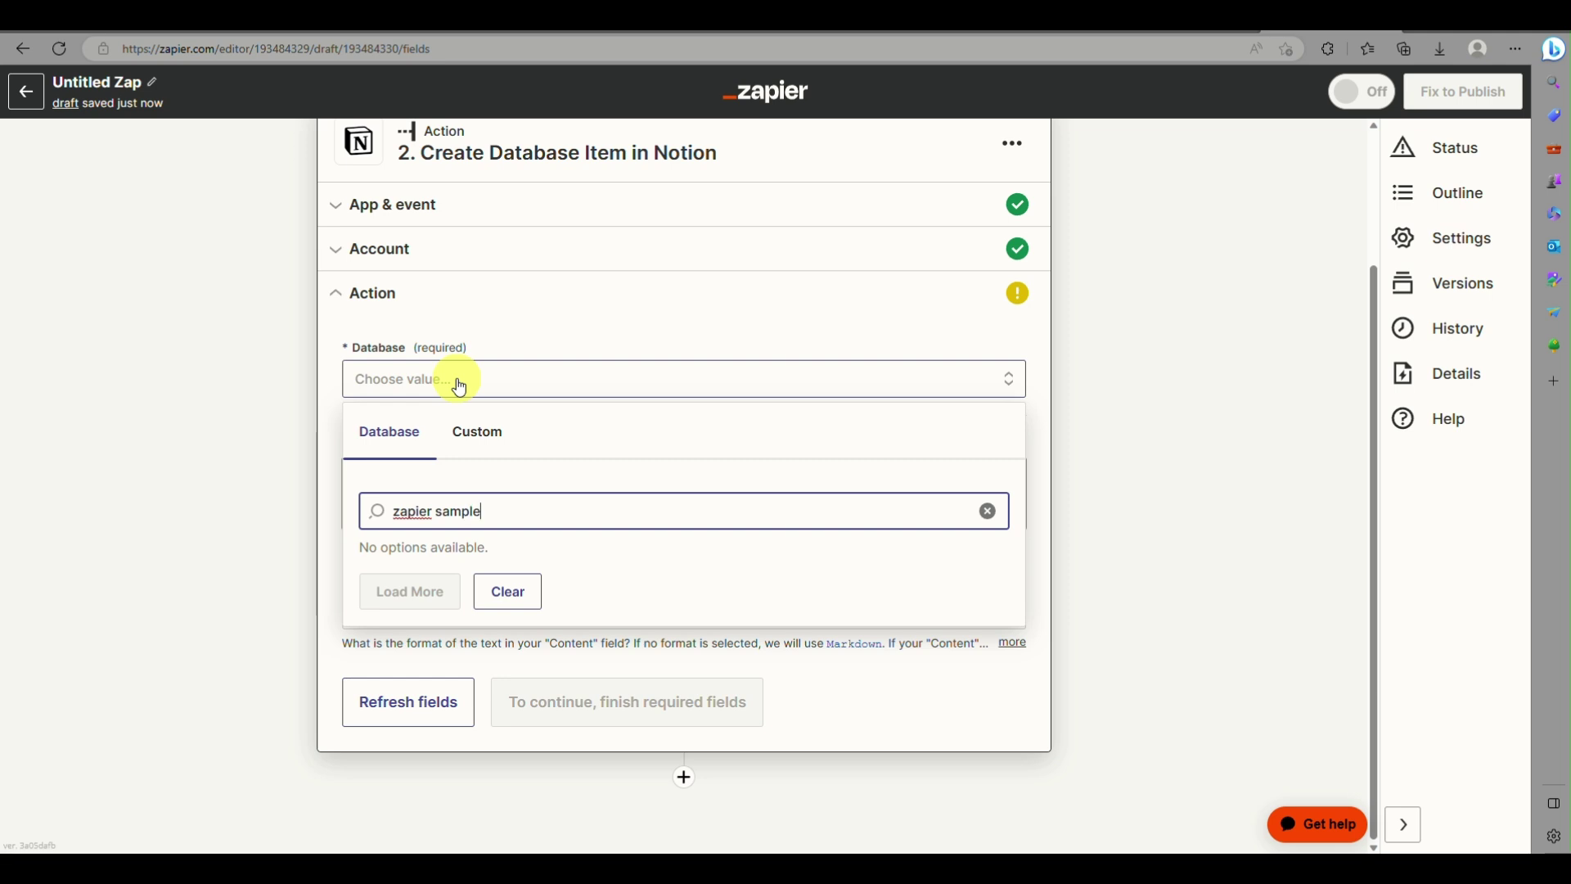
left_click(987, 516)
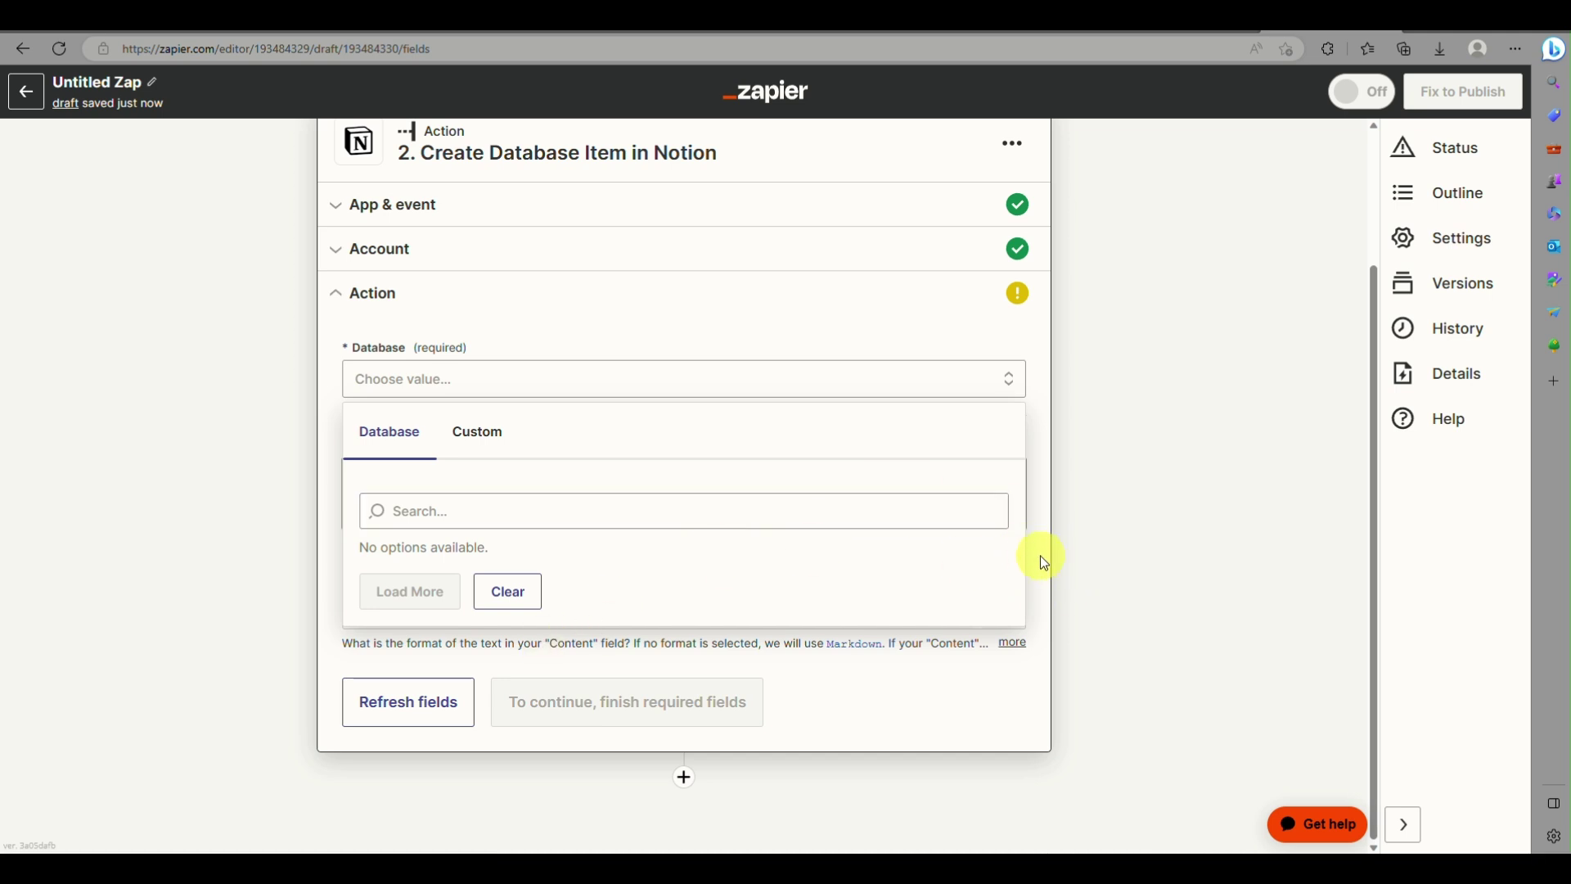
left_click(1038, 518)
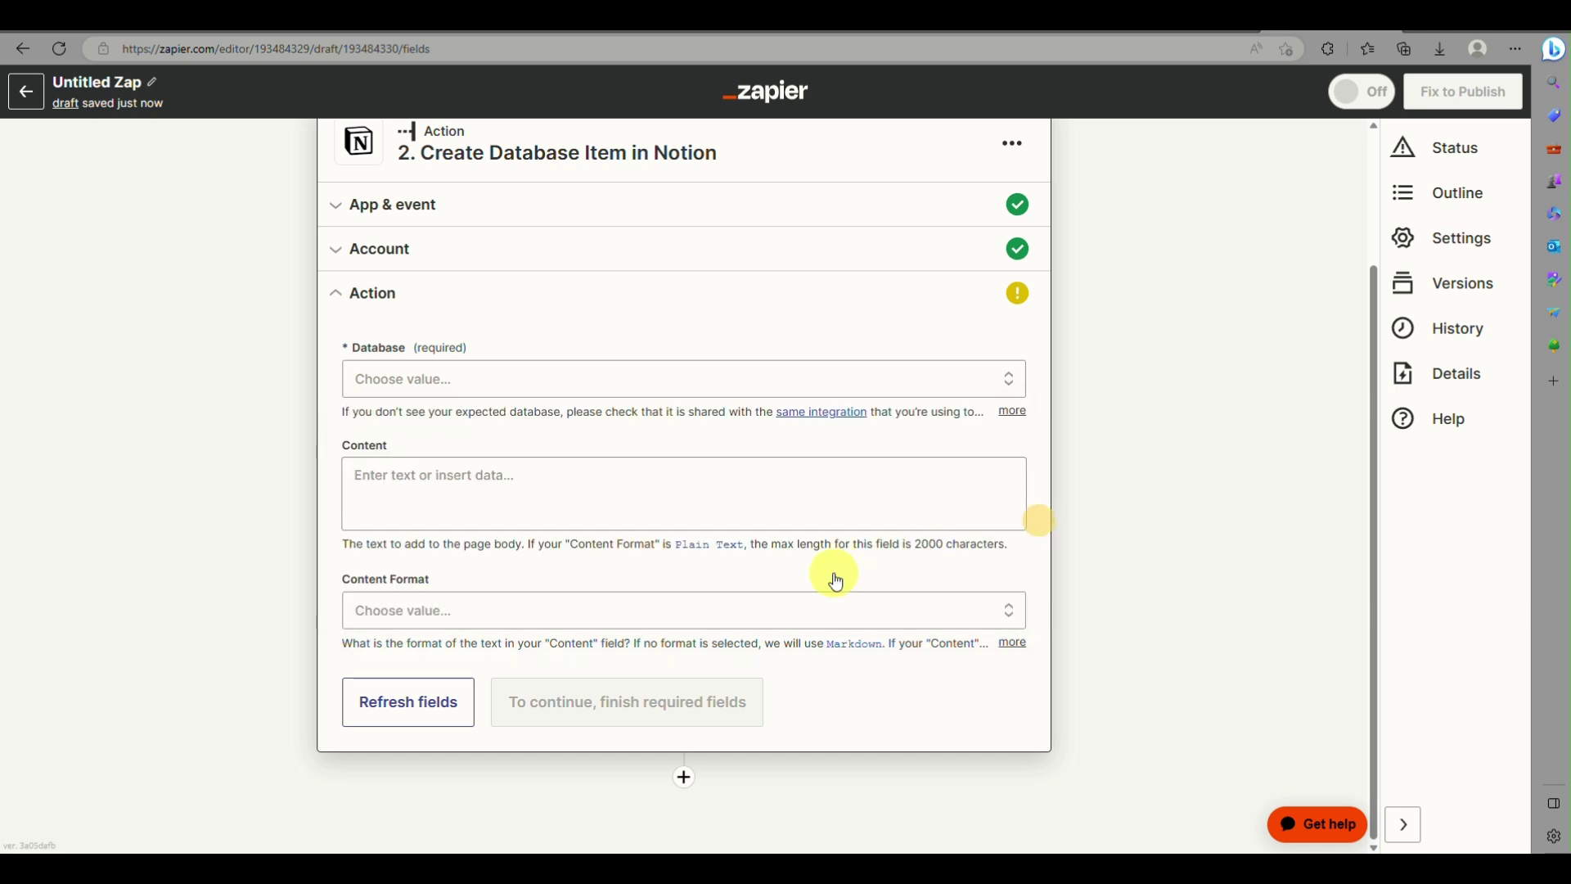
Open the help article about databases missing from the dropdown menu and read through its sections
left_click(836, 418)
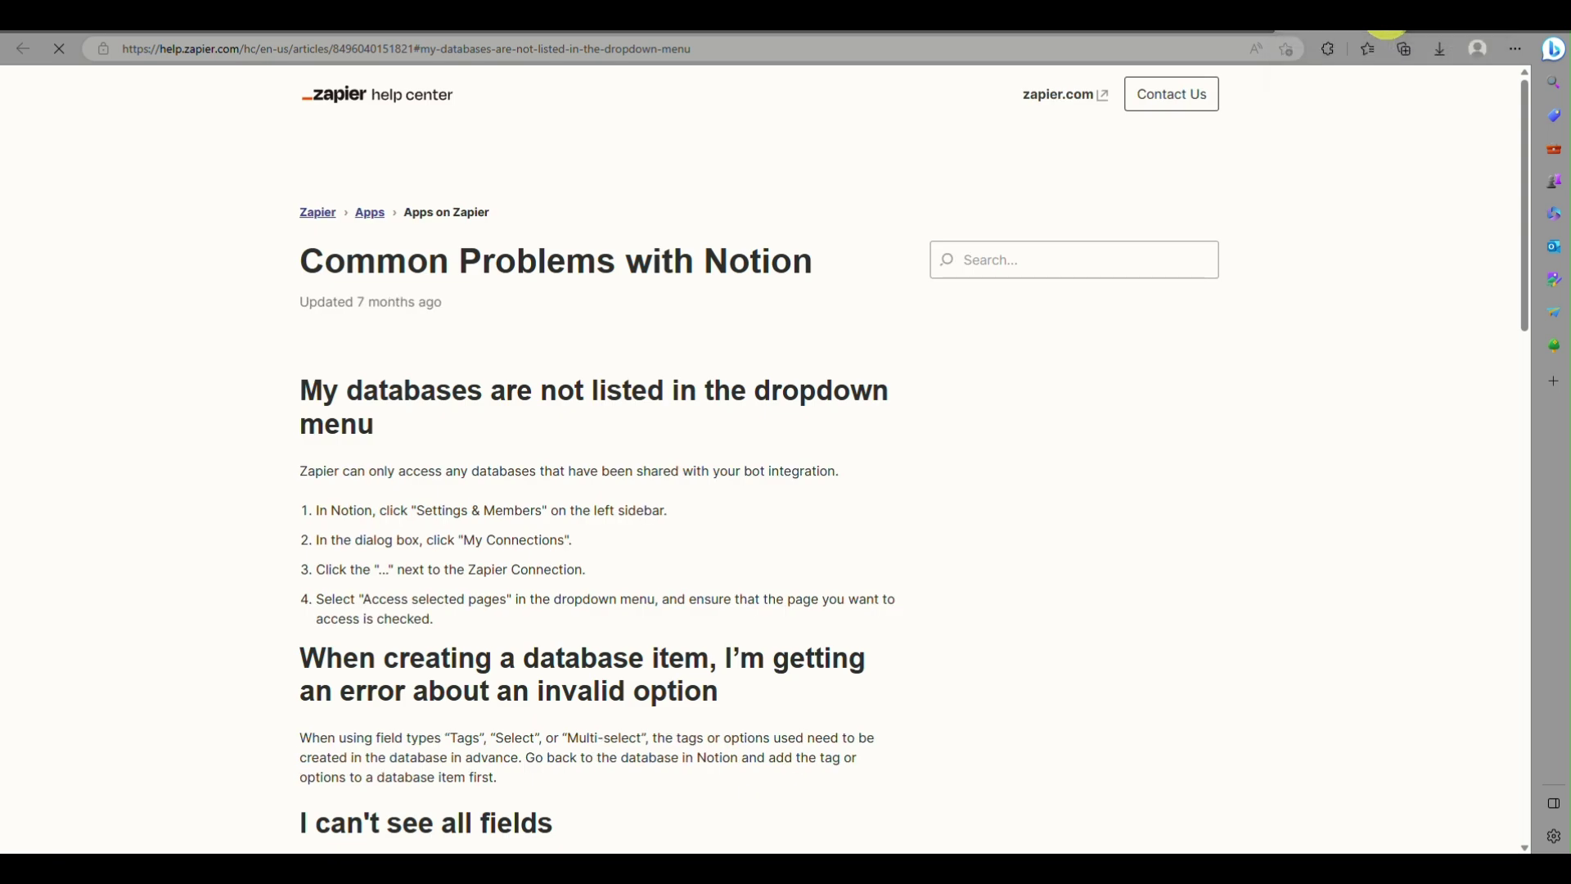
left_click(1271, 32)
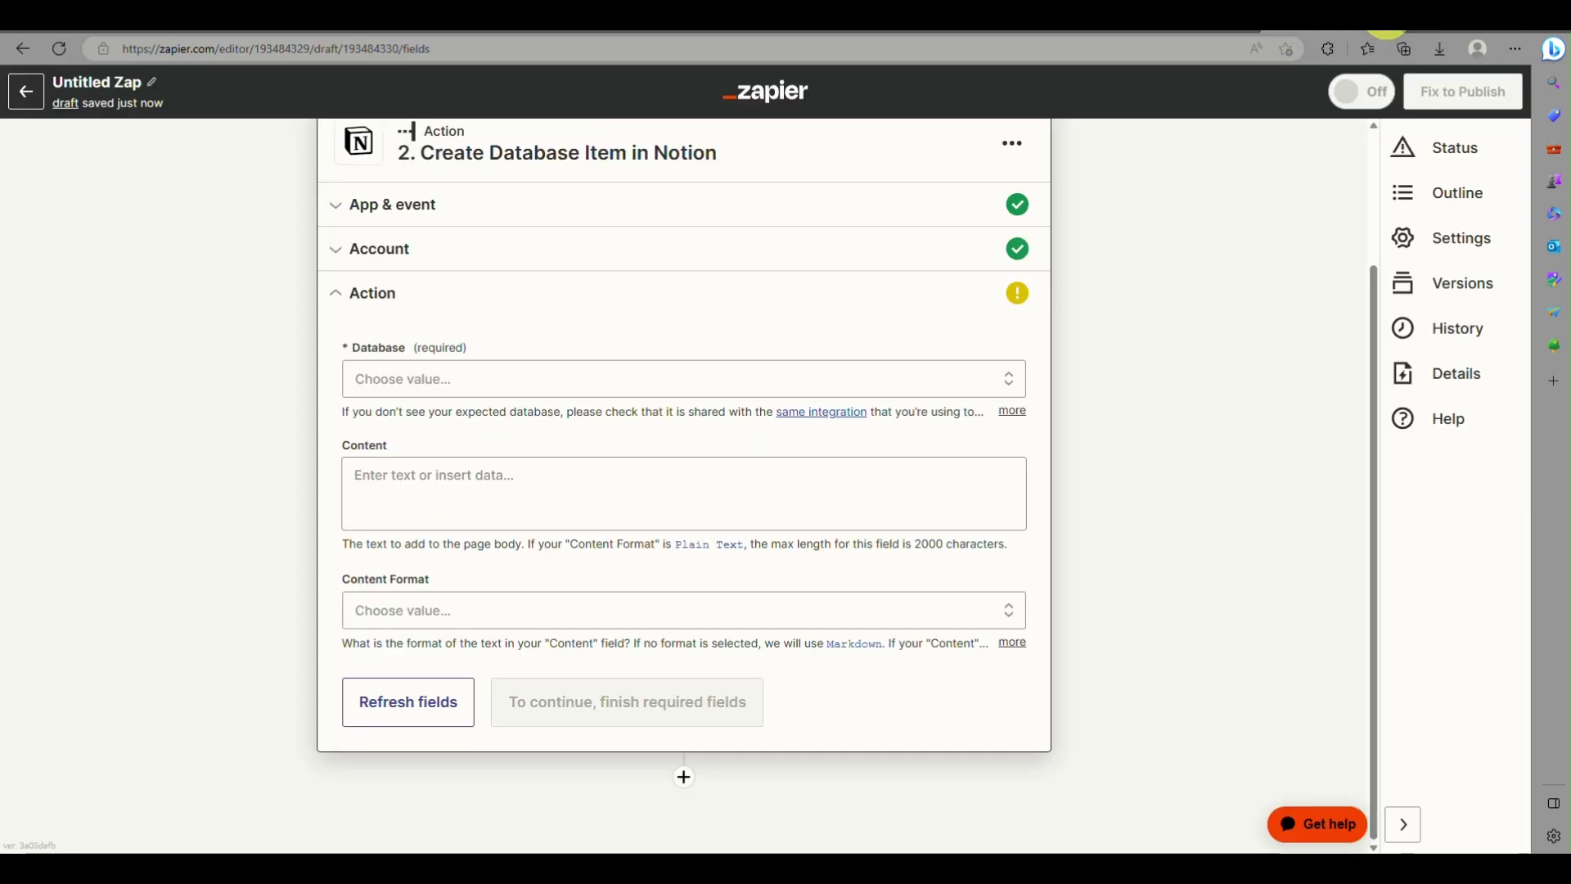
left_click(858, 413)
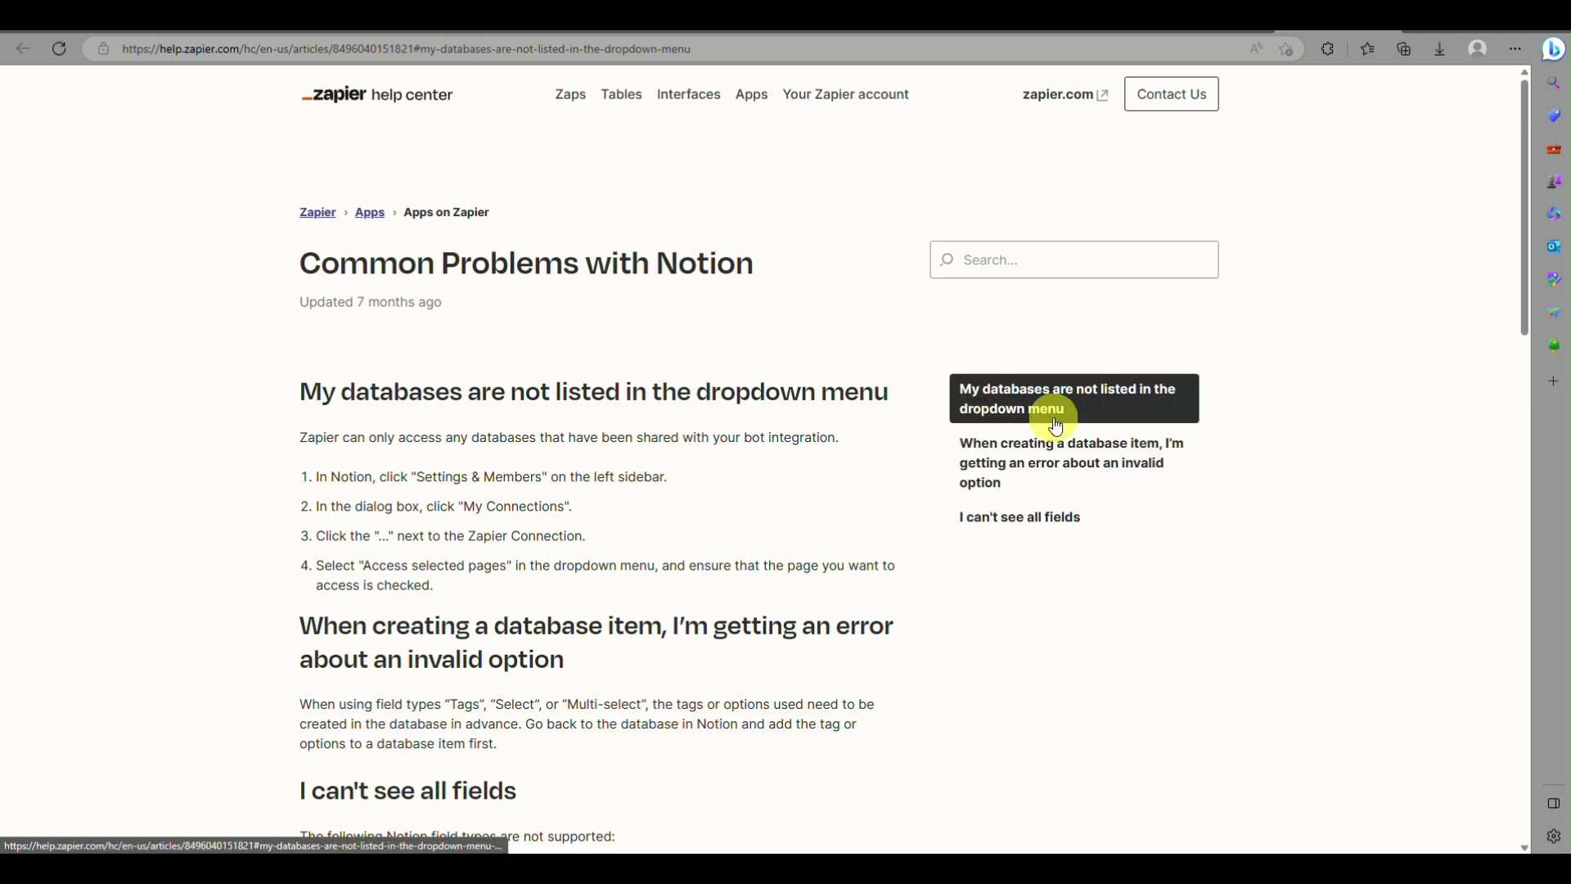
scroll(1000, 534, "down", 3)
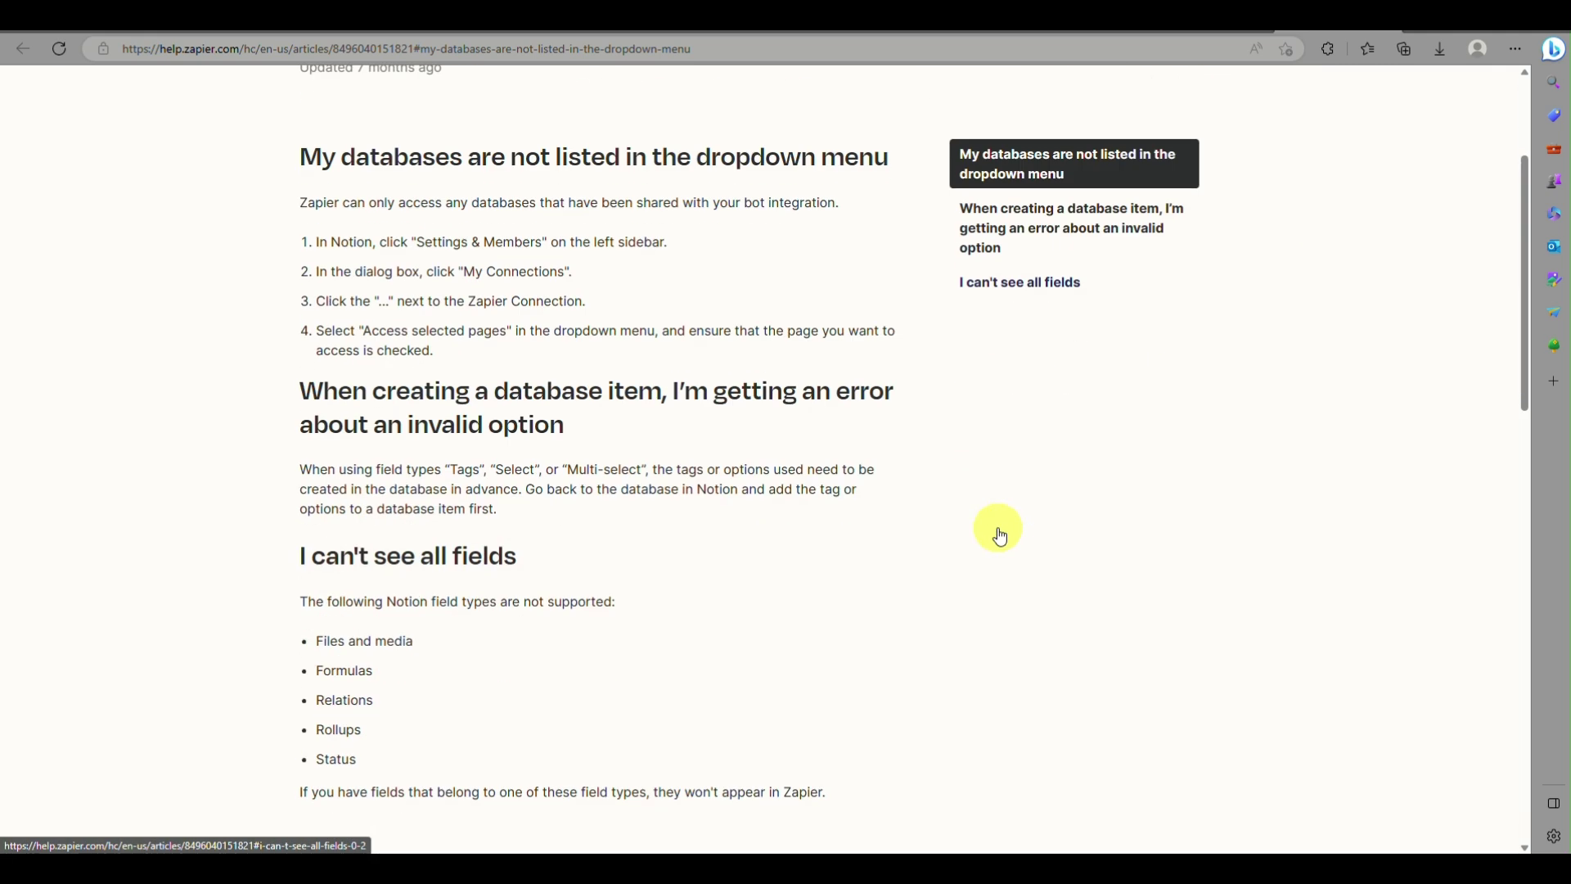
scroll(1000, 536, "down", 1)
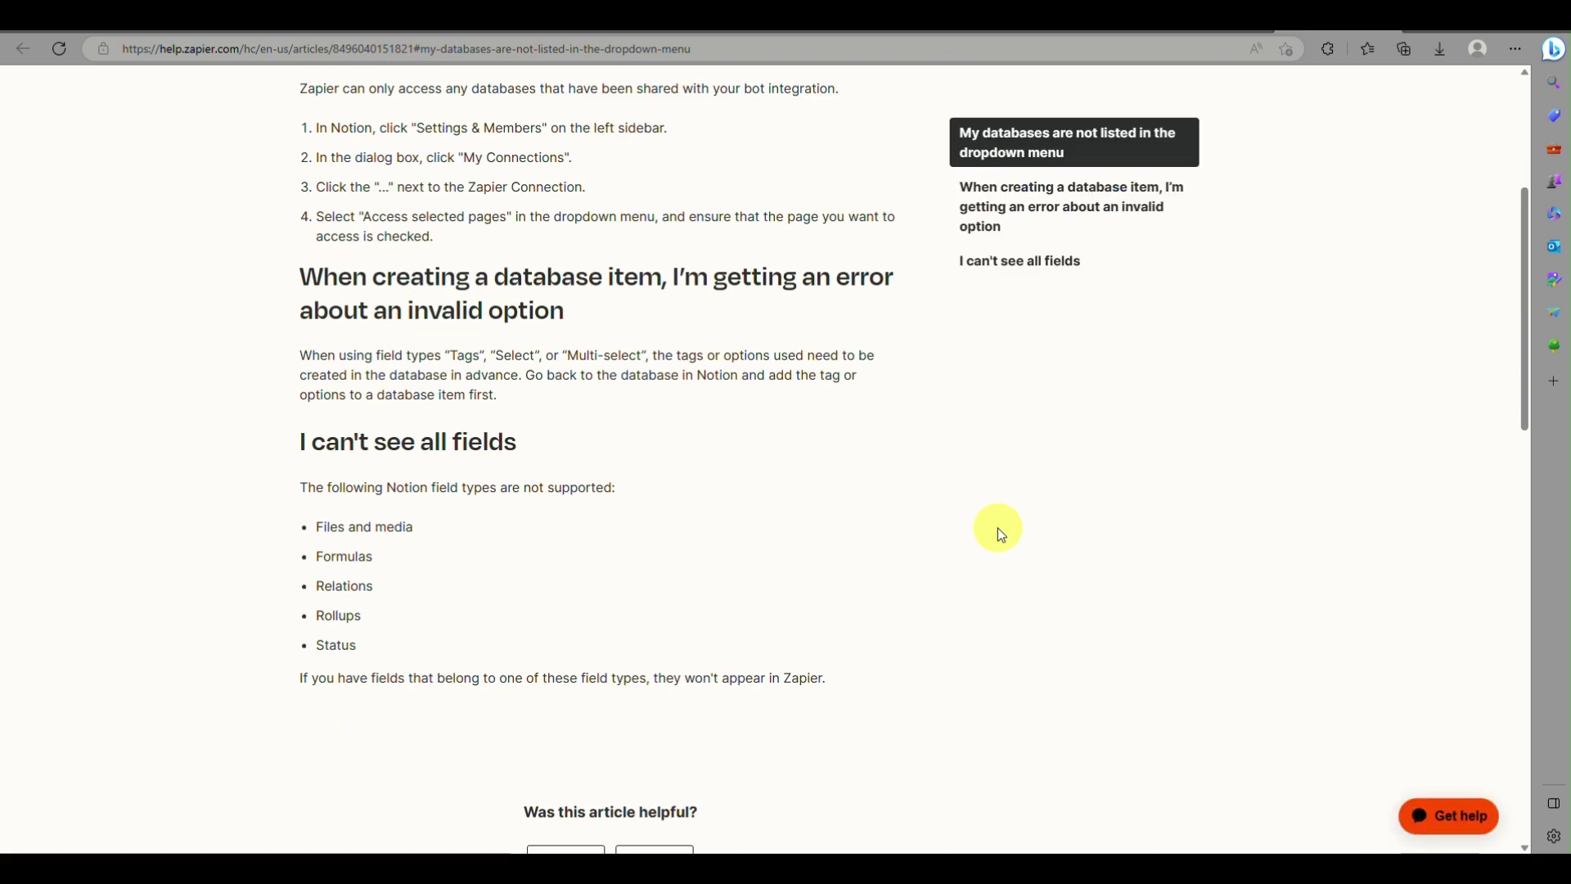
scroll(999, 532, "up", 4)
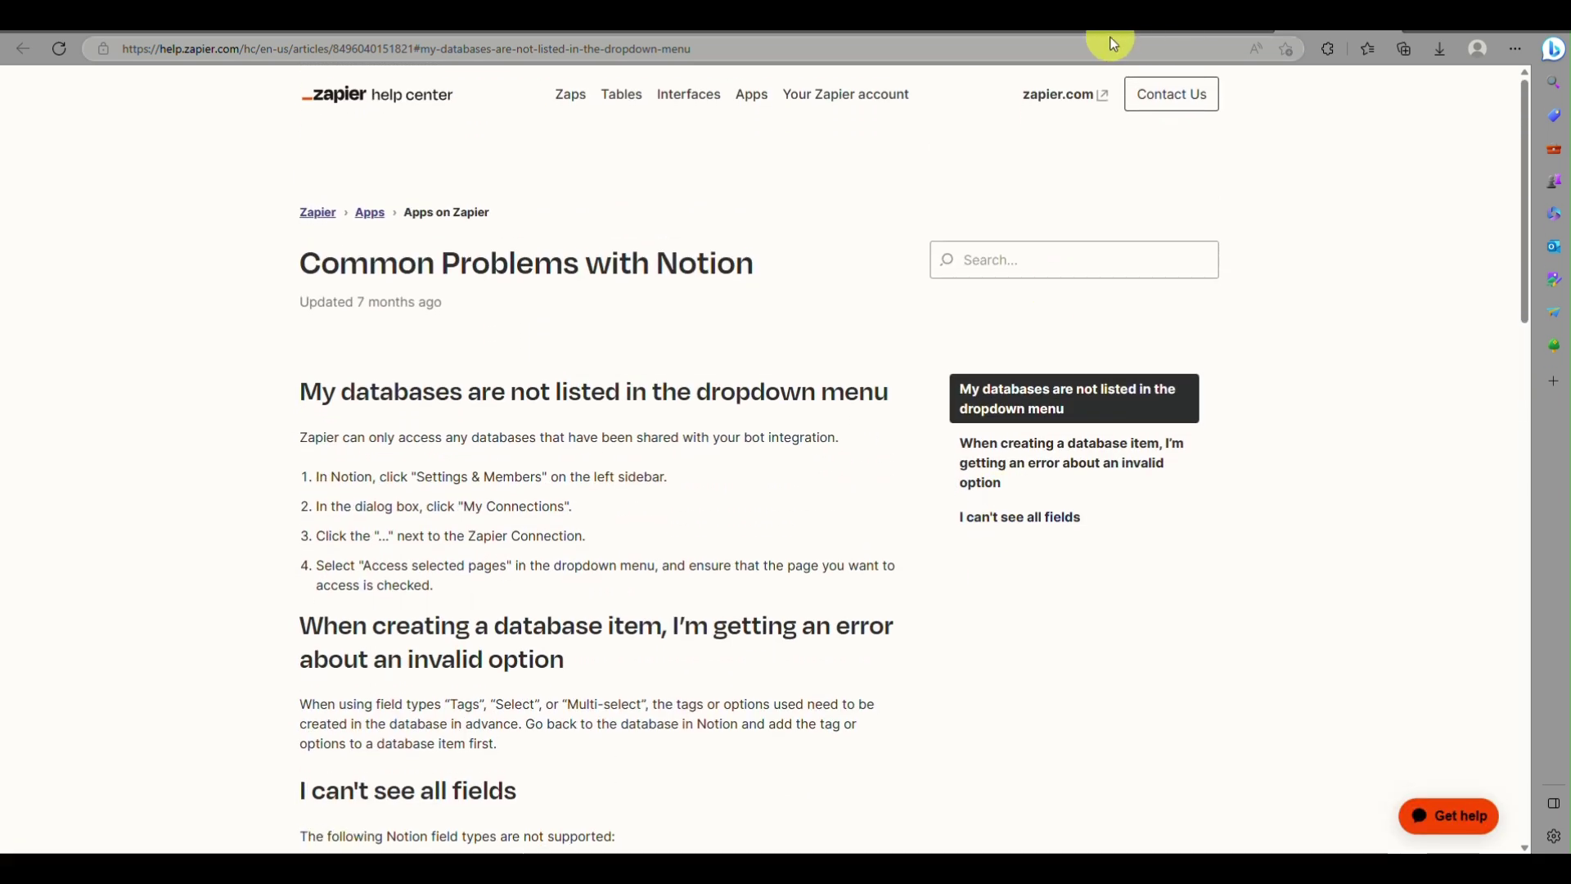
Switch to the zapier demo integration page in Notion and save its basic information
left_click(1088, 36)
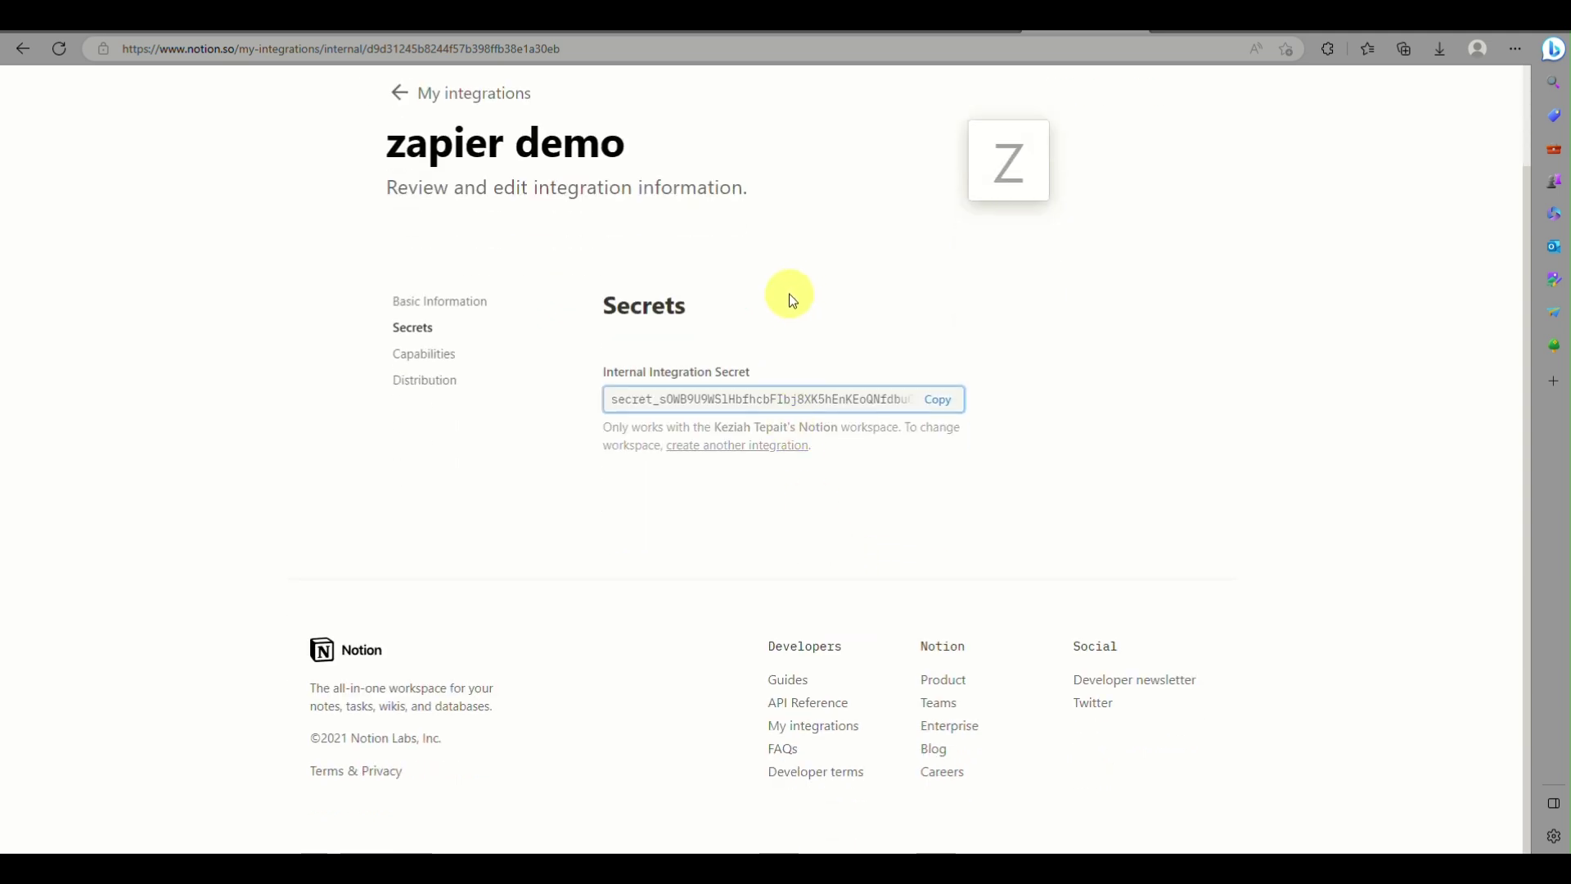
left_click(467, 300)
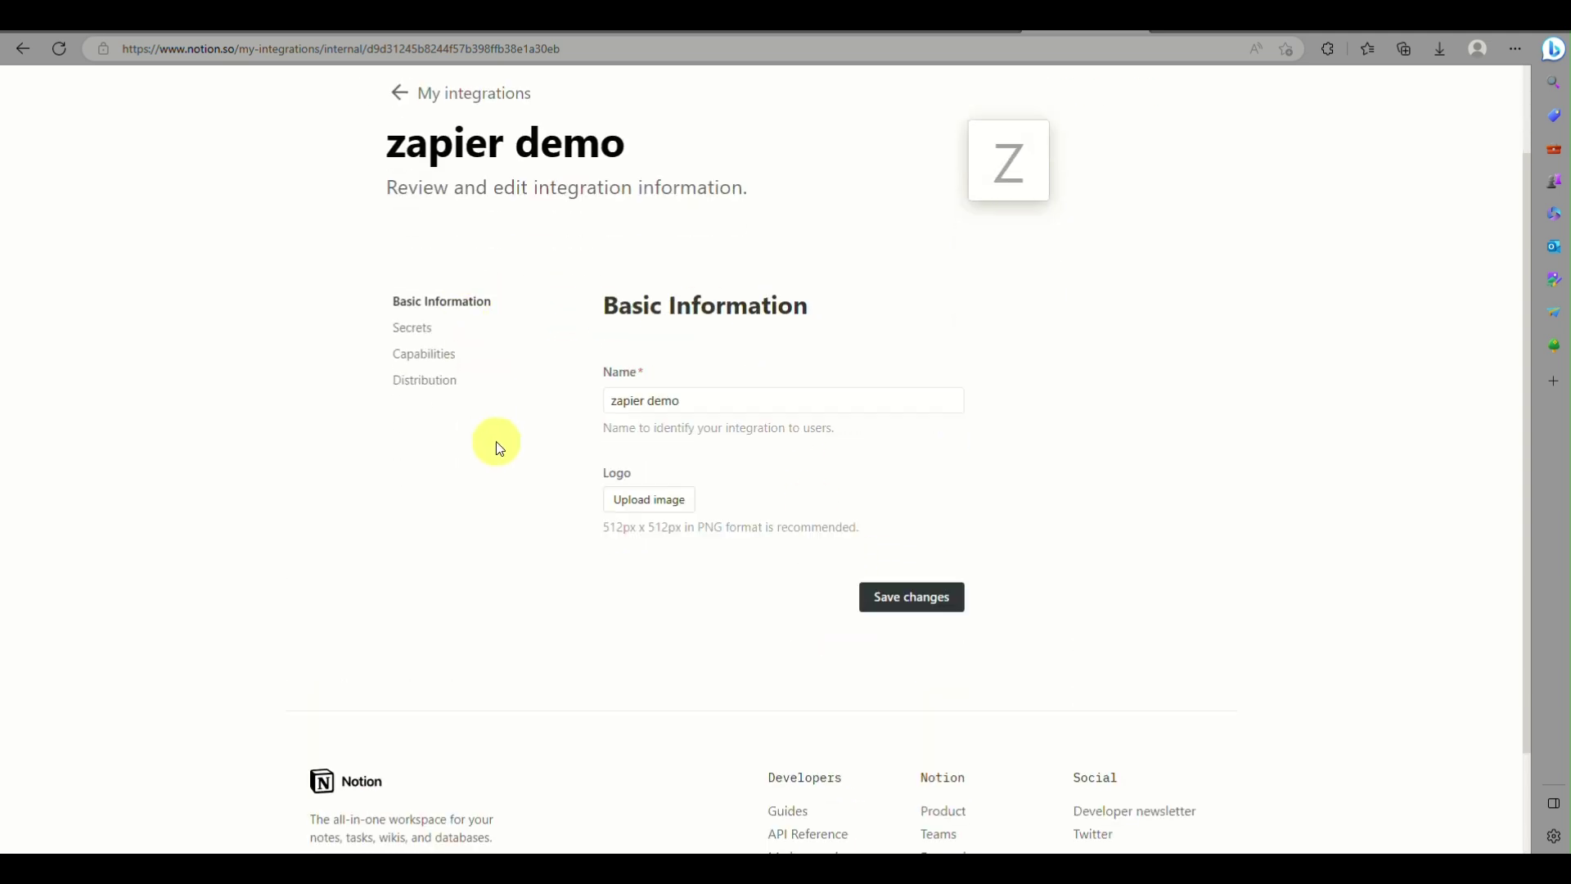
left_click(922, 602)
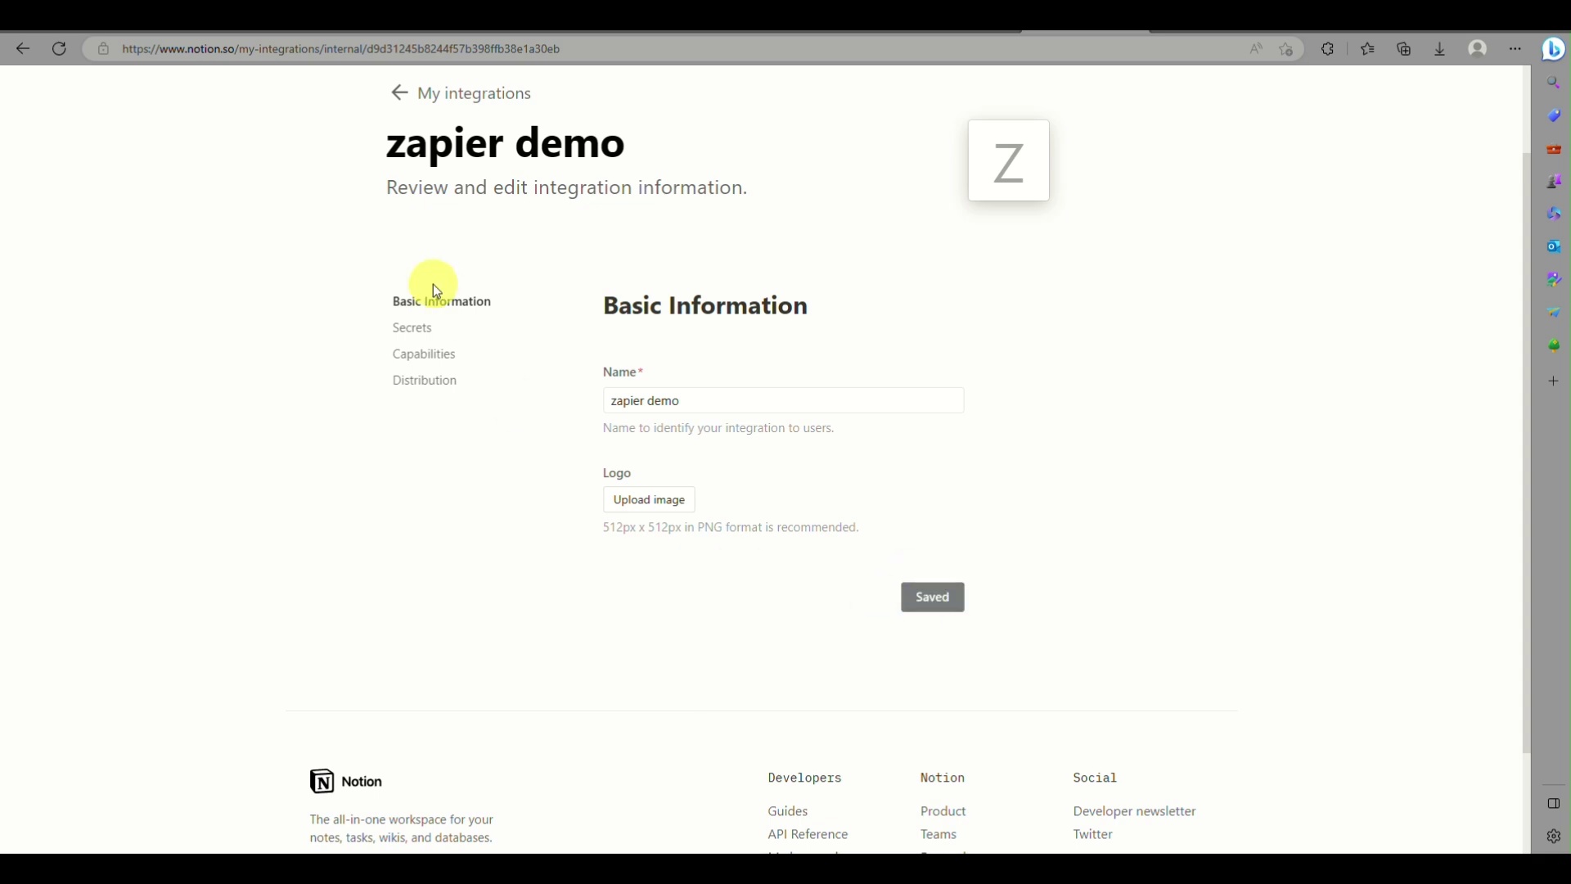
Return to the Zap editor, clear the action's Database field and check its list of options again
mouse_move(1315, 31)
left_click(1211, 31)
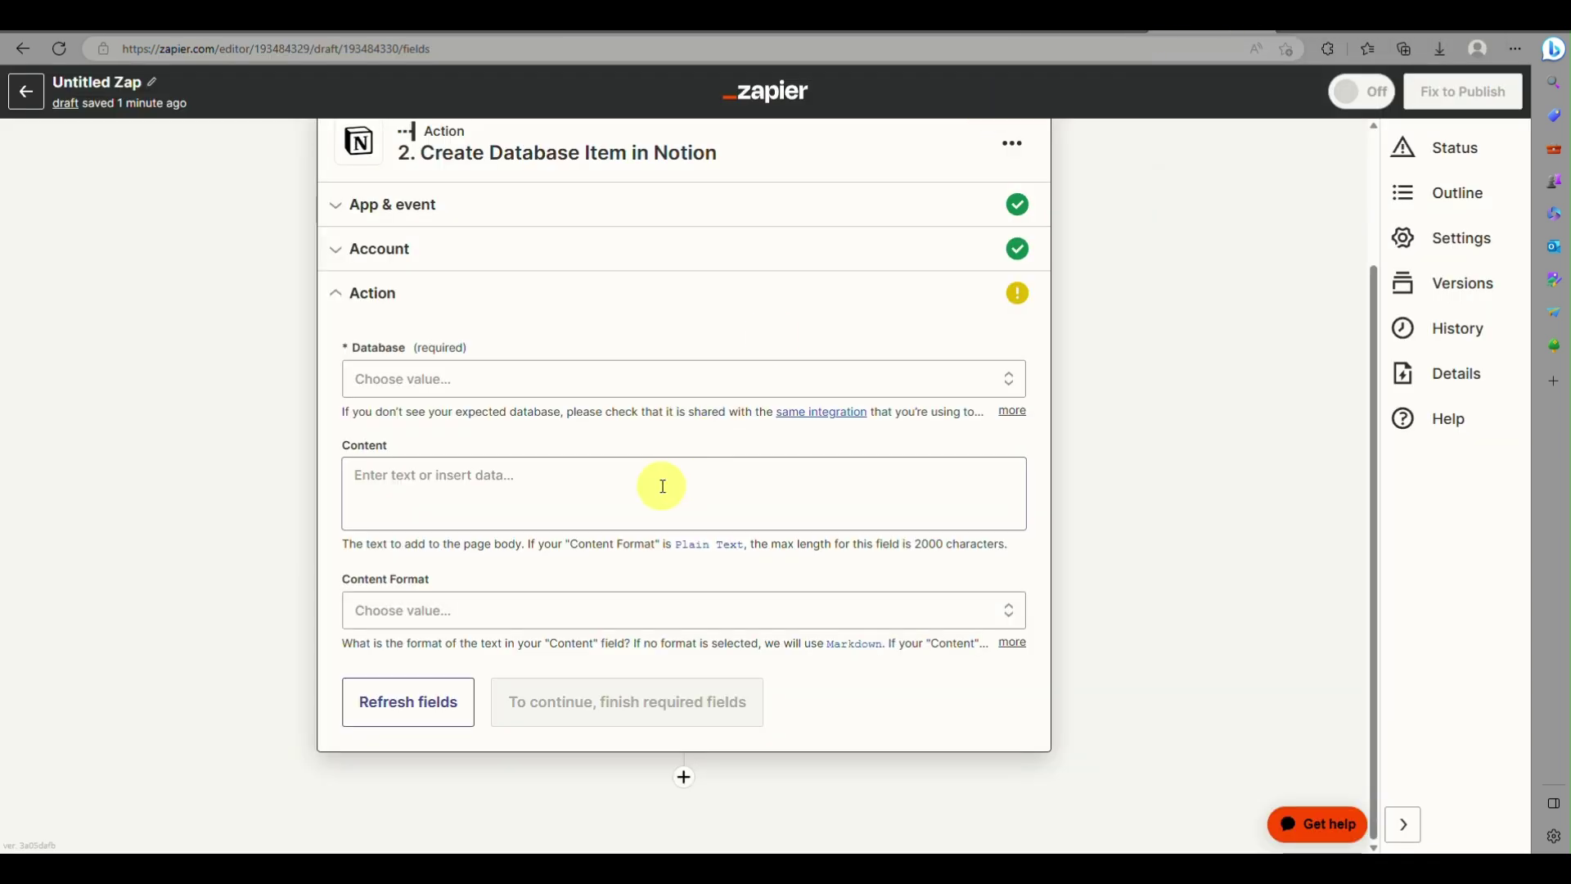
left_click(692, 373)
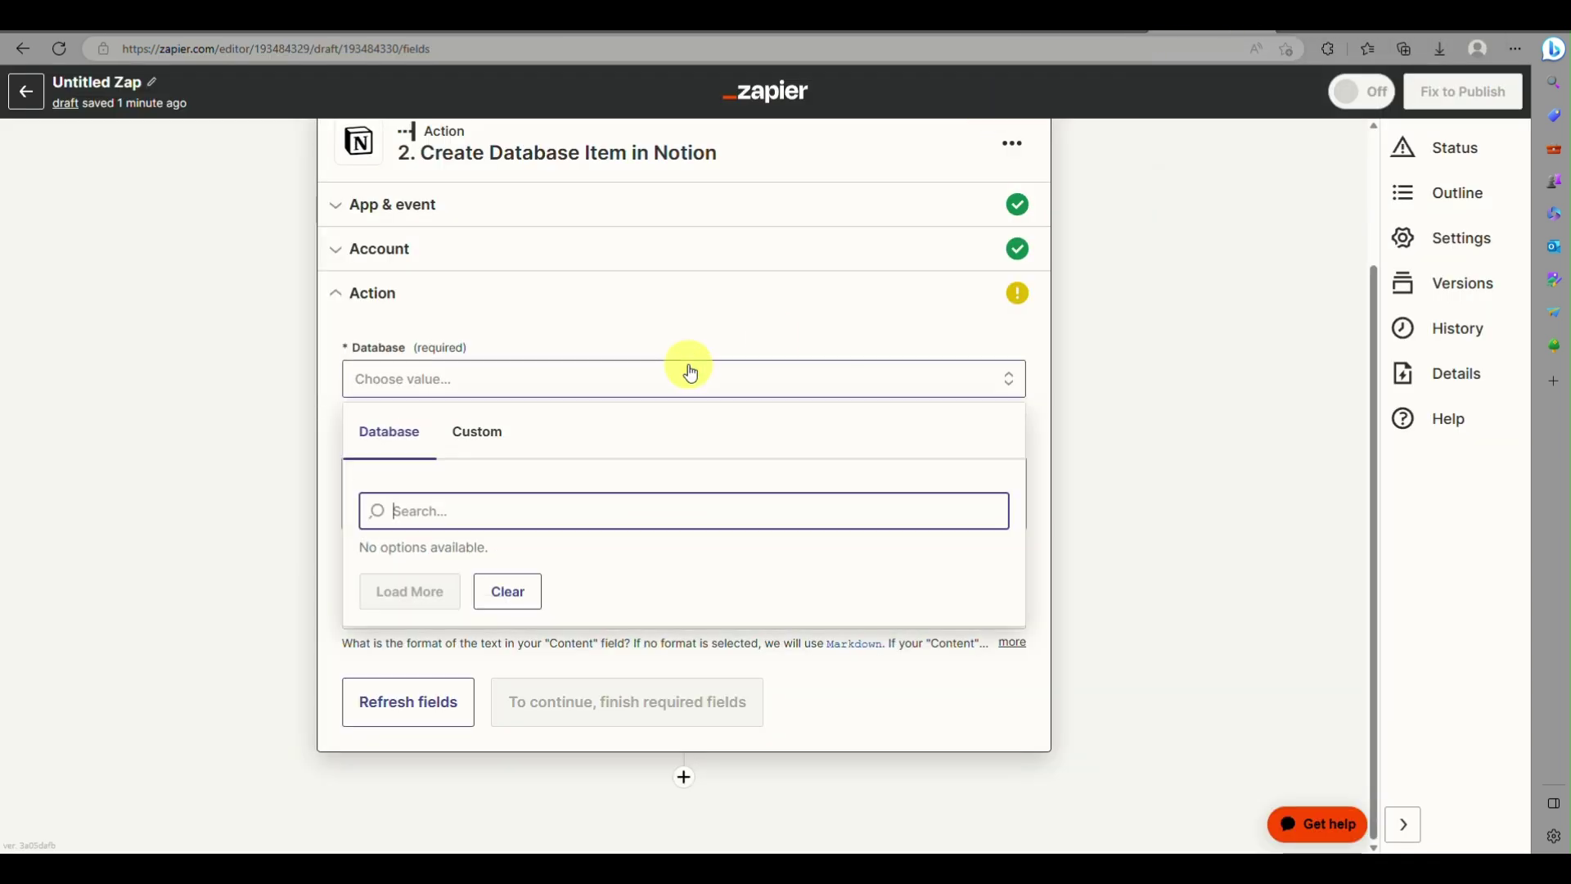
left_click(521, 612)
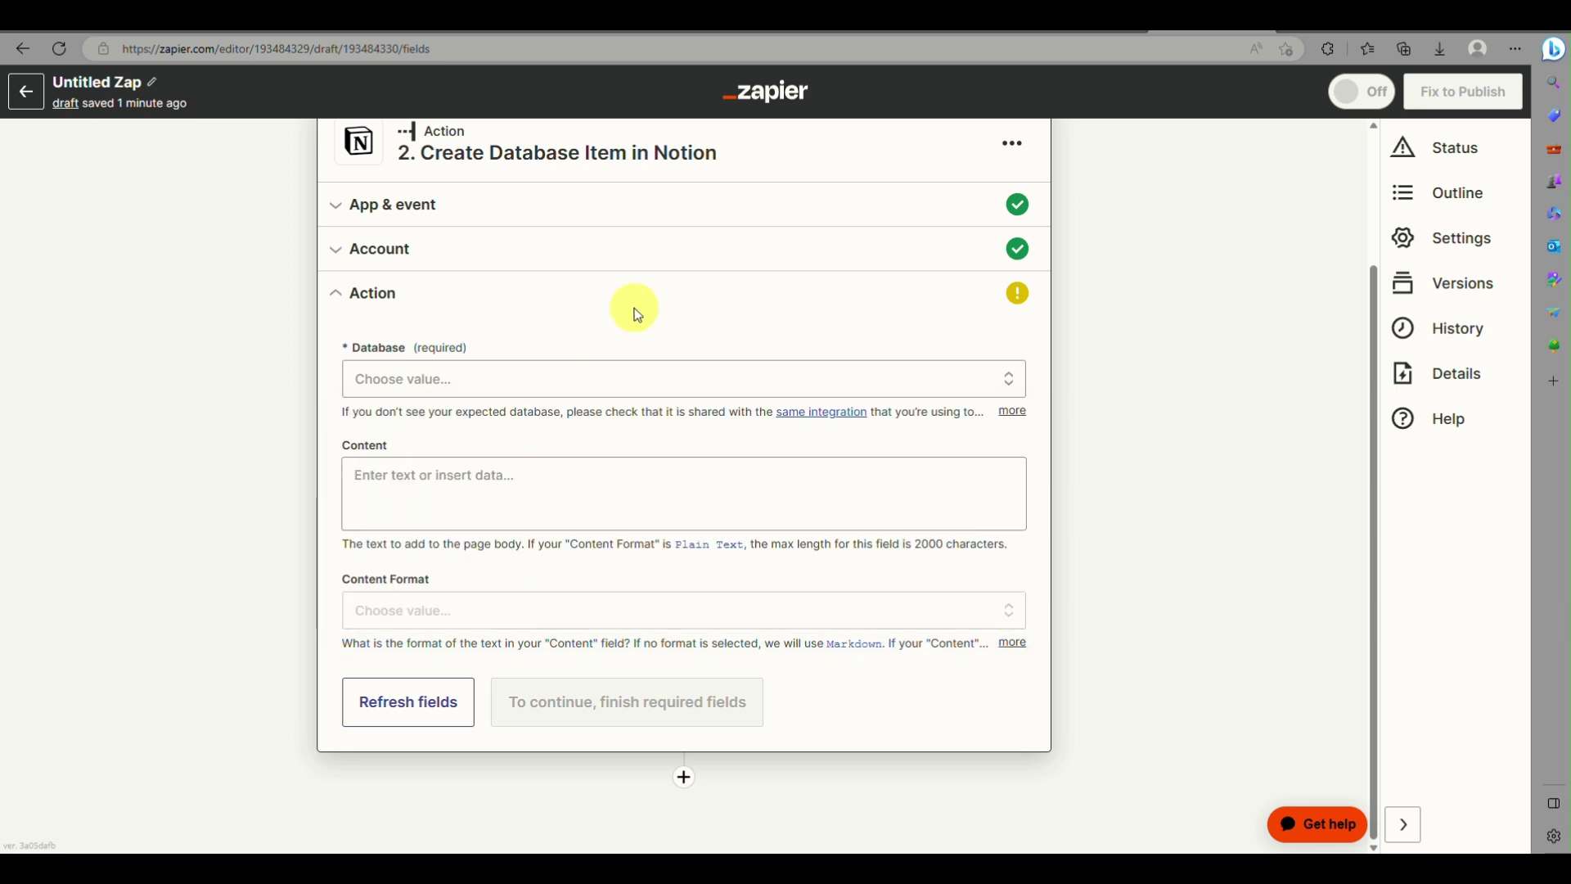
left_click(640, 382)
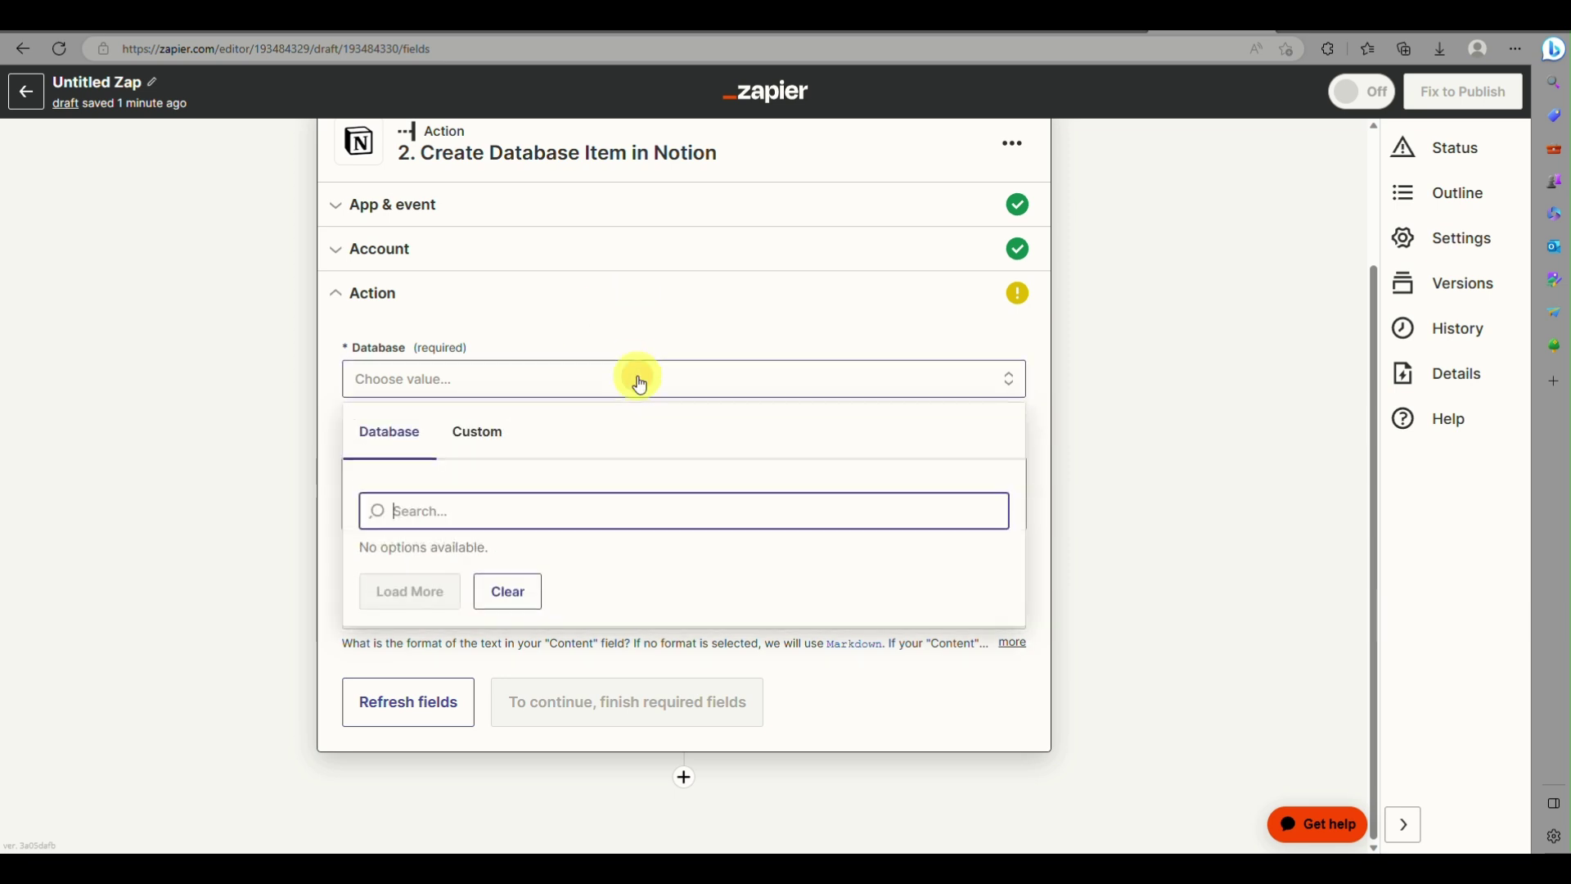
Reselect the connected Notion account for the Create Database Item action and continue to the action settings
left_click(627, 260)
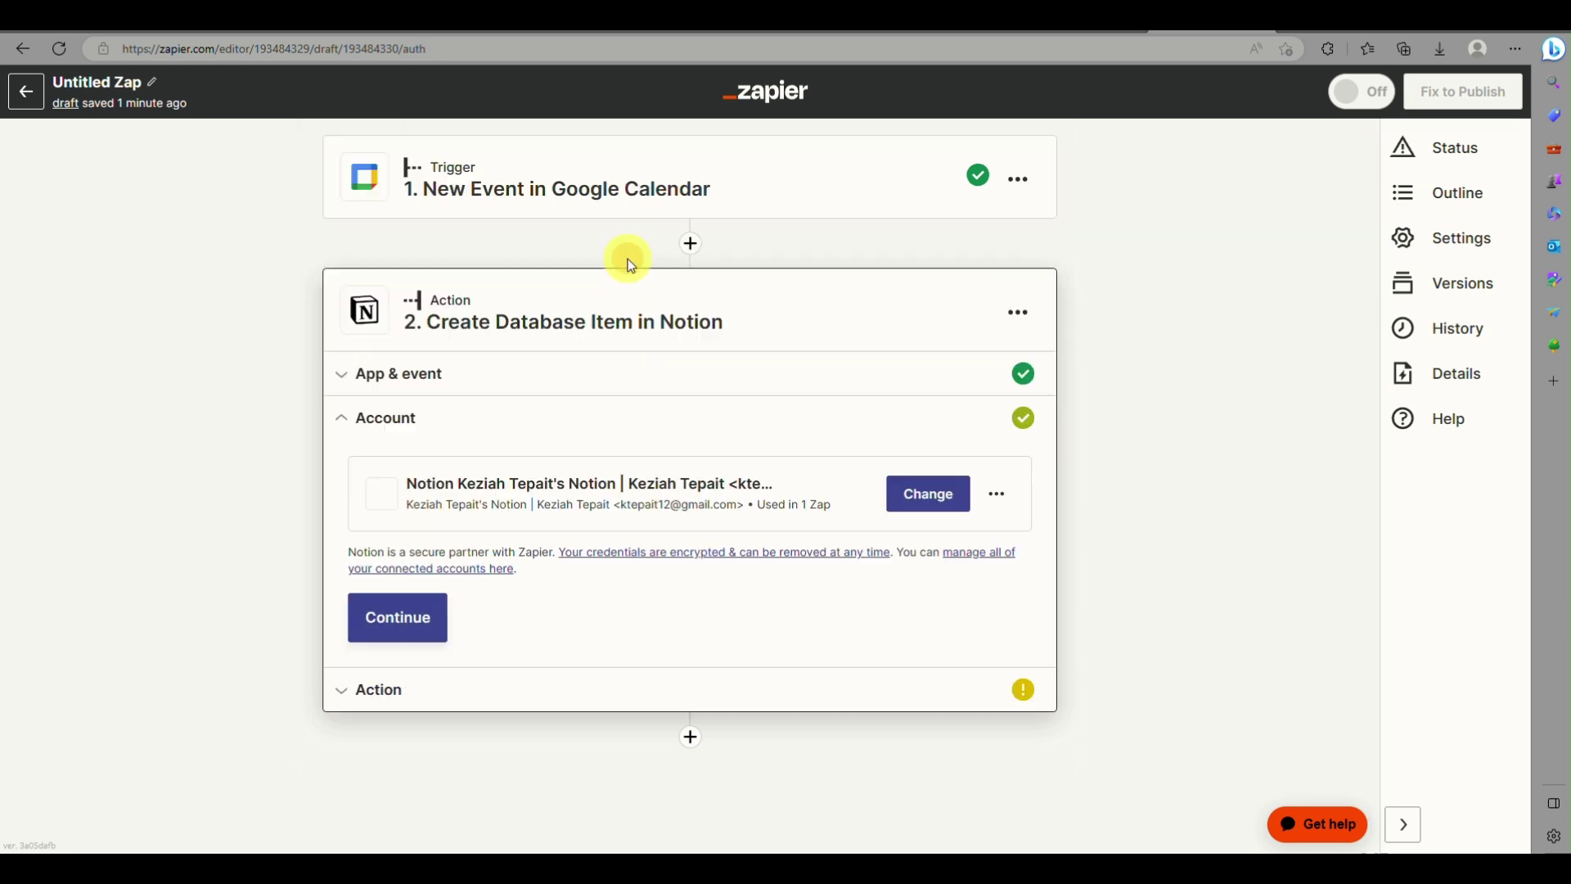
left_click(920, 501)
left_click(761, 645)
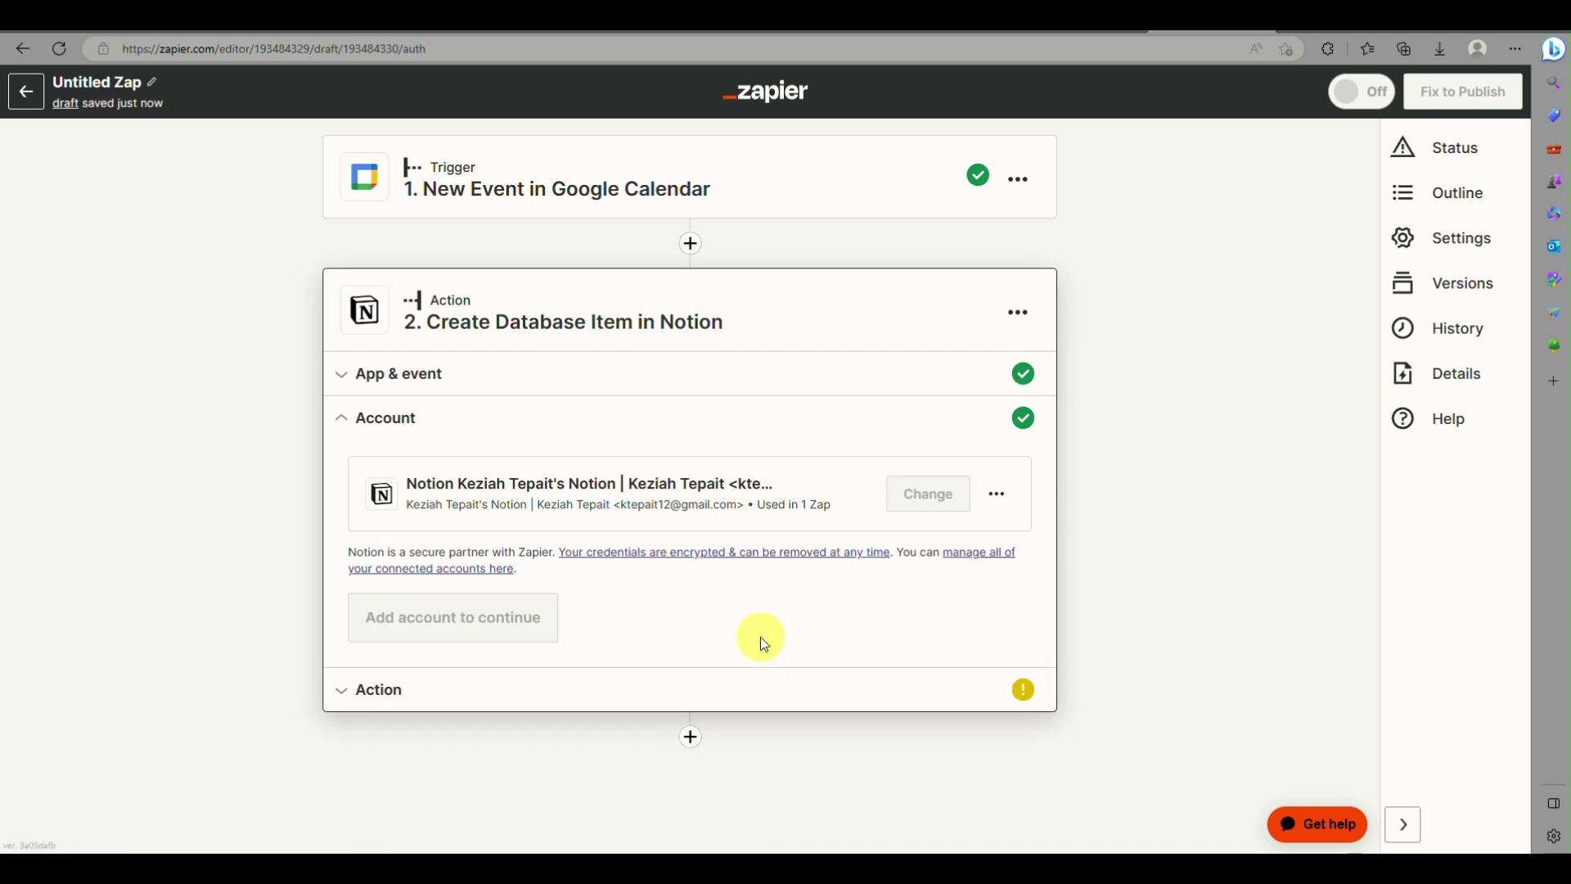
left_click(389, 646)
Check the Database options, look through the custom Google Calendar event fields and return to the database list
left_click(516, 542)
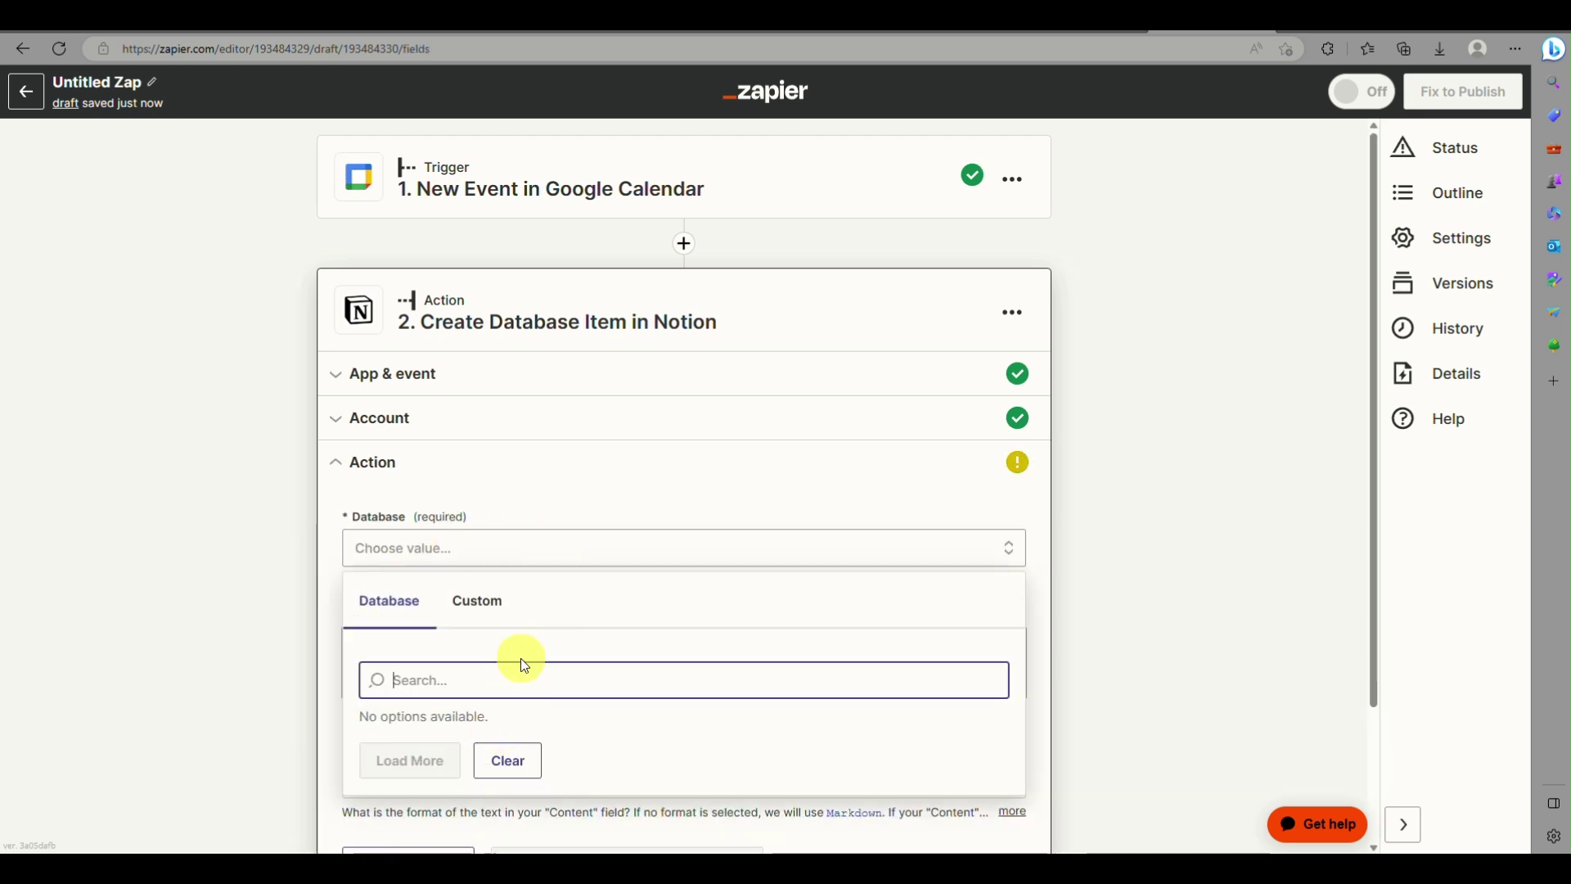
scroll(424, 643, "down", 2)
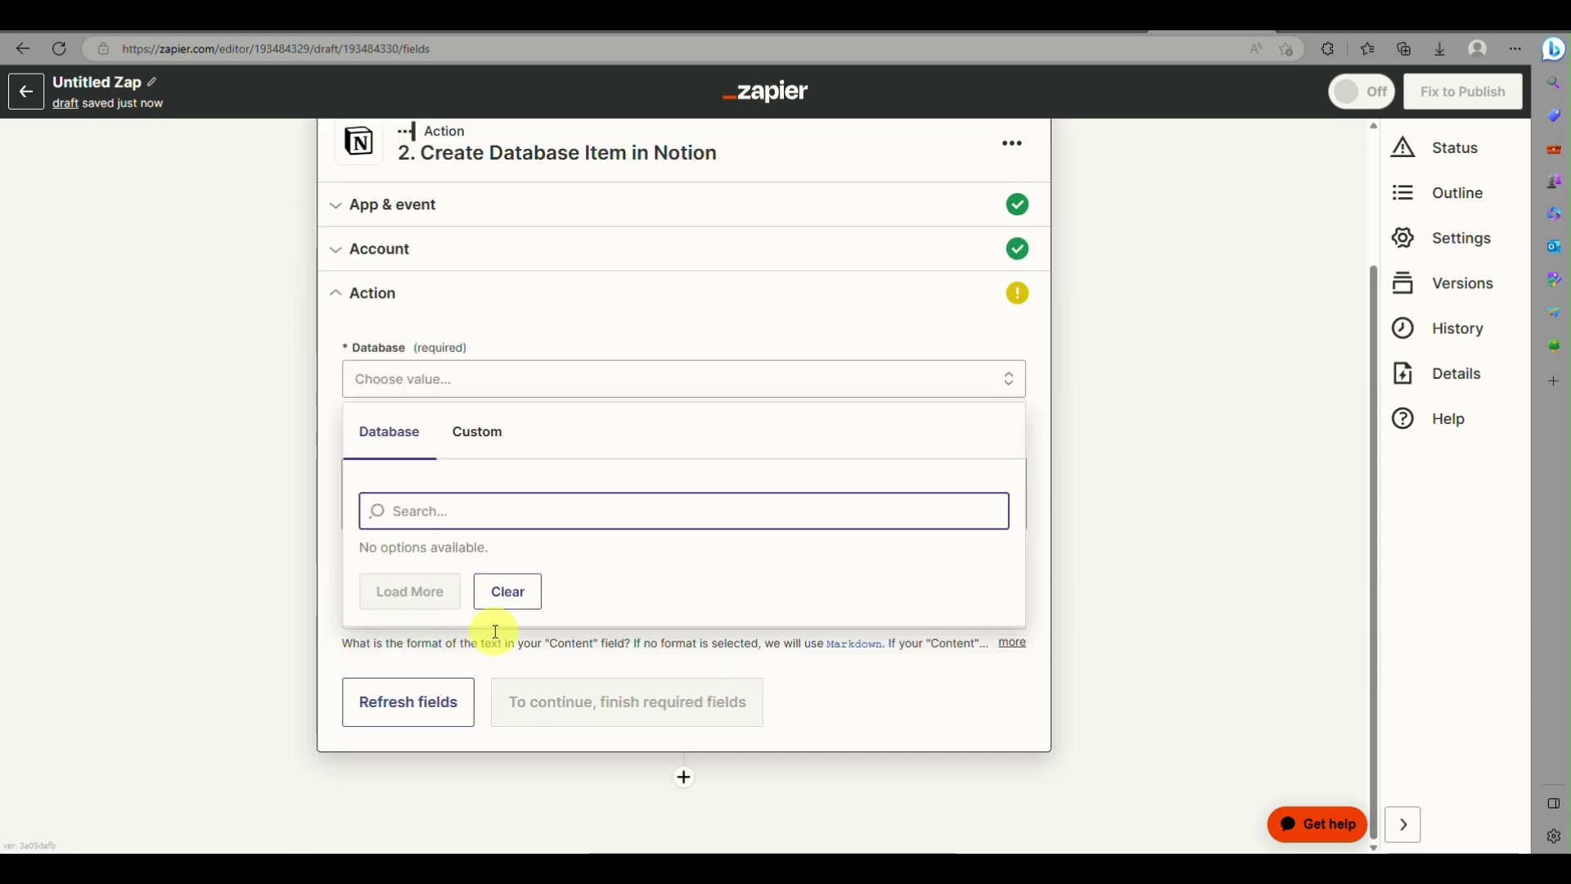
left_click(464, 439)
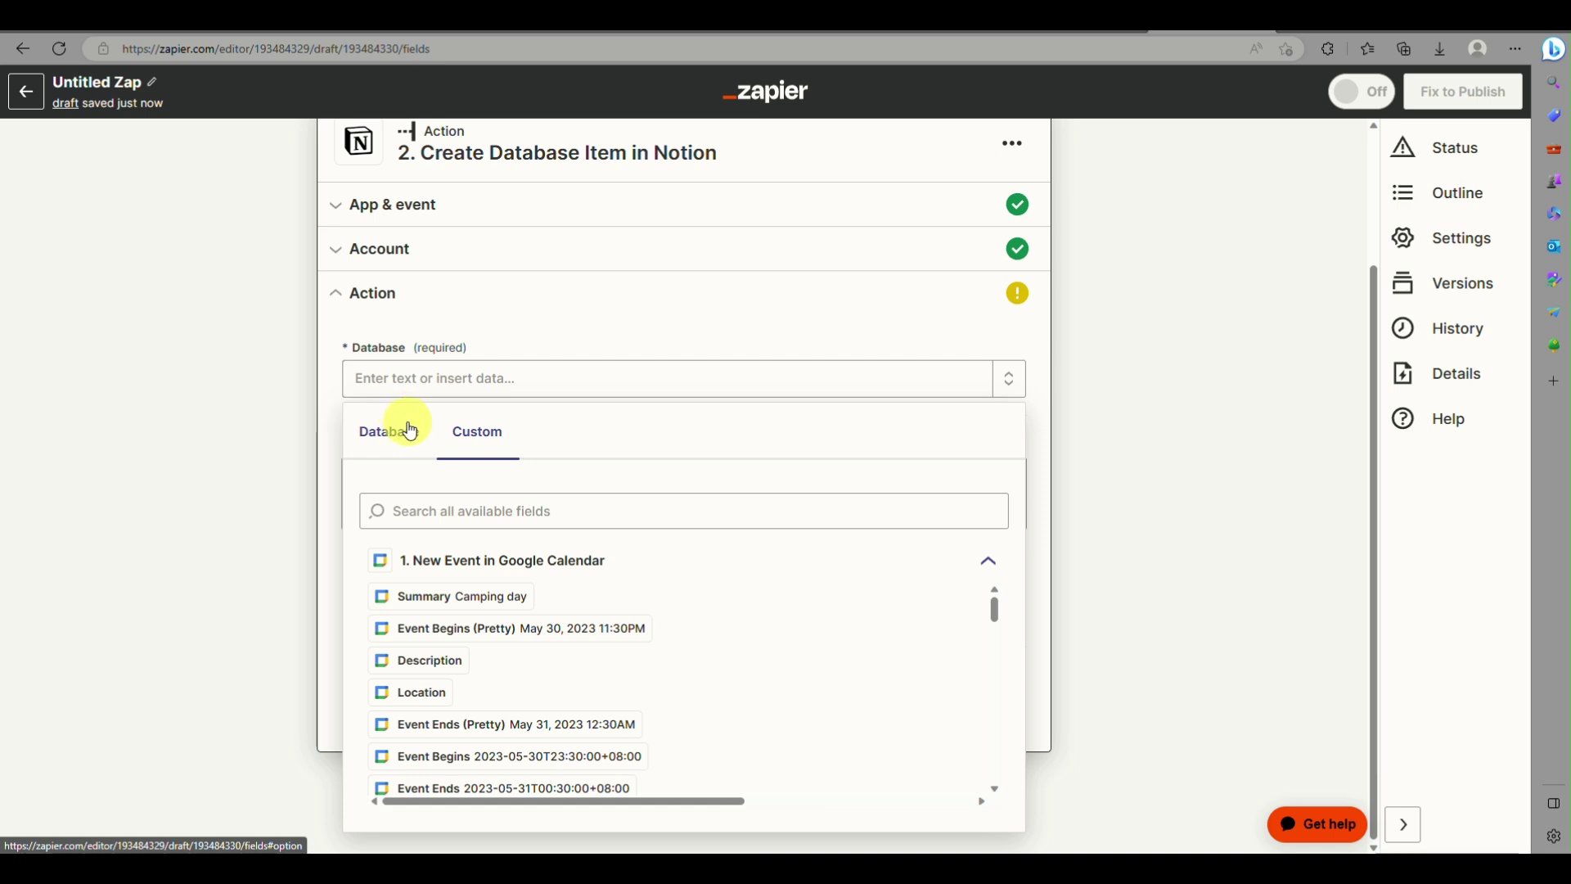
scroll(527, 729, "down", 10)
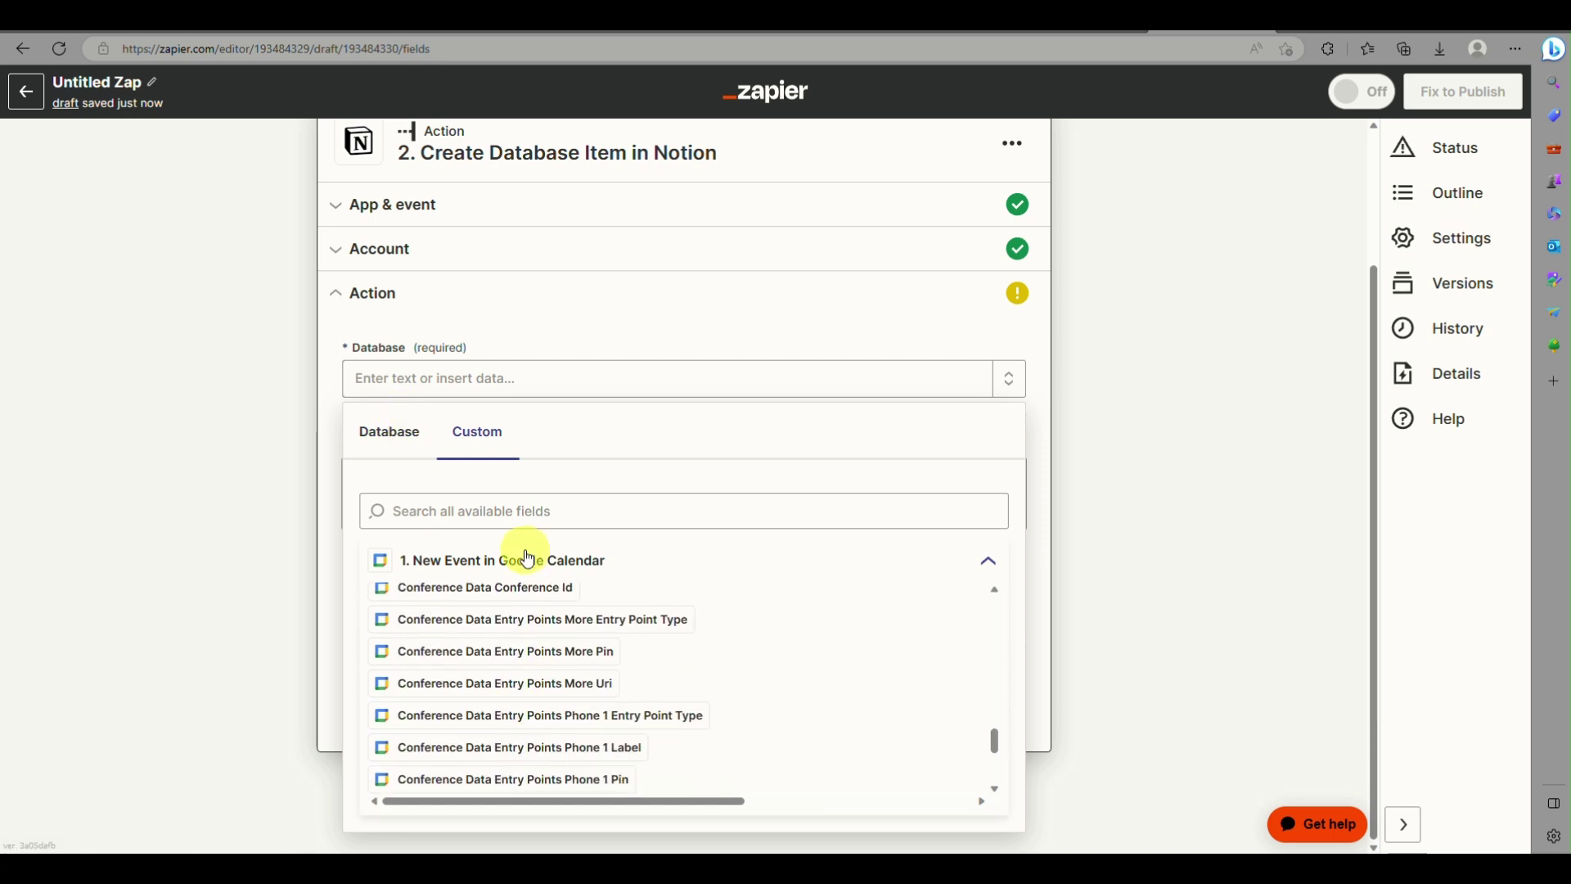
scroll(543, 684, "down", 3)
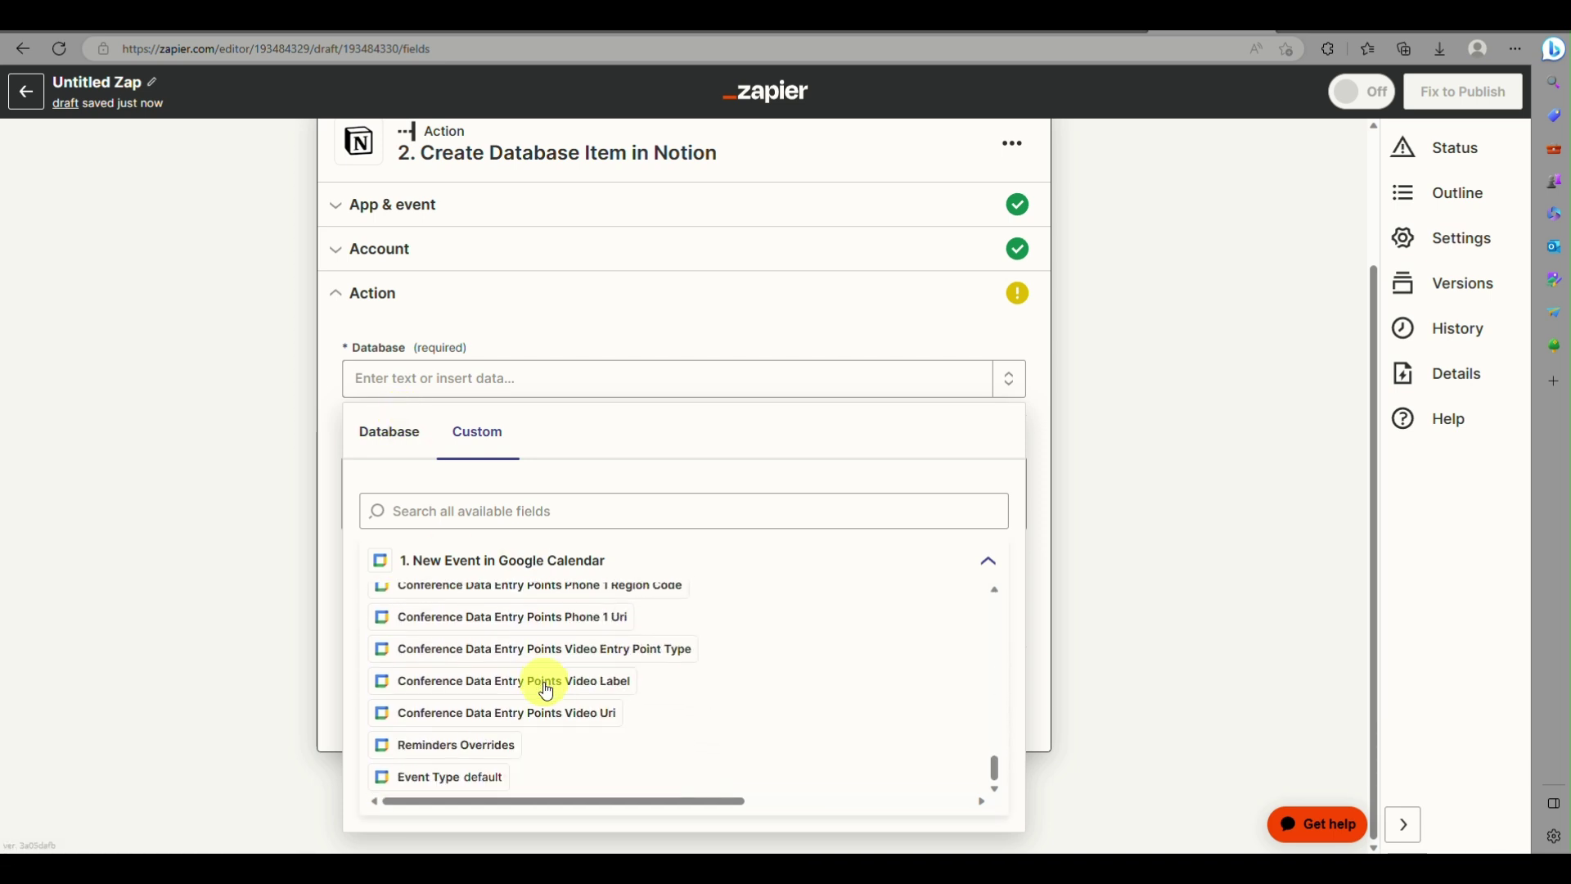
left_click(415, 443)
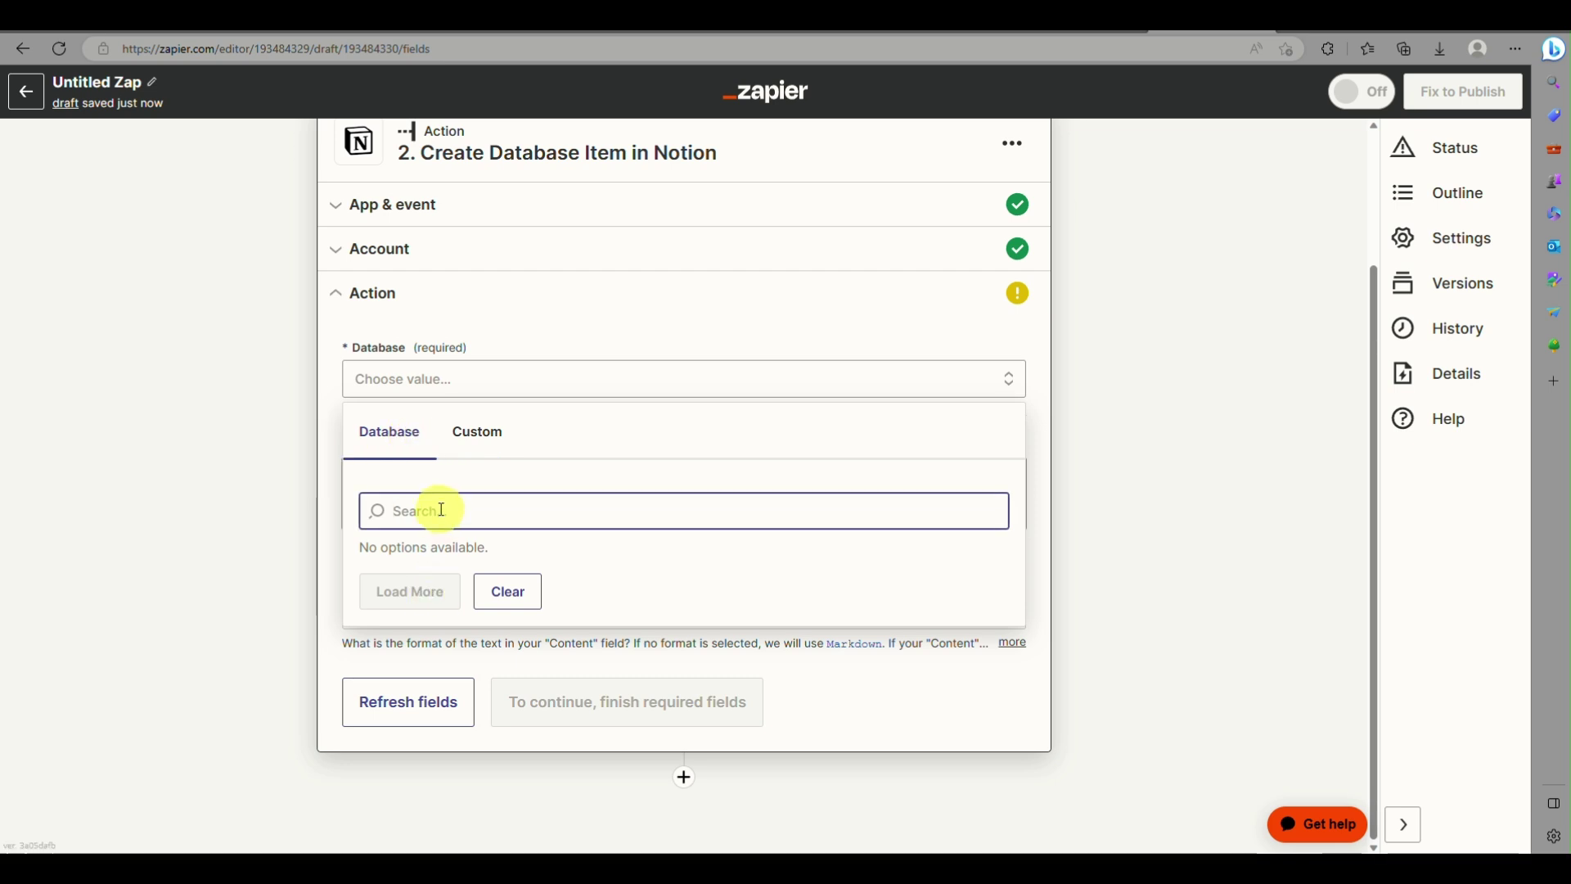
Return to the Notion action's account settings, check the connection options, reselect the connected account and continue
left_click(765, 259)
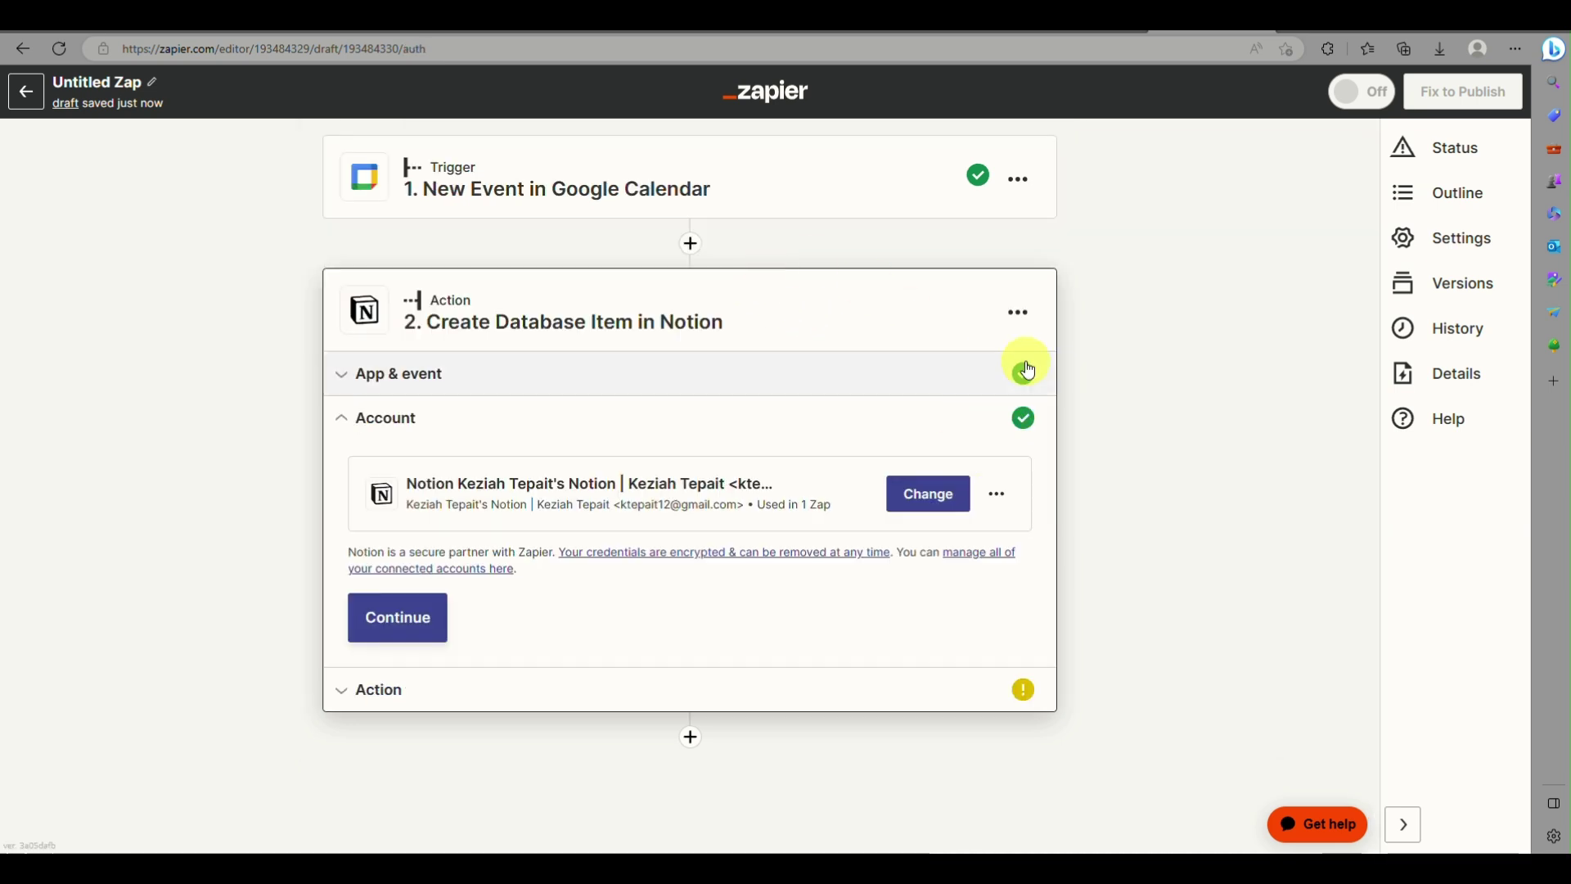
left_click(1003, 497)
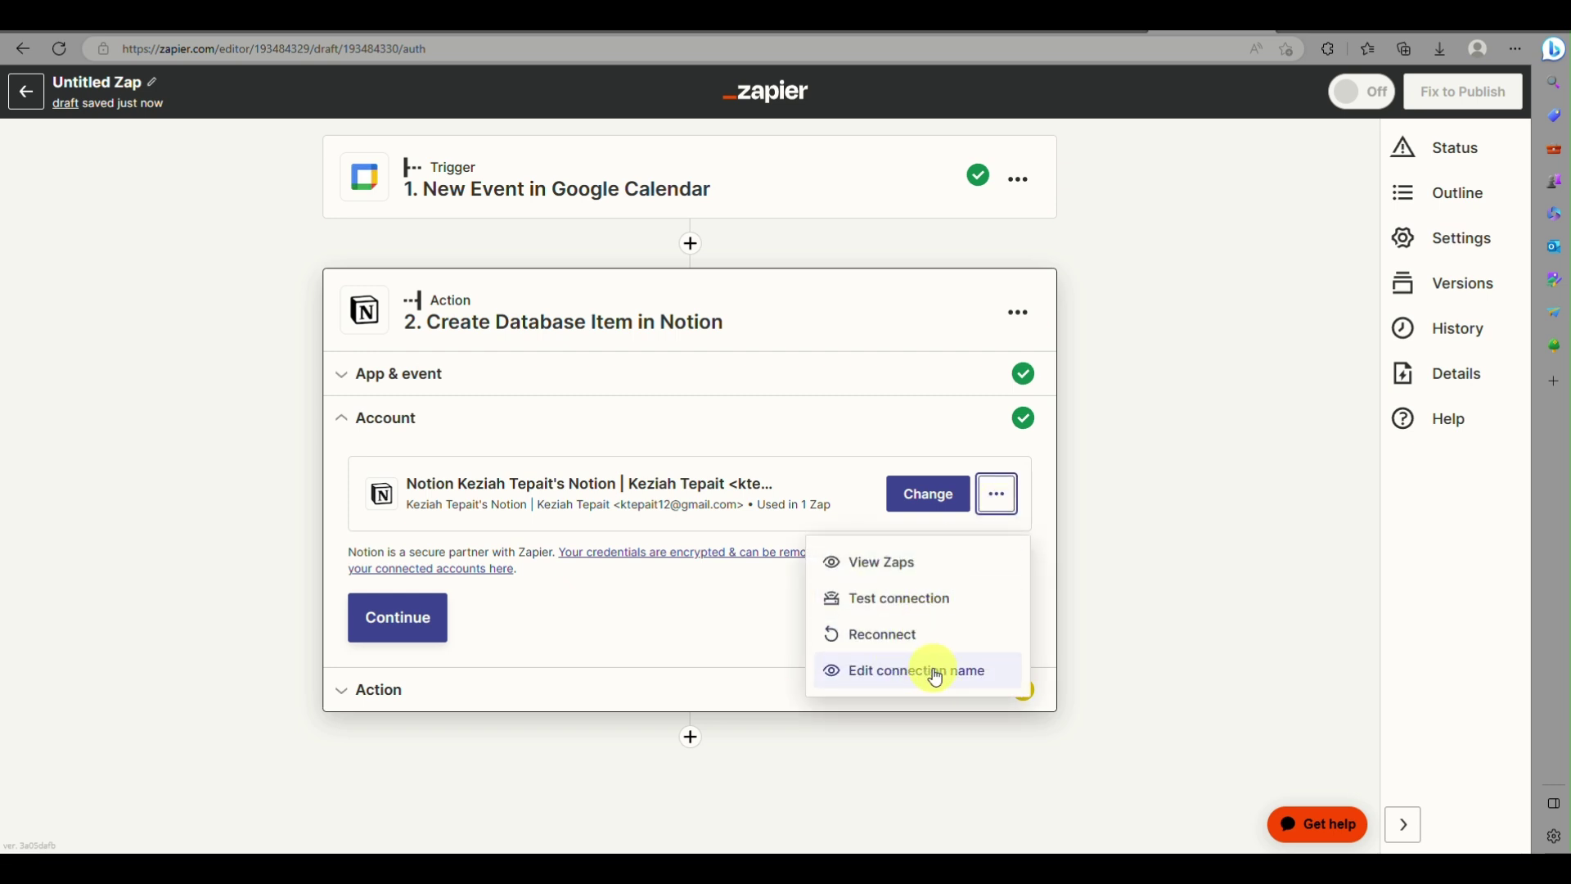
left_click(931, 496)
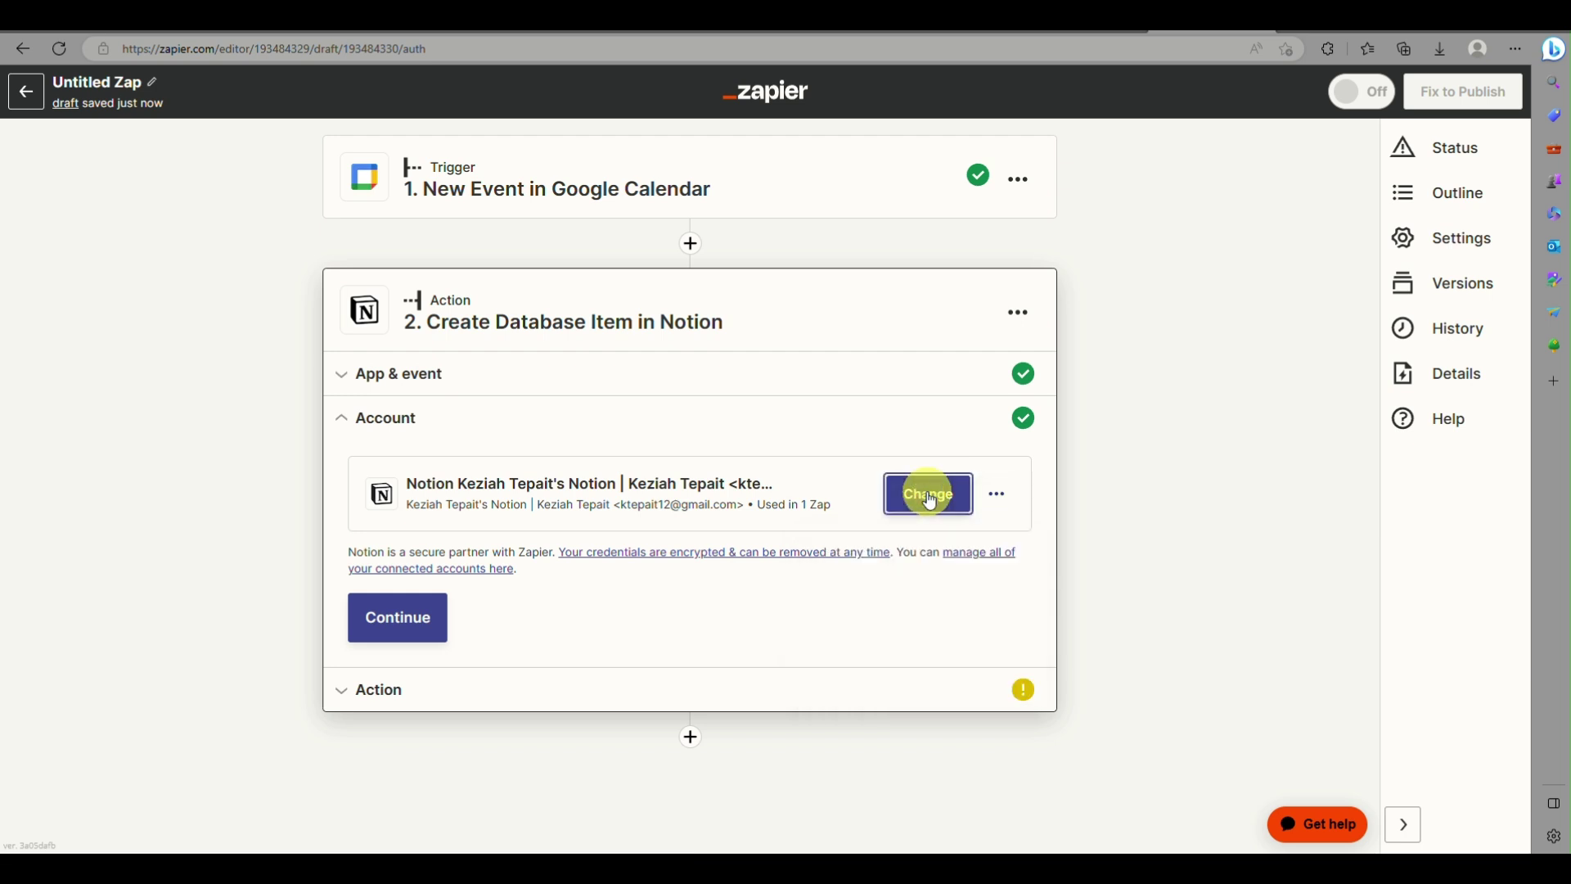
left_click(931, 497)
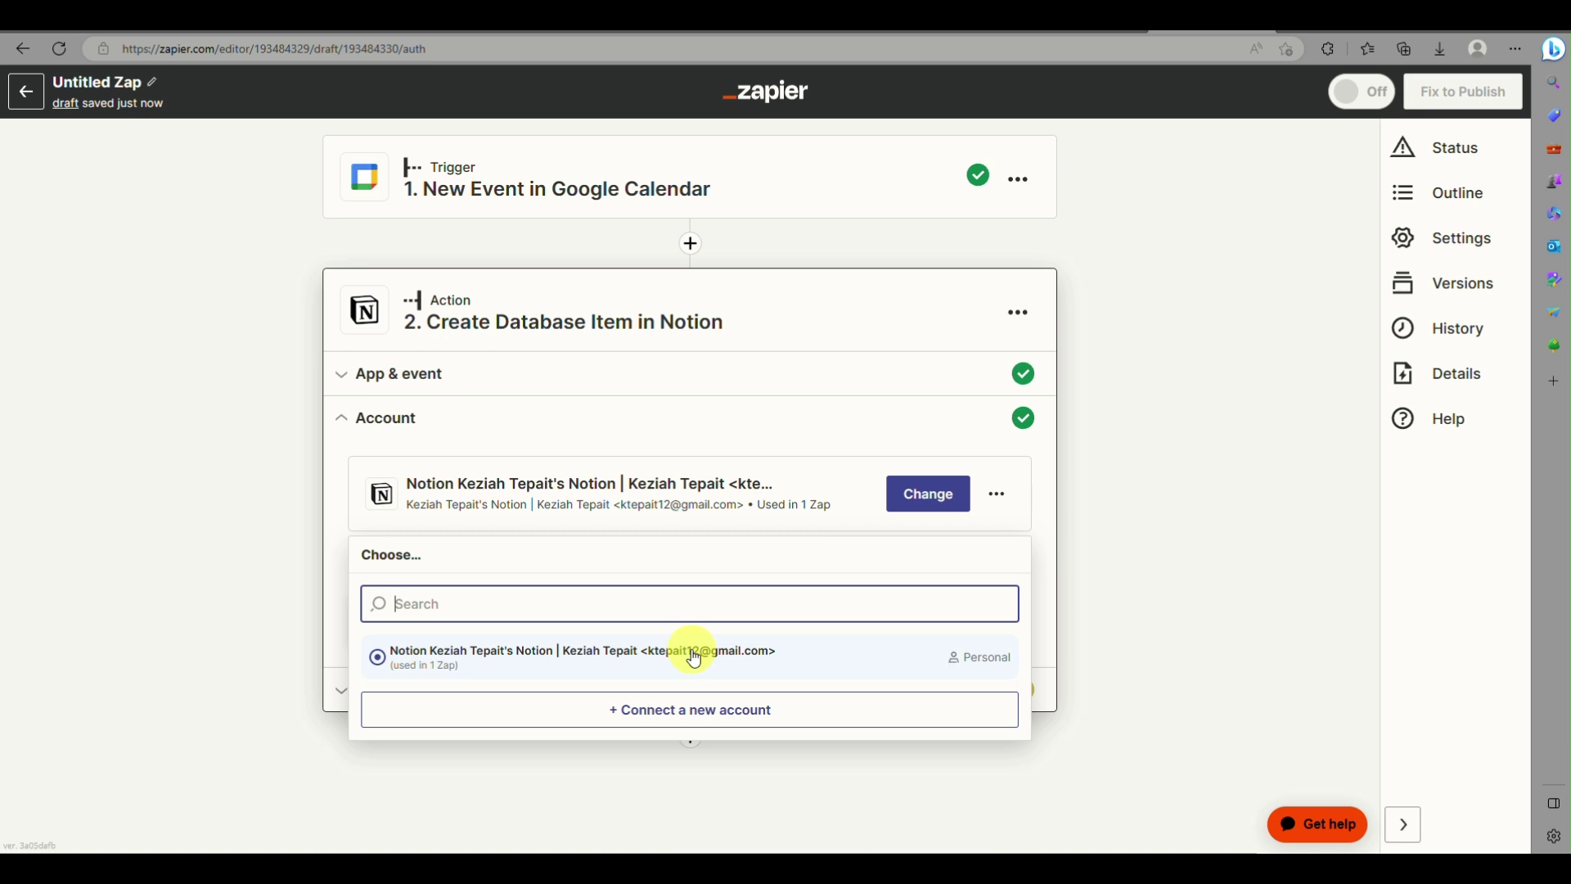
left_click(601, 656)
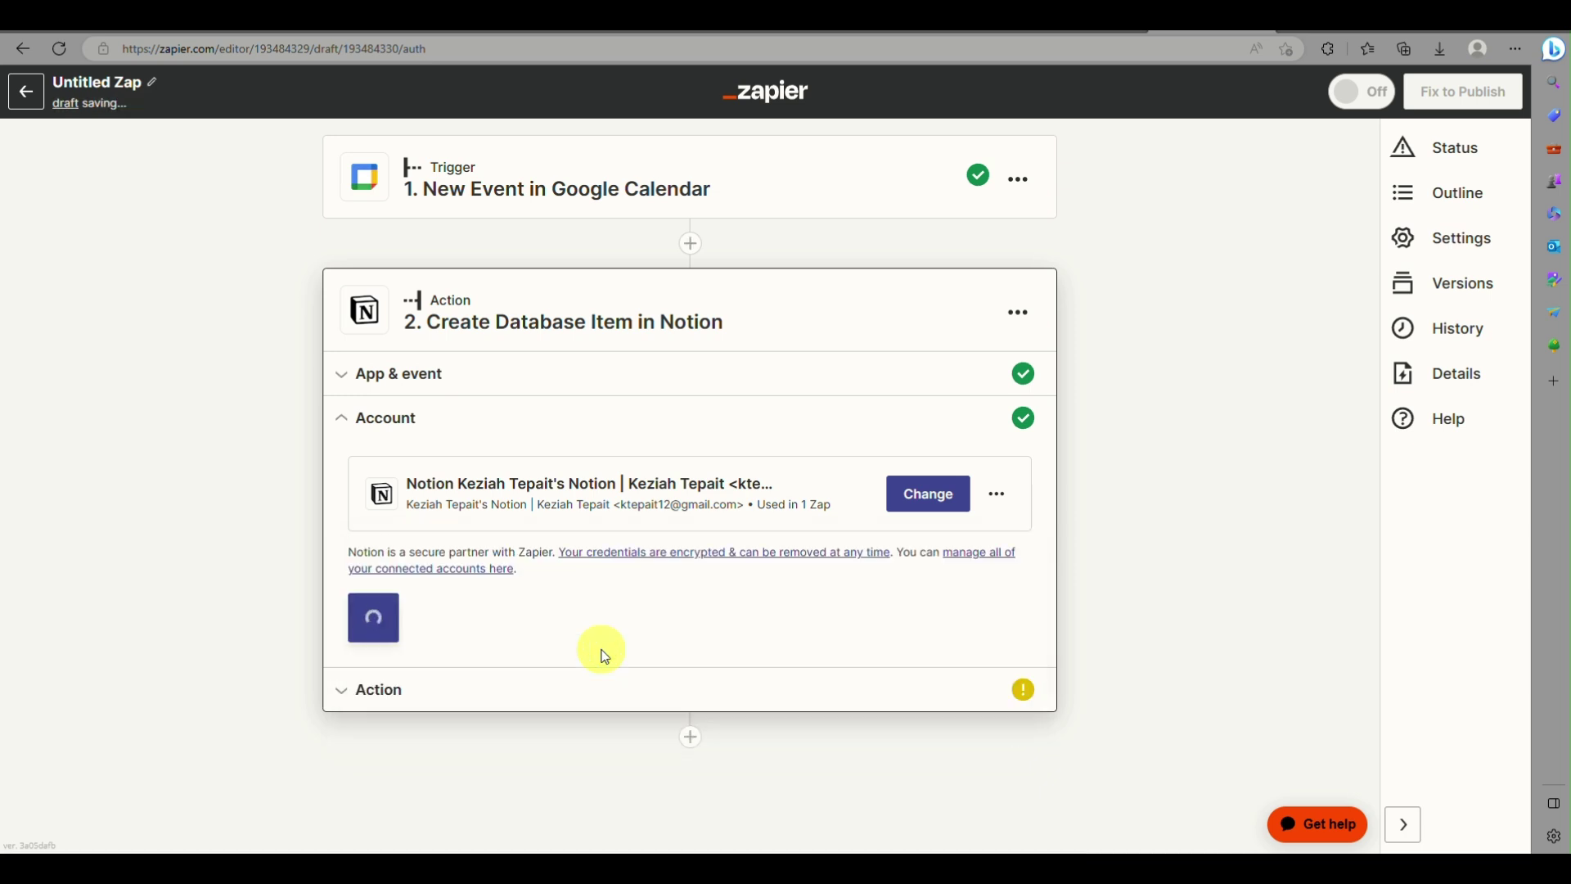
left_click(356, 632)
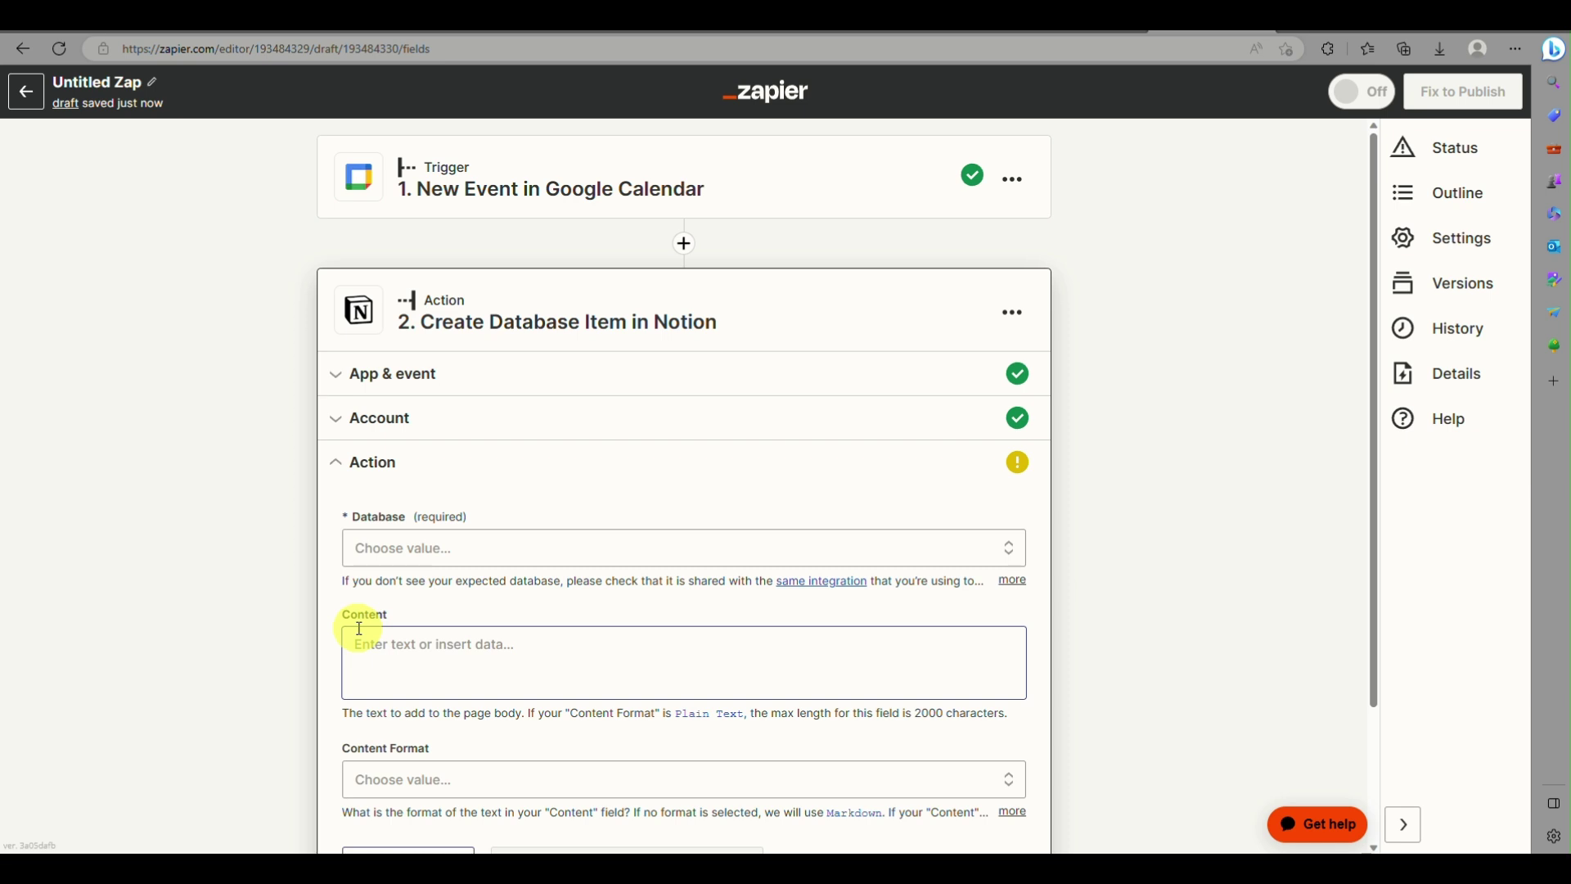
Search the action's Database options for "zapier" and clear the Database field
scroll(360, 630, "down", 2)
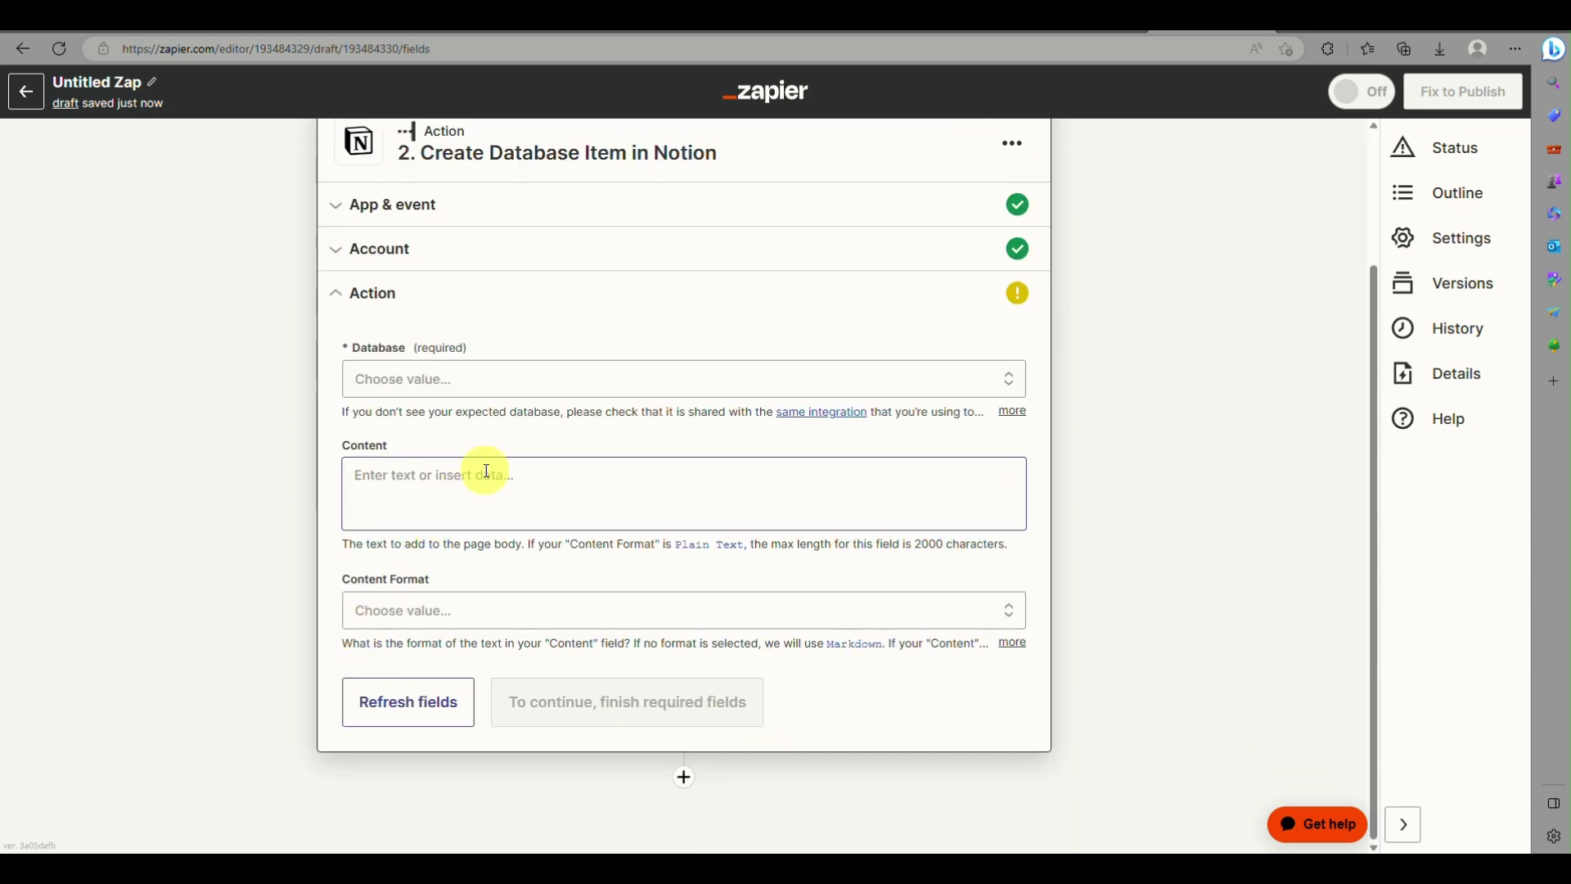
left_click(462, 390)
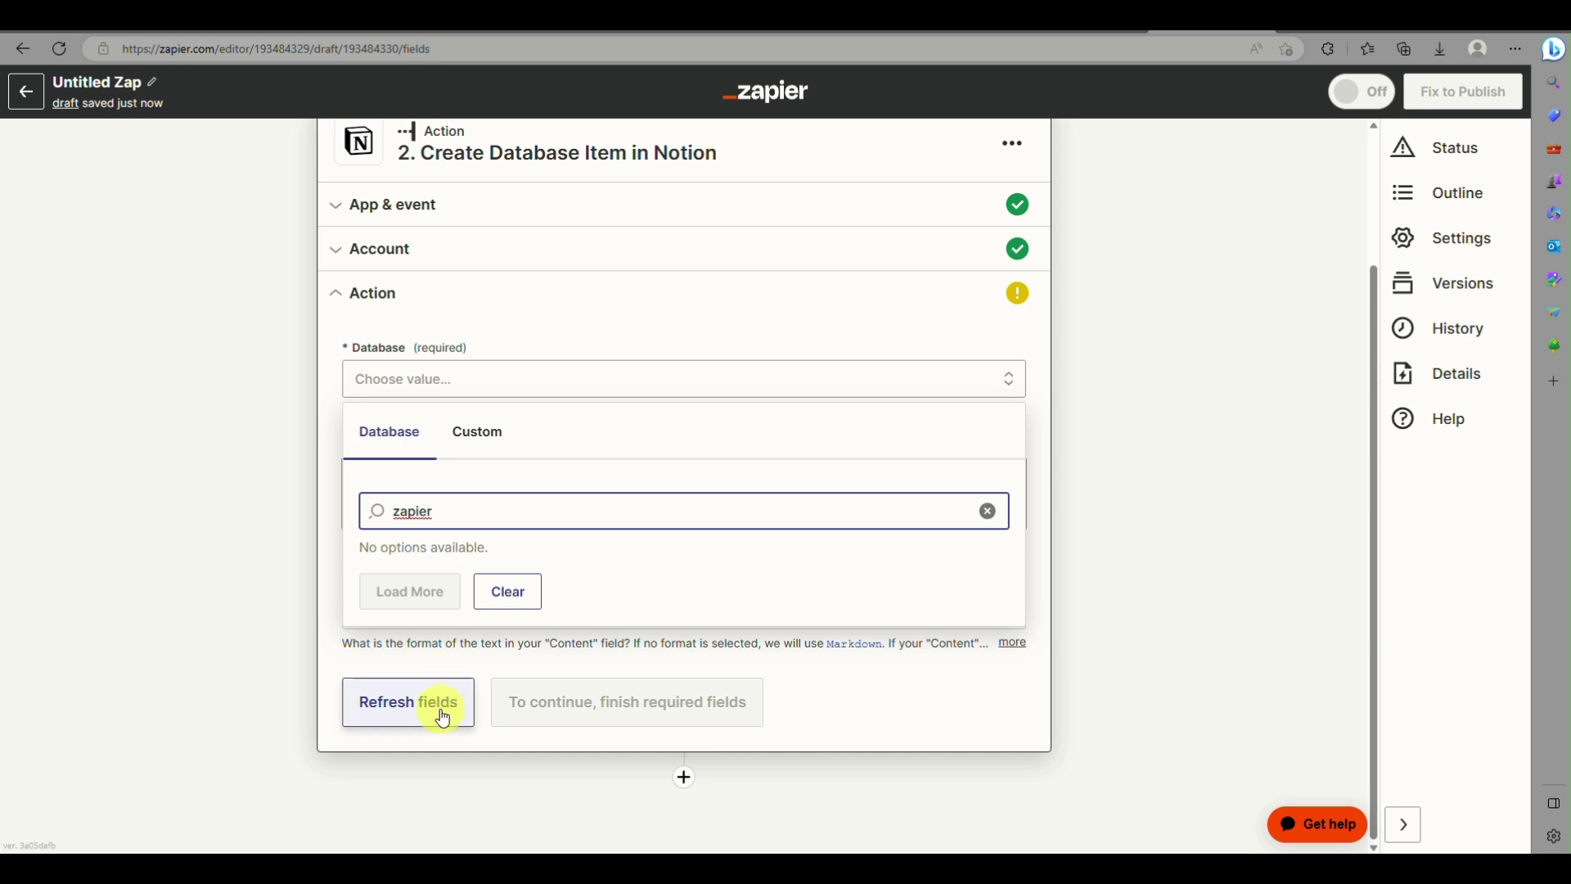
left_click(508, 590)
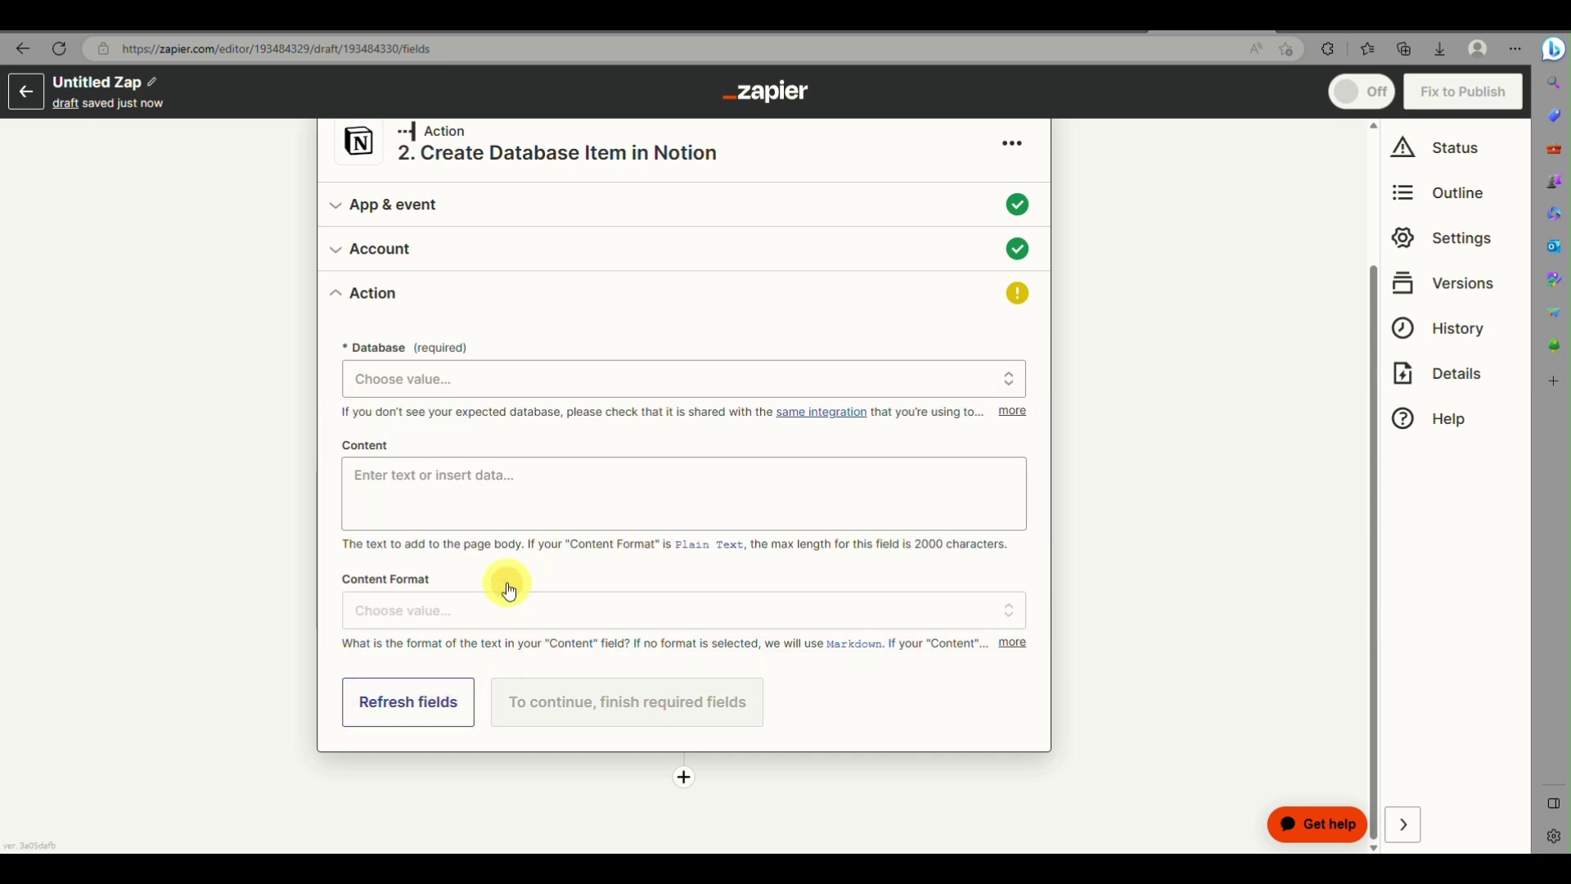
Look through the available Notion event types for the action, leaving Create Database Item selected
scroll(508, 587, "up", 2)
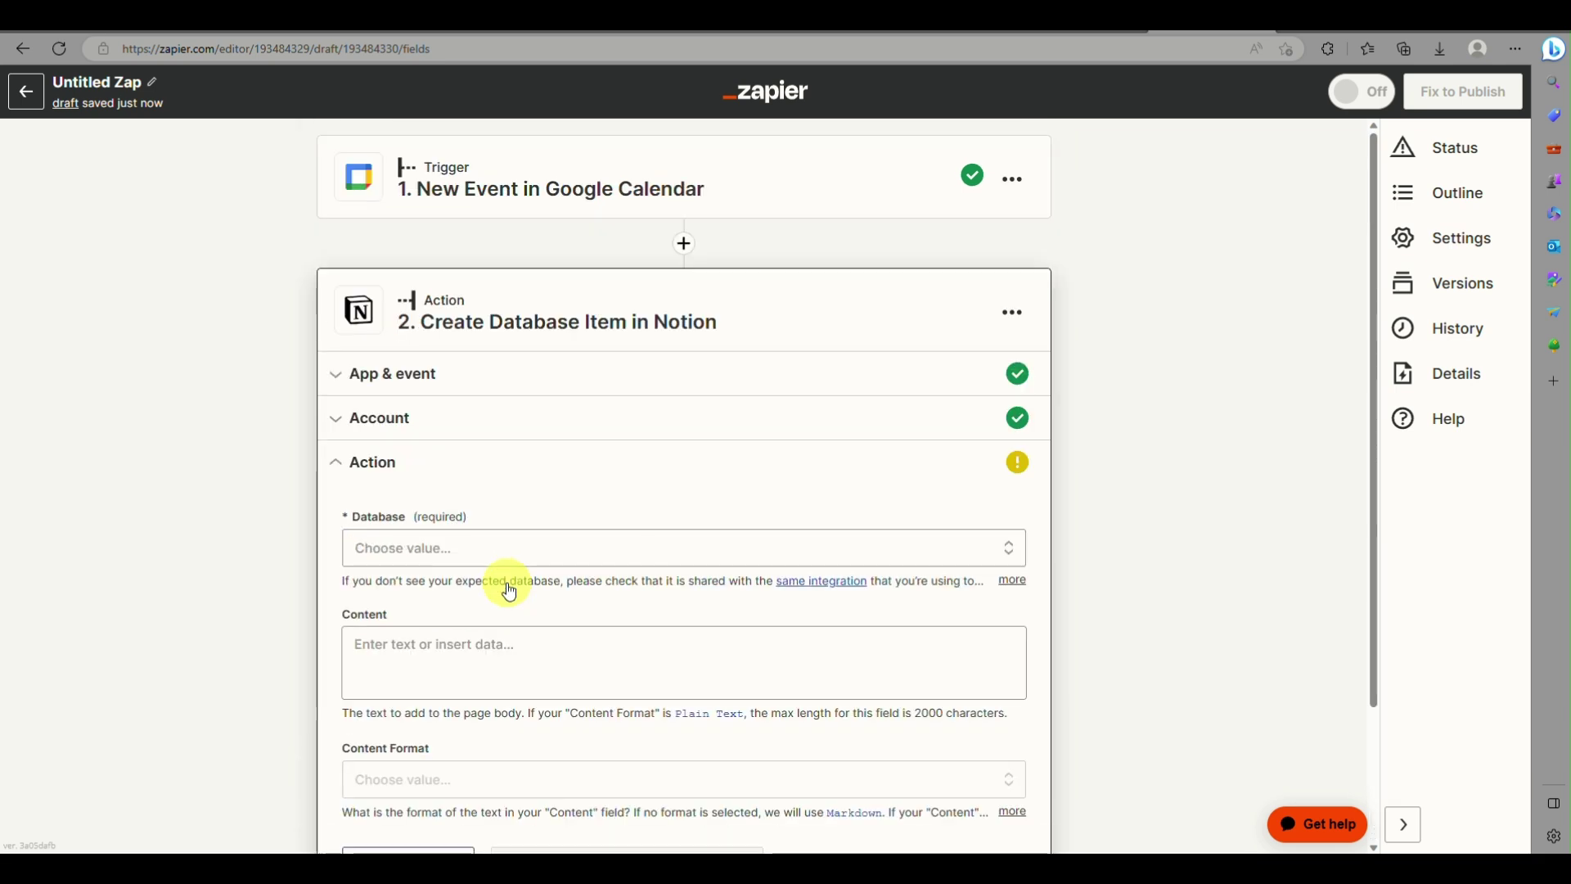
left_click(608, 372)
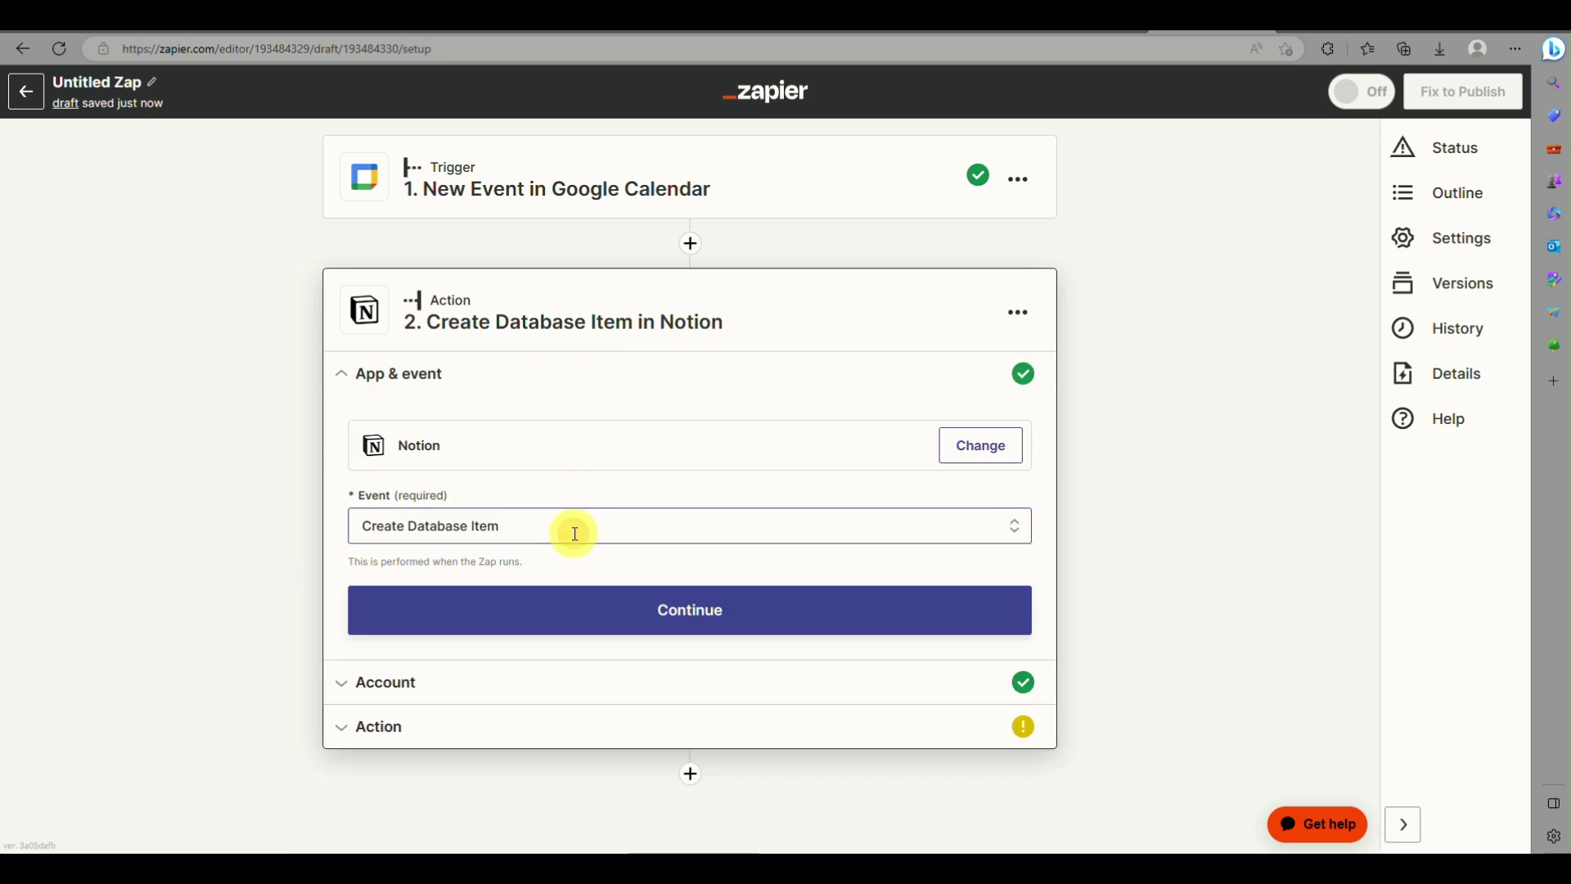
left_click(572, 526)
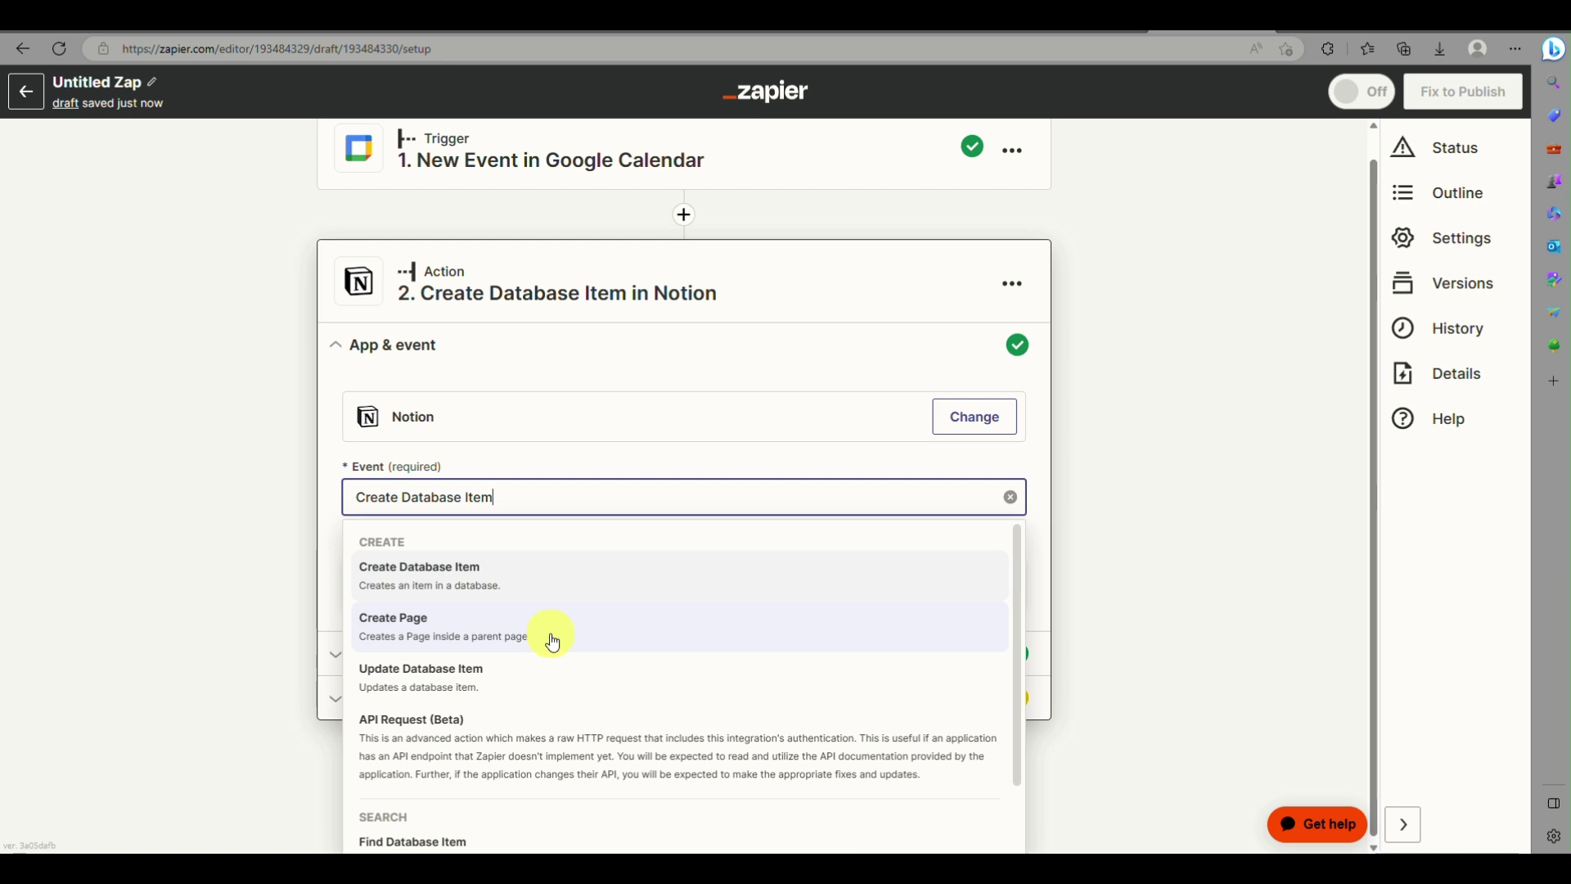
scroll(553, 643, "down", 2)
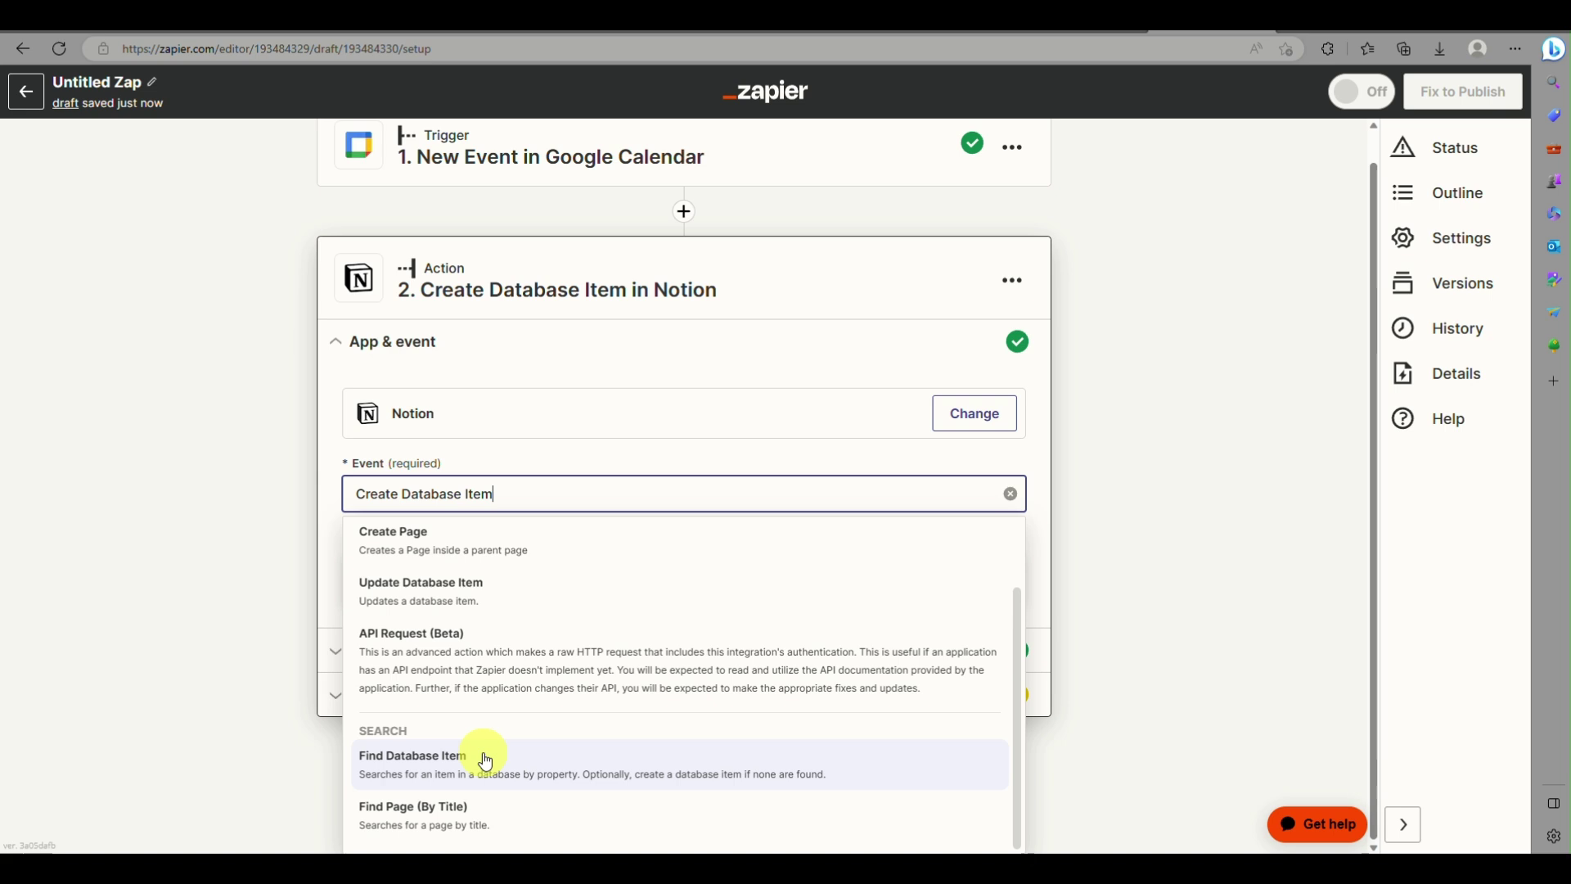
scroll(509, 565, "up", 1)
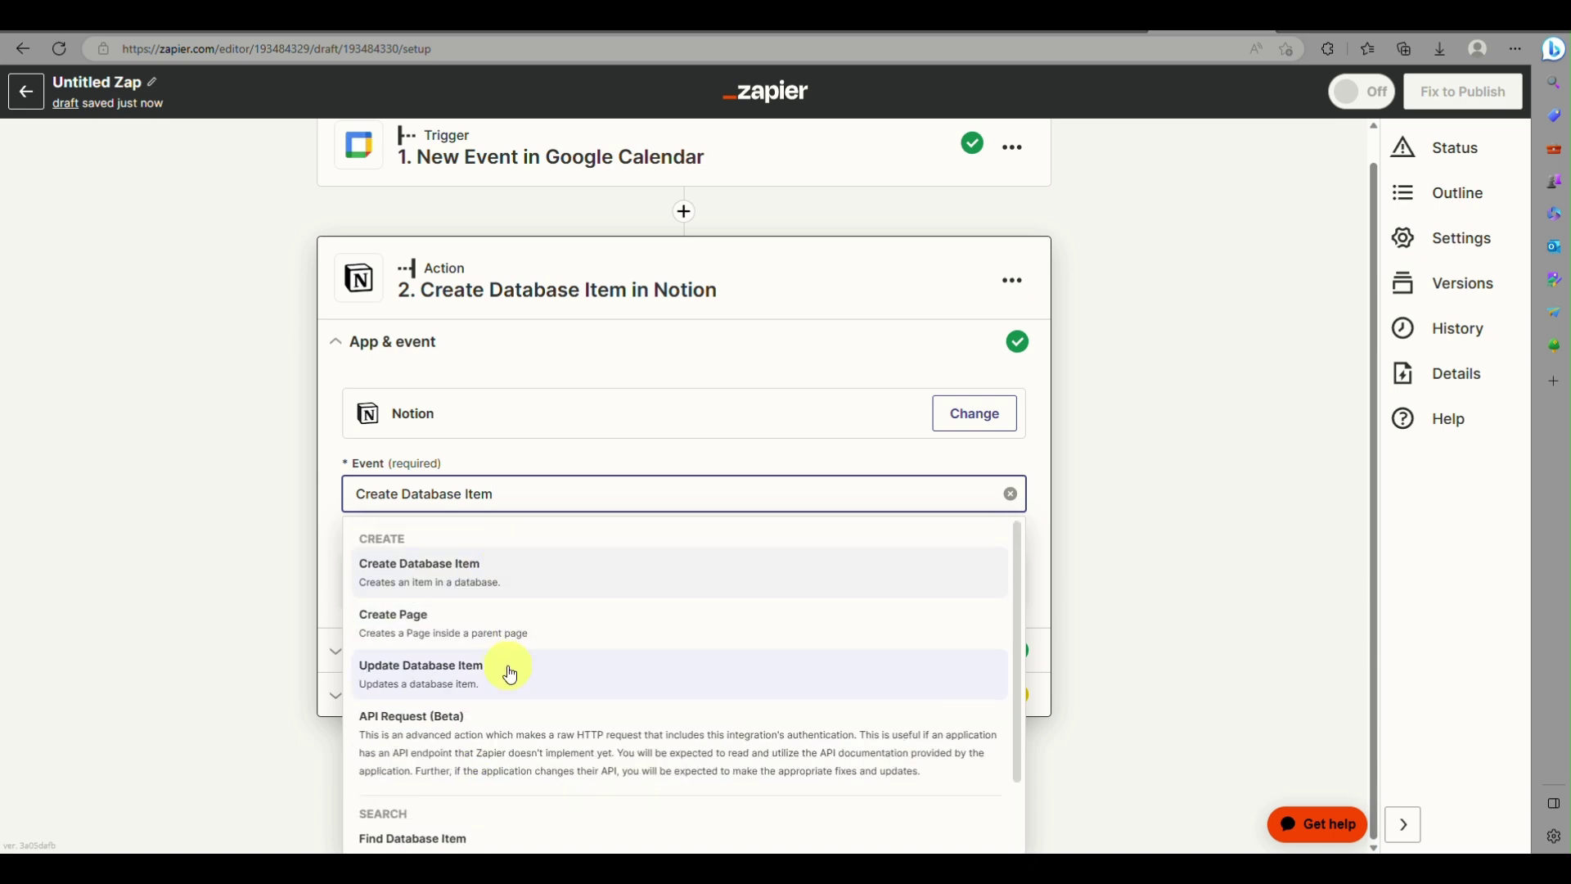
scroll(509, 674, "down", 1)
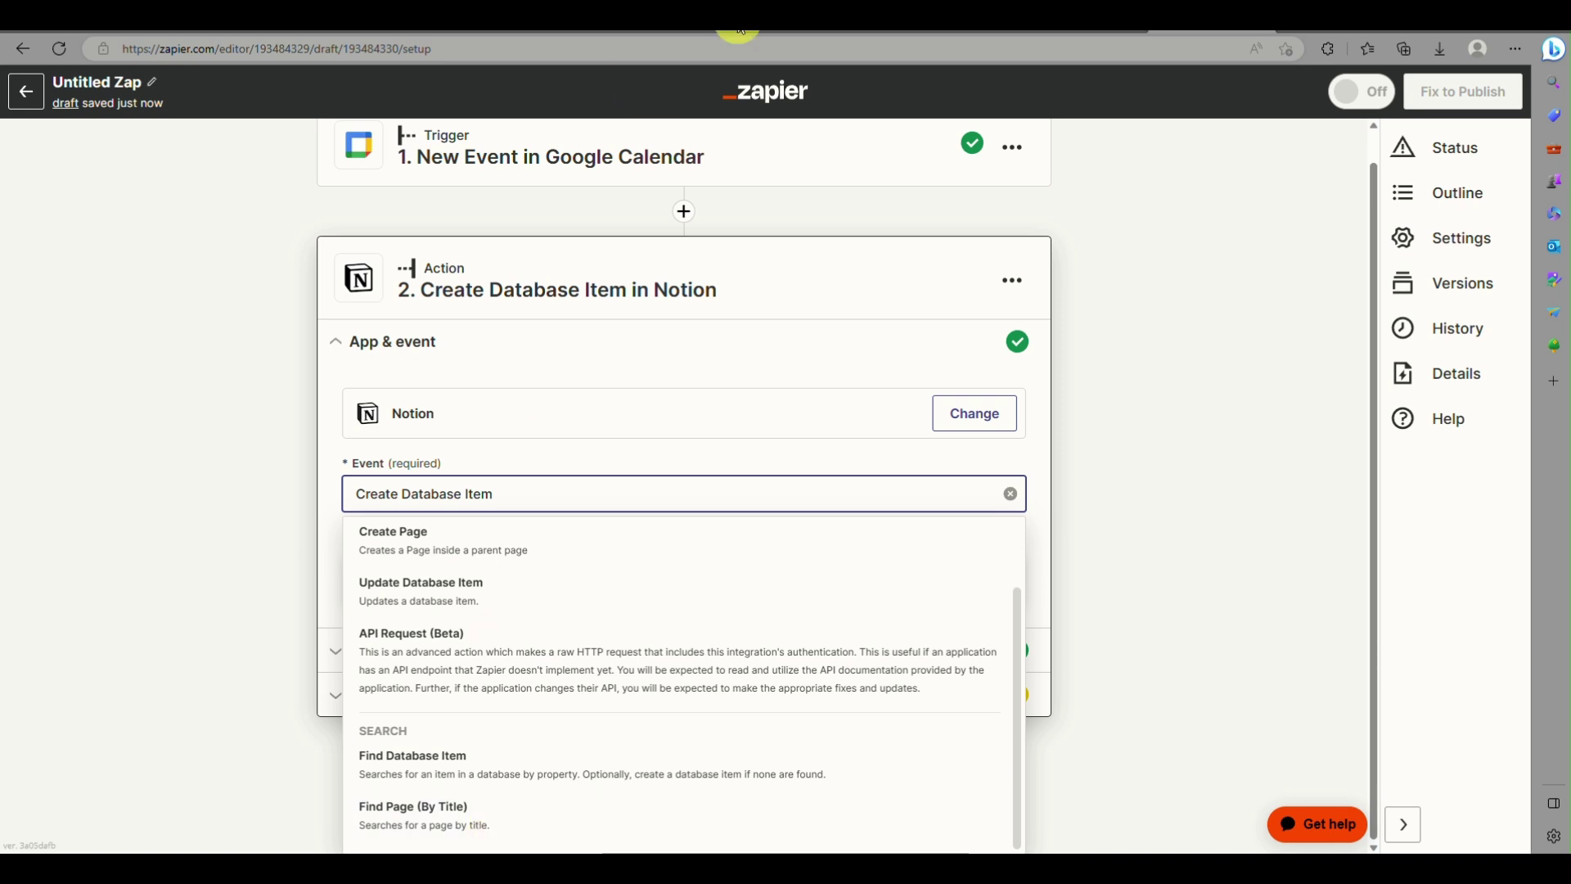
key("Escape")
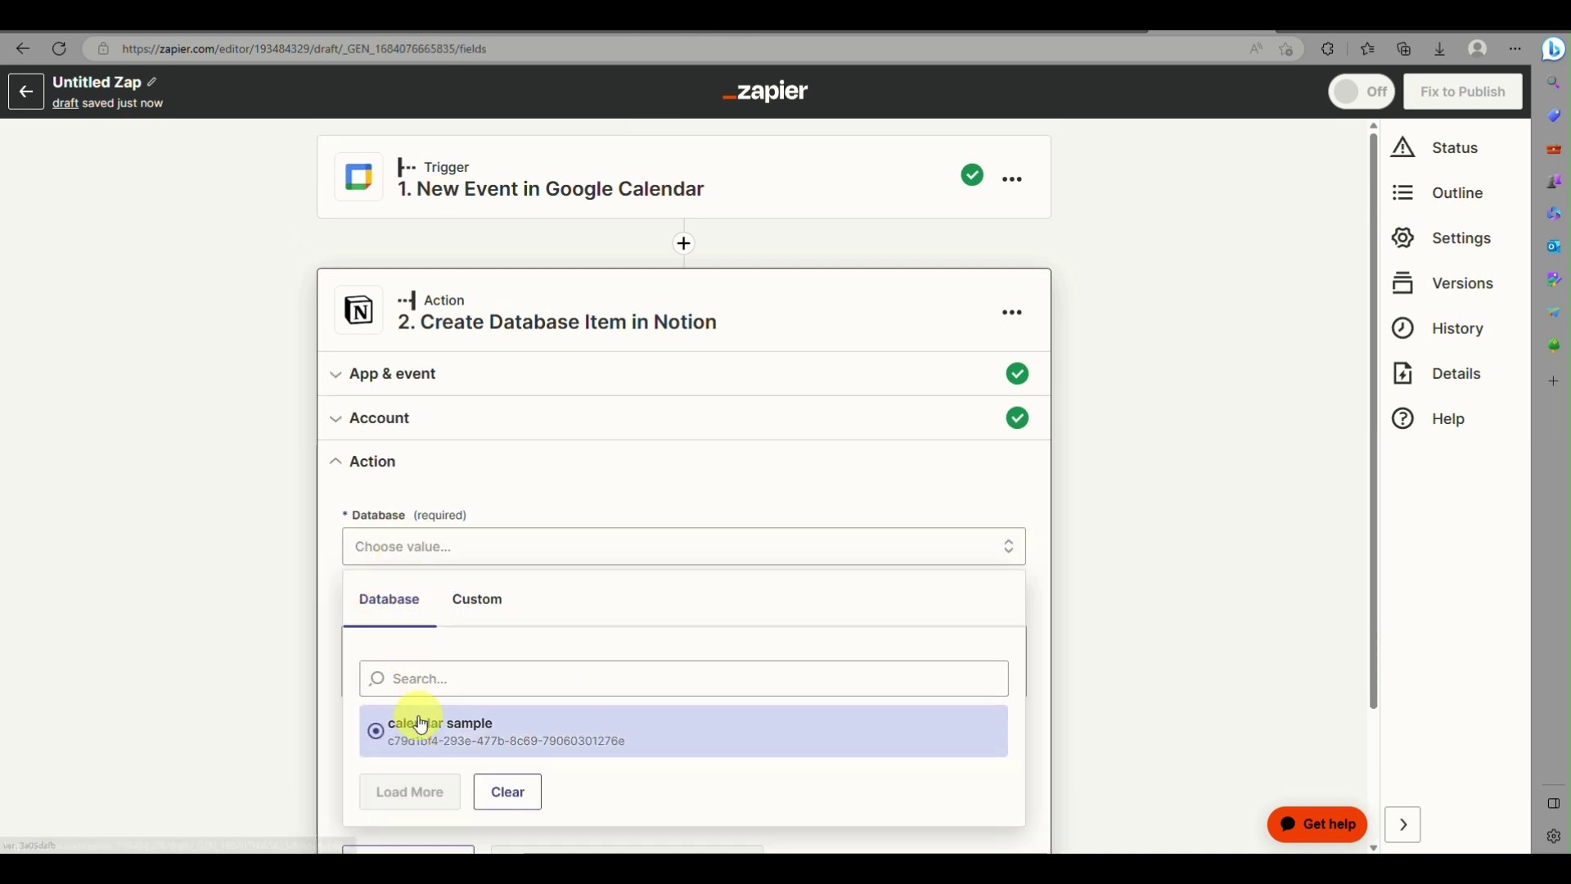
Select calendar sample as the action's database and look over the item fields it offers
scroll(441, 734, "up", 2)
scroll(440, 734, "down", 2)
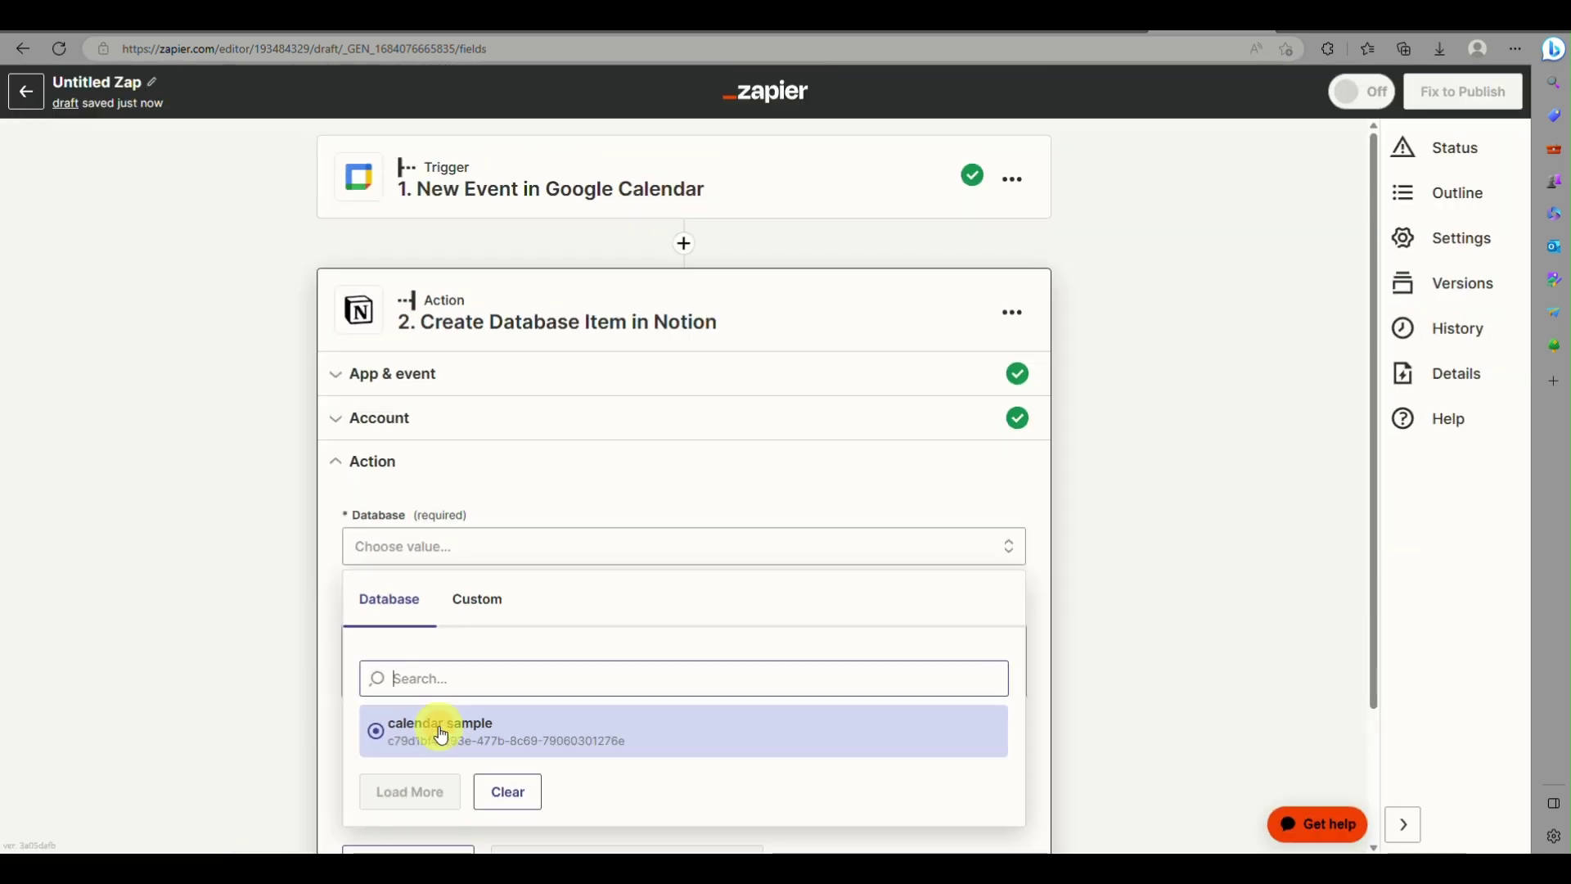
left_click(439, 725)
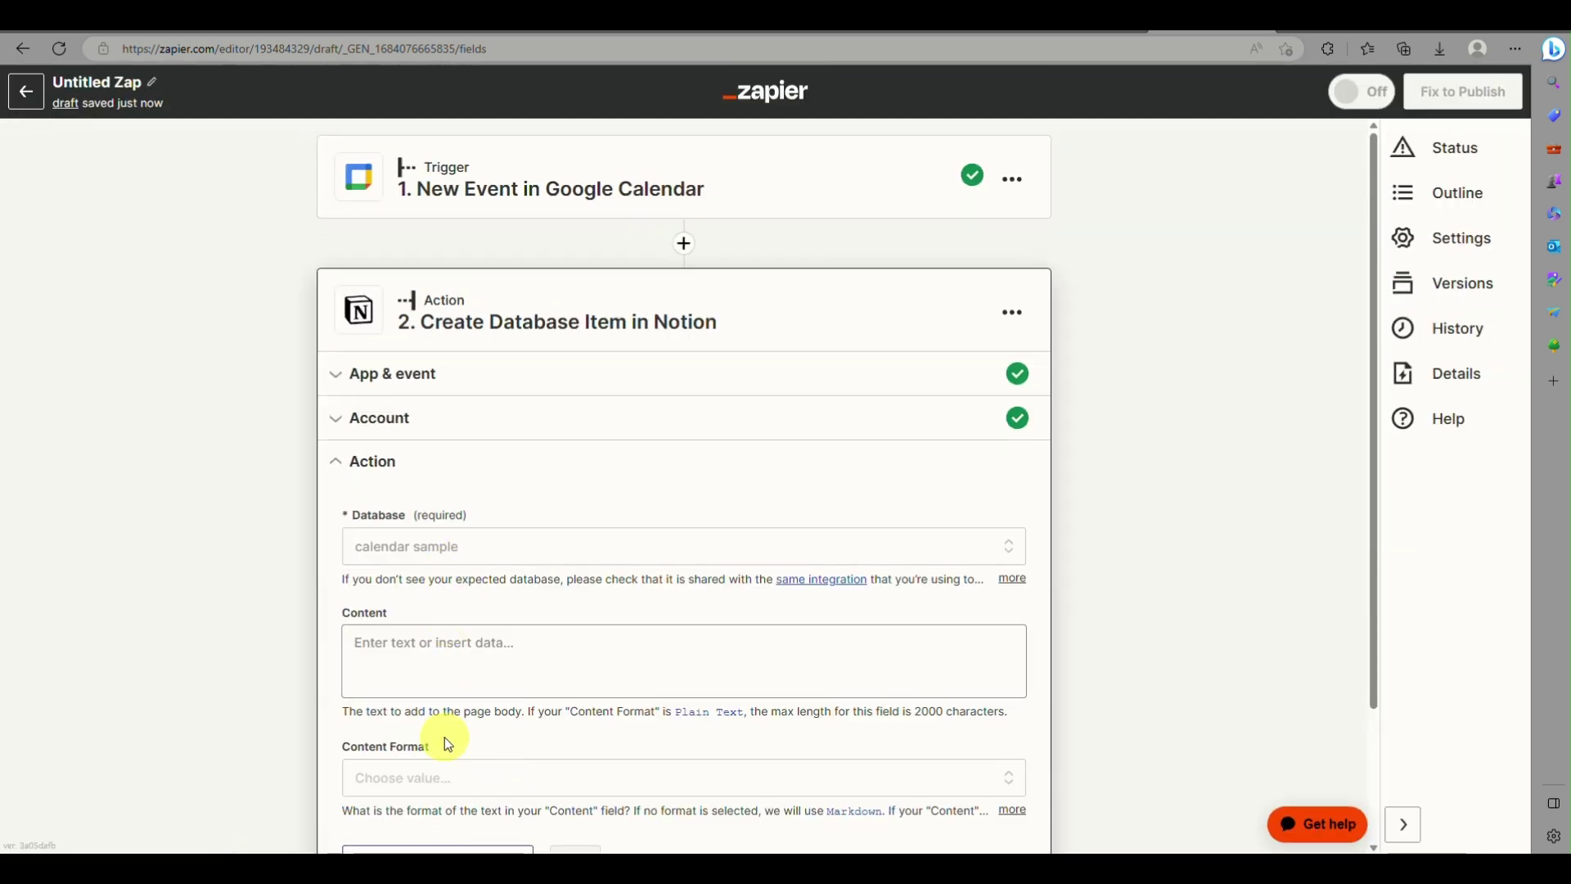
scroll(445, 621, "down", 3)
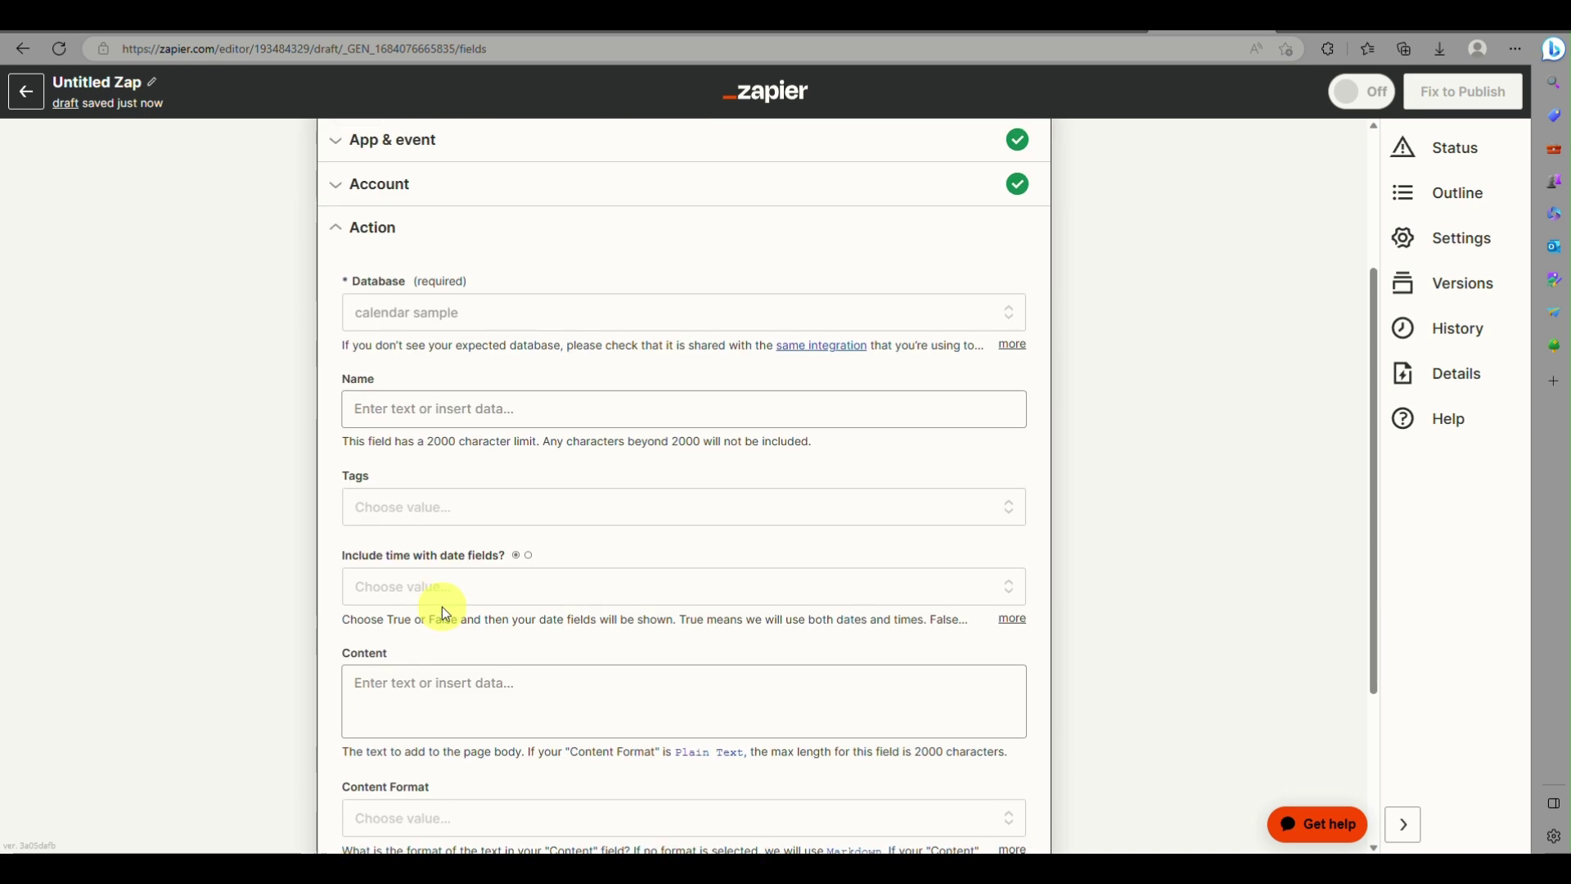
scroll(442, 606, "down", 3)
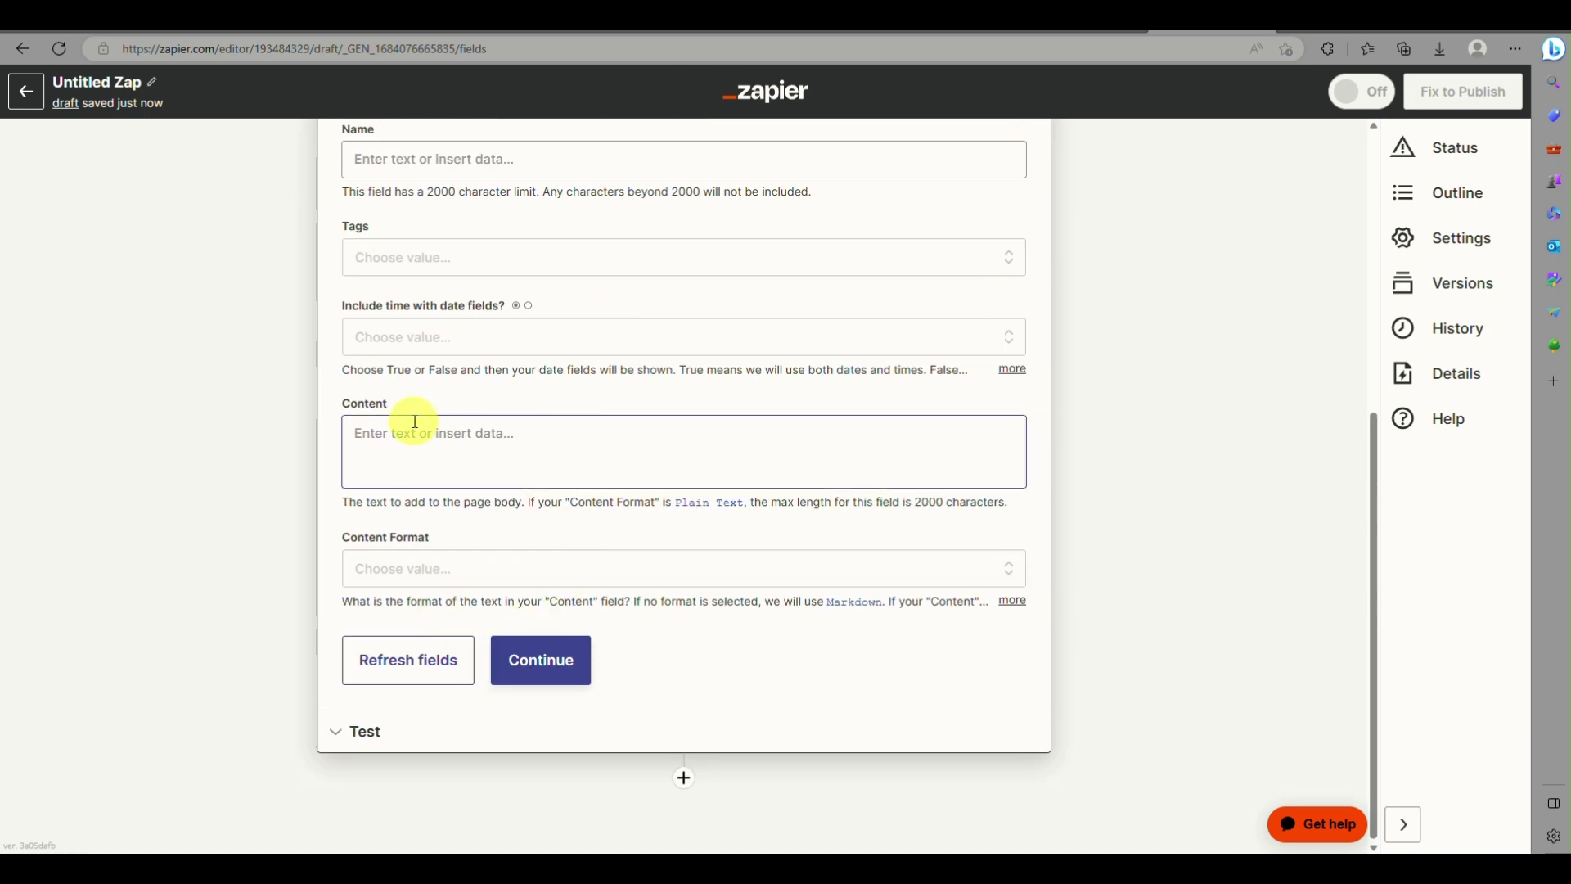
scroll(456, 351, "up", 3)
left_click(467, 406)
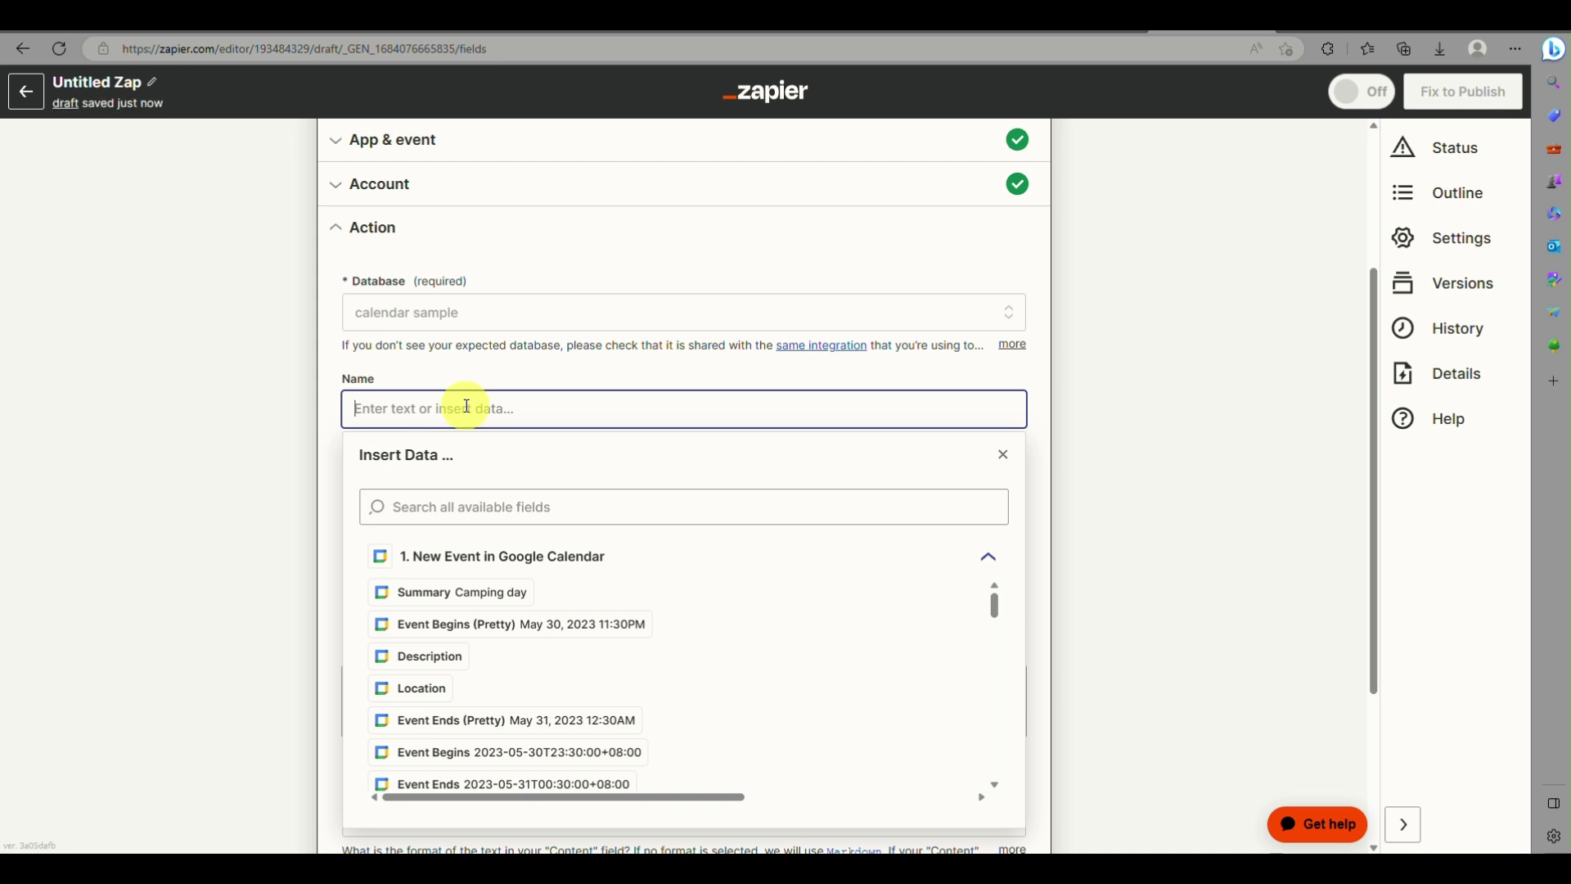
type("ziah")
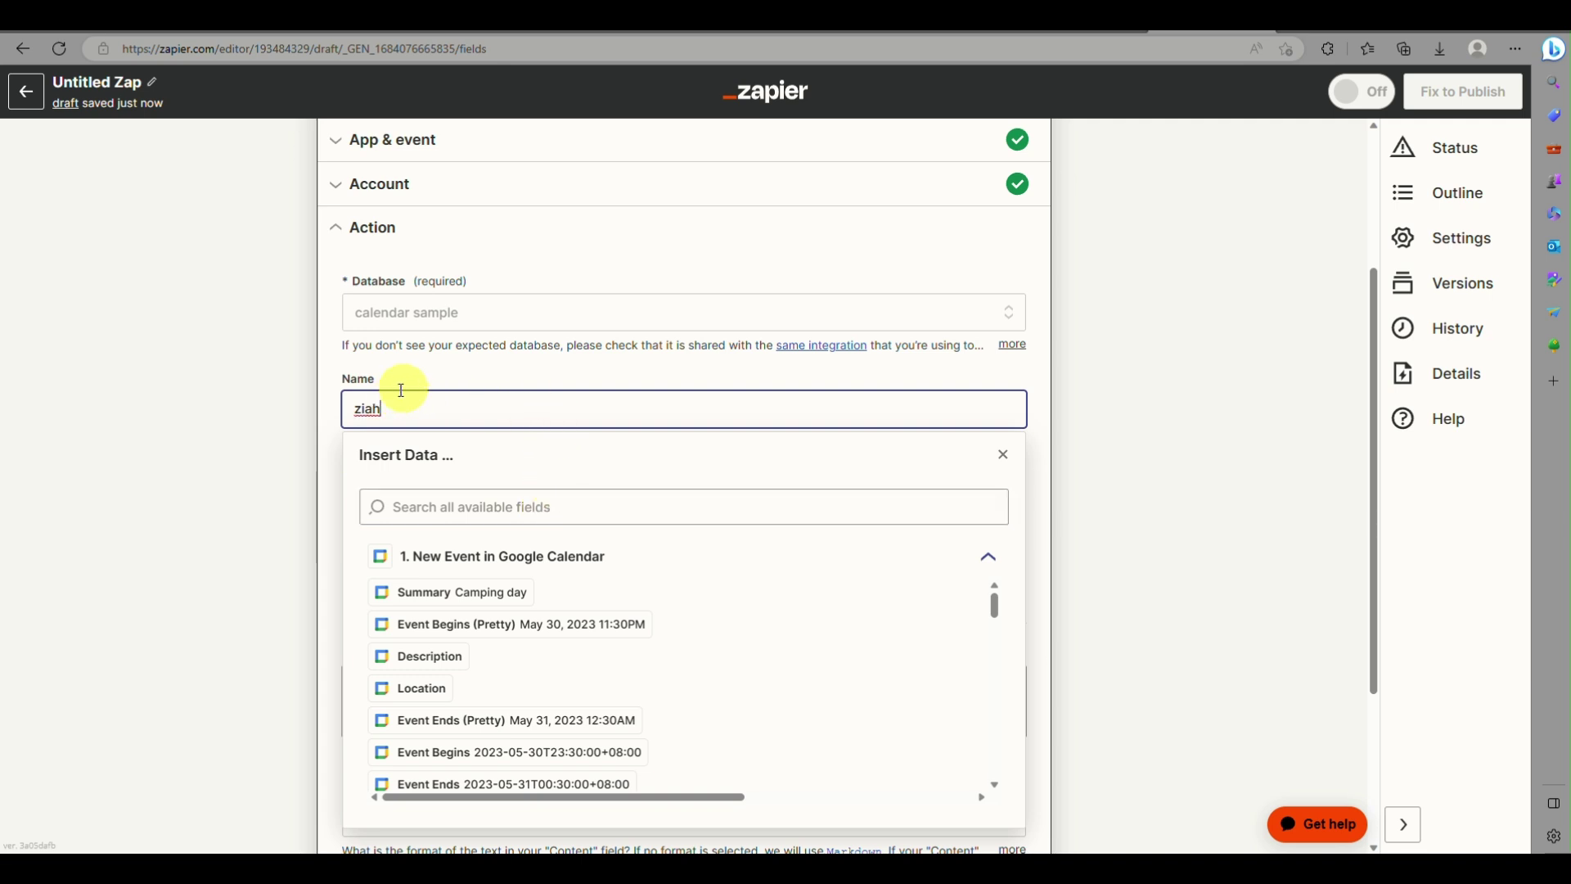
left_click(442, 382)
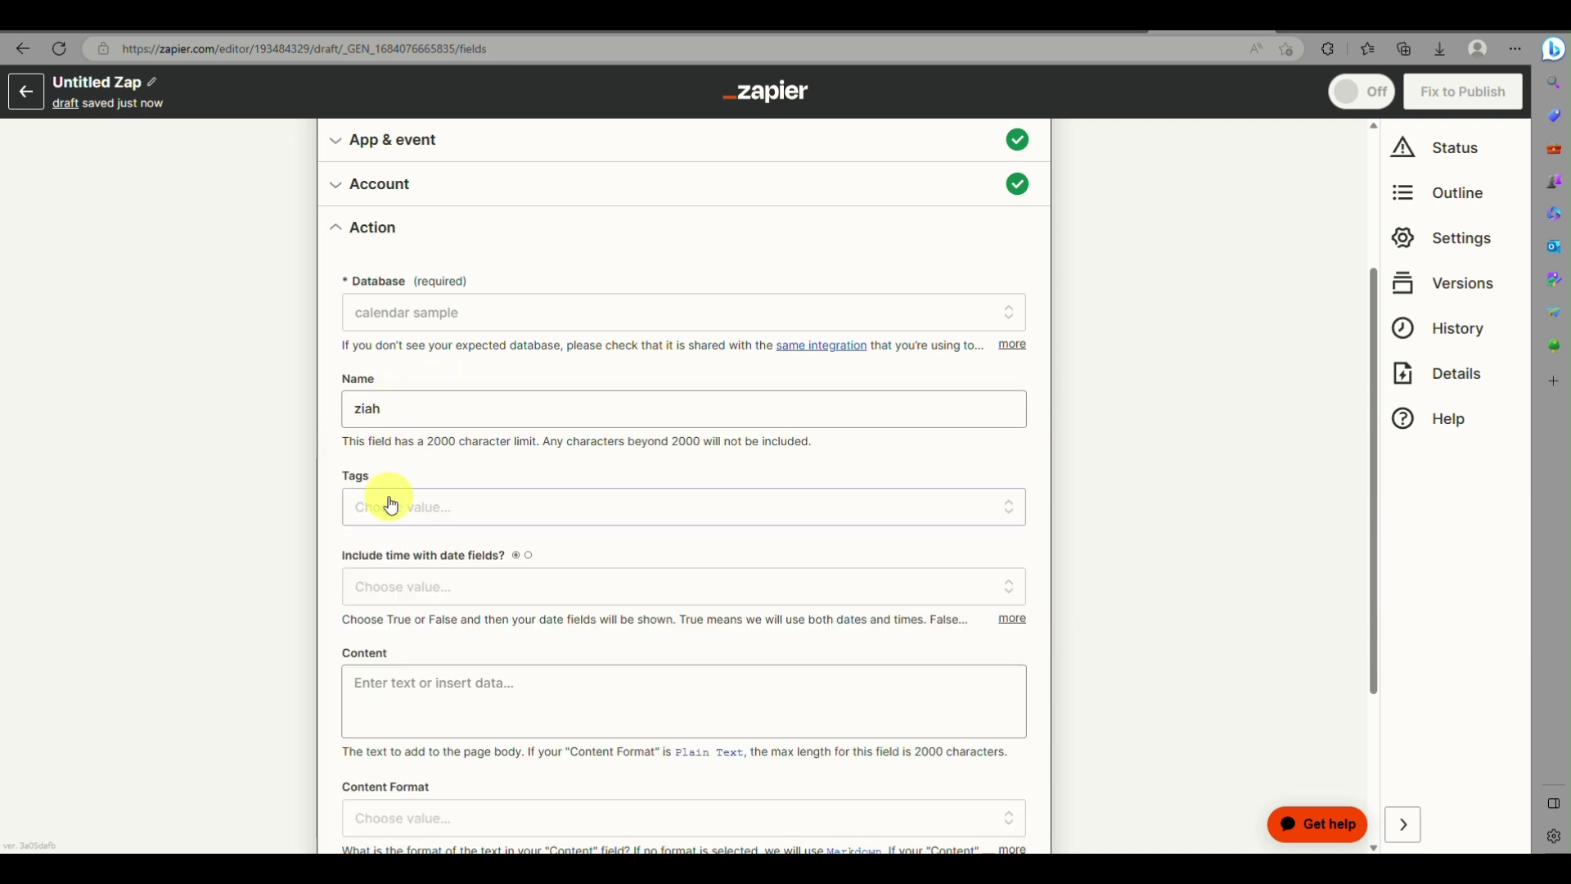
double_click(427, 410)
key("BackSpace")
Continue with the optional item fields left empty and test the Create Database Item action
scroll(480, 386, "down", 3)
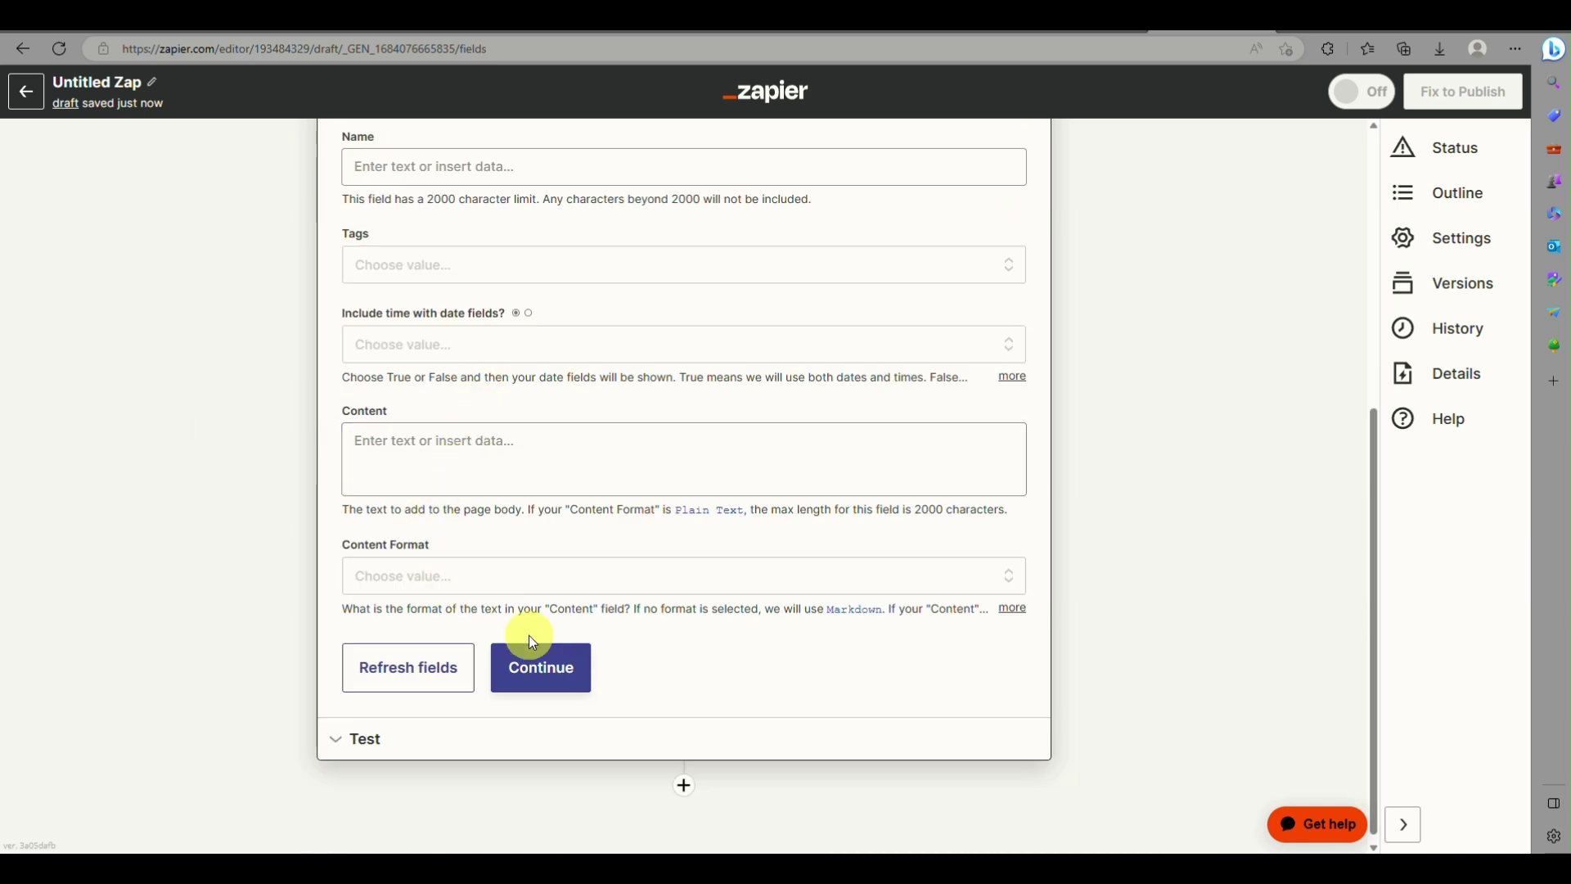
left_click(548, 672)
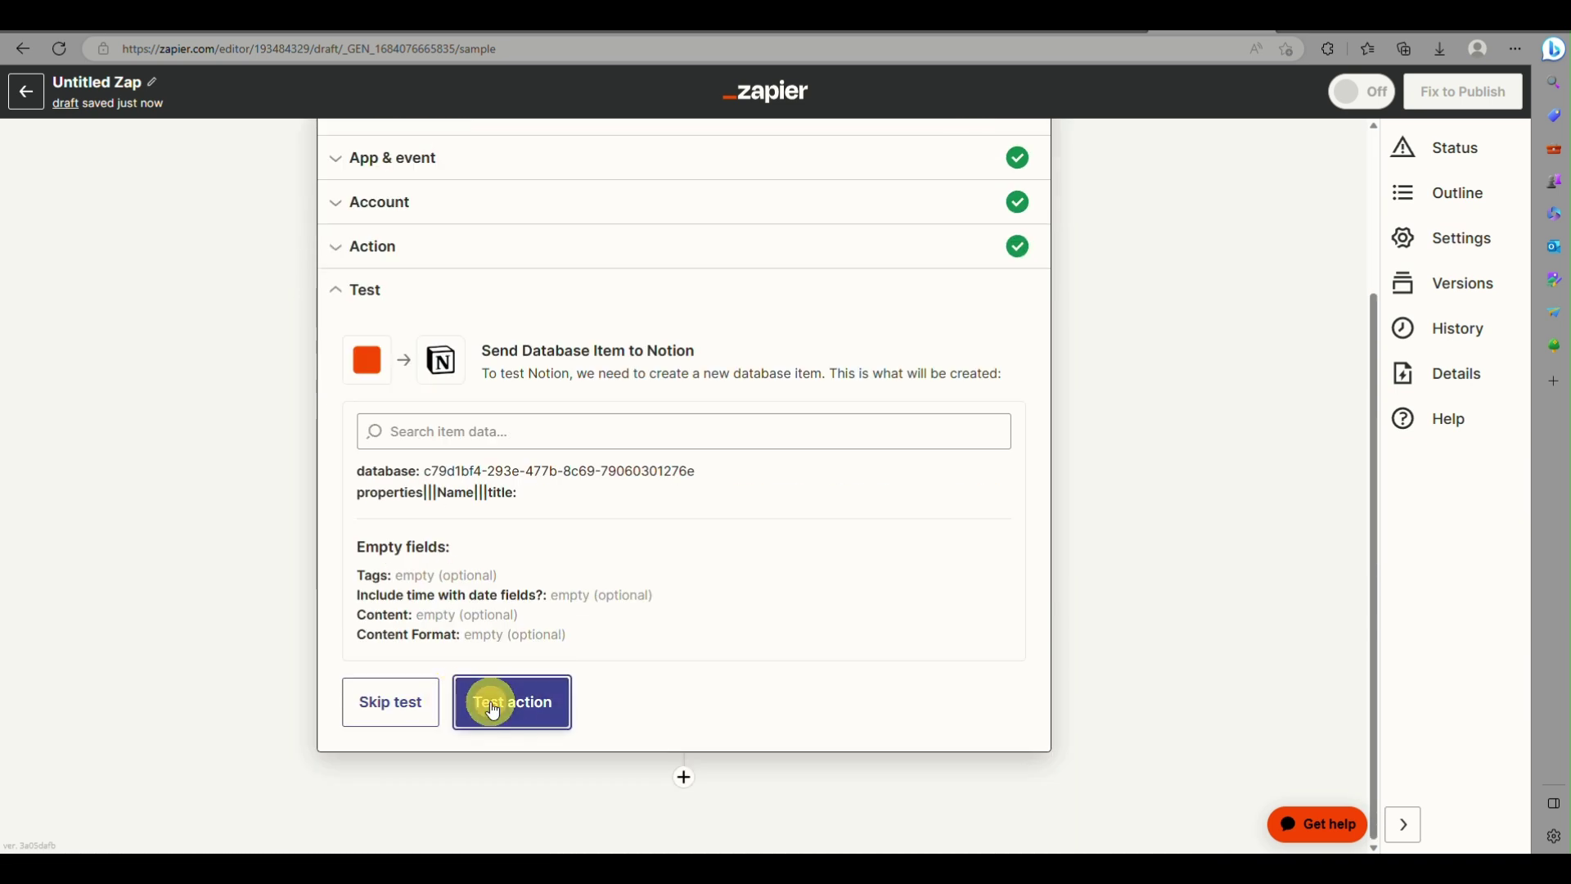
left_click(481, 701)
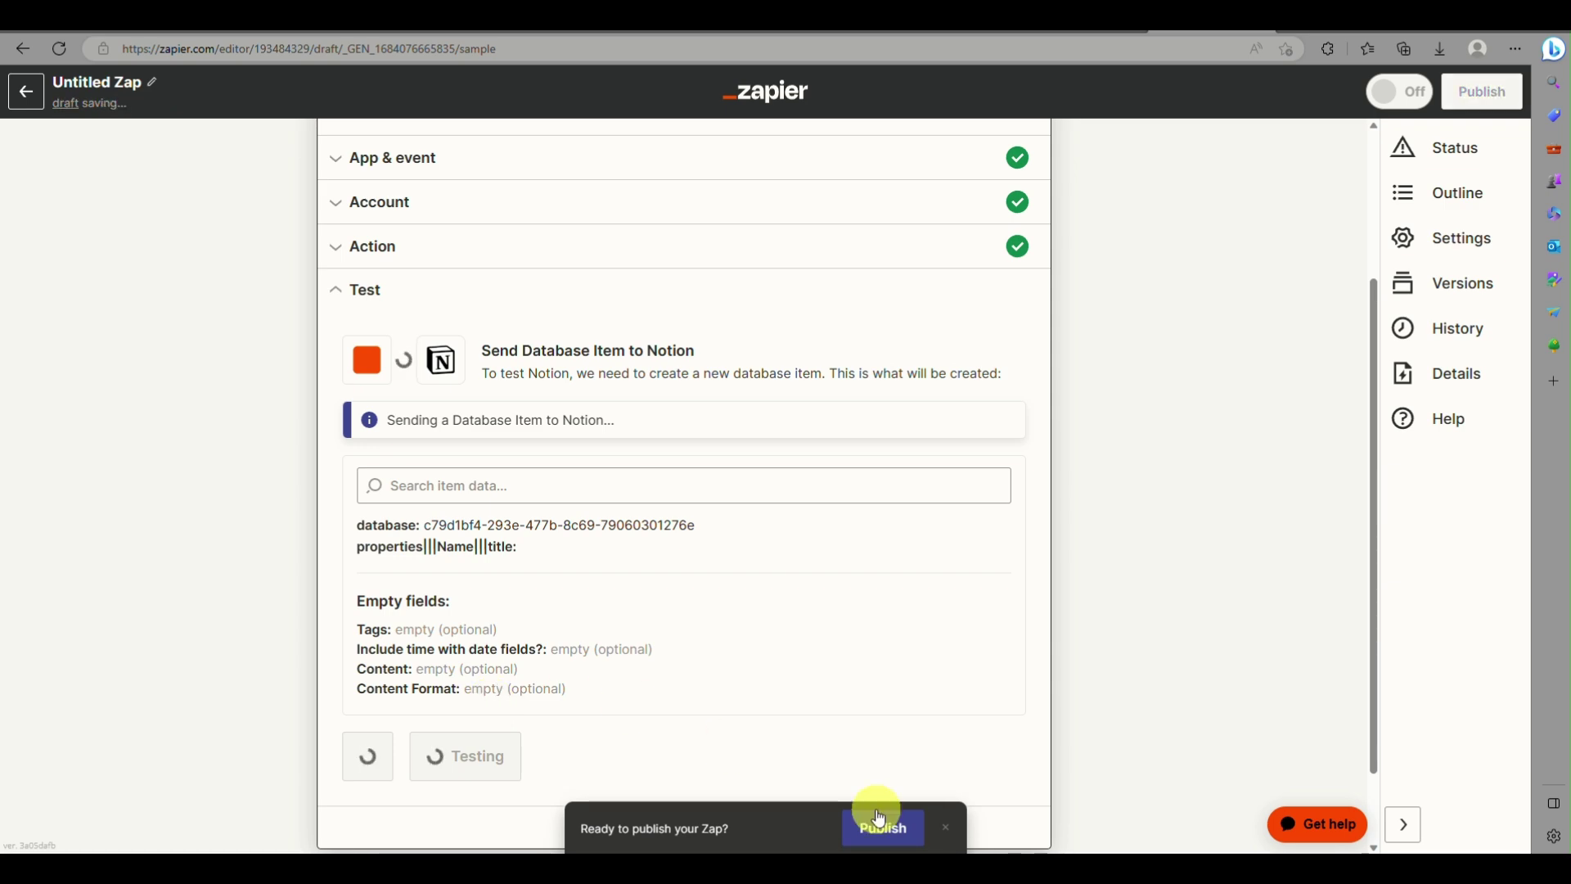
Review the data returned by the Notion action test and publish the Zap
scroll(595, 564, "down", 2)
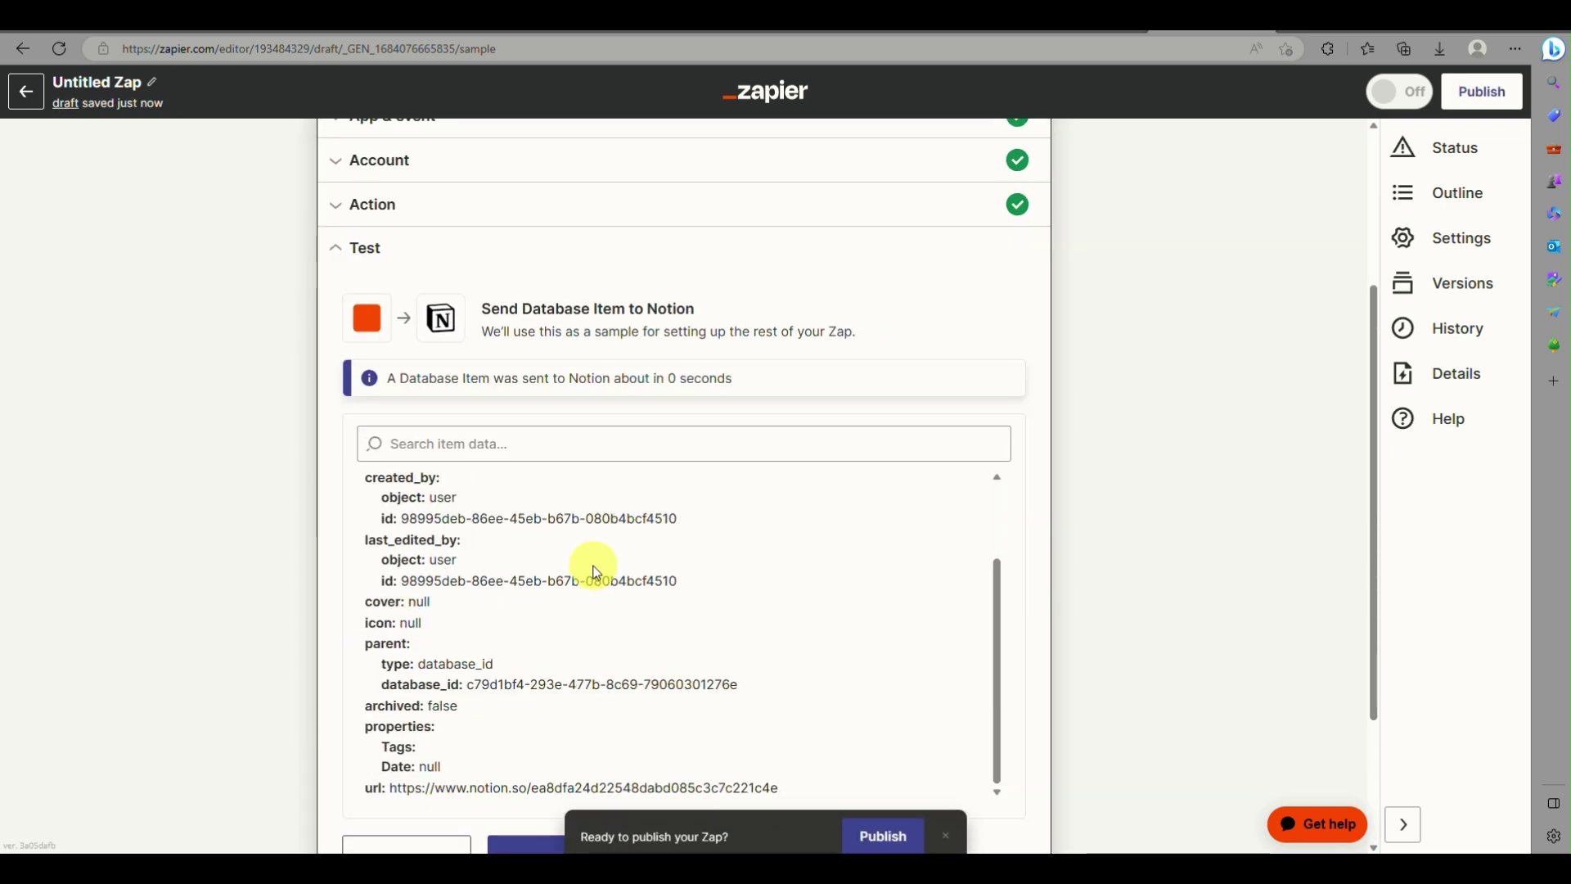
scroll(846, 325, "down", 2)
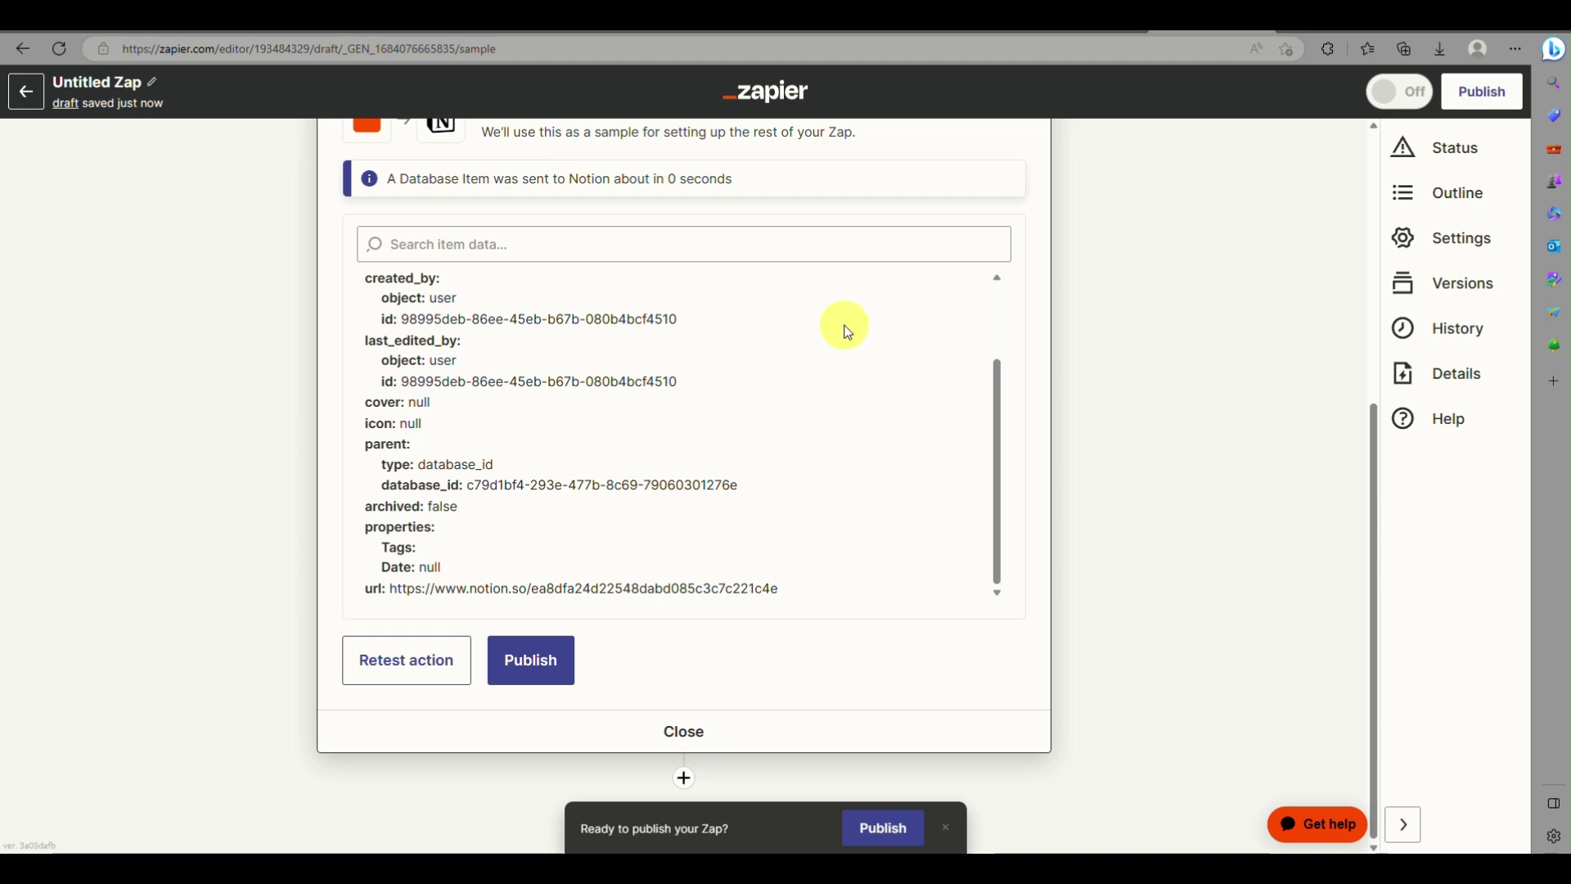
left_click(552, 664)
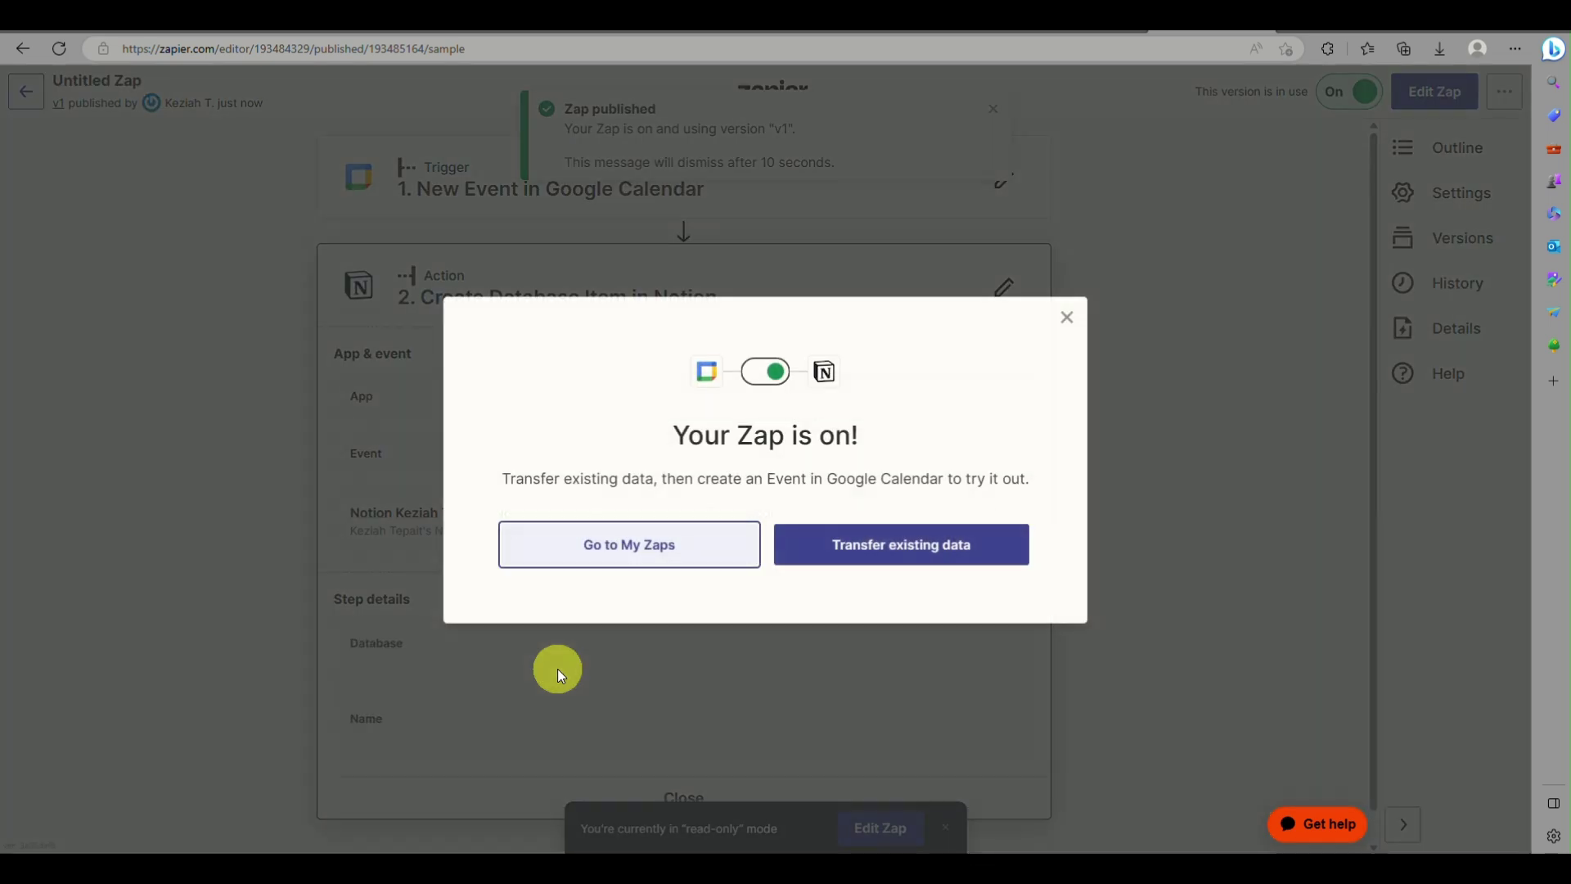
Open the transfer of existing Google Calendar data and look through both pages of event records
left_click(886, 563)
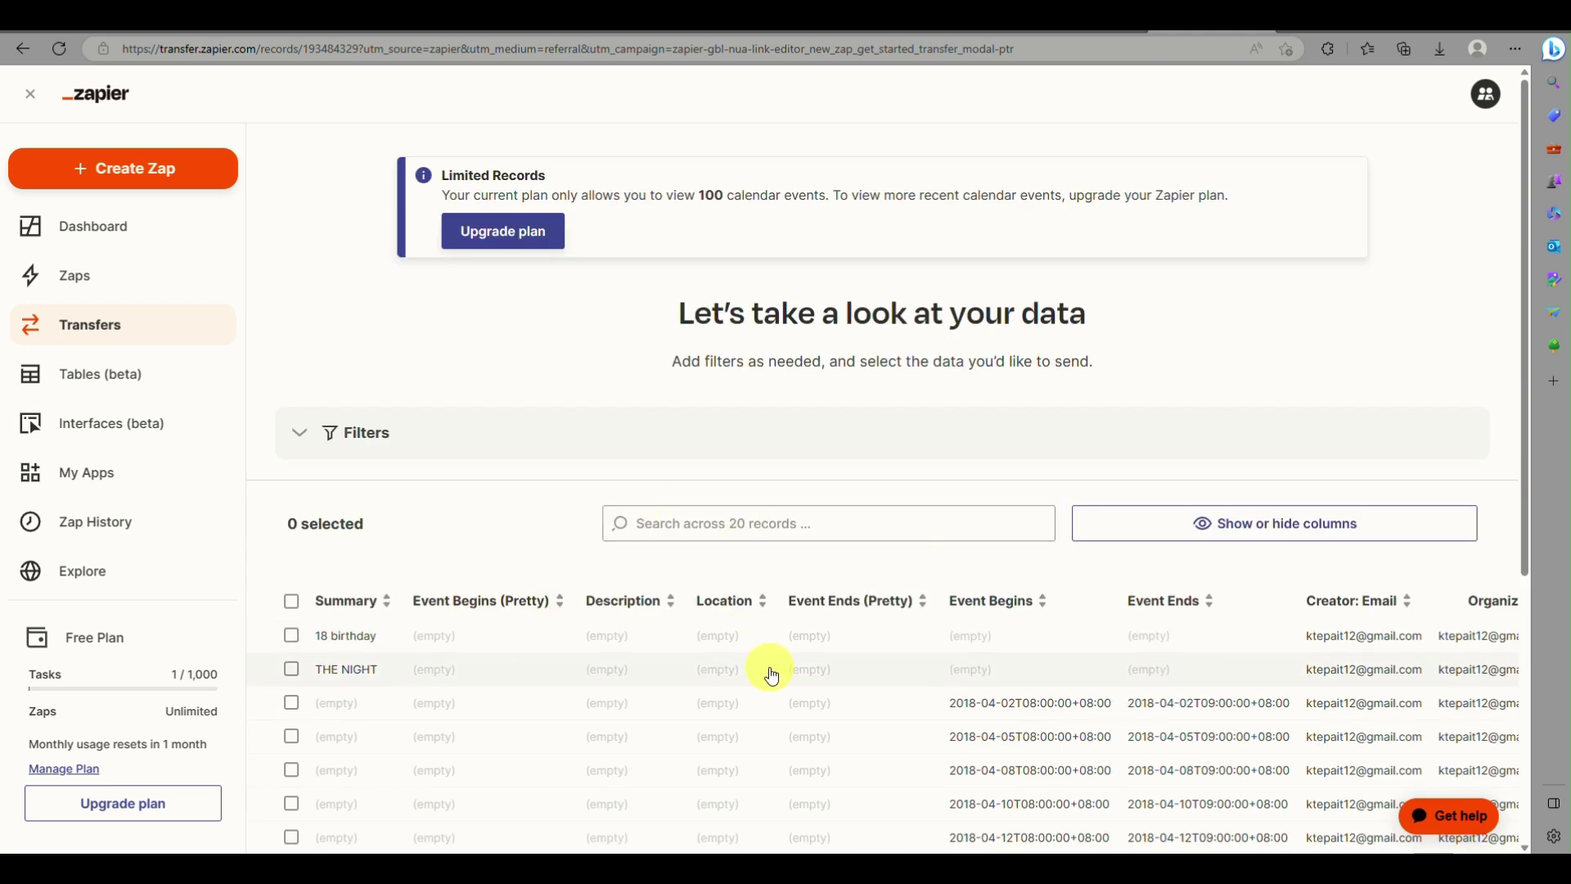
scroll(772, 676, "down", 5)
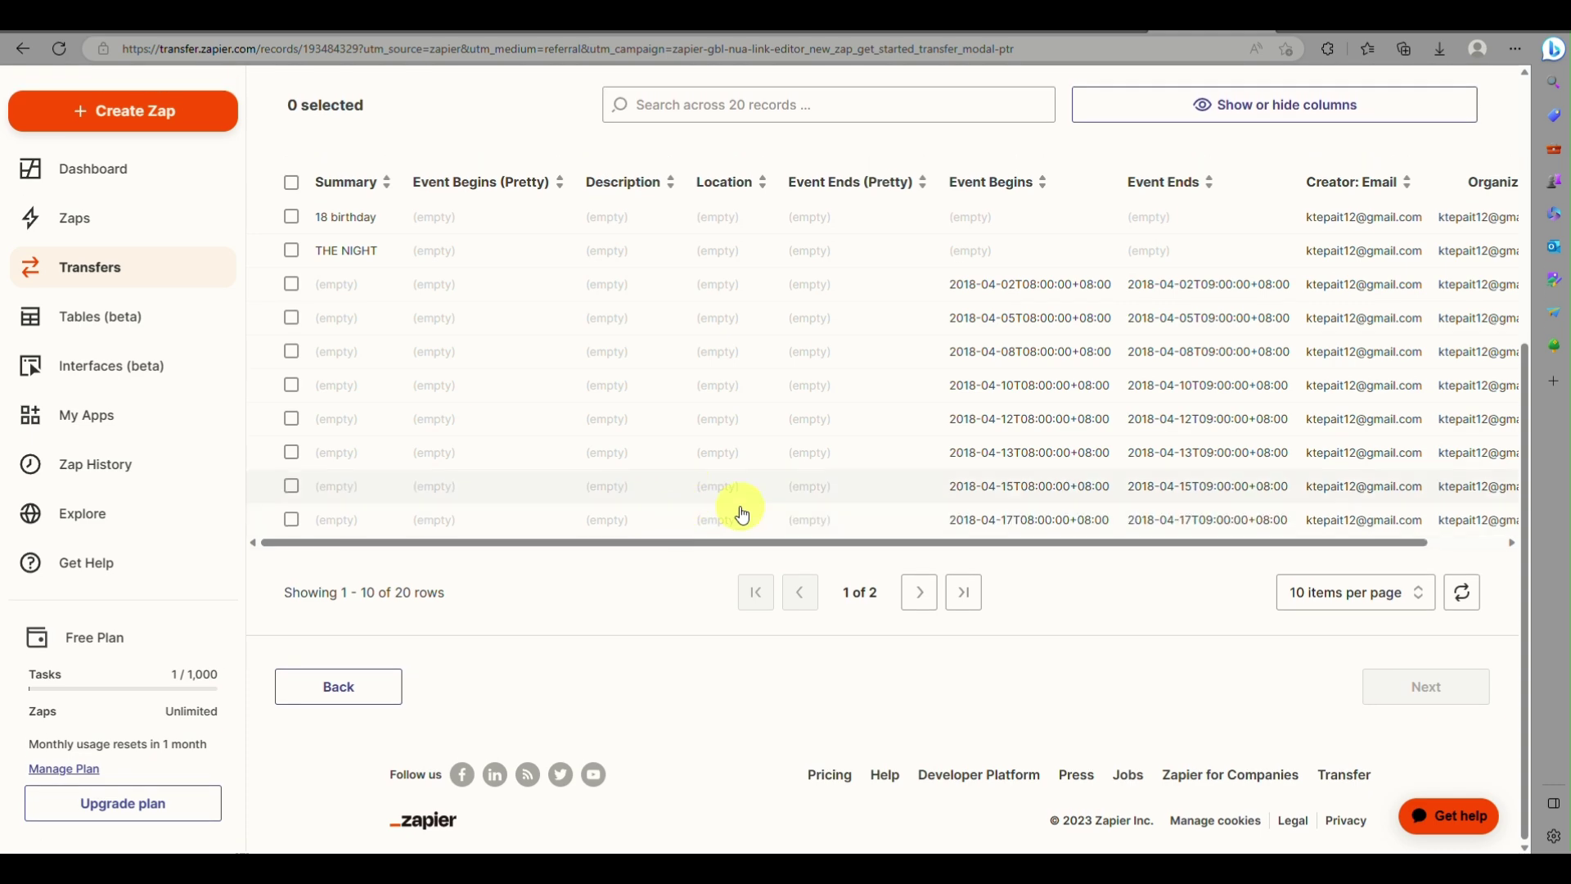
left_click(914, 599)
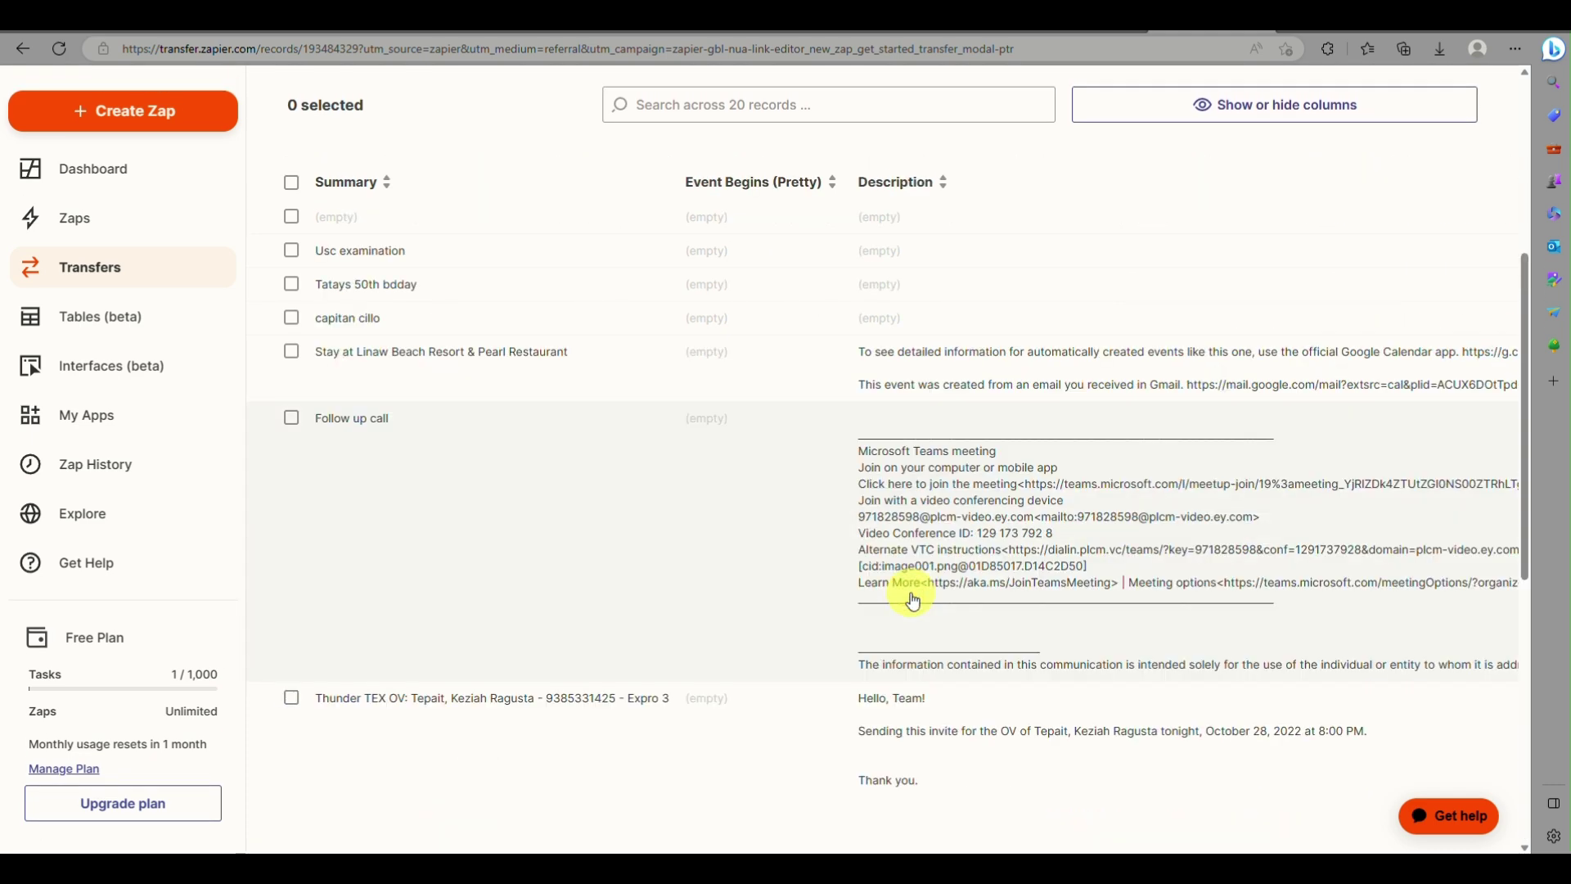
scroll(915, 602, "right", 3)
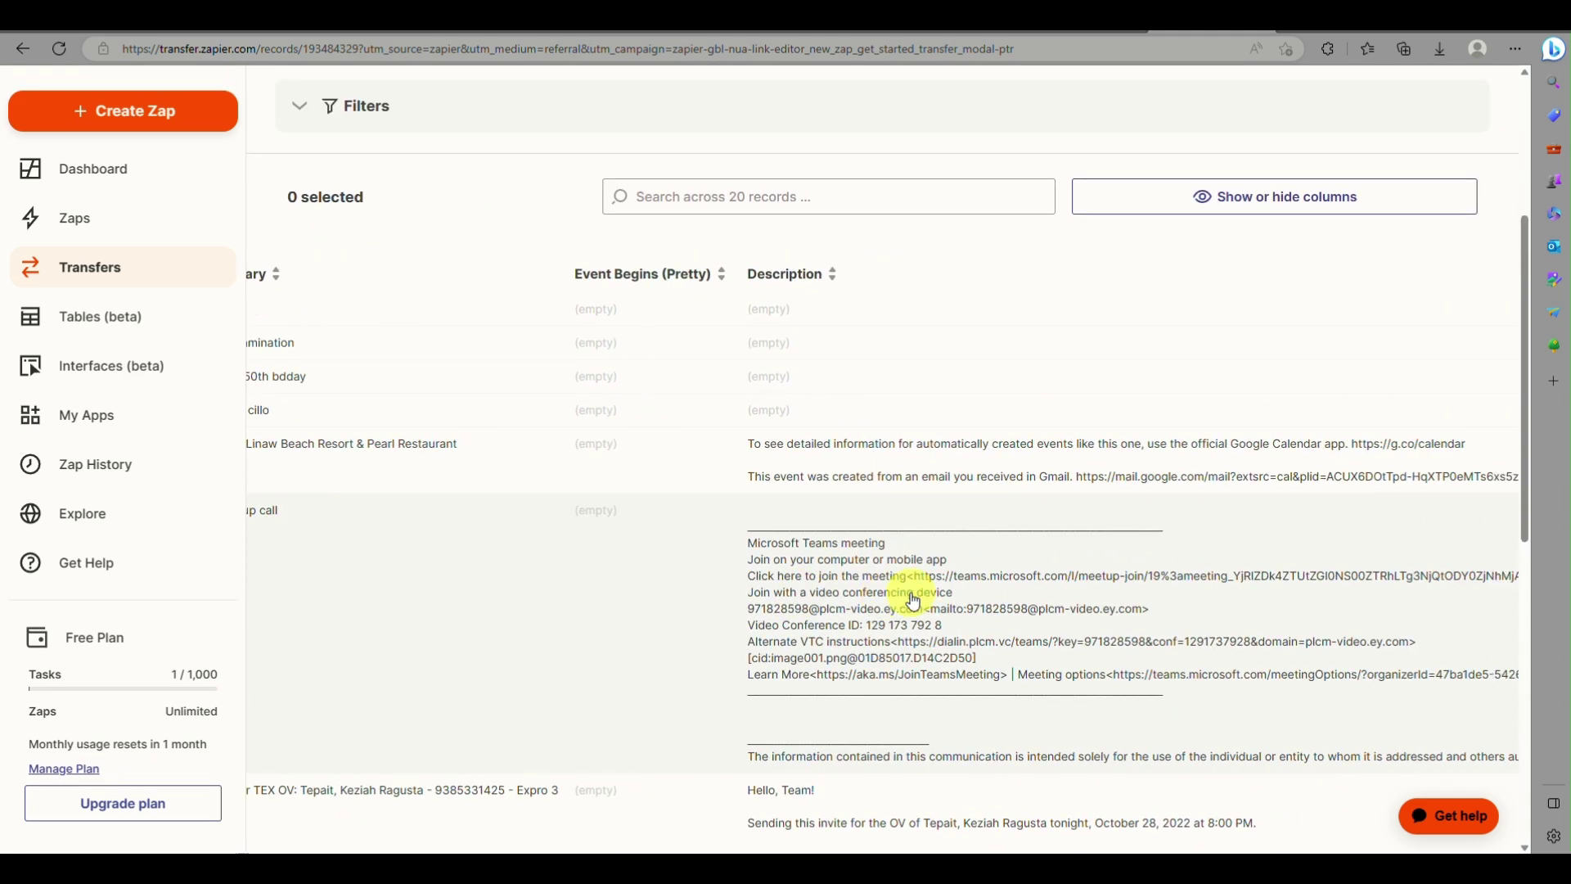
scroll(914, 601, "down", 8)
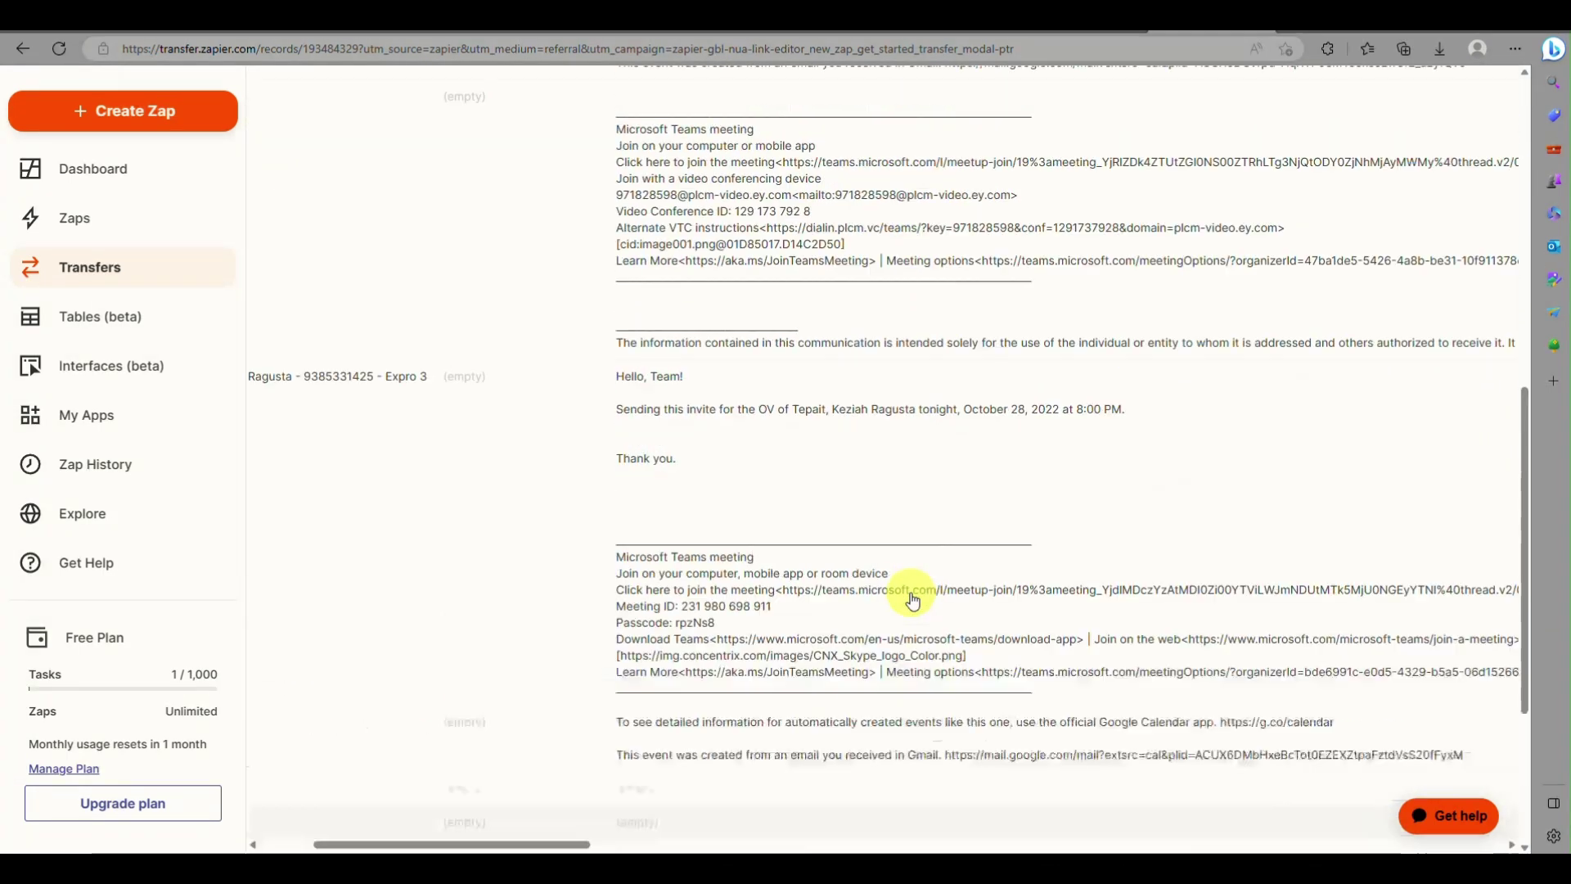